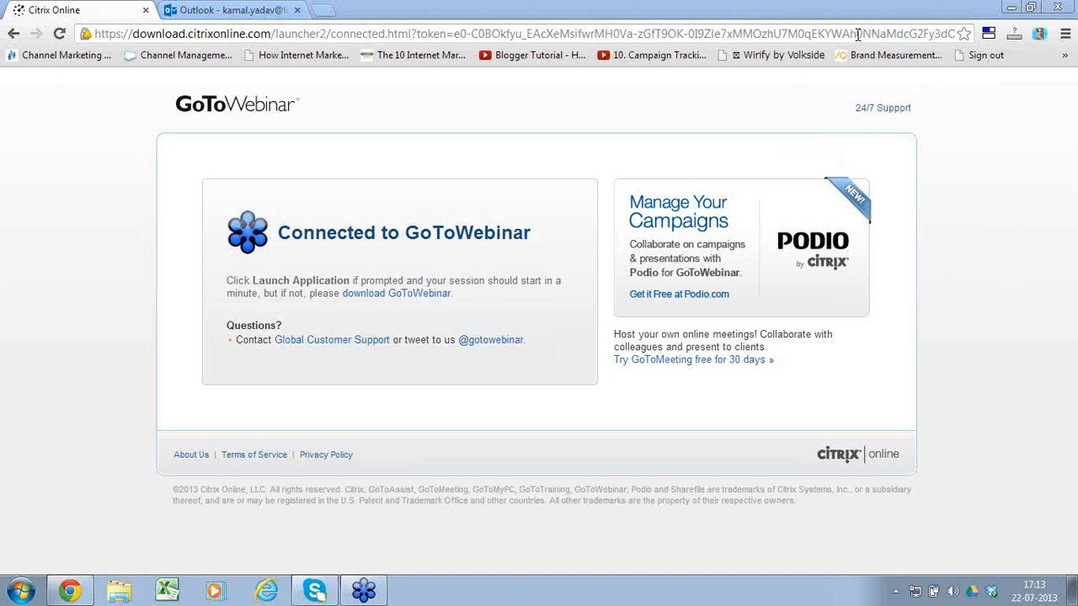
# Step: Launch the Busy Express setup from the desktop and accept the license agreement terms
pyautogui.click(1012, 7)
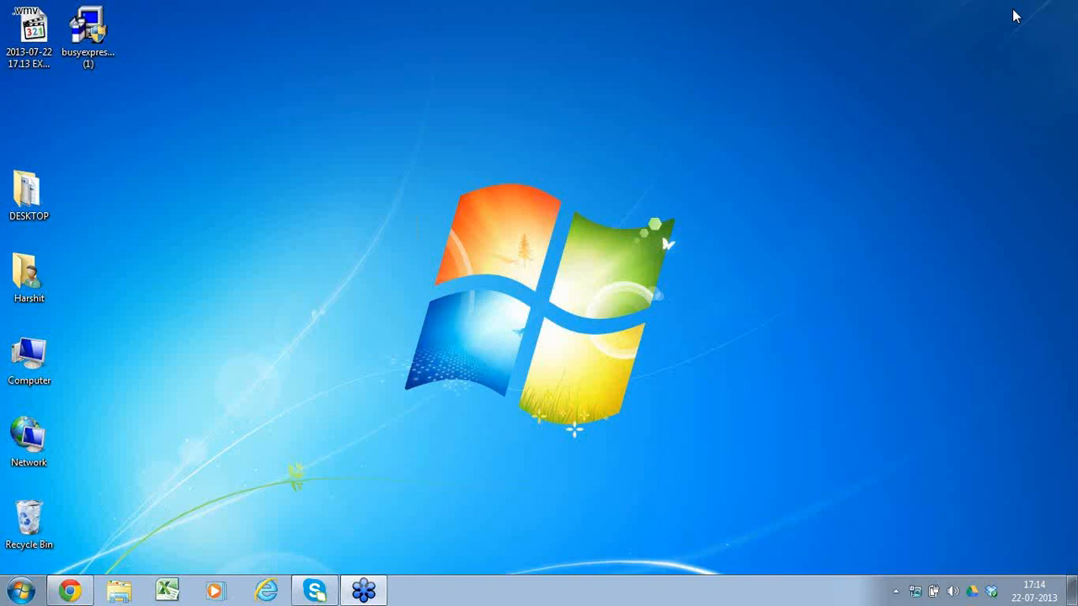
pyautogui.click(99, 38)
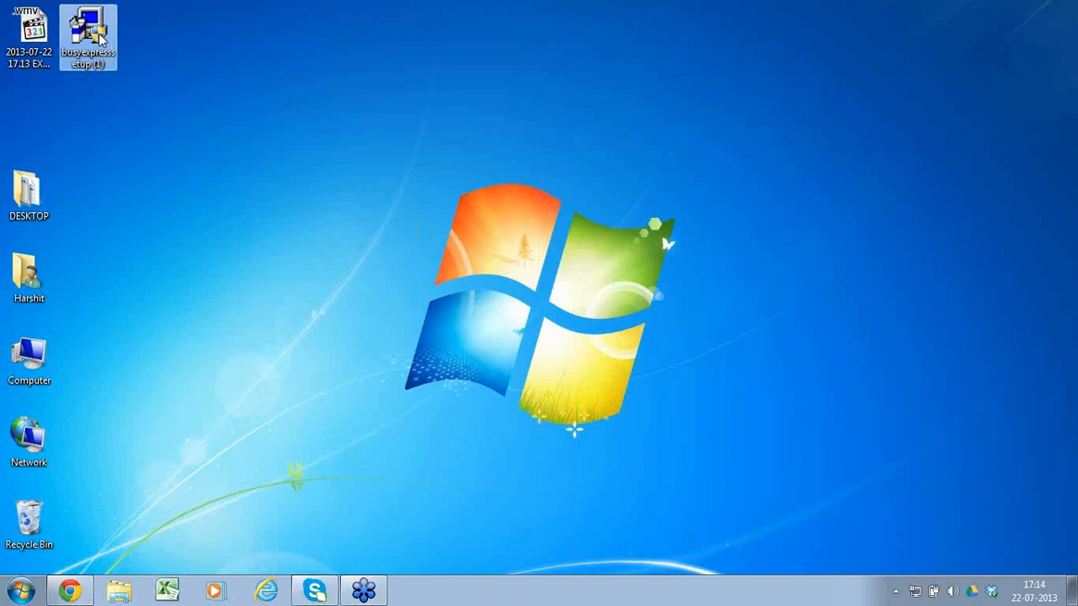
pyautogui.doubleClick(100, 38)
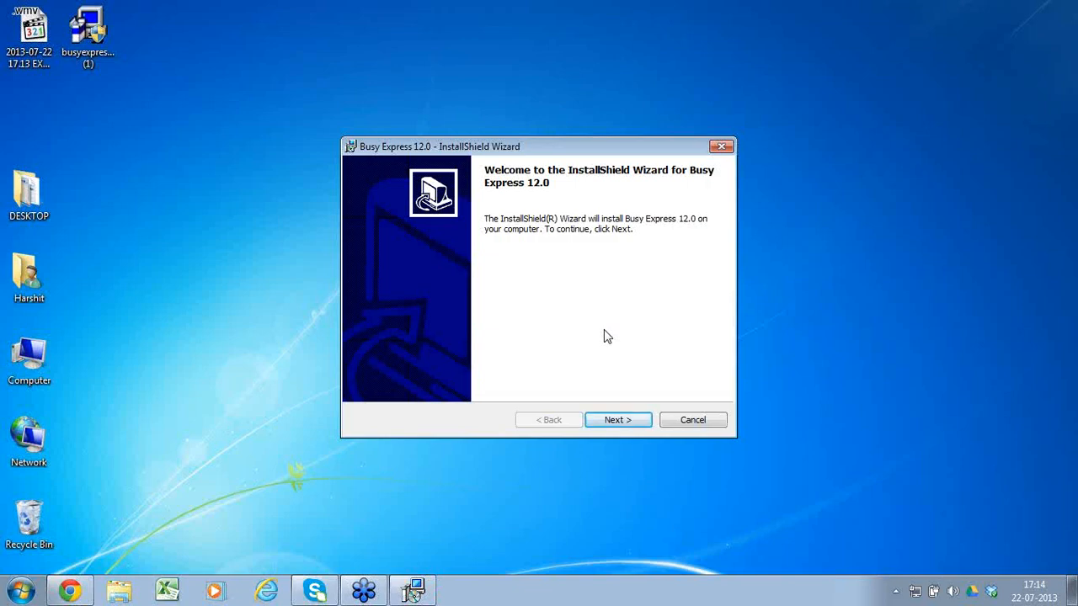
pyautogui.click(626, 419)
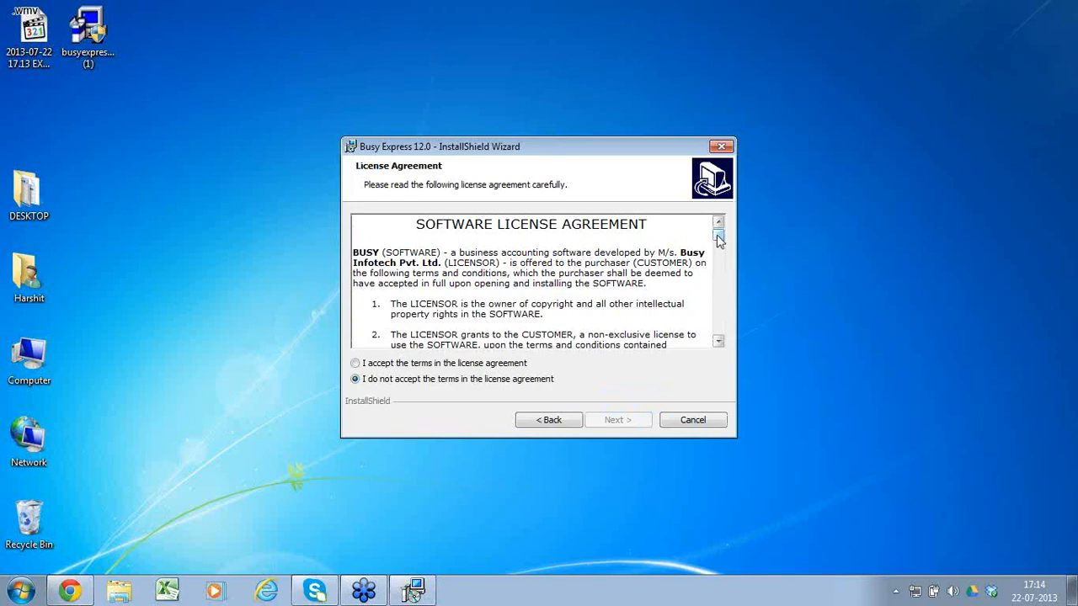
pyautogui.moveTo(718, 239); pyautogui.dragTo(727, 330)
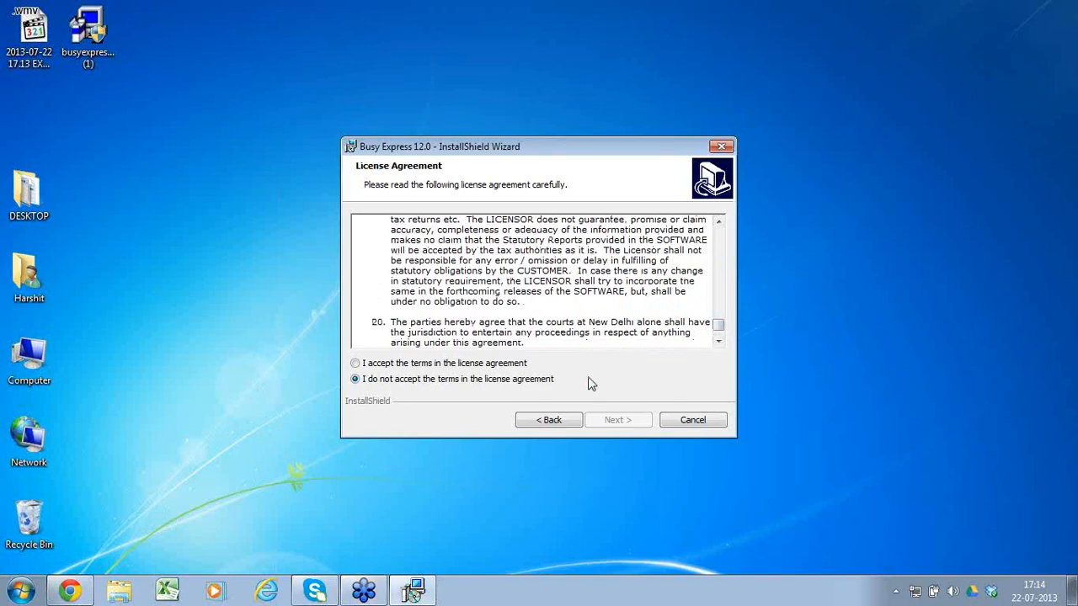
pyautogui.click(500, 366)
pyautogui.click(614, 421)
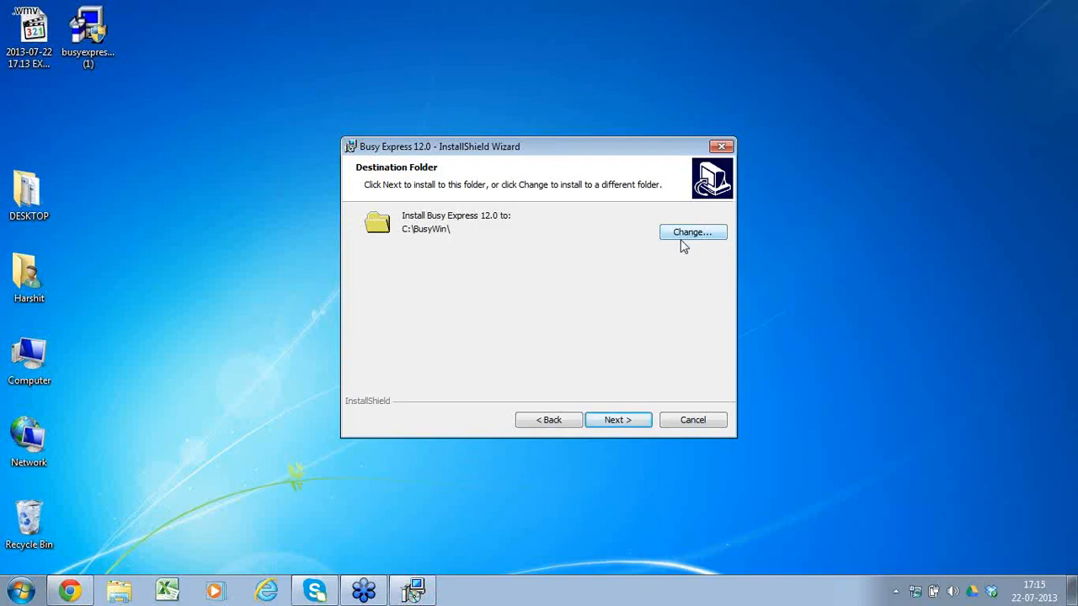
# Step: Install Busy Express 12.0 to the C:\BusyWin\ folder and finish the wizard
pyautogui.click(687, 236)
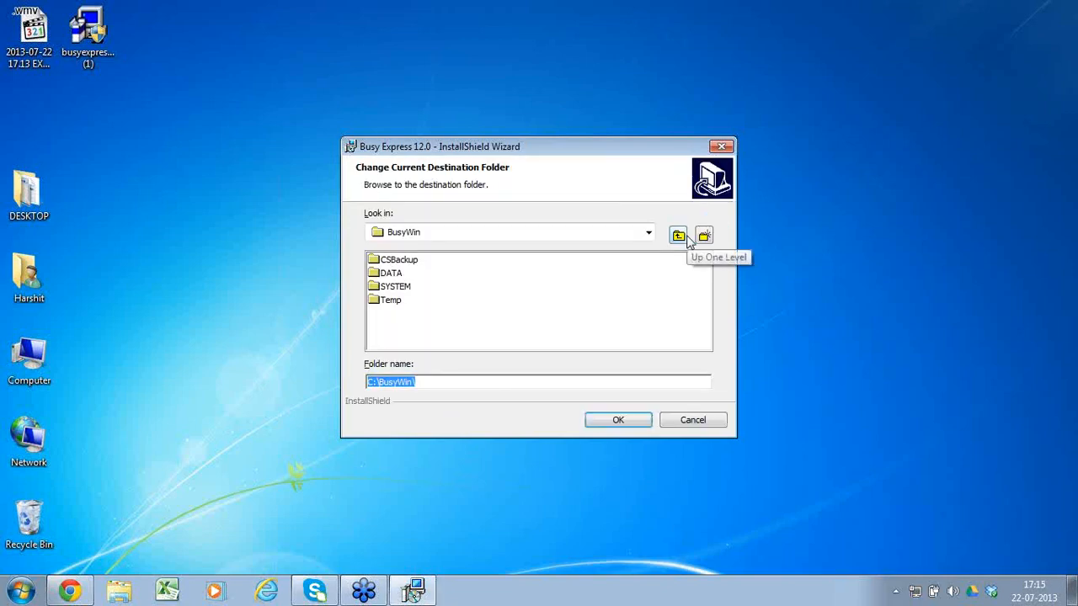
pyautogui.click(618, 419)
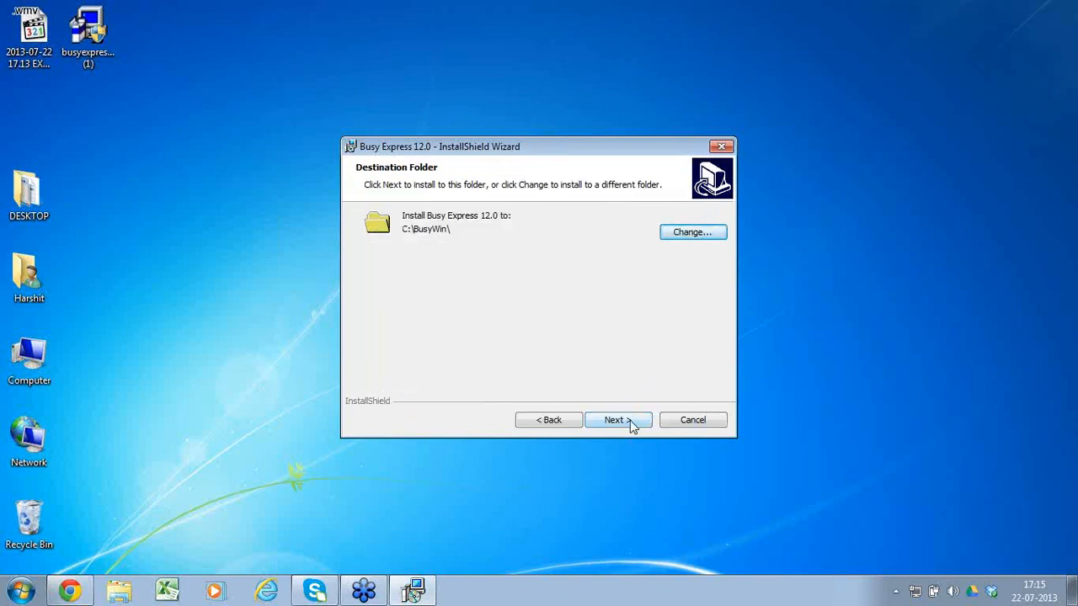
pyautogui.click(630, 419)
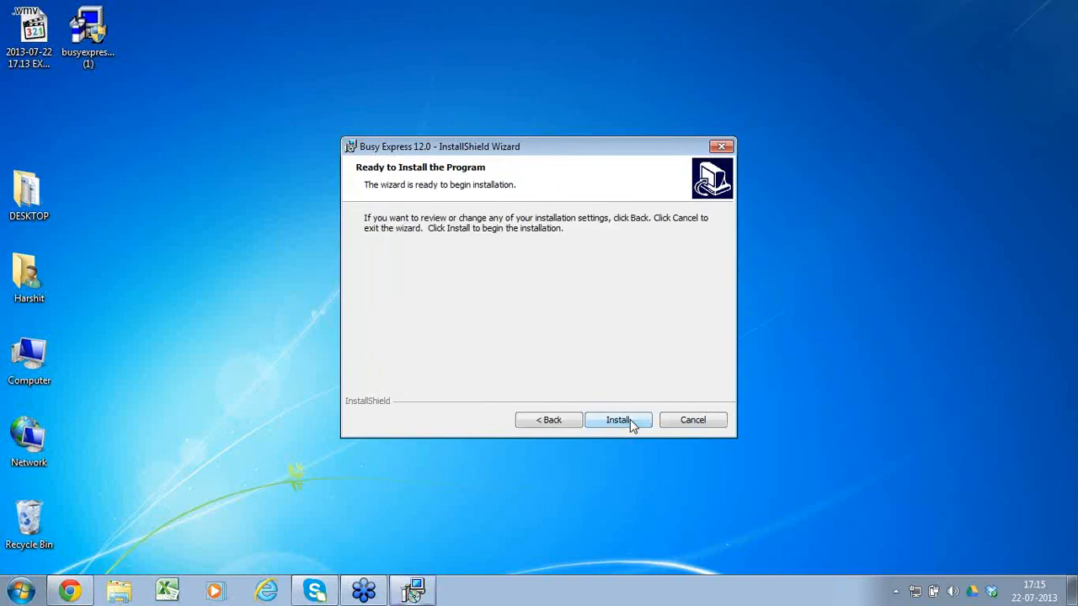
pyautogui.click(630, 420)
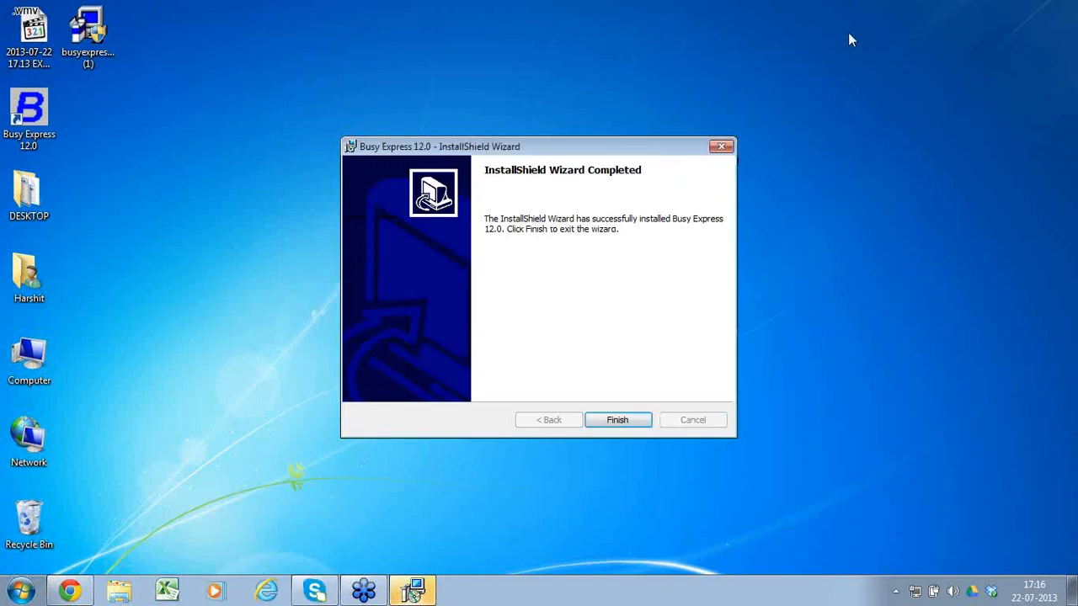
pyautogui.click(624, 425)
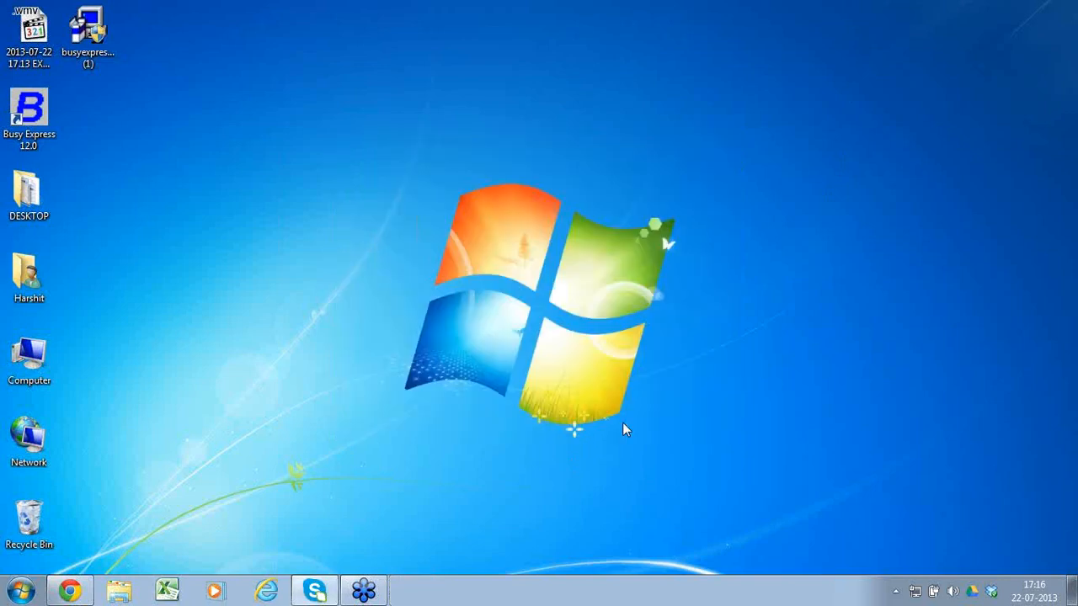
pyautogui.doubleClick(50, 114)
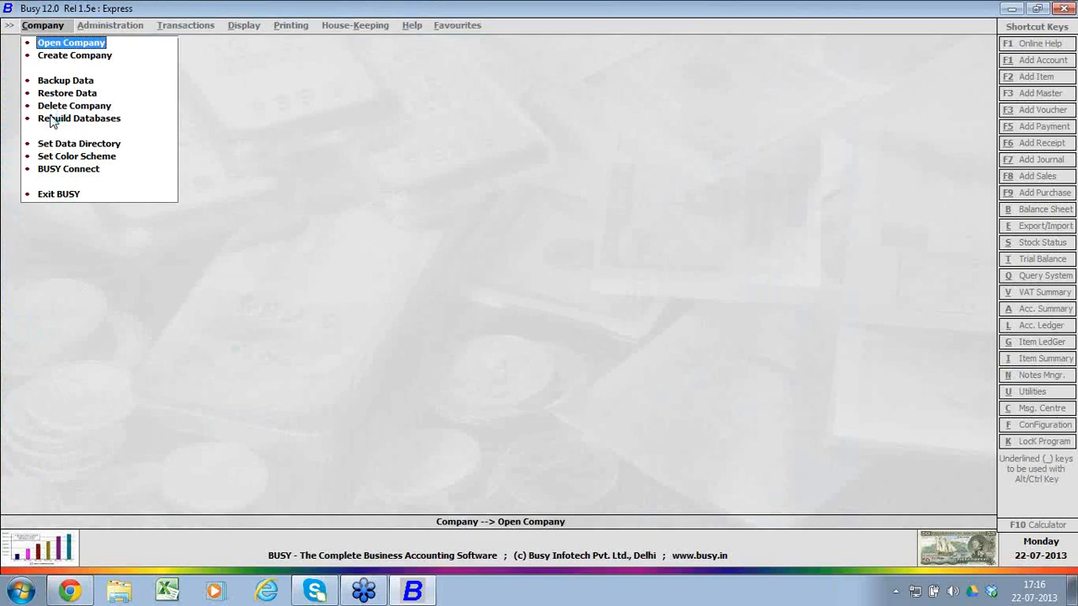
pyautogui.click(73, 196)
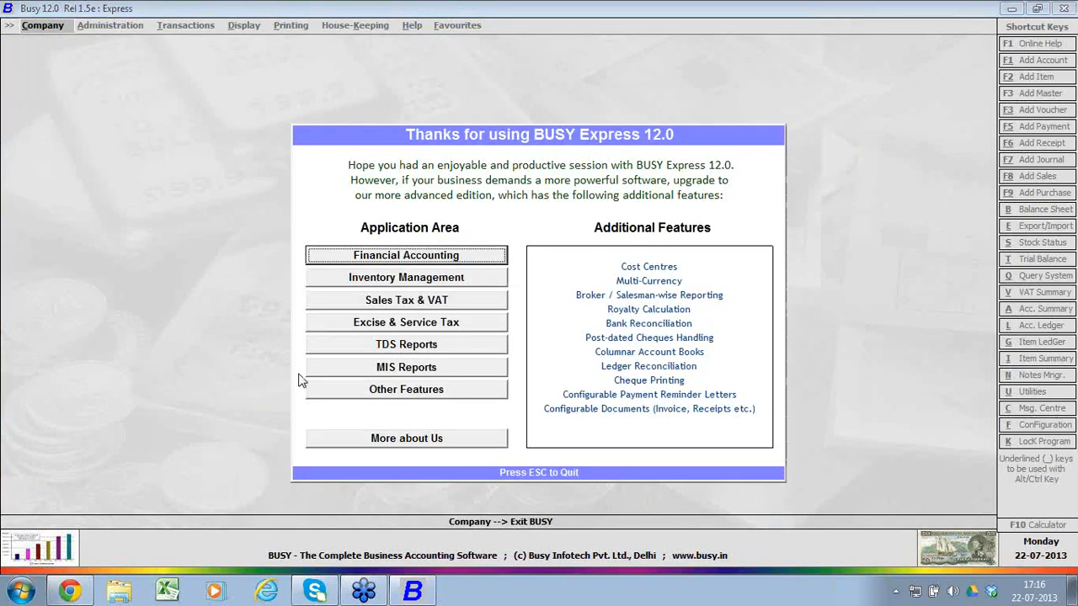
pyautogui.press('Escape')
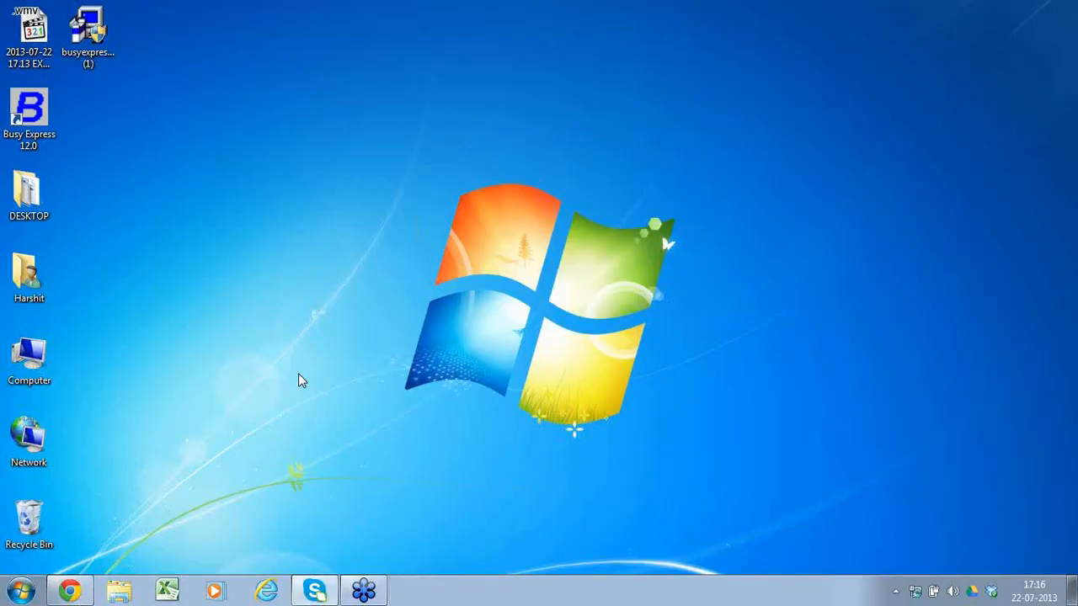
# Step: Delete the BusyExpress.lic file from the BusyWin folder on Local Disk (C:) and close the file window
pyautogui.doubleClick(40, 362)
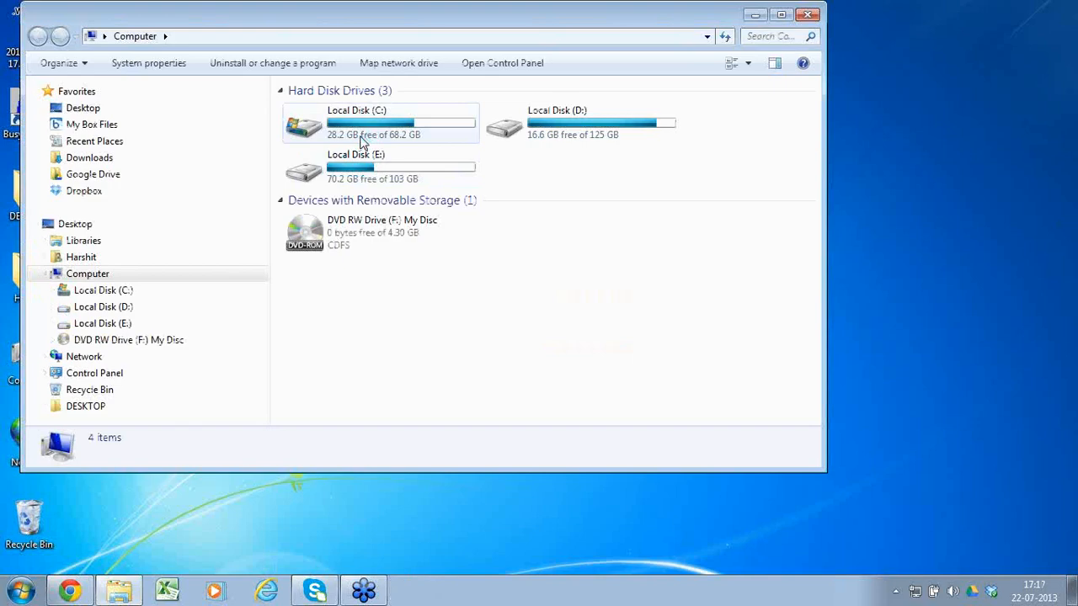
pyautogui.click(362, 142)
pyautogui.doubleClick(362, 141)
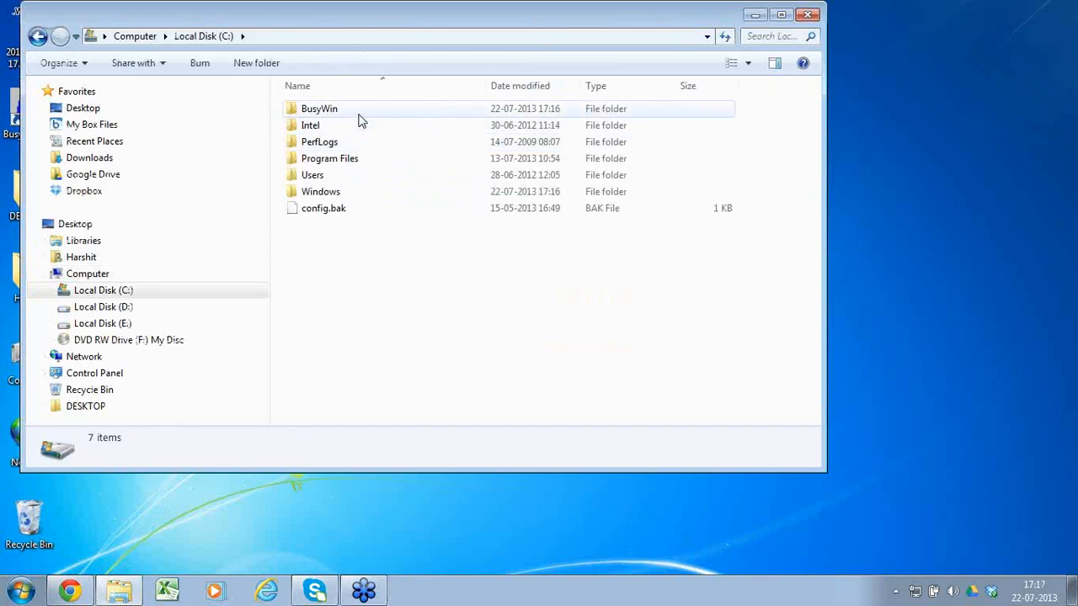
pyautogui.doubleClick(358, 114)
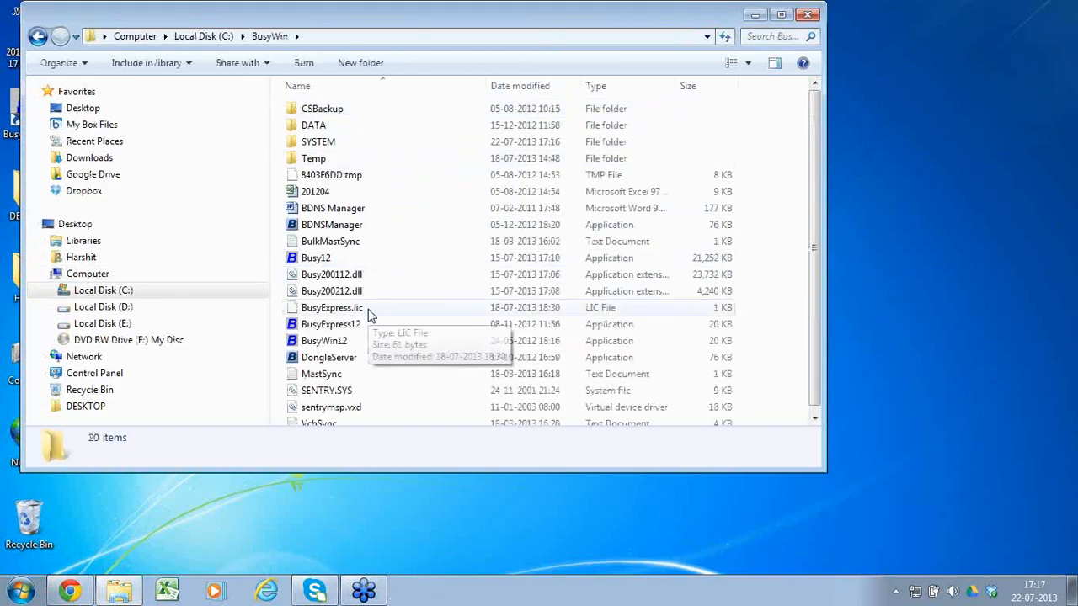
pyautogui.click(369, 309)
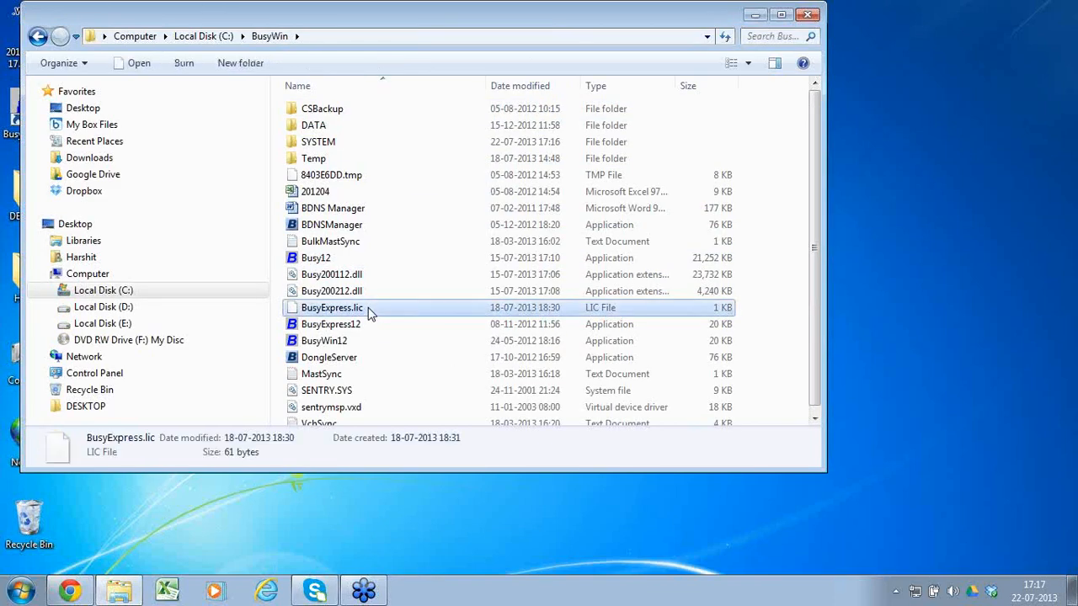
pyautogui.rightClick(369, 312)
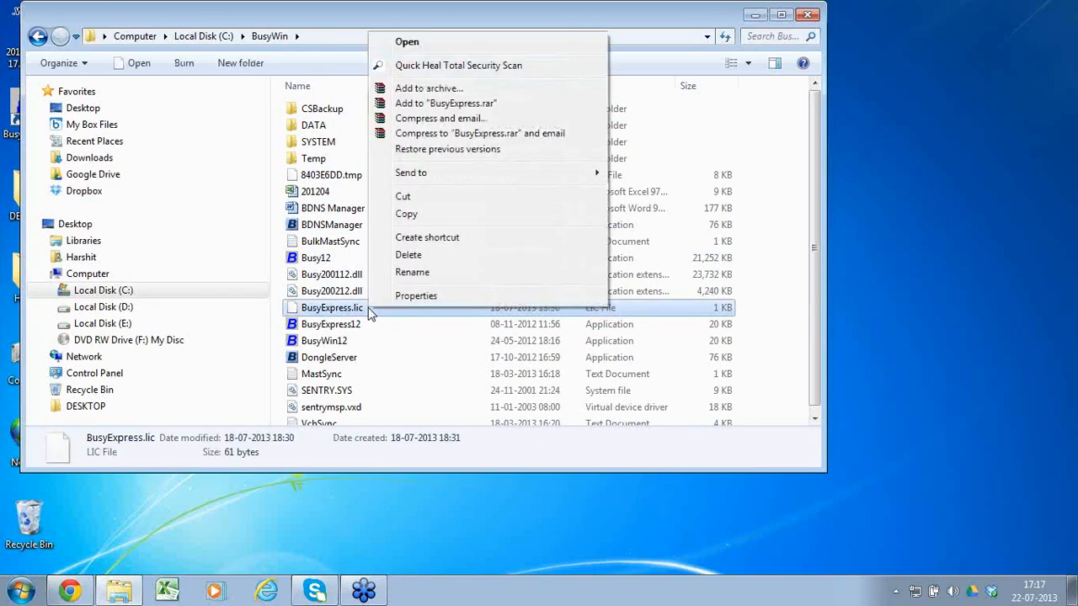
pyautogui.click(411, 255)
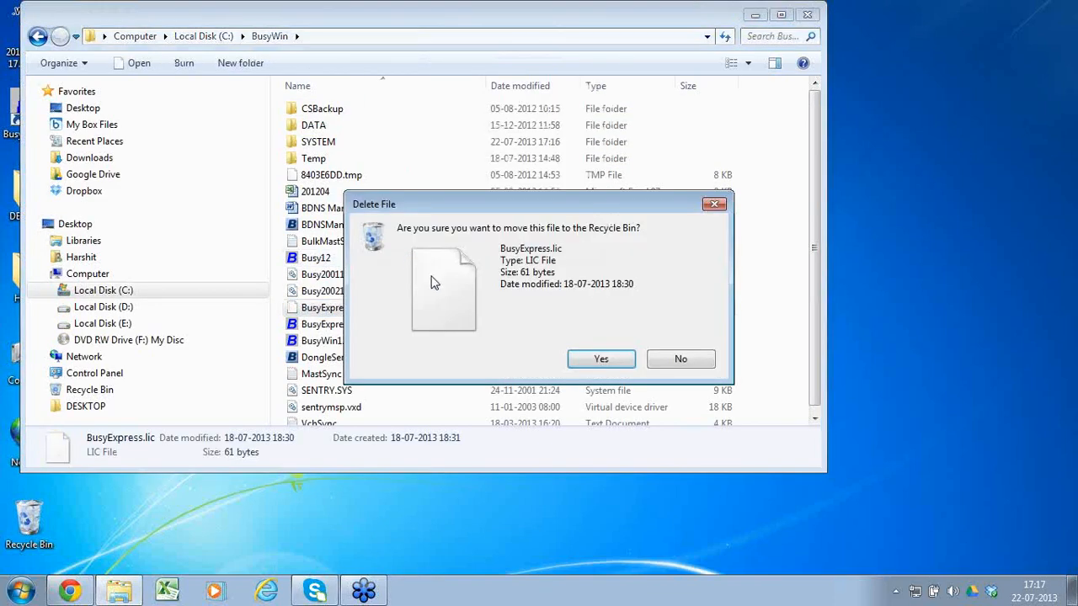
pyautogui.click(617, 361)
pyautogui.click(808, 14)
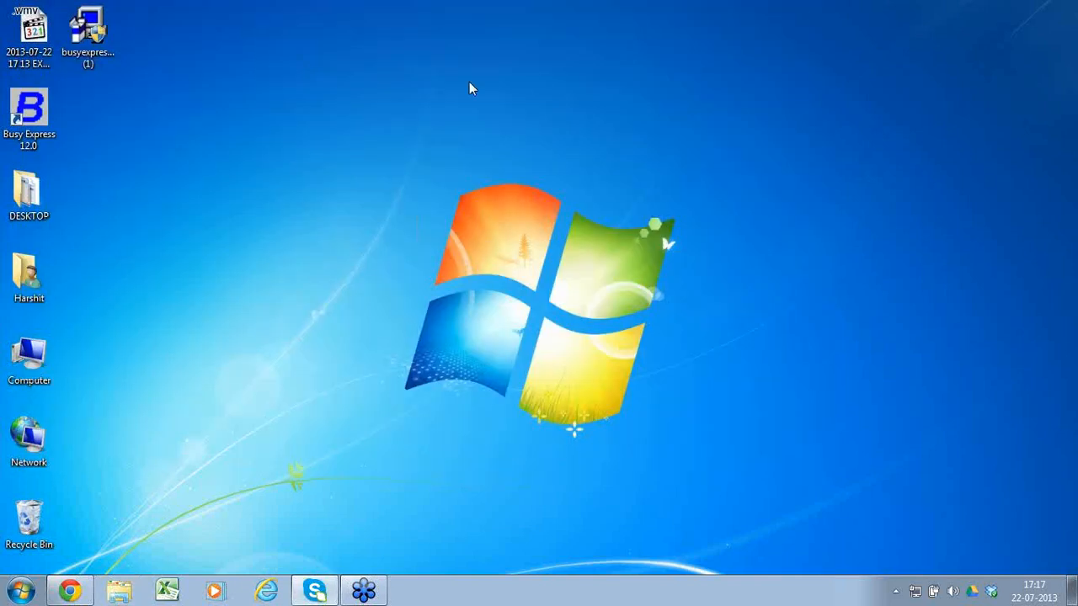
# Step: Launch Busy Express 12.0, try to register the copy online, and exit the program
pyautogui.doubleClick(31, 114)
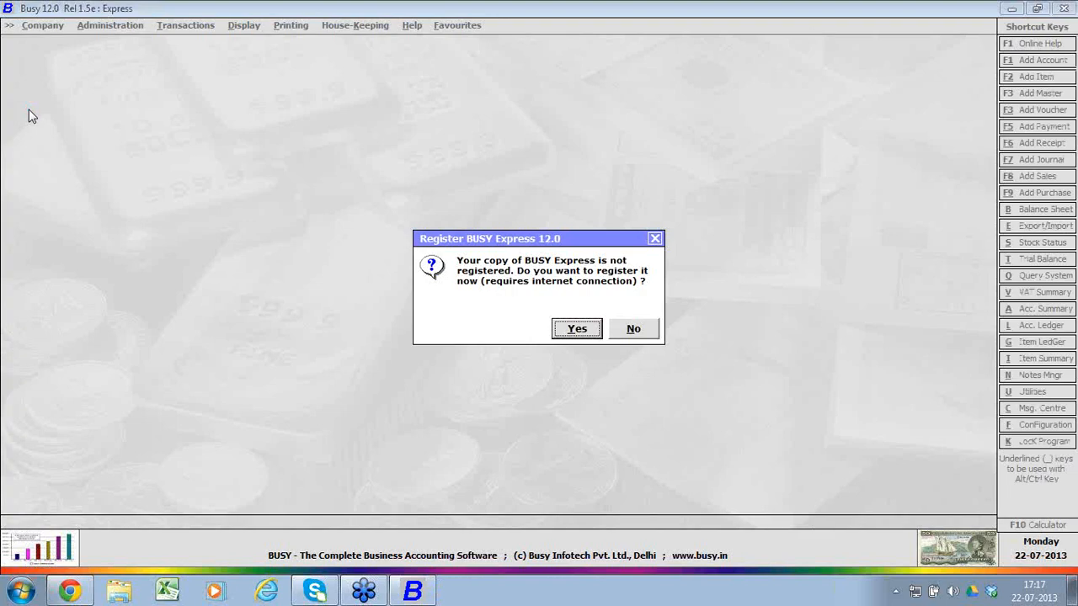
pyautogui.press('Return')
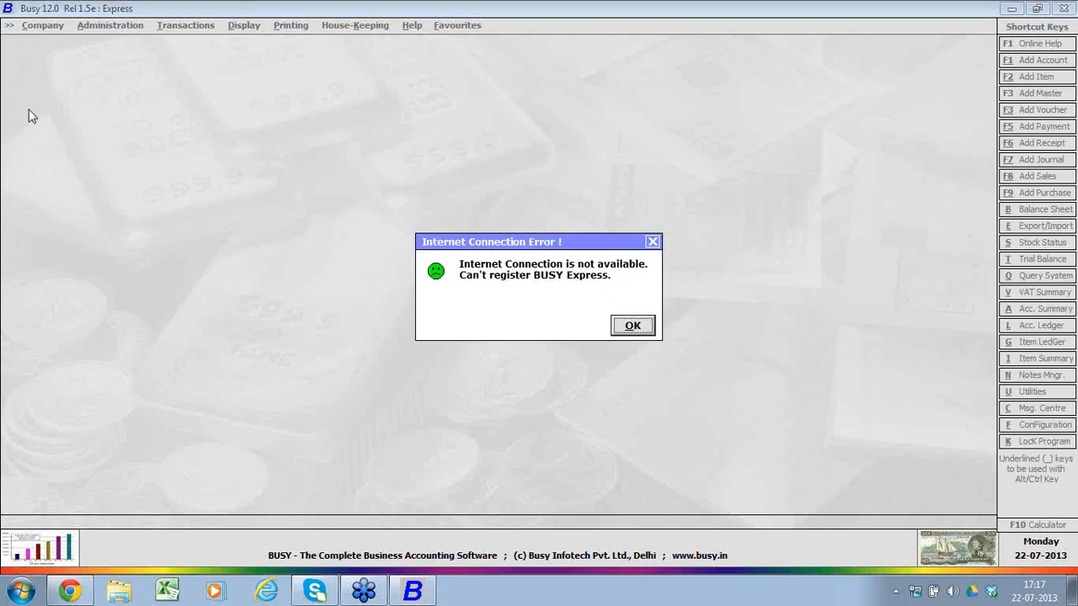
pyautogui.press('Return')
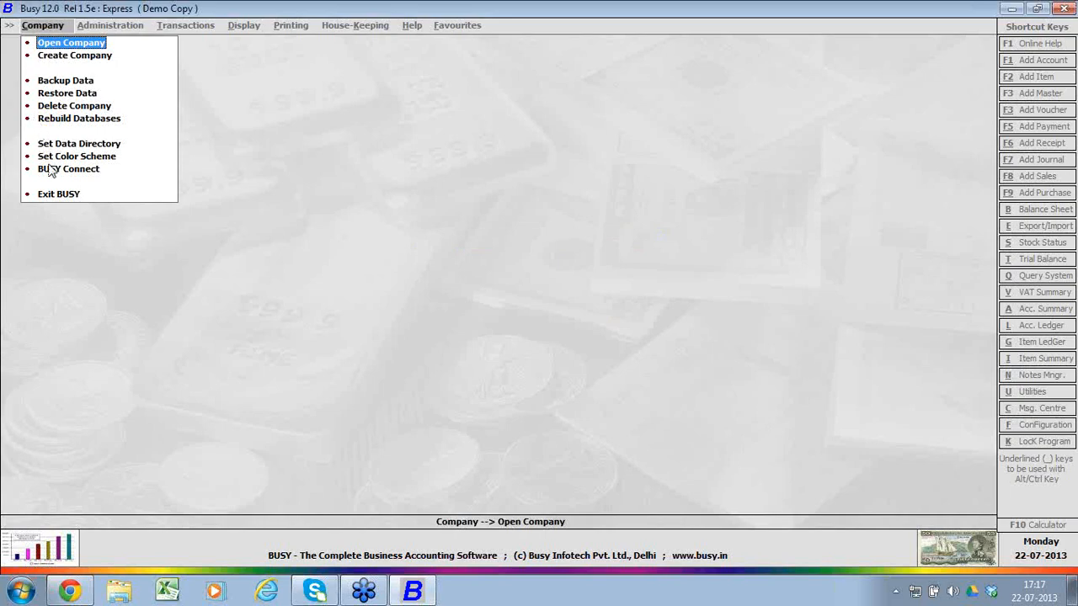
pyautogui.click(59, 195)
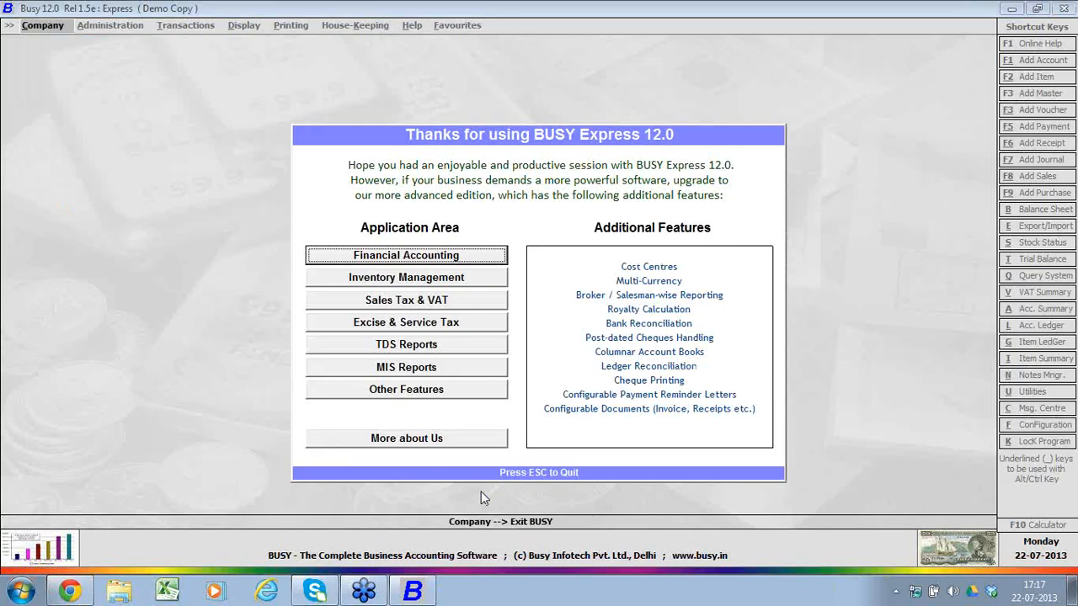
pyautogui.press('Escape')
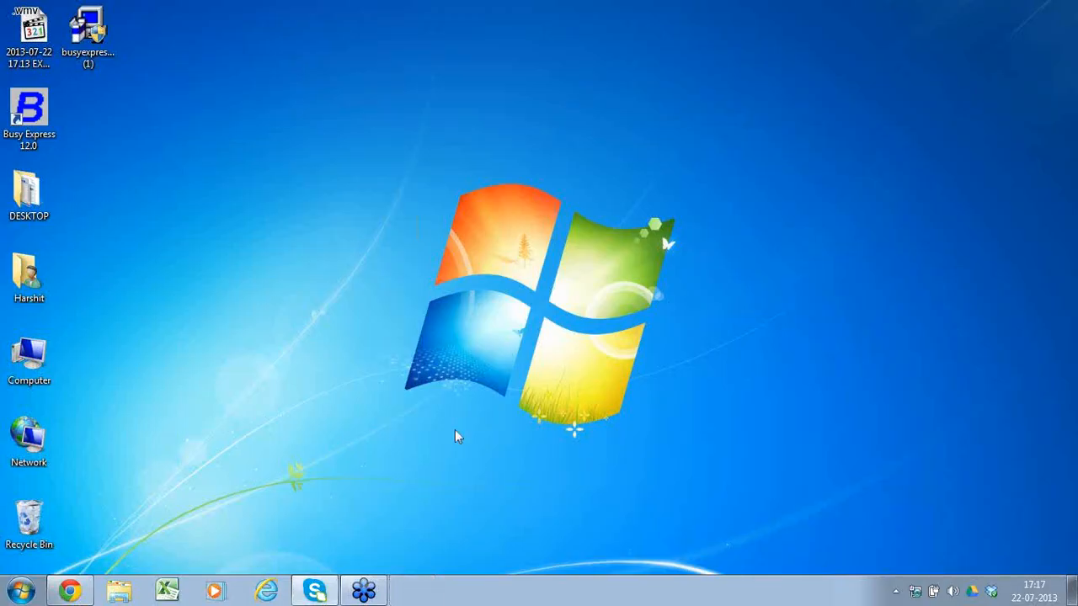
# Step: Reopen Busy Express 12.0 and enter the registrant's full name in the User Registration form
pyautogui.doubleClick(42, 109)
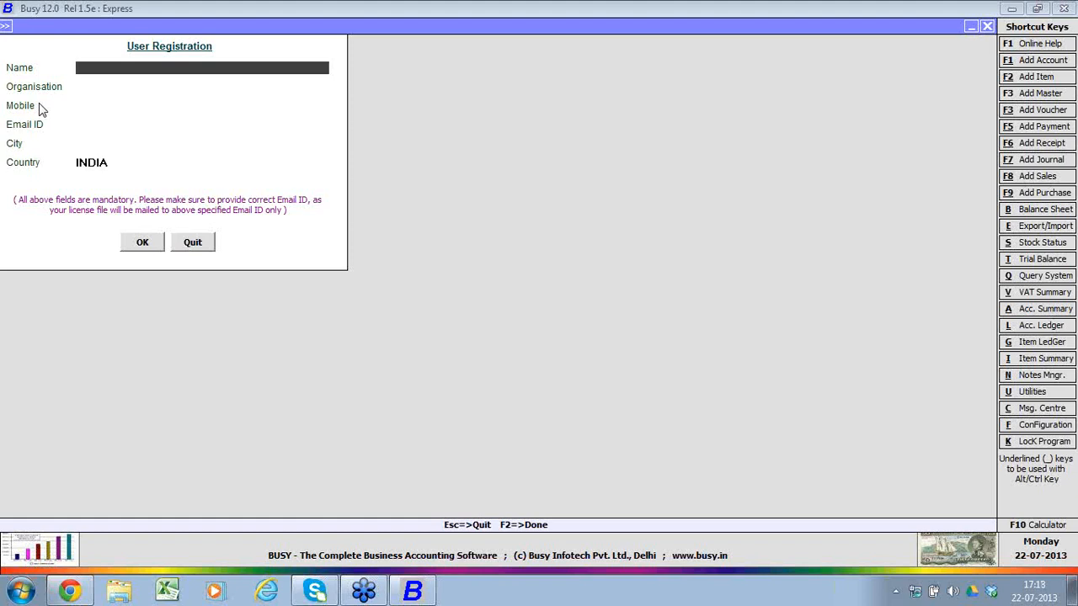
pyautogui.write('Kam')
pyautogui.click(40, 104)
pyautogui.write('al')
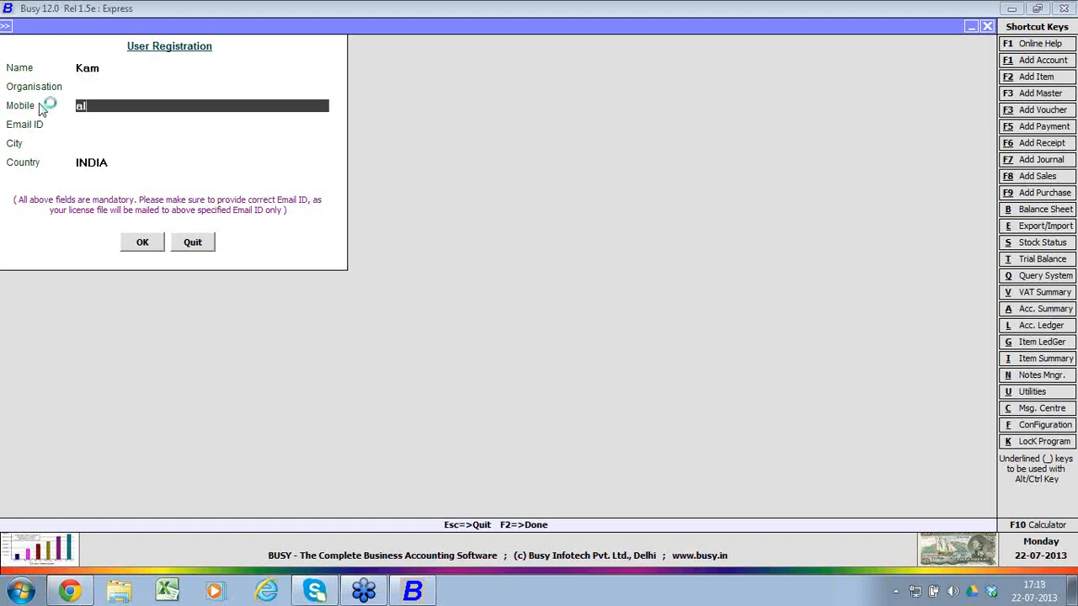
pyautogui.press('BackSpace')
pyautogui.press('BackSpace')
pyautogui.press('Up')
pyautogui.press('Up')
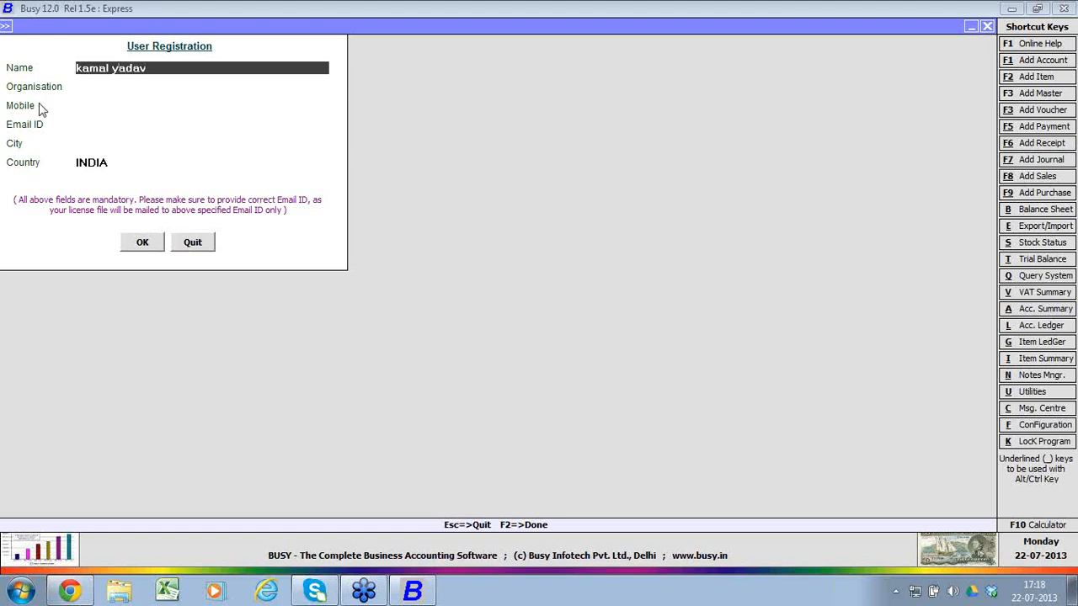
pyautogui.press('Return')
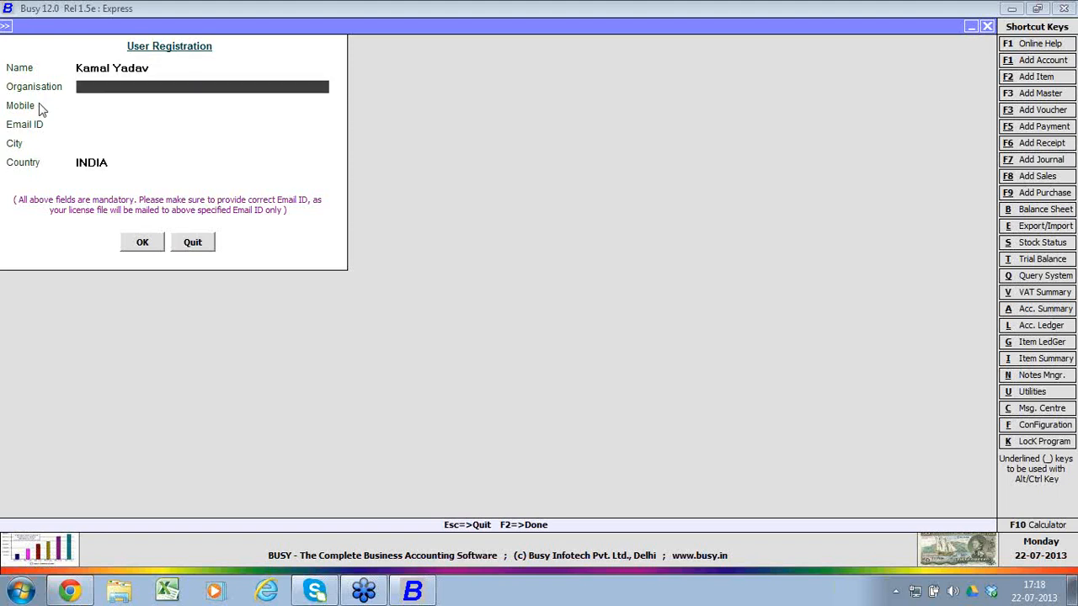
# Step: Enter BIPL as the organisation and fill in the registrant's mobile number
pyautogui.write('BIPL')
pyautogui.press('Return')
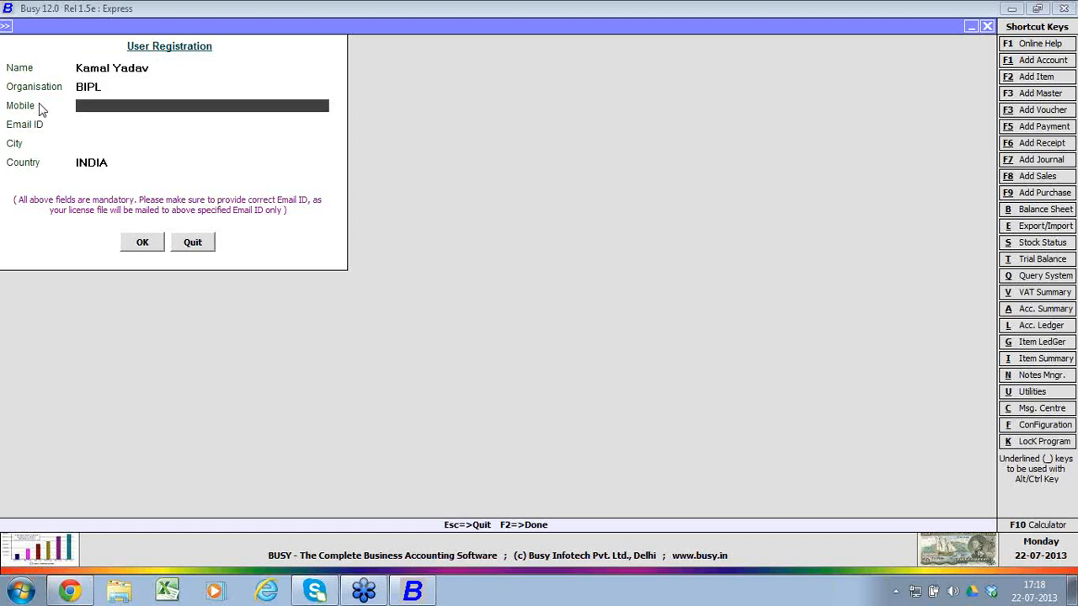
pyautogui.write('999999999')
pyautogui.press('Return')
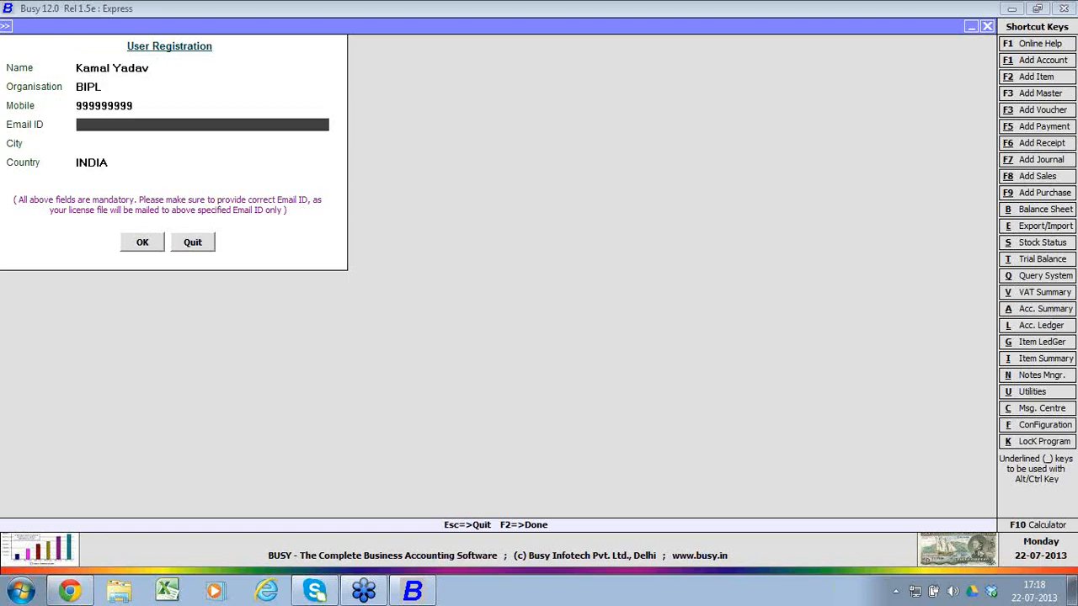
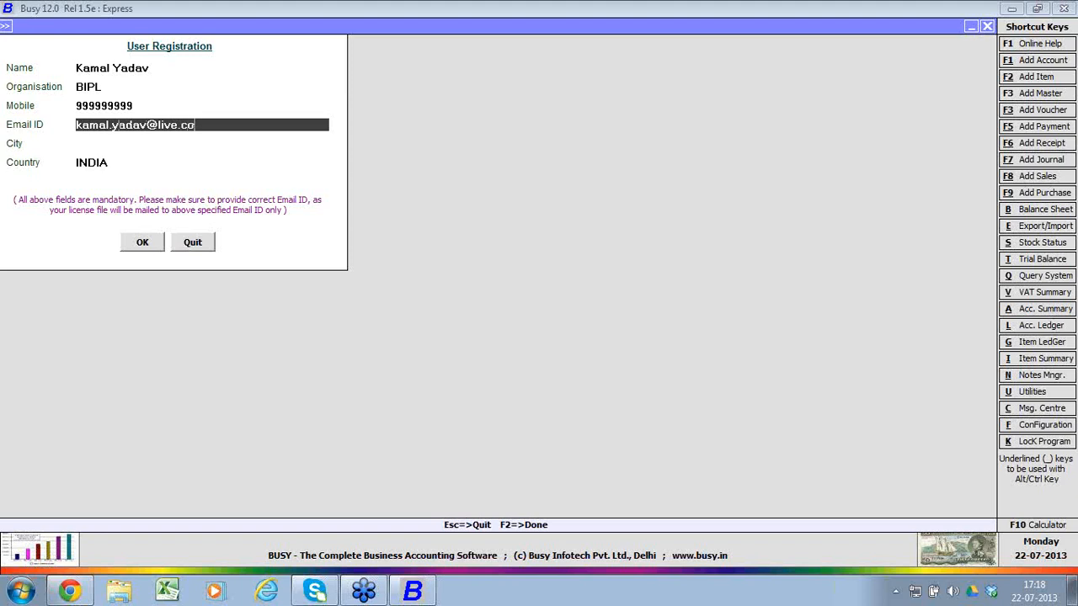
# Step: Fill in the registrant's e-mail address and set the city to Delhi, keeping INDIA as the country
pyautogui.press('Return')
pyautogui.write('Delhi')
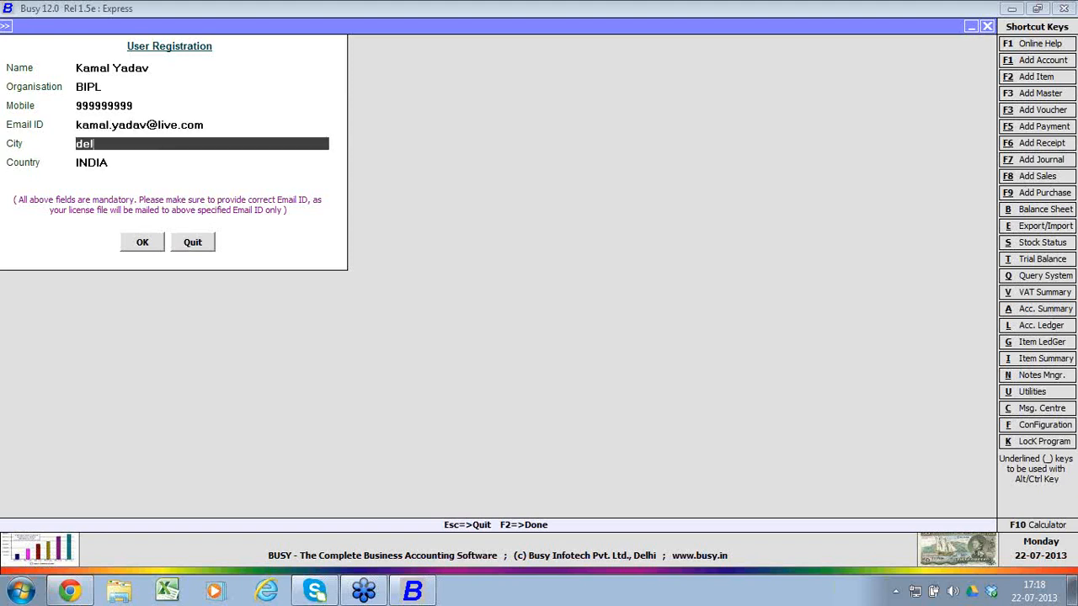
pyautogui.press('Return')
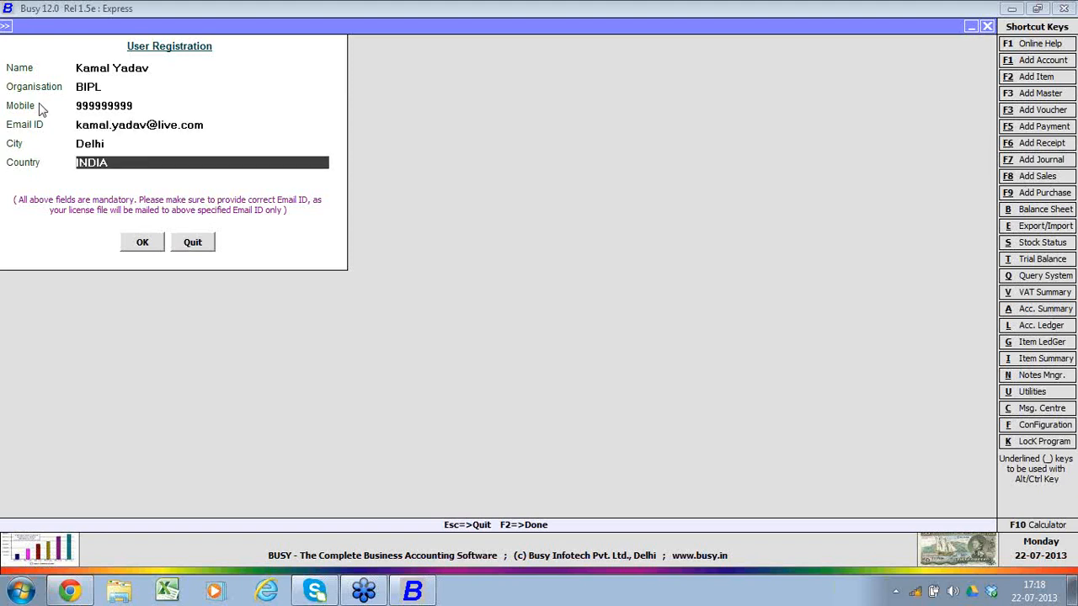
# Step: Submit the completed User Registration form and exit Busy Express
pyautogui.click(131, 243)
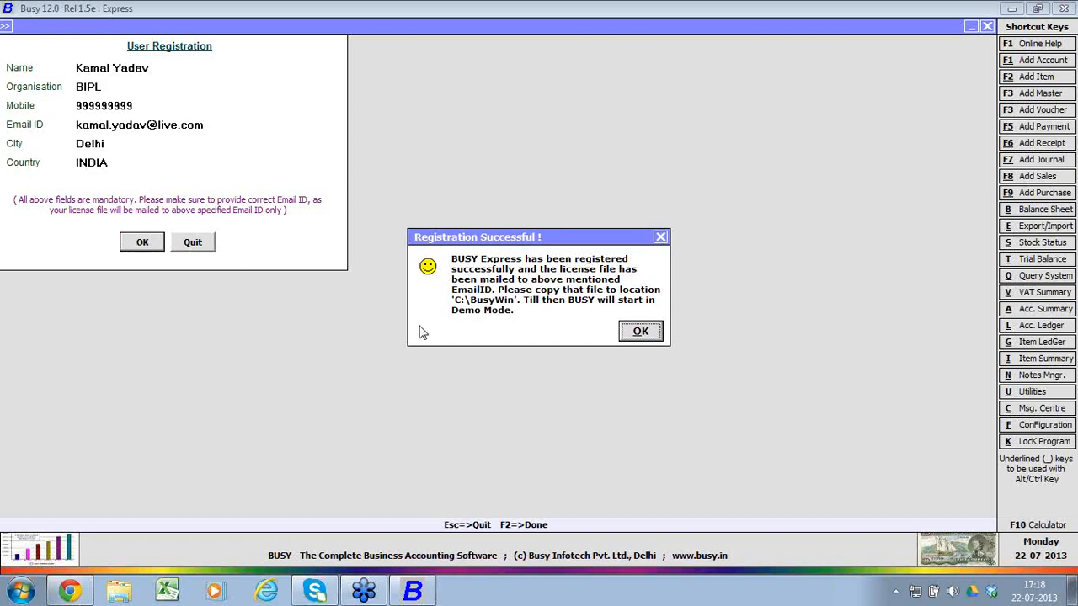
pyautogui.click(638, 334)
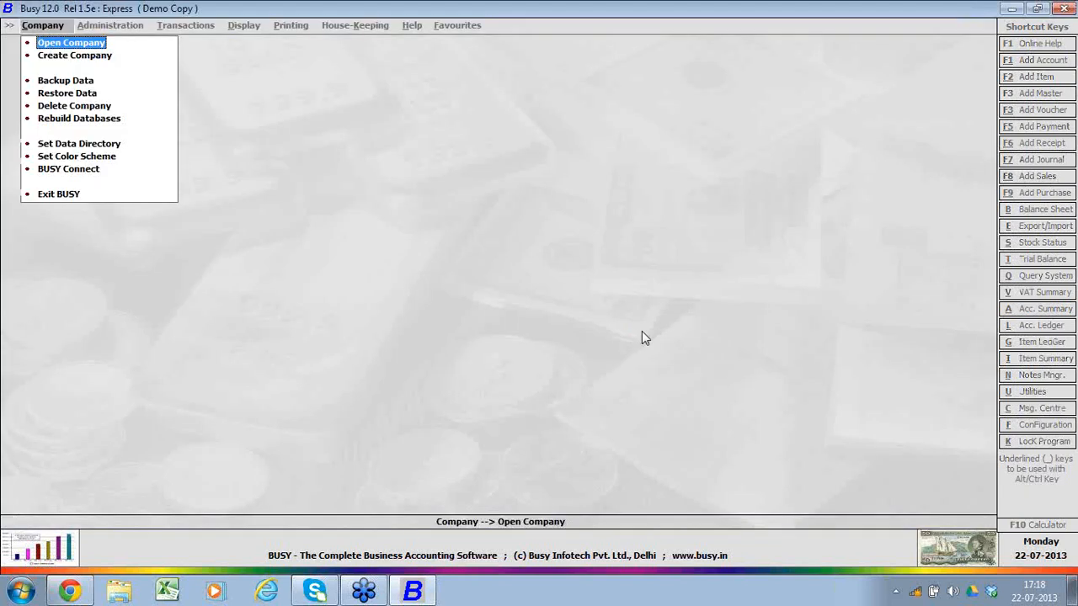
pyautogui.click(55, 195)
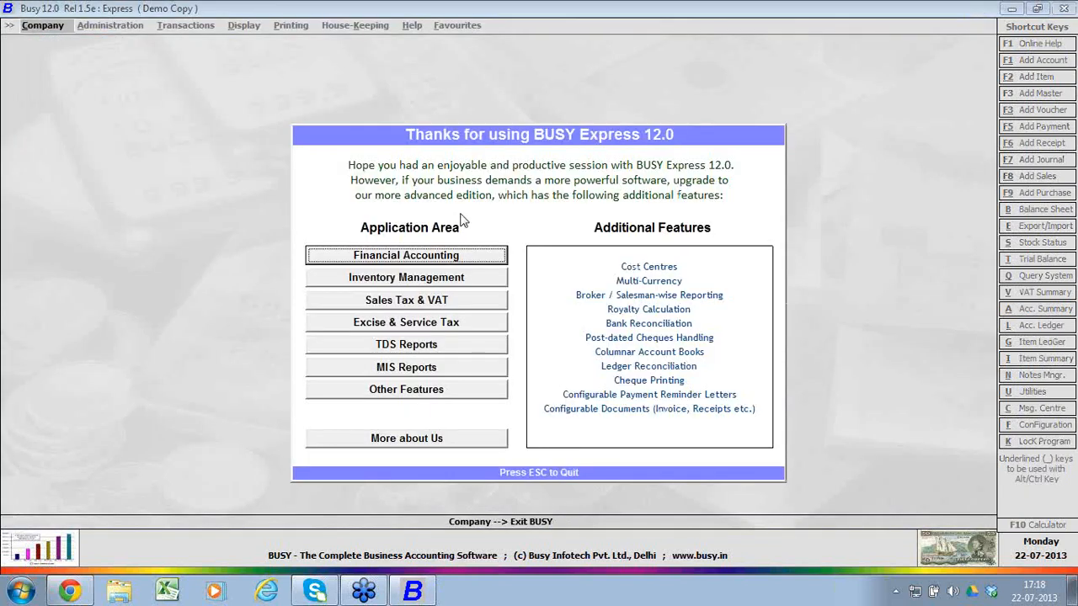
pyautogui.press('Escape')
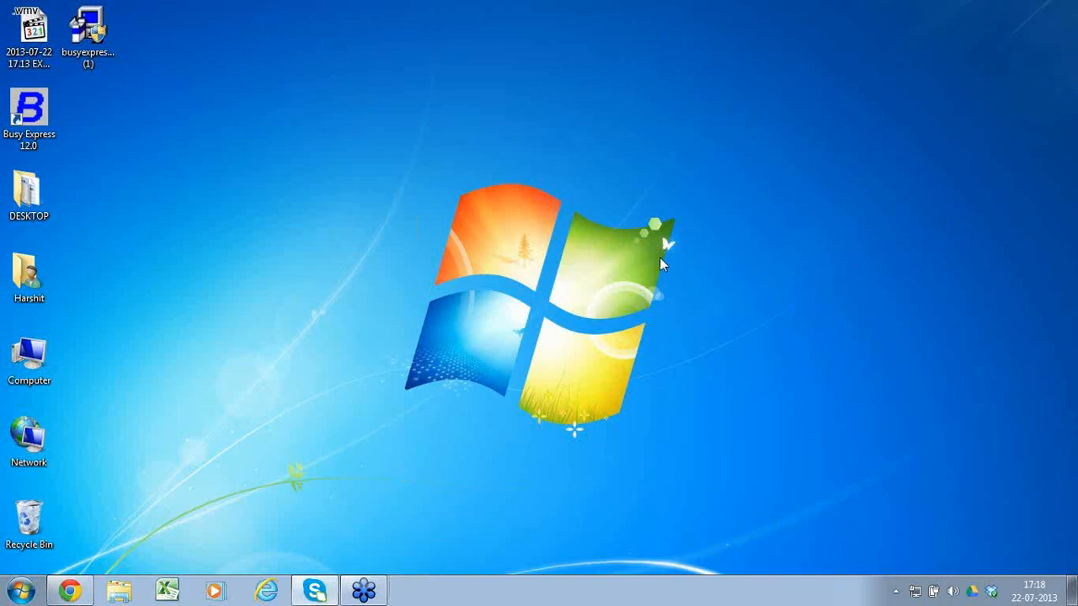
# Step: Switch to the Outlook inbox in Chrome and download BusyExpress.lic from the BUSY Express Registration e-mail
pyautogui.click(69, 591)
pyautogui.click(250, 11)
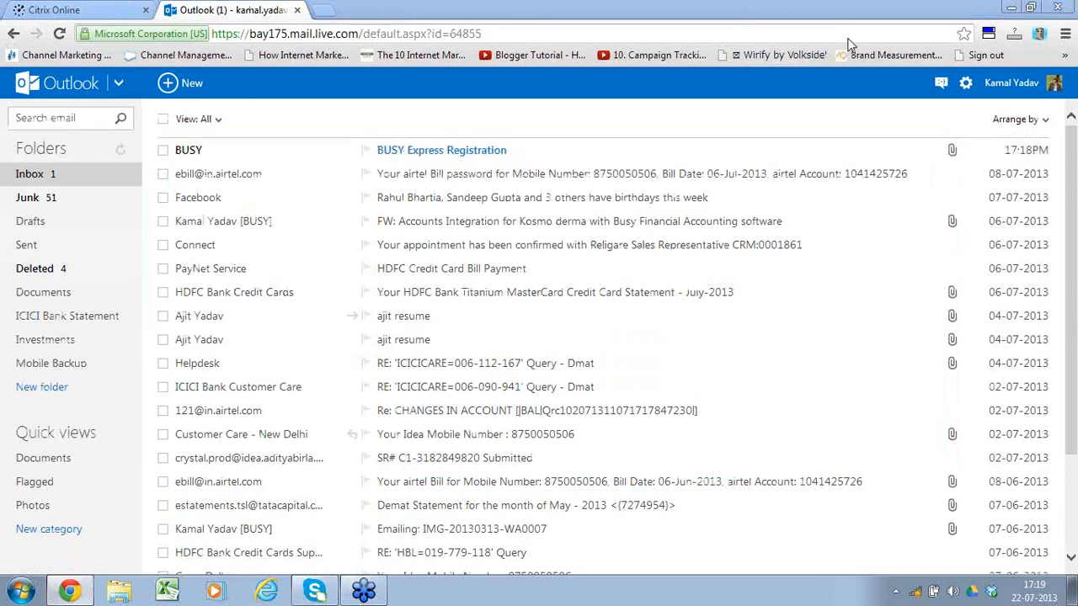
pyautogui.click(503, 162)
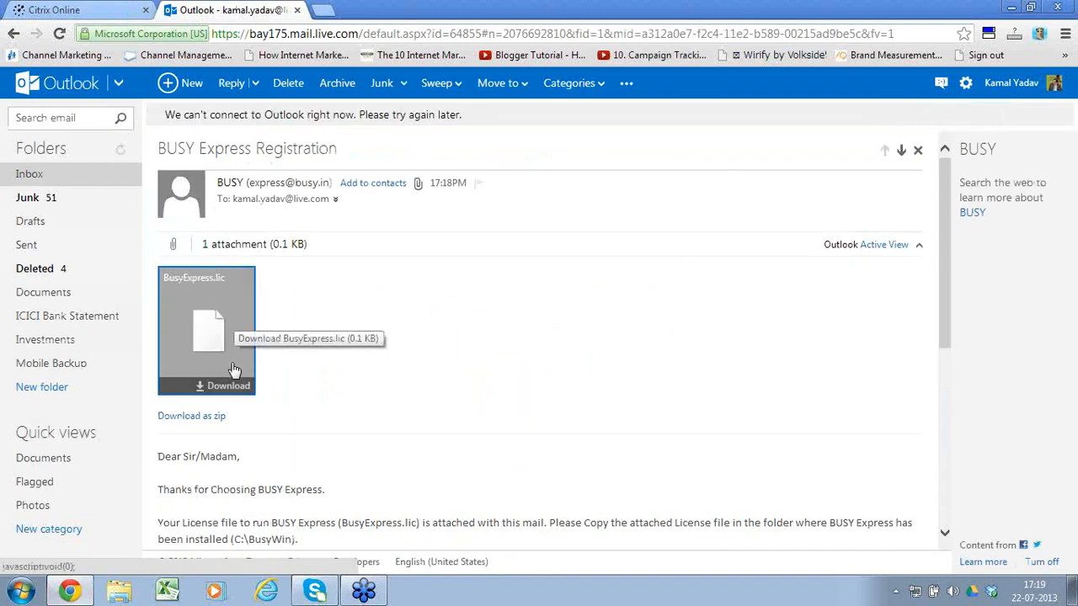
pyautogui.click(235, 392)
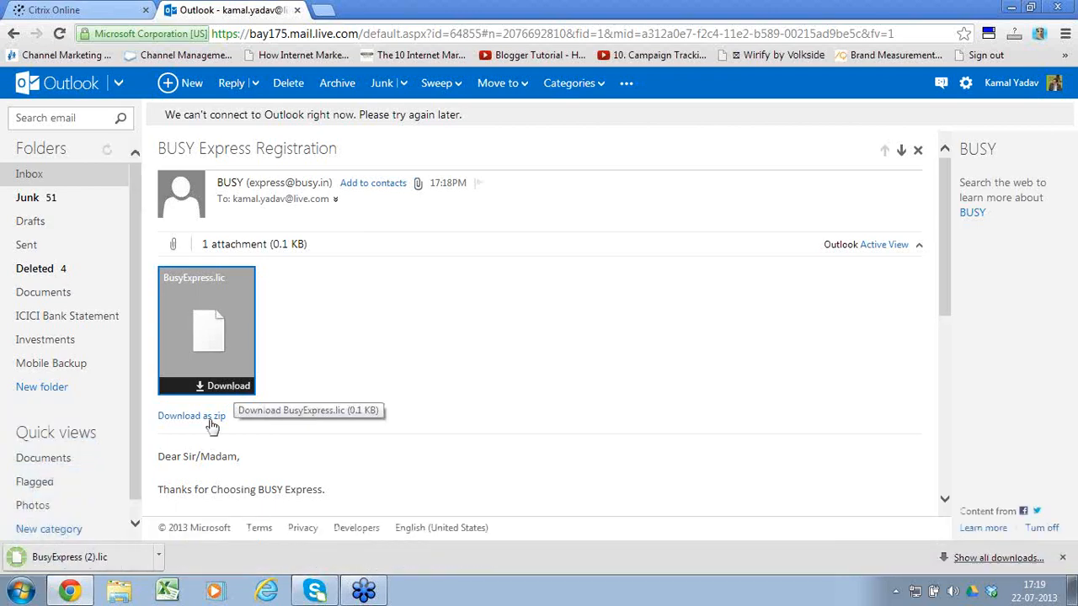
# Step: Show the downloaded licence file in its folder, cut BusyExpress (2).lic, and return to the desktop
pyautogui.click(159, 559)
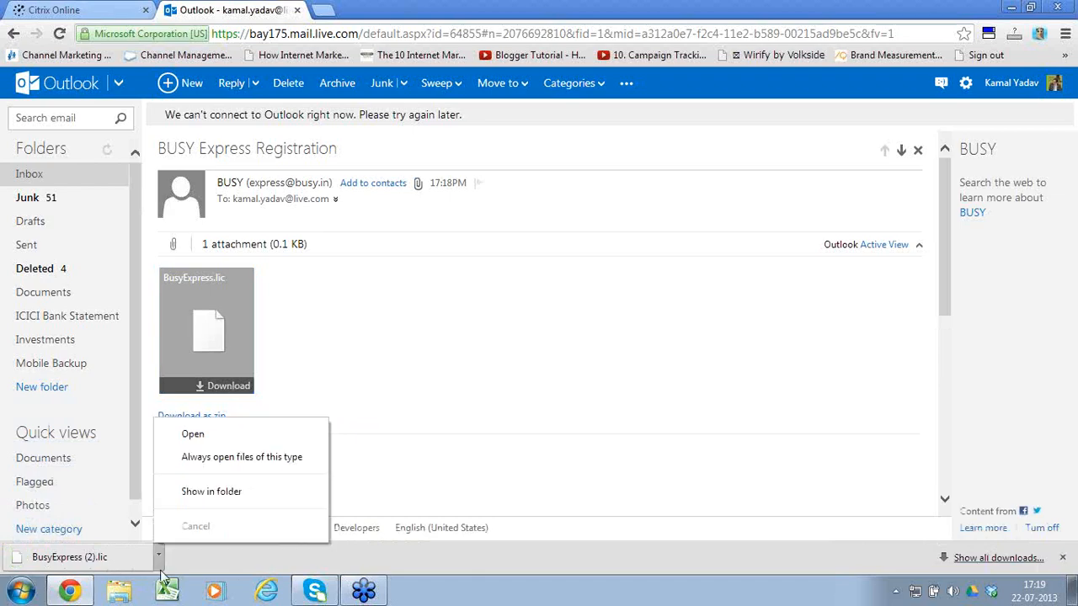
pyautogui.click(217, 494)
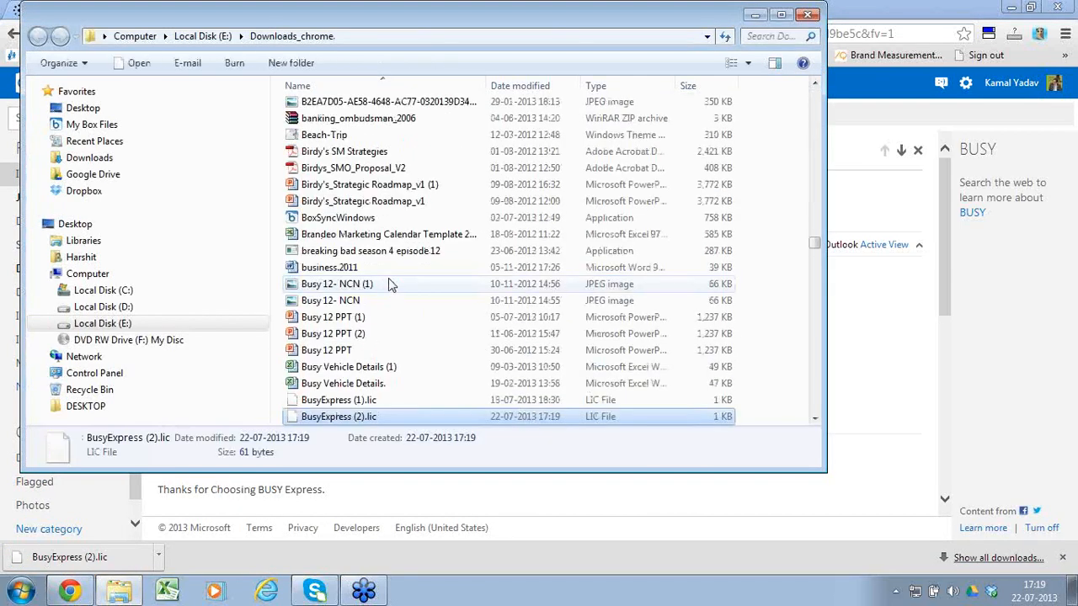
pyautogui.rightClick(390, 414)
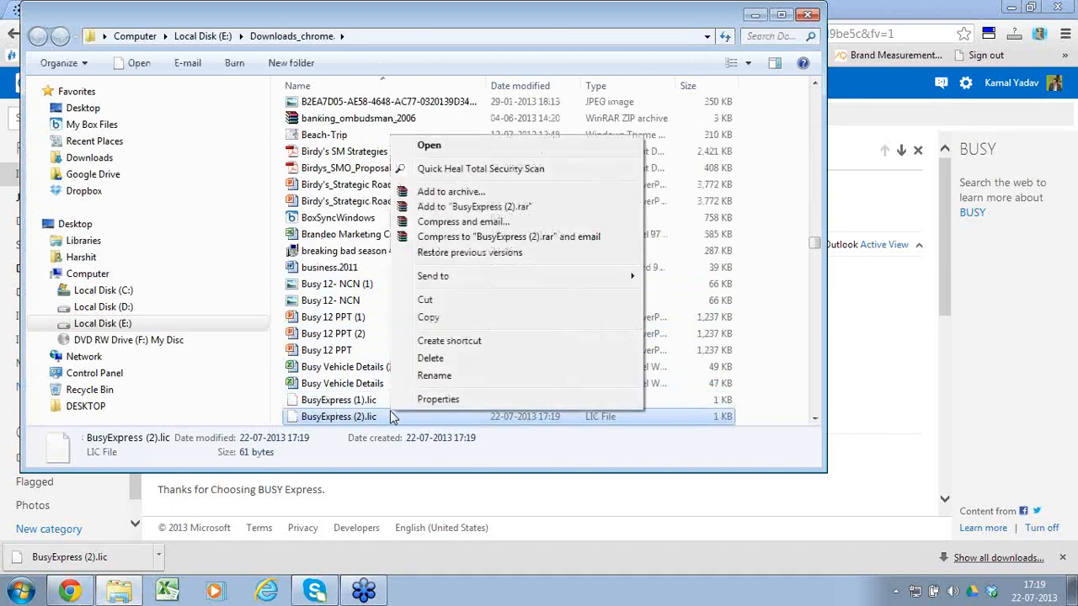
pyautogui.click(453, 306)
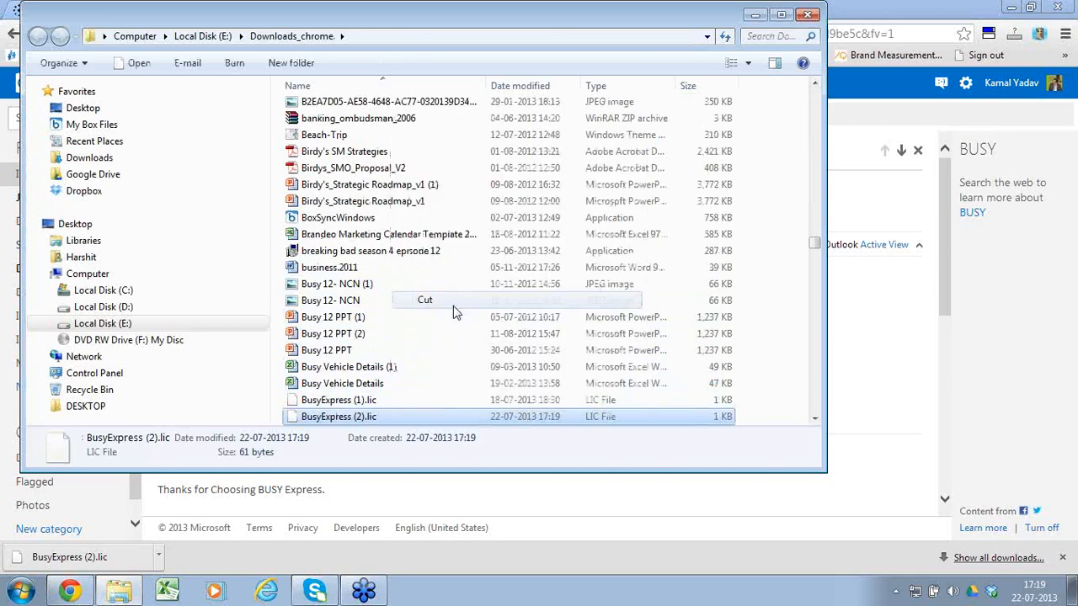
pyautogui.click(807, 16)
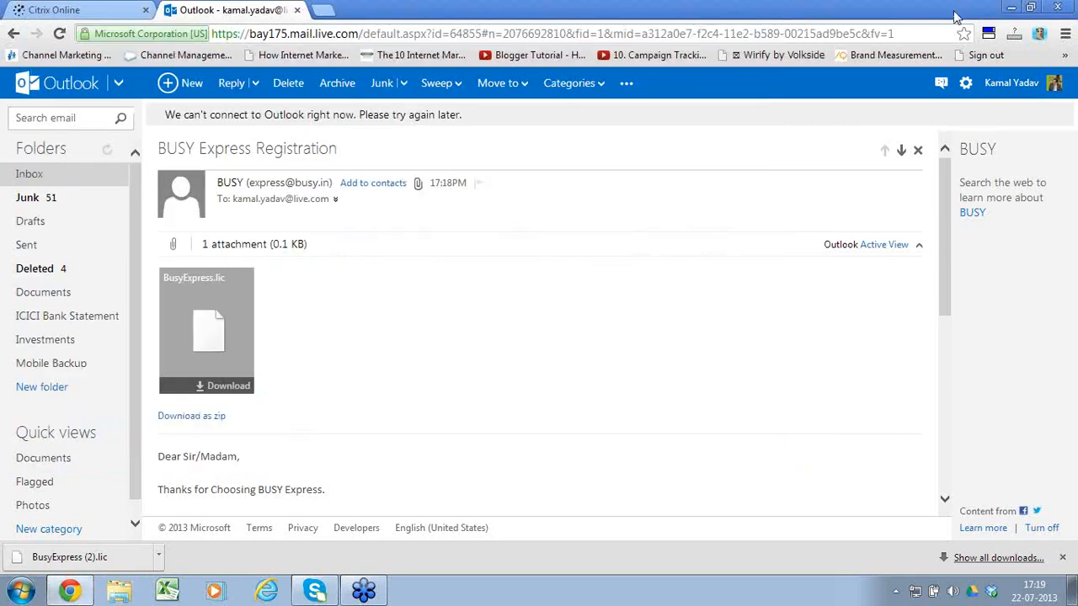
pyautogui.click(1009, 9)
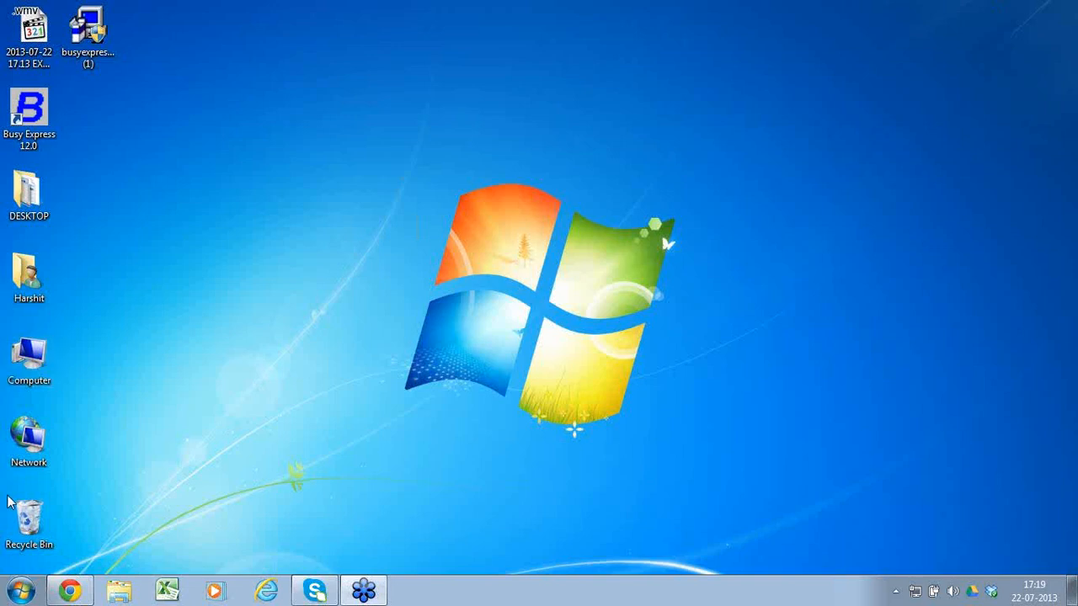
# Step: Open the BusyWin folder on Local Disk (C:) and paste the licence file there
pyautogui.doubleClick(29, 358)
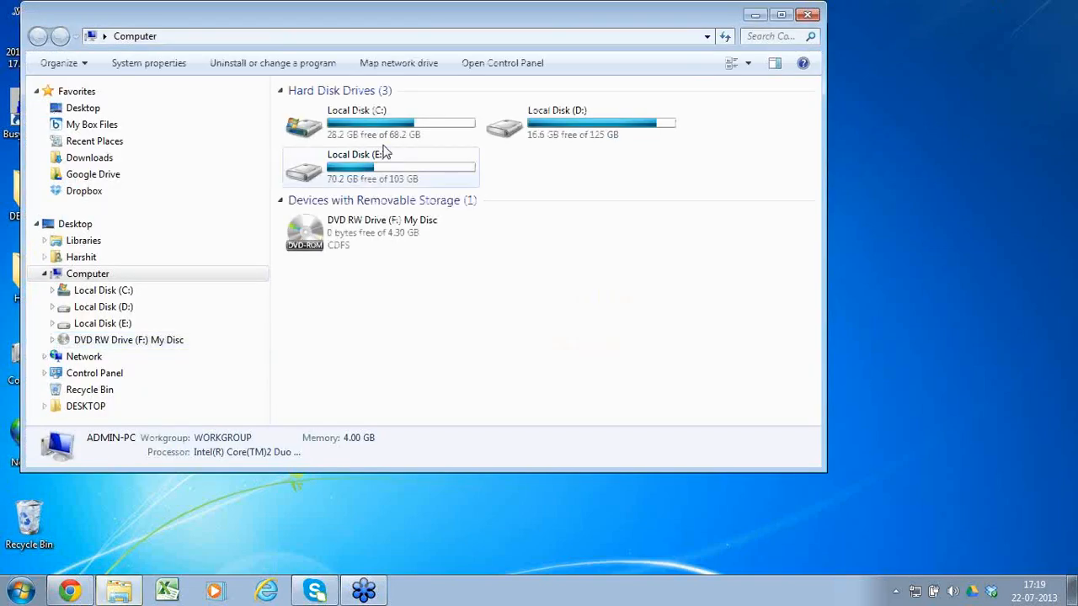
pyautogui.doubleClick(414, 118)
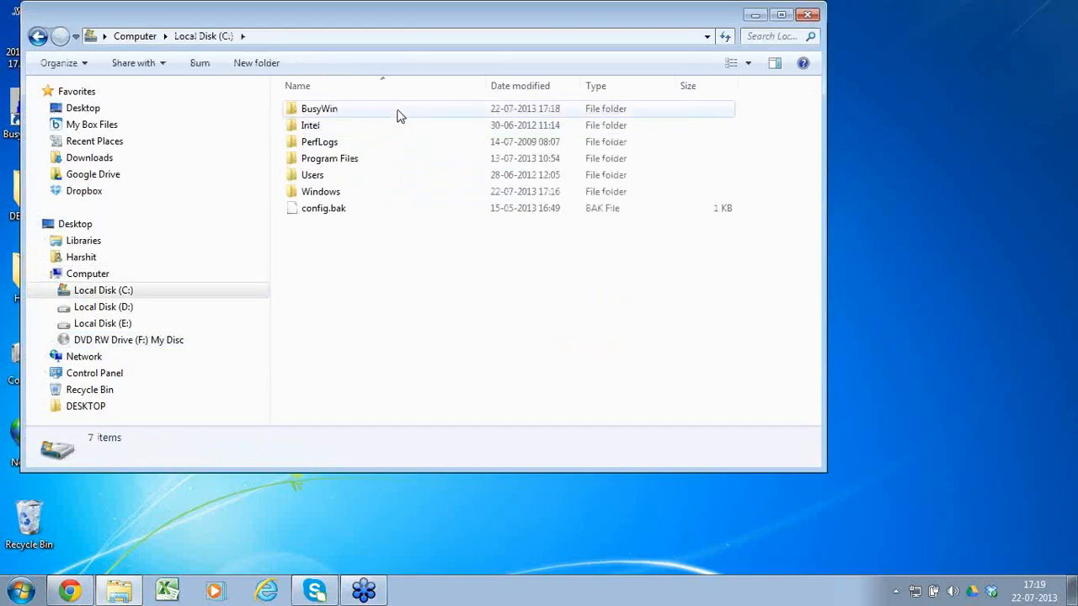
pyautogui.doubleClick(396, 113)
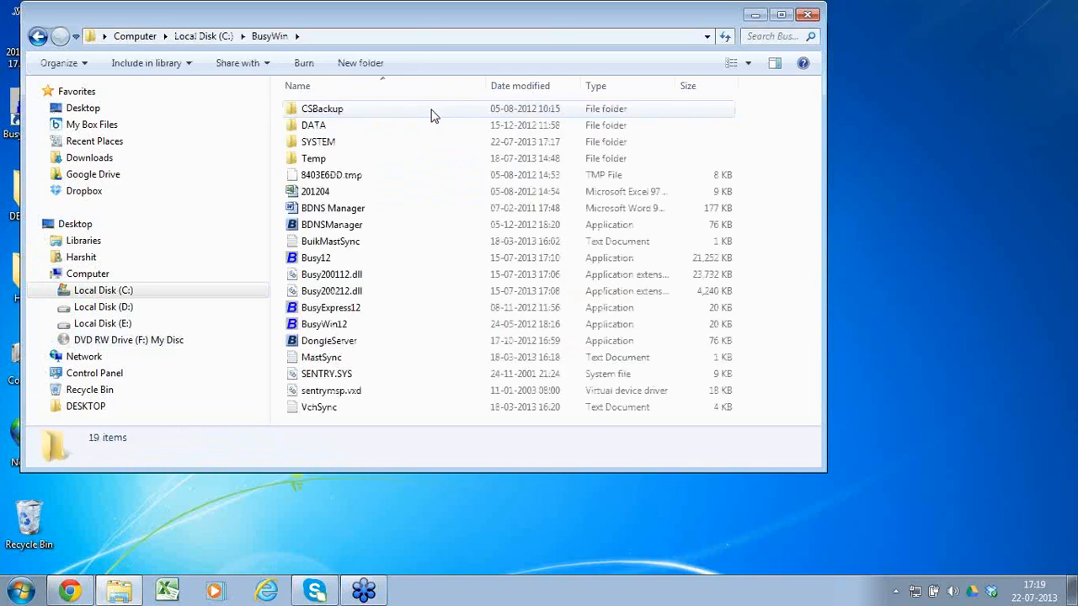
pyautogui.click(782, 16)
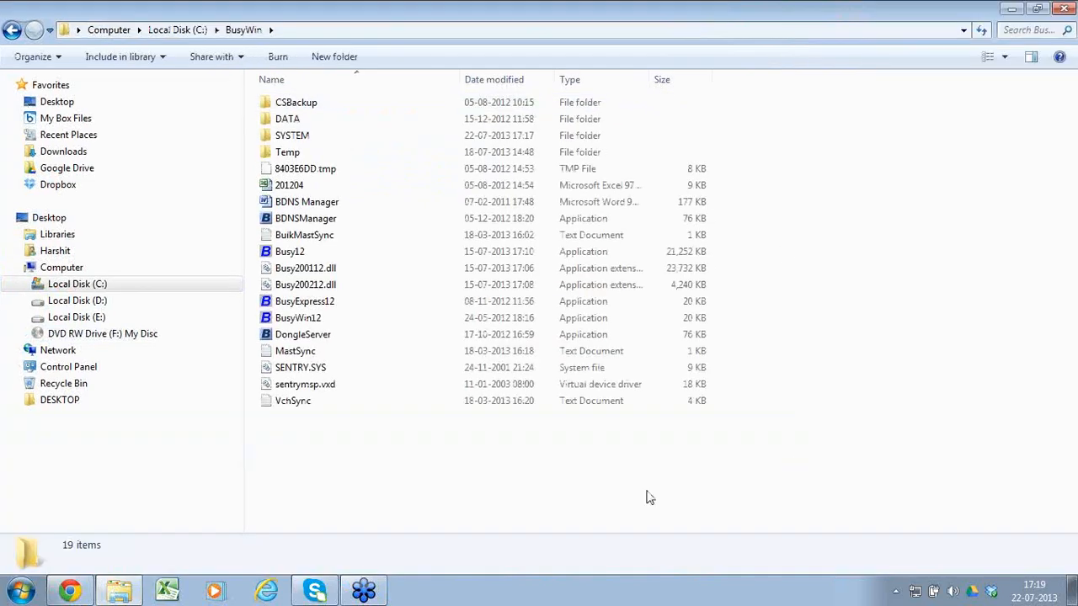
pyautogui.hotkey('ctrl', 'v')
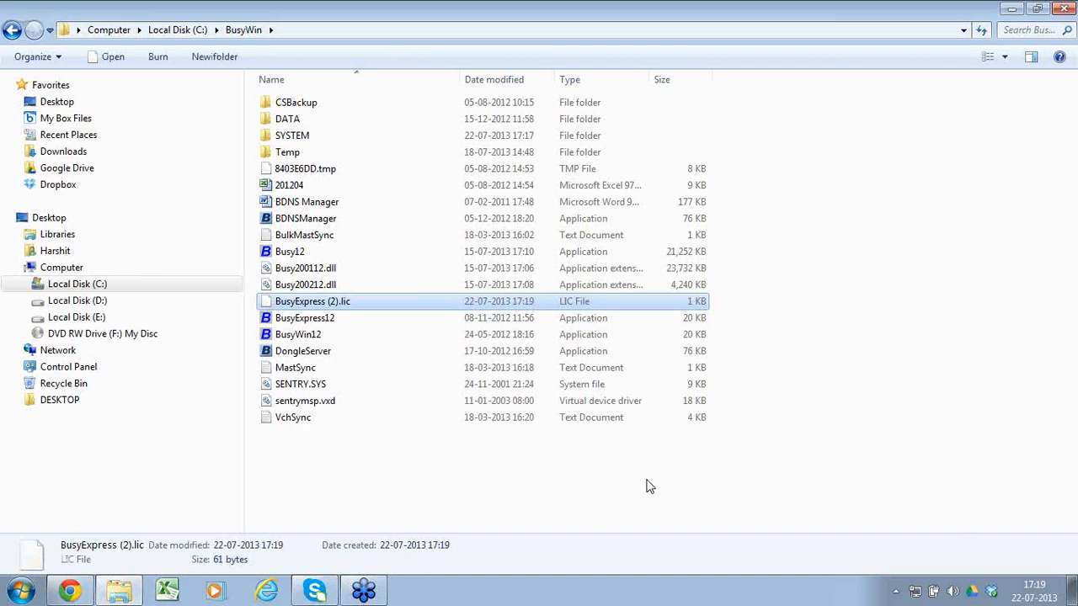
# Step: Launch Busy Express 12.0 from the desktop and decline the offer to register it now
pyautogui.click(1011, 8)
pyautogui.doubleClick(38, 134)
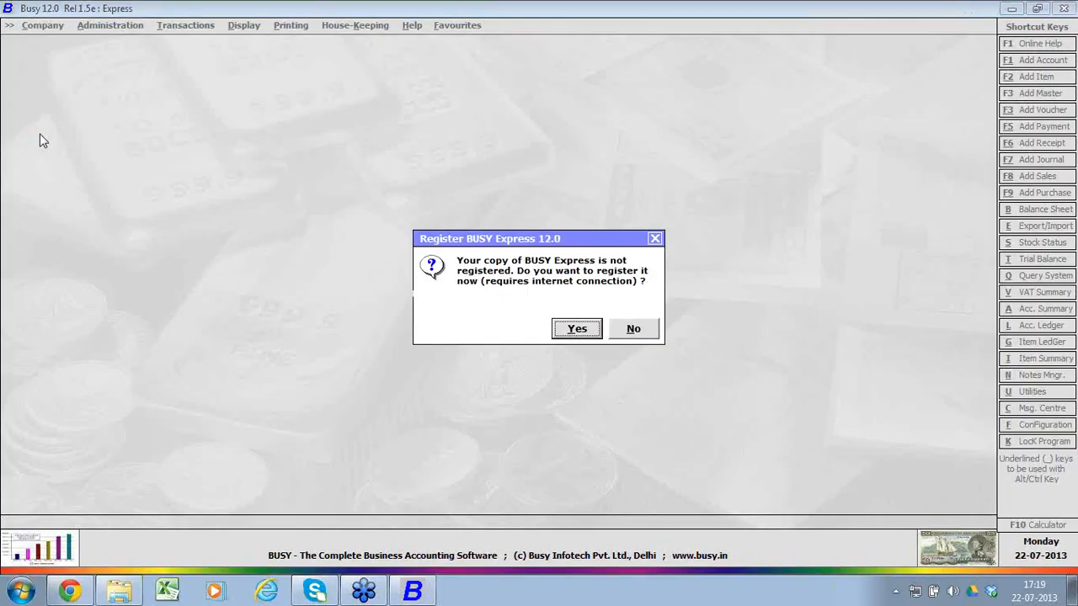
pyautogui.press('Tab')
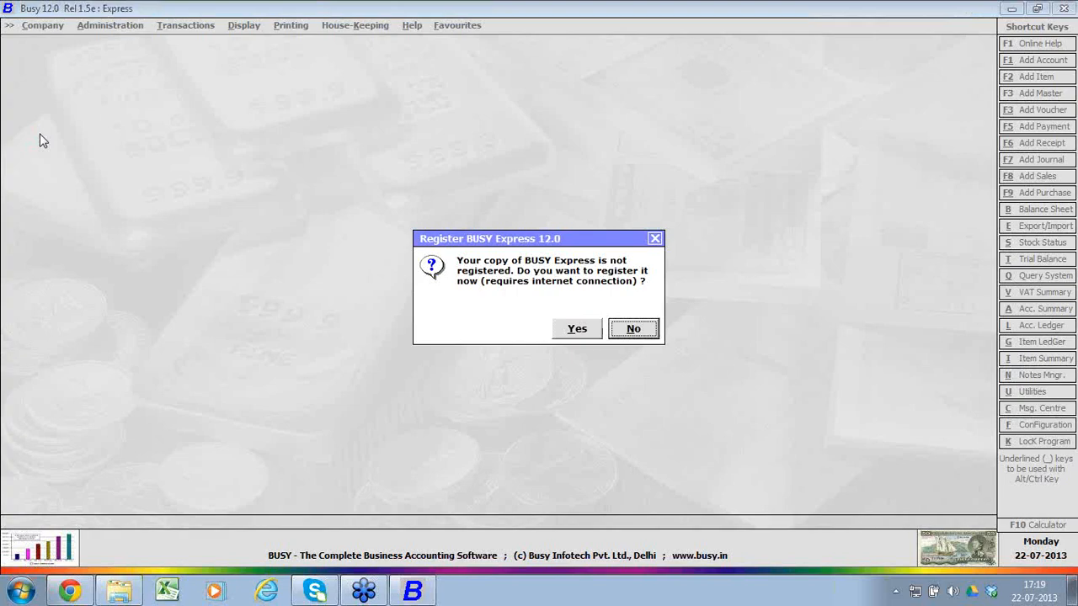
pyautogui.press('Return')
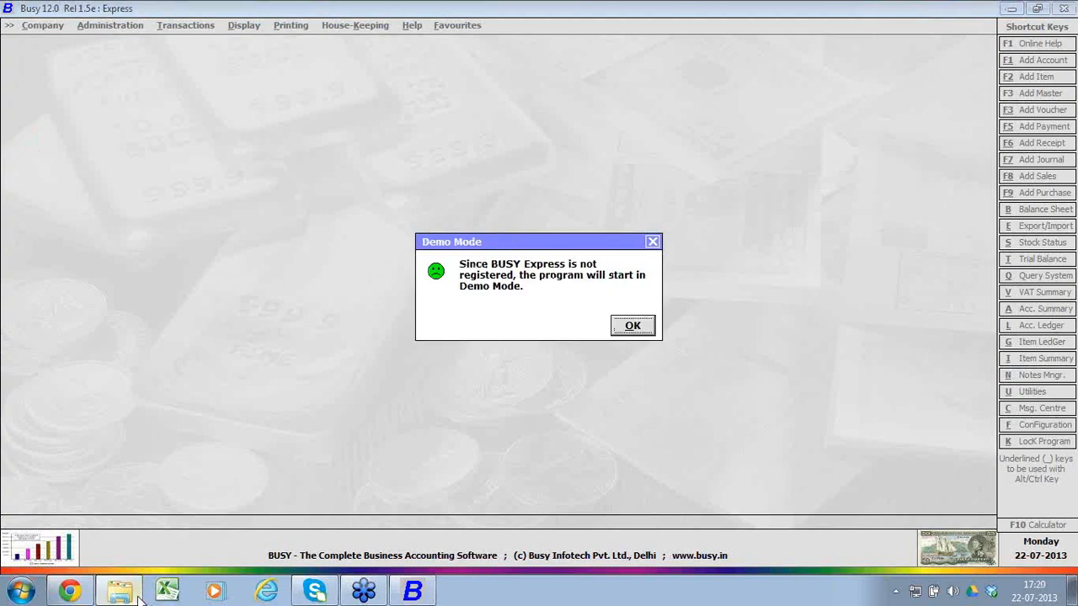
# Step: Rename BusyExpress (2).lic in the C:\BusyWin folder to BusyExpress.lic
pyautogui.click(124, 592)
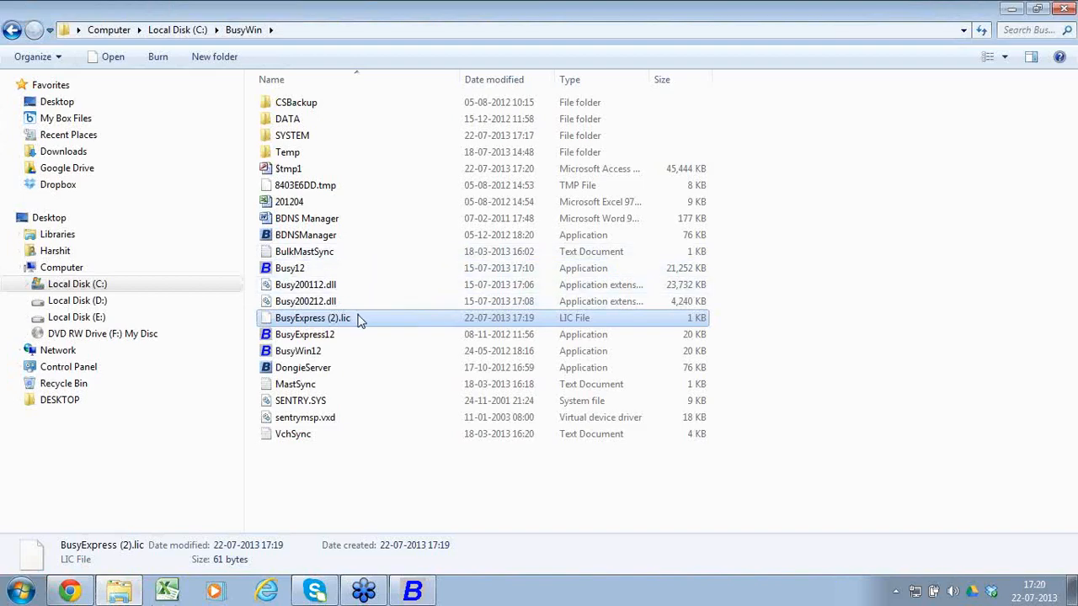
pyautogui.rightClick(360, 320)
pyautogui.click(380, 281)
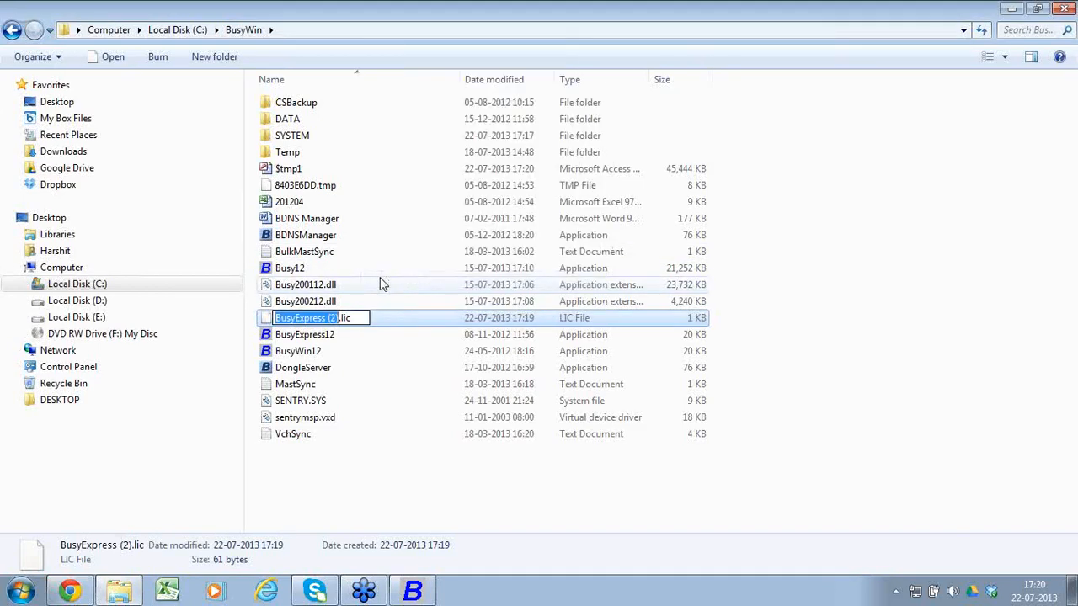
pyautogui.press('Right')
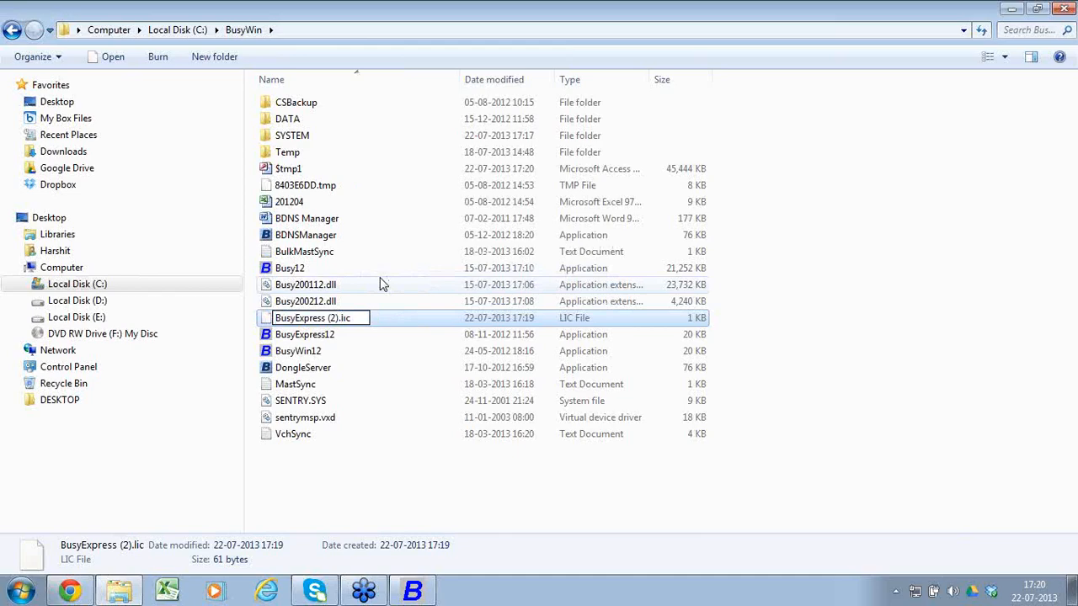
pyautogui.press('BackSpace')
pyautogui.press('BackSpace')
pyautogui.press('BackSpace')
pyautogui.press('BackSpace')
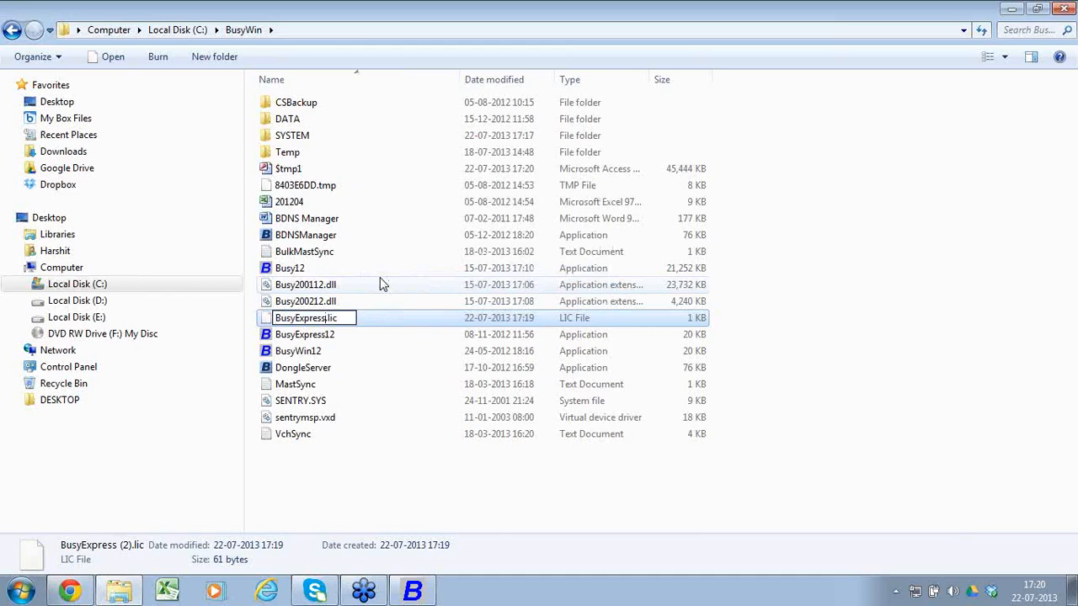
pyautogui.click(376, 438)
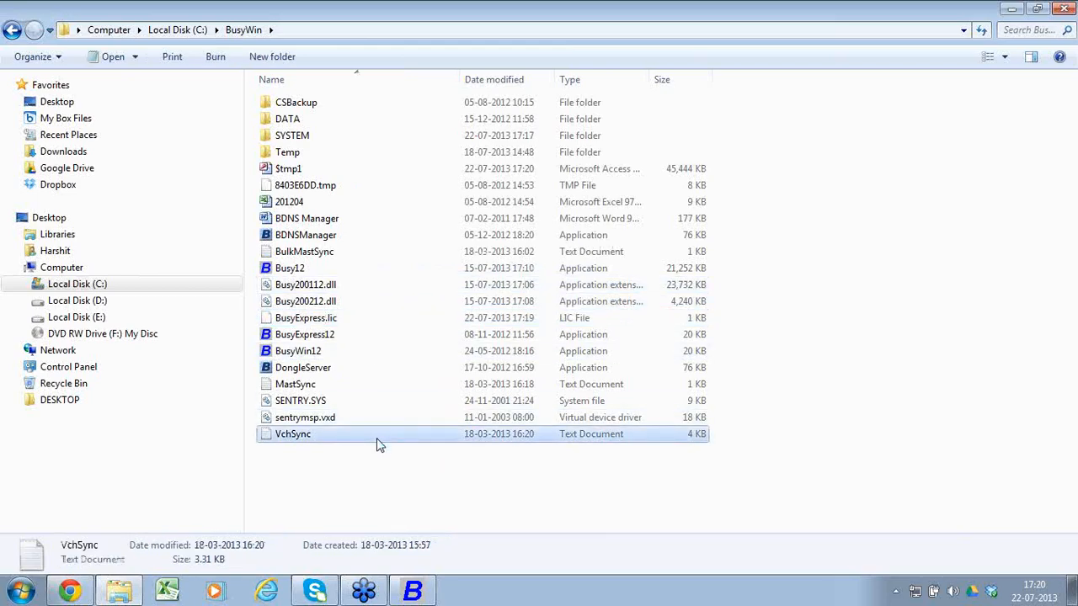
# Step: Dismiss the Demo Mode notice, exit Busy Express, and launch it again from the desktop
pyautogui.click(1010, 9)
pyautogui.click(645, 331)
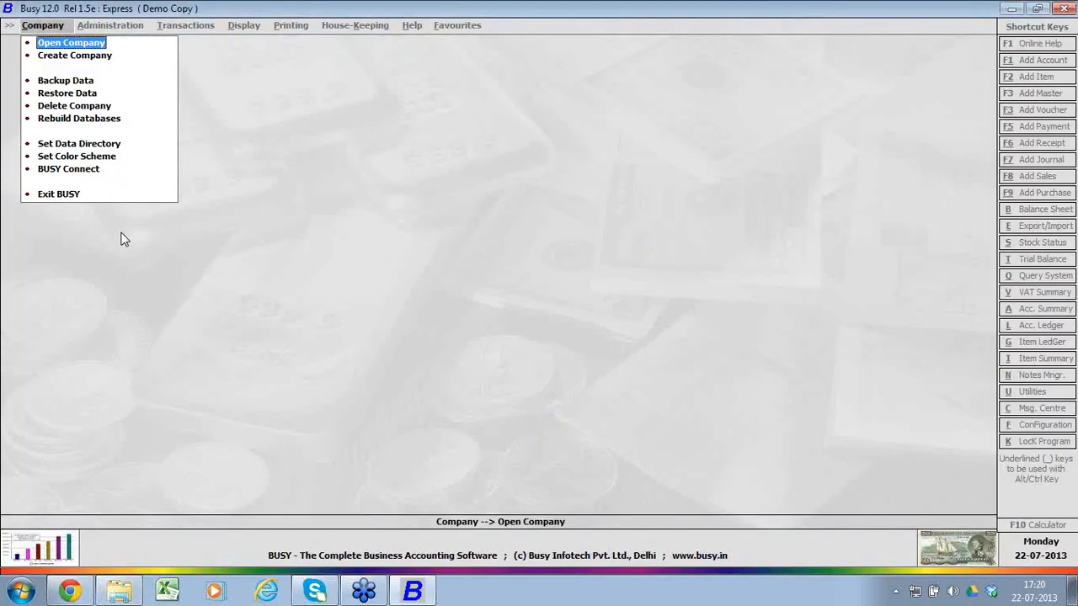
pyautogui.click(71, 199)
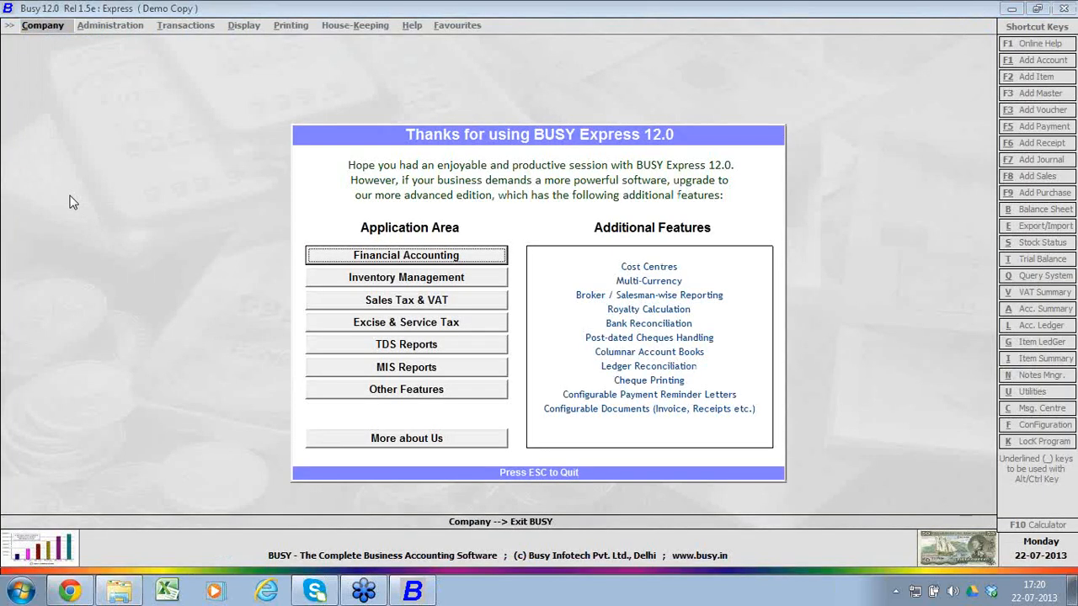
pyautogui.press('Escape')
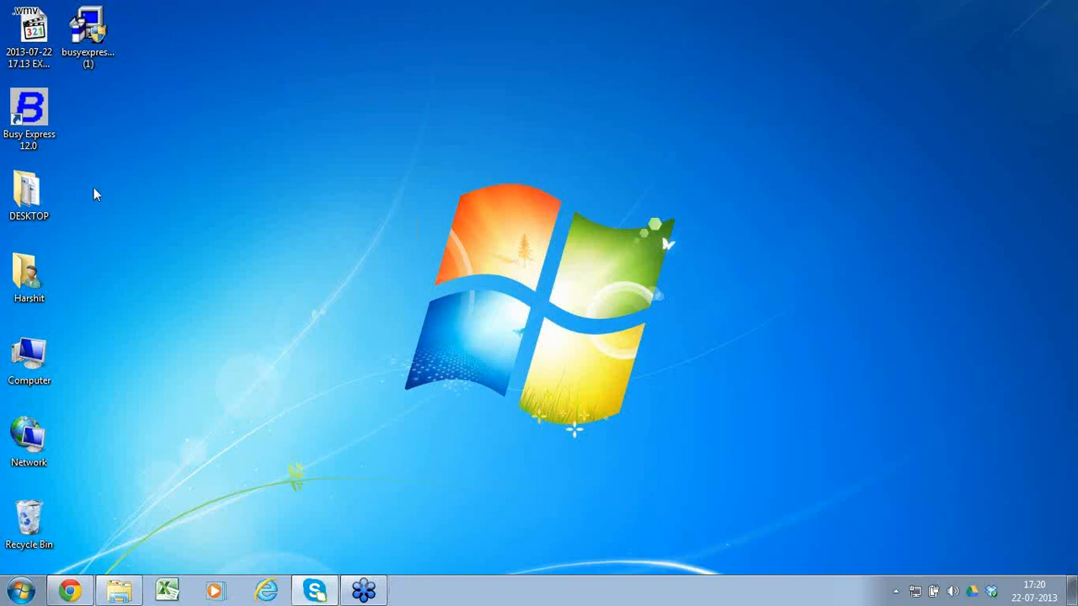
pyautogui.doubleClick(22, 121)
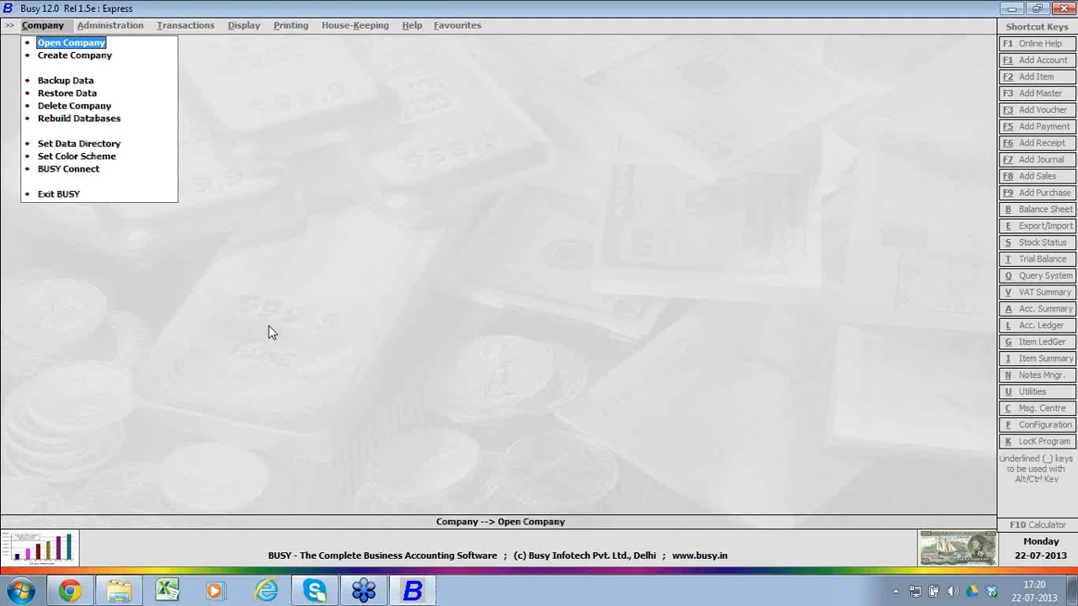
# Step: Review the BusyExpress.lic file in the C:\BusyWin folder and close the folder window
pyautogui.click(126, 590)
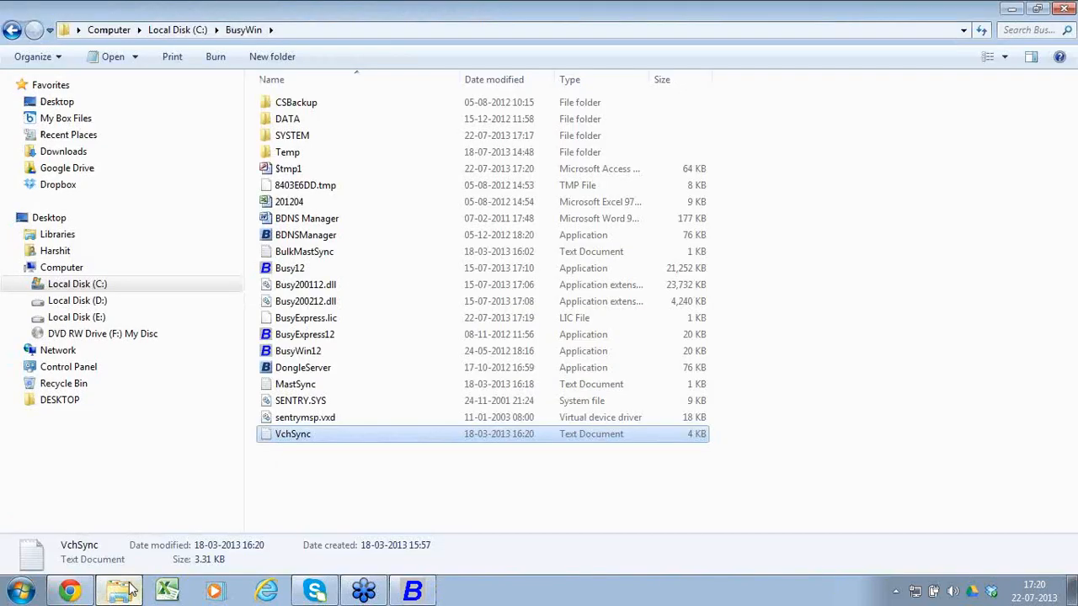
pyautogui.click(366, 325)
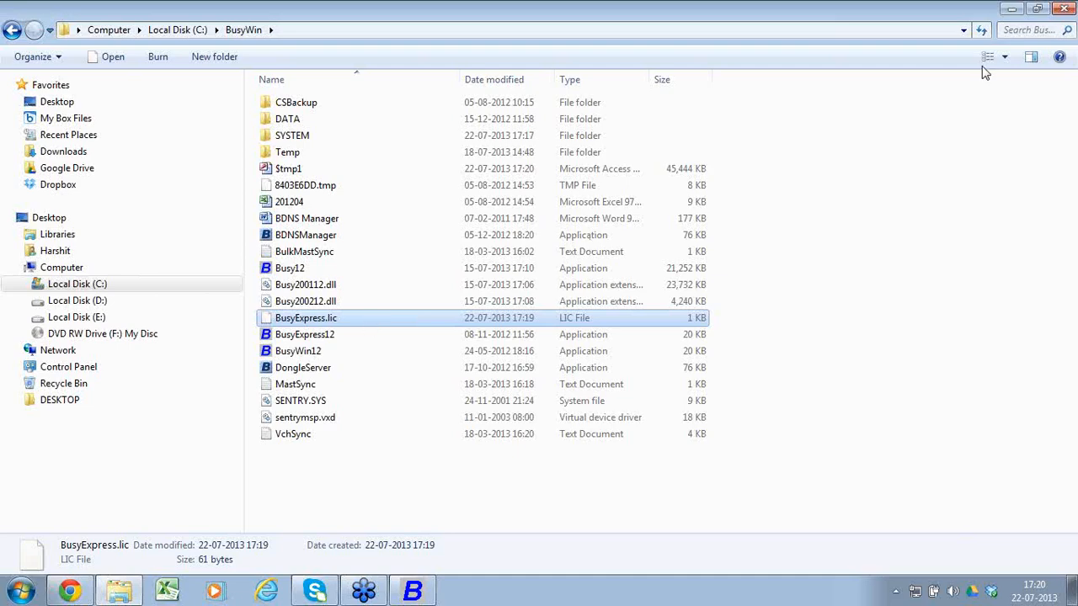
pyautogui.click(1066, 8)
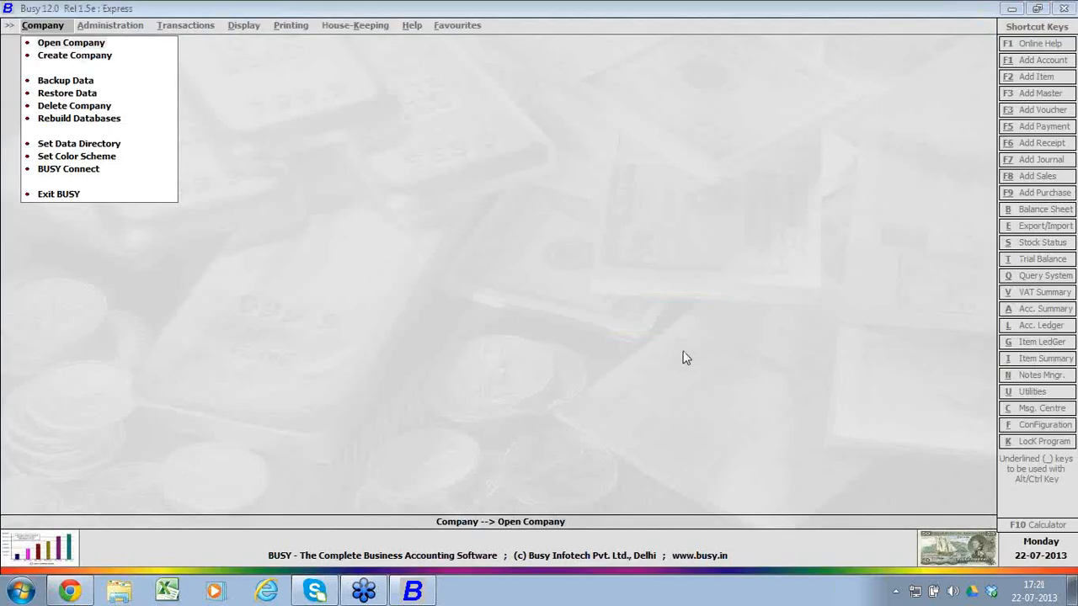
# Step: Start creating a new company and name it Training Express
pyautogui.click(99, 57)
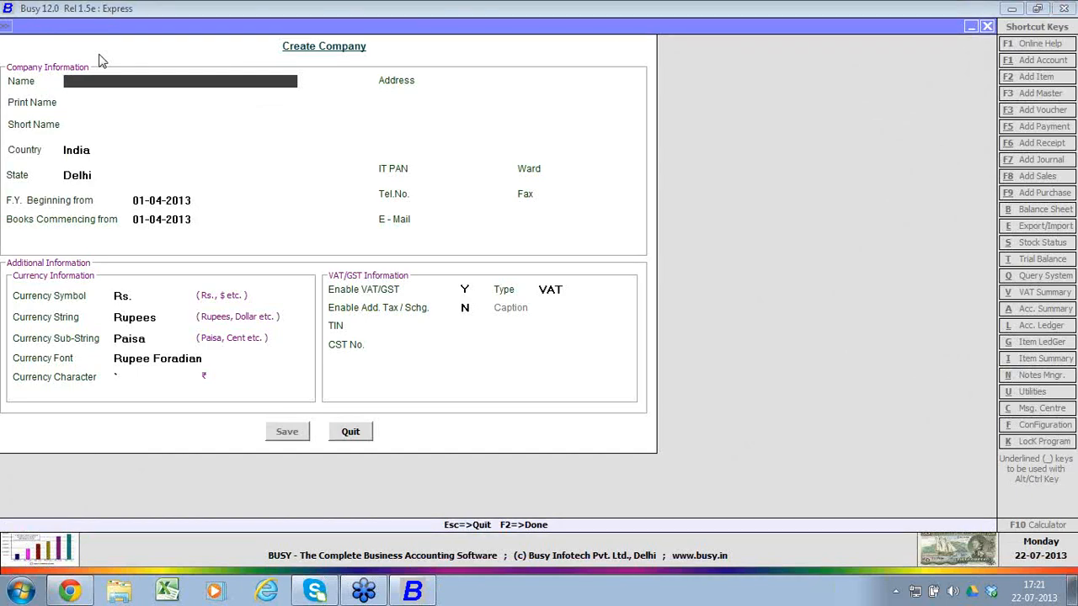
pyautogui.write('training express')
pyautogui.press('Return')
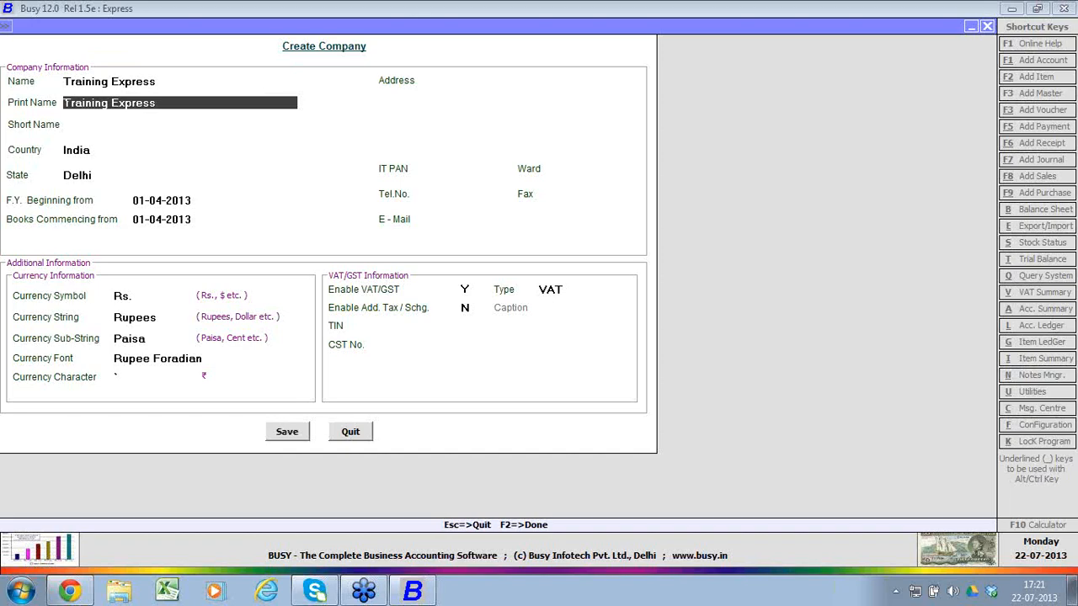
# Step: Keep the print name Training Express, country India, state Delhi and both 01-04-2013 start dates, leaving the short name blank
pyautogui.press('Return')
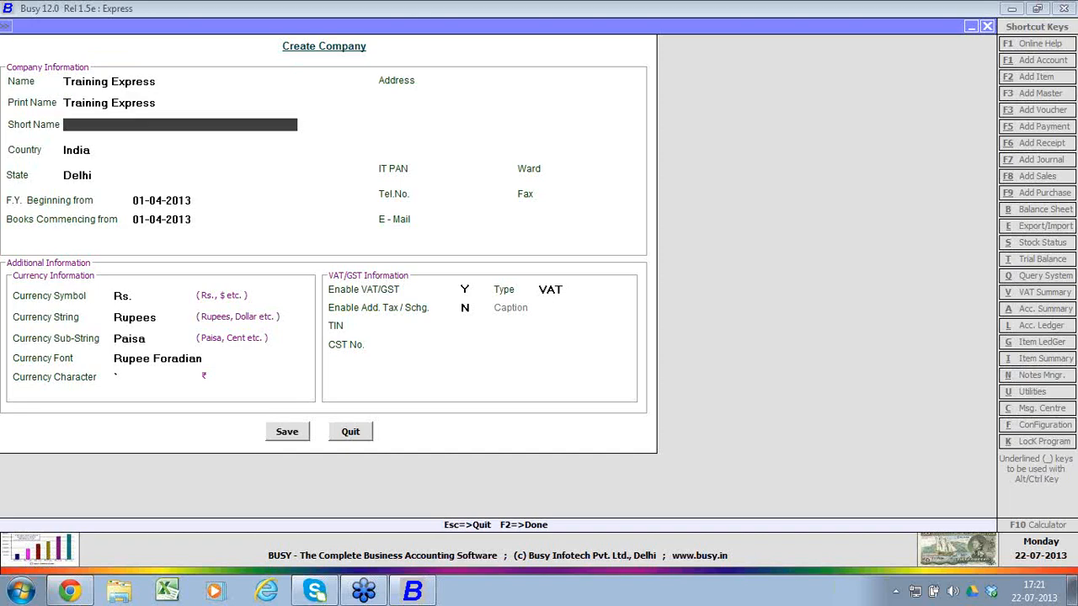
pyautogui.press('Return')
pyautogui.press('Return')
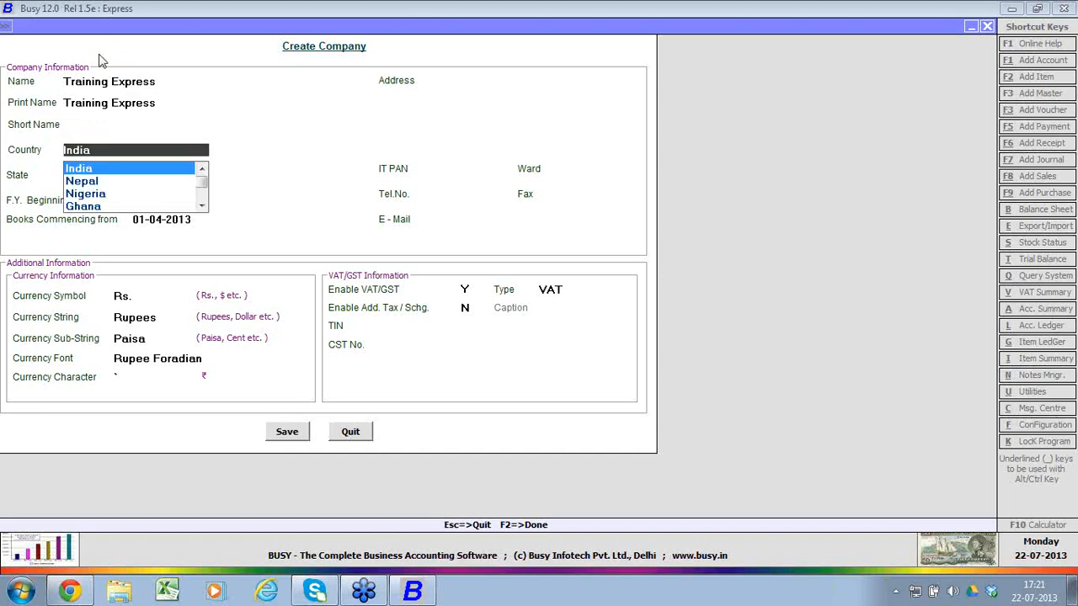
pyautogui.press('Return')
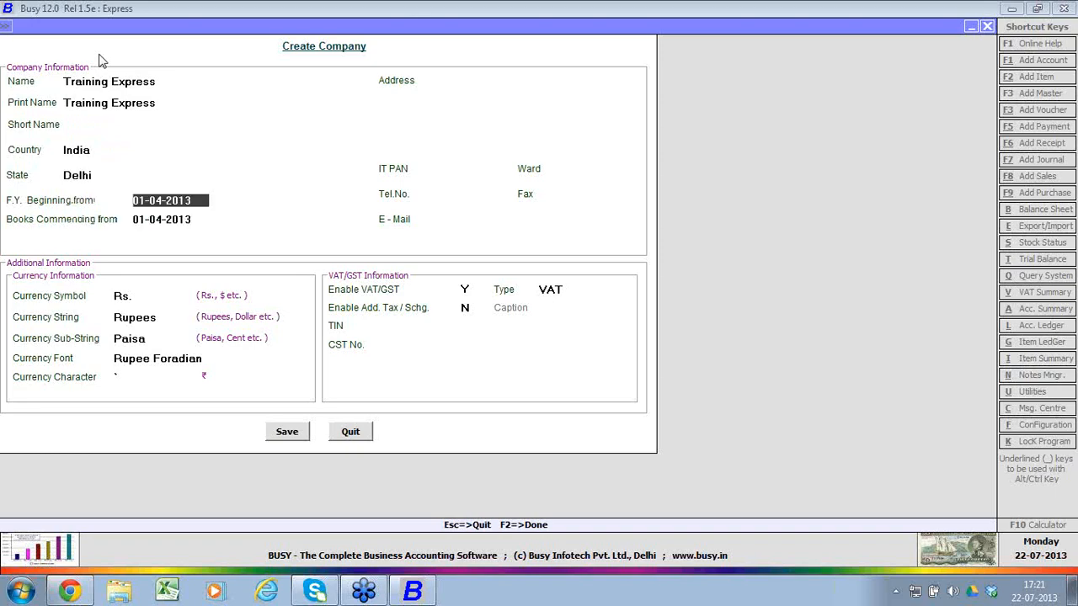
pyautogui.press('Return')
pyautogui.press('Return')
pyautogui.press('Return')
pyautogui.press('Return')
pyautogui.press('Return')
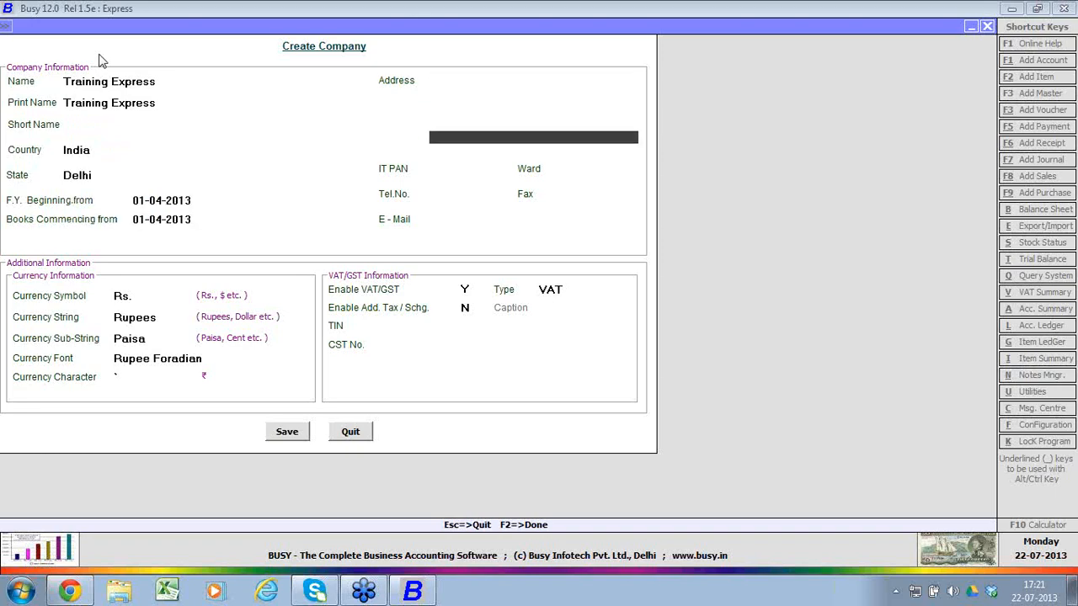
pyautogui.press('Up')
pyautogui.press('Up')
pyautogui.press('Up')
pyautogui.press('Return')
pyautogui.press('Return')
pyautogui.press('Return')
pyautogui.press('Return')
pyautogui.press('Return')
pyautogui.press('Return')
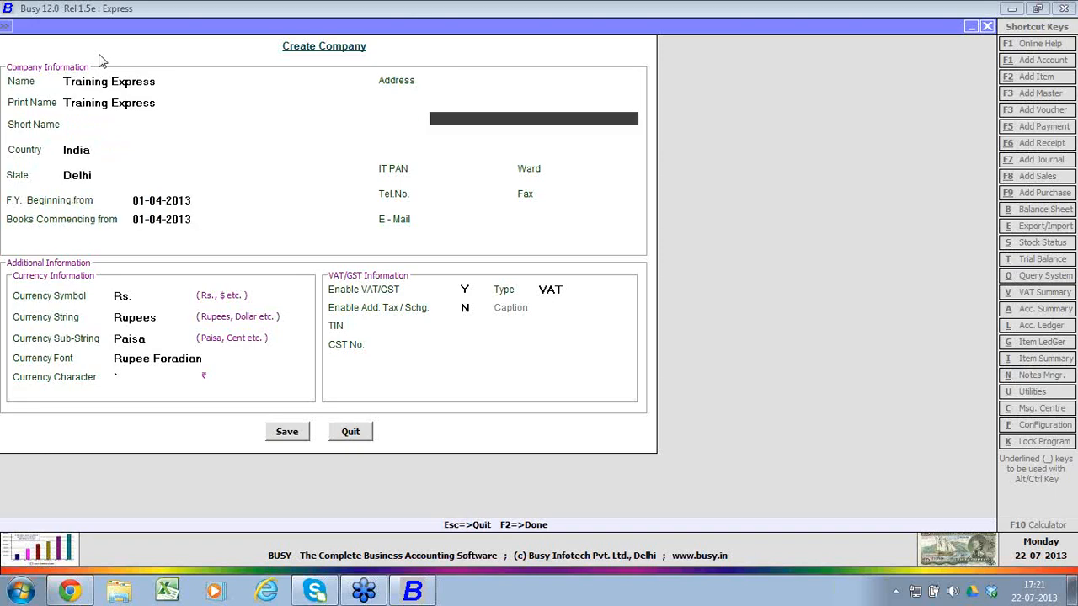
pyautogui.press('Return')
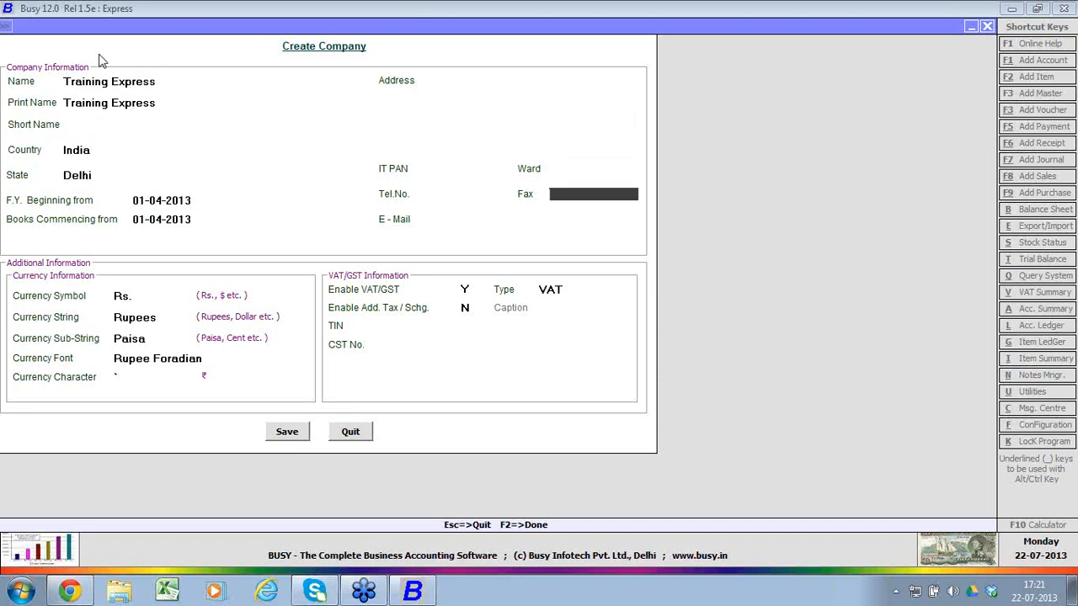
pyautogui.press('Return')
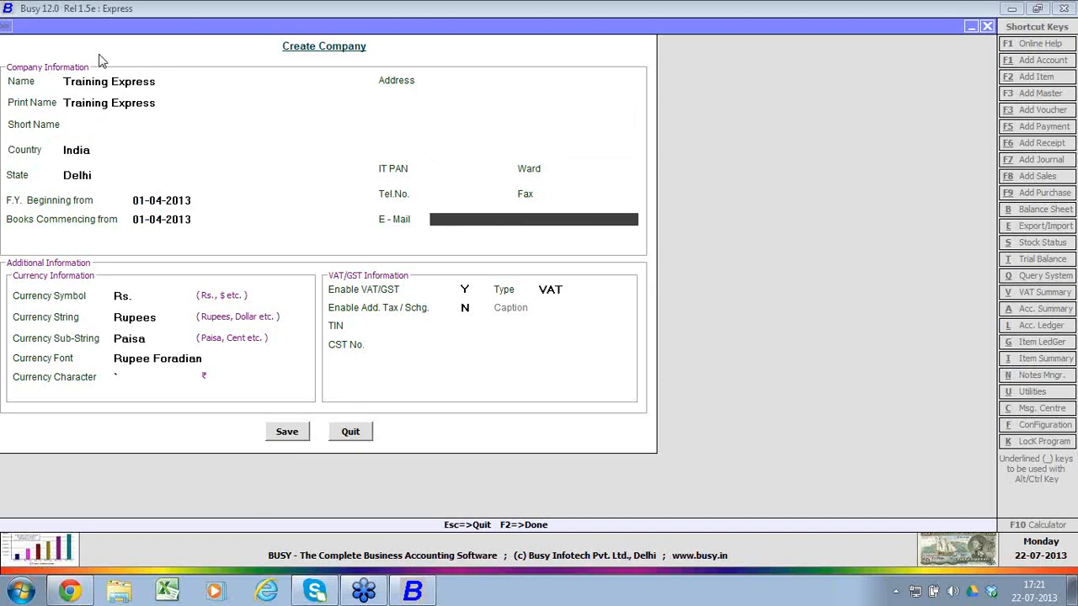
# Step: Fill in the company's first two address lines with Address 1 and Address 2, leaving the remaining lines blank
pyautogui.press('Up')
pyautogui.press('Up')
pyautogui.press('Up')
pyautogui.press('Up')
pyautogui.press('Up')
pyautogui.press('Up')
pyautogui.press('Up')
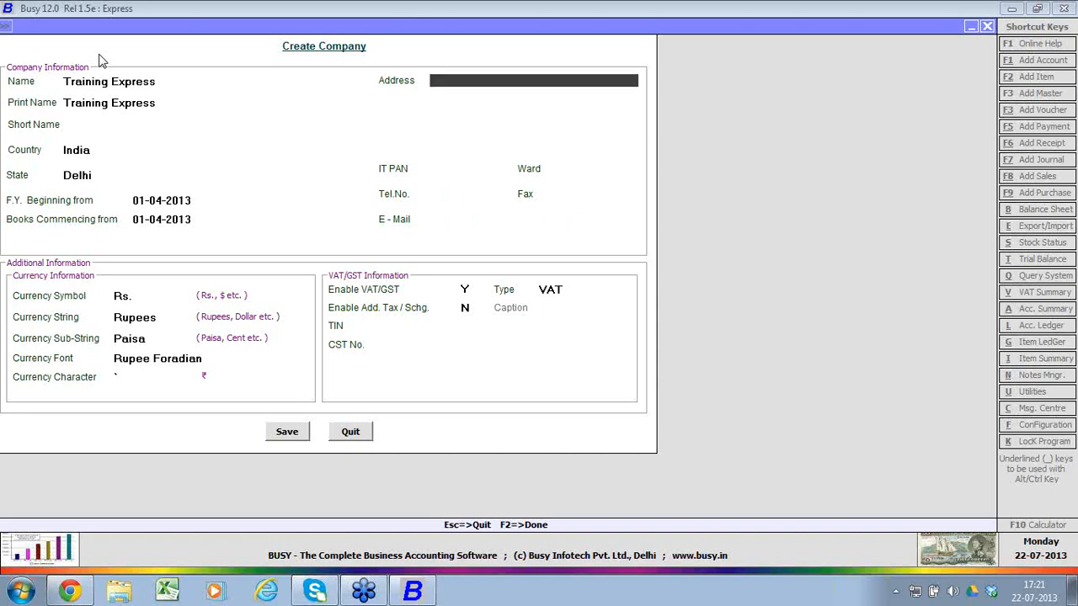
pyautogui.write('address 1')
pyautogui.press('Return')
pyautogui.write('address')
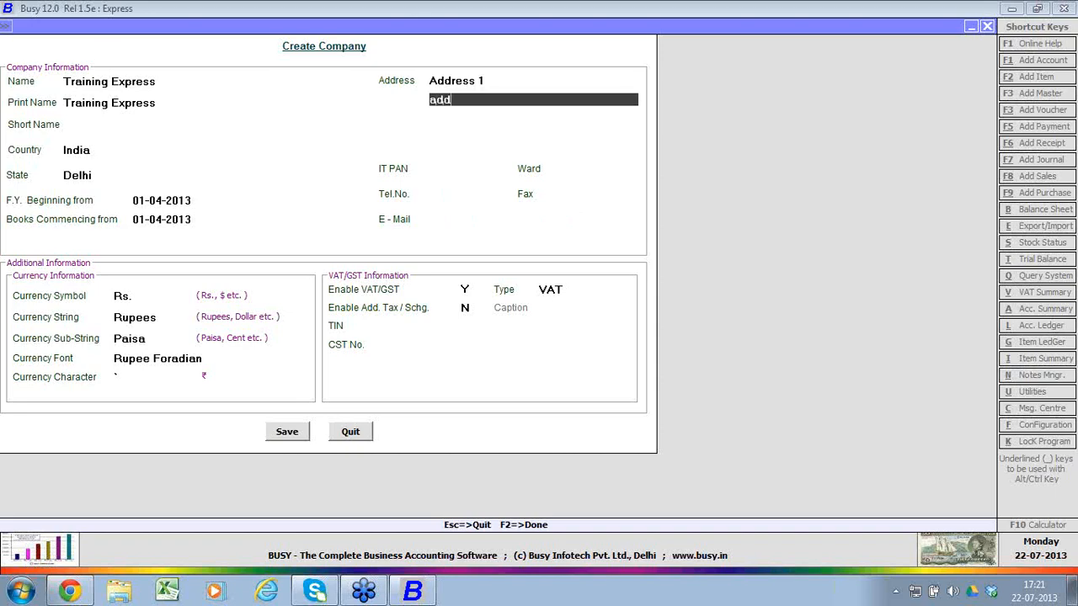
pyautogui.write(' 2')
pyautogui.press('Return')
pyautogui.press('Return')
pyautogui.press('Return')
pyautogui.press('Return')
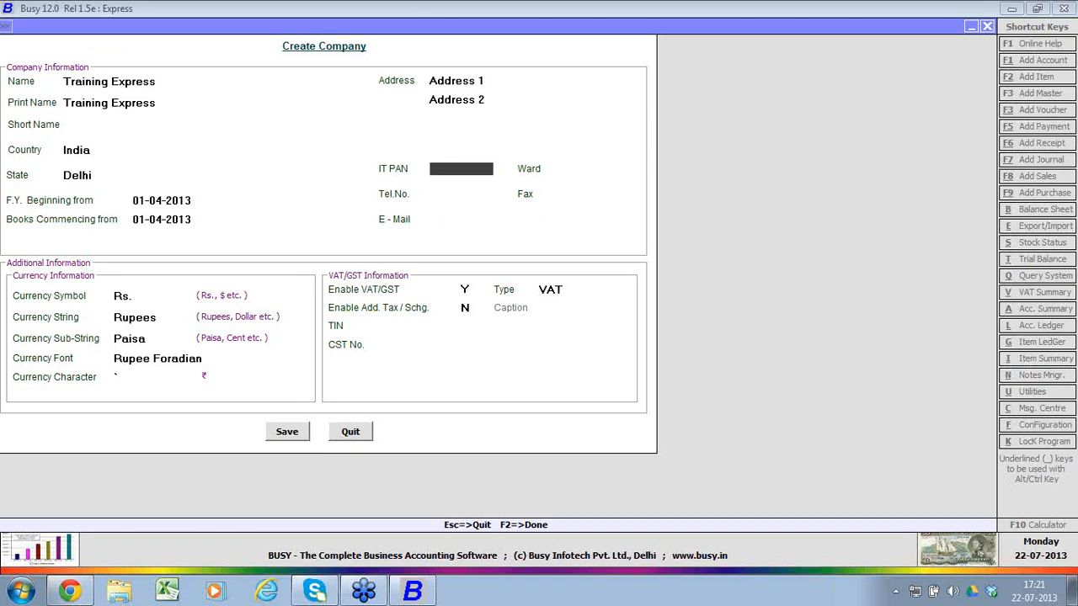
# Step: Fill in the company's telephone number and e-mail address, leaving the fax blank
pyautogui.write('66')
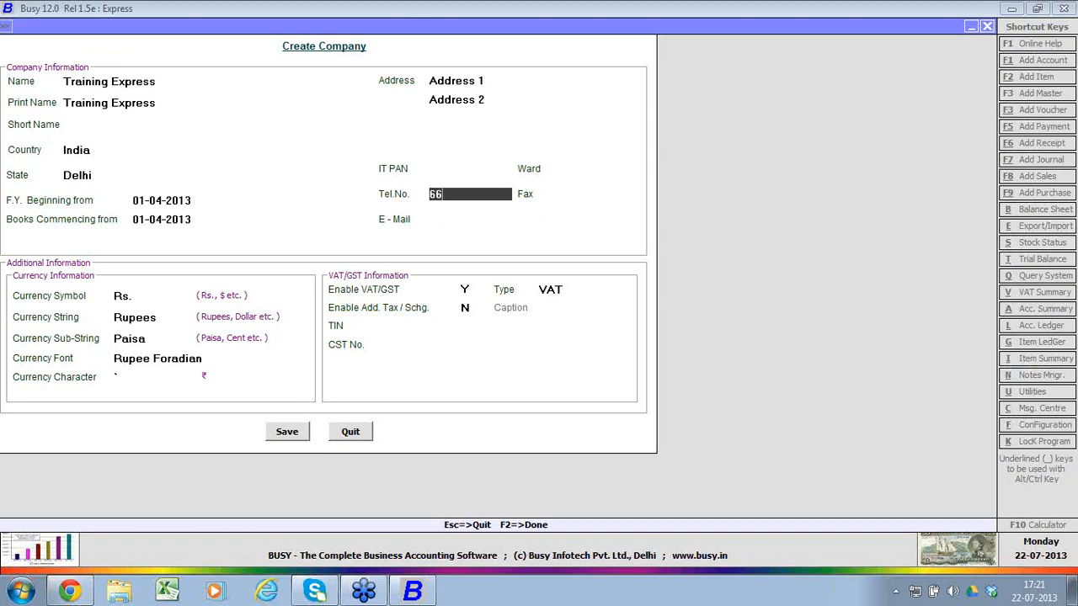
pyautogui.write('66666666')
pyautogui.press('Return')
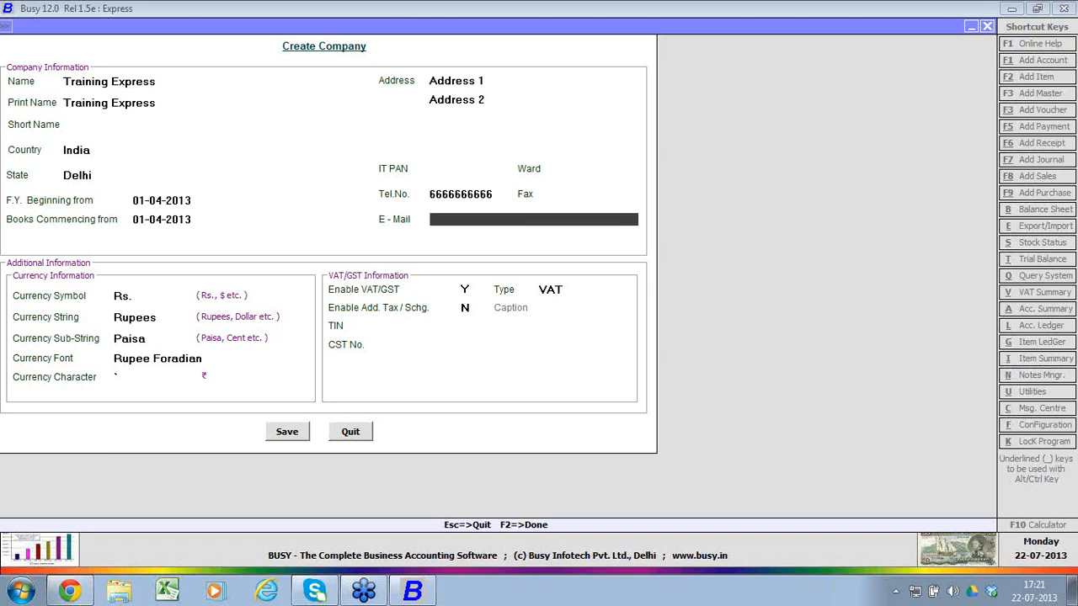
pyautogui.press('Return')
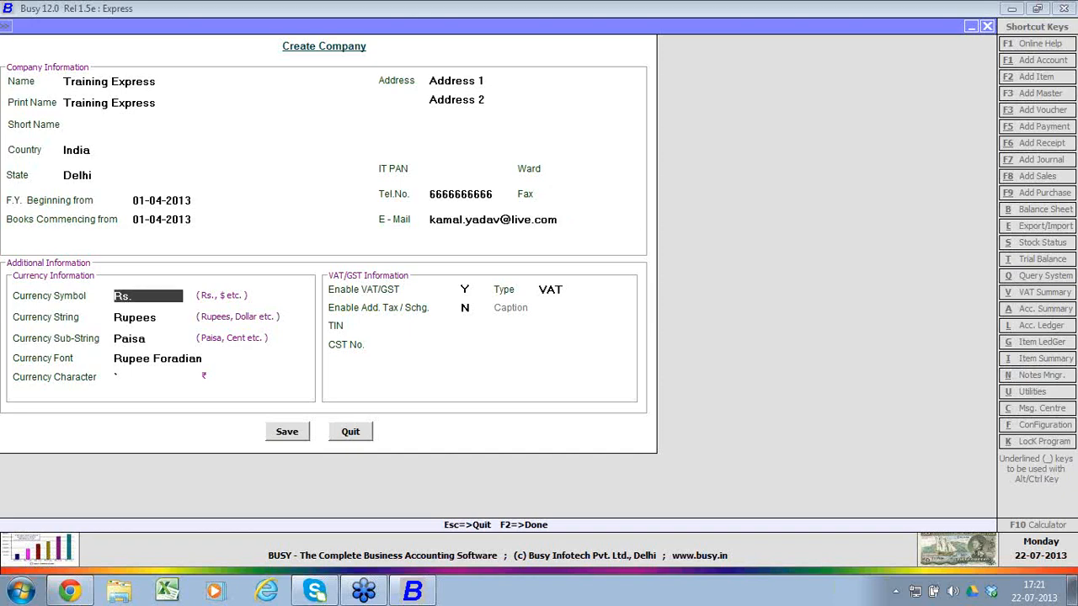
# Step: Accept the default Rupees and Paisa currency settings, keeping VAT enabled and the additional tax or surcharge disabled
pyautogui.press('Return')
pyautogui.press('Return')
pyautogui.press('Return')
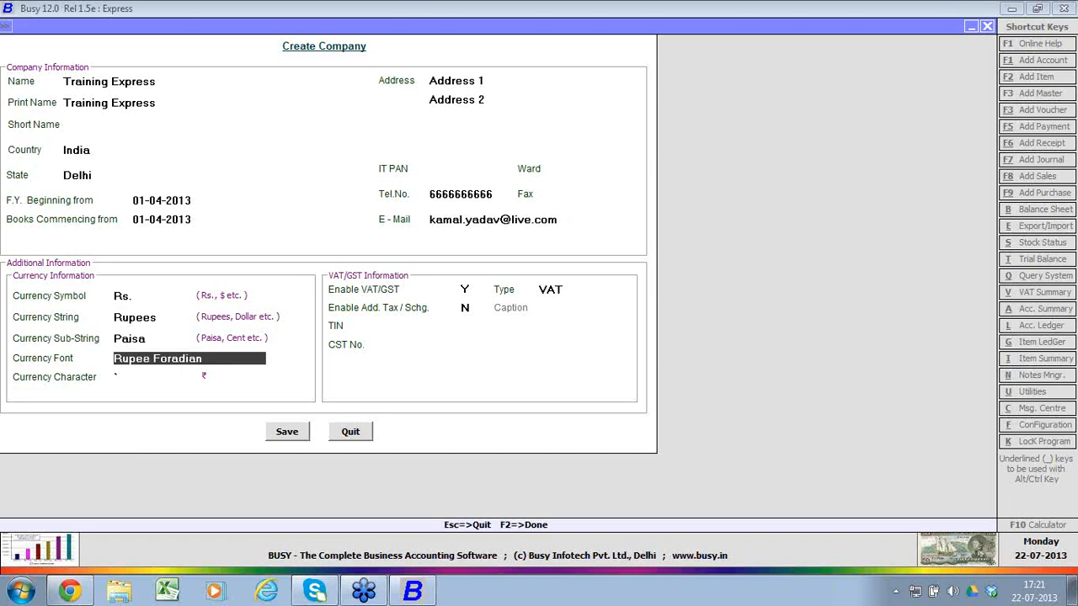
pyautogui.press('Return')
pyautogui.press('Return')
pyautogui.press('Return')
pyautogui.press('Return')
pyautogui.press('Return')
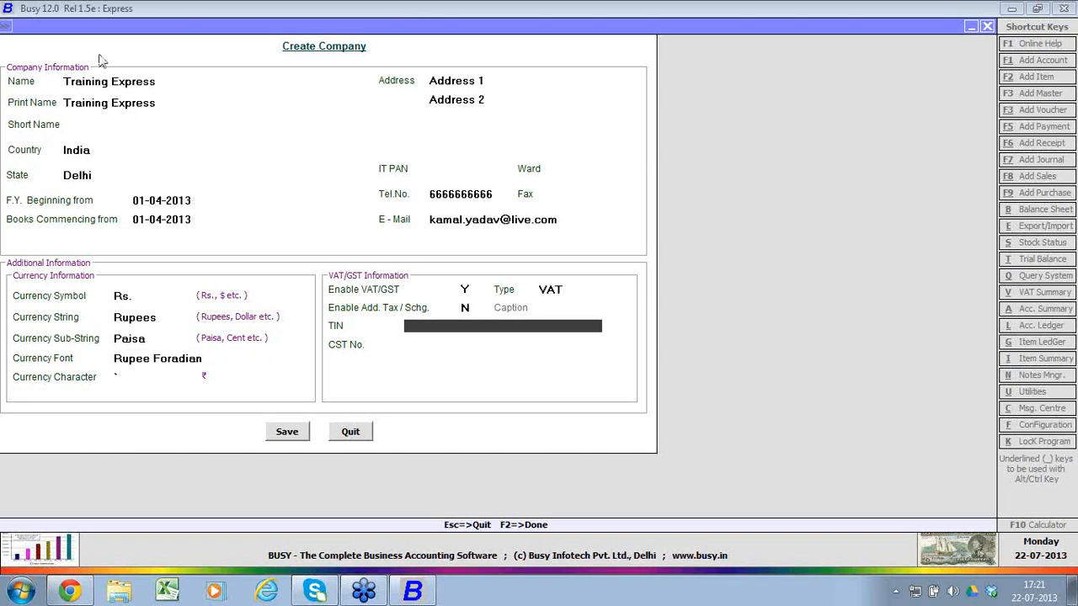
# Step: Save the new company with the TIN and CST number blank, copying nothing from an existing company
pyautogui.press('Return')
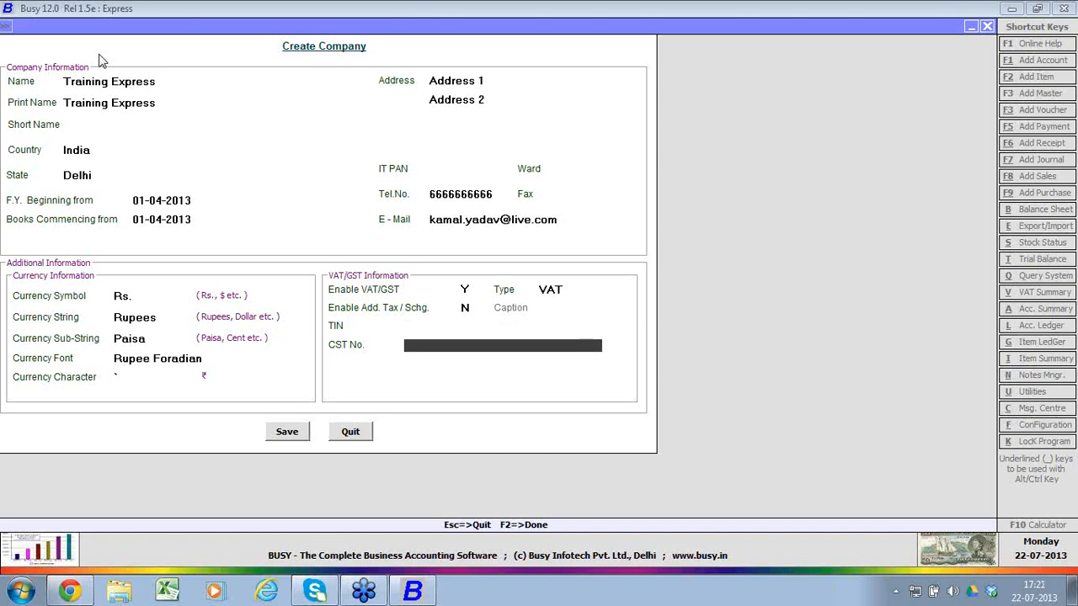
pyautogui.press('Return')
pyautogui.press('Return')
pyautogui.press('Return')
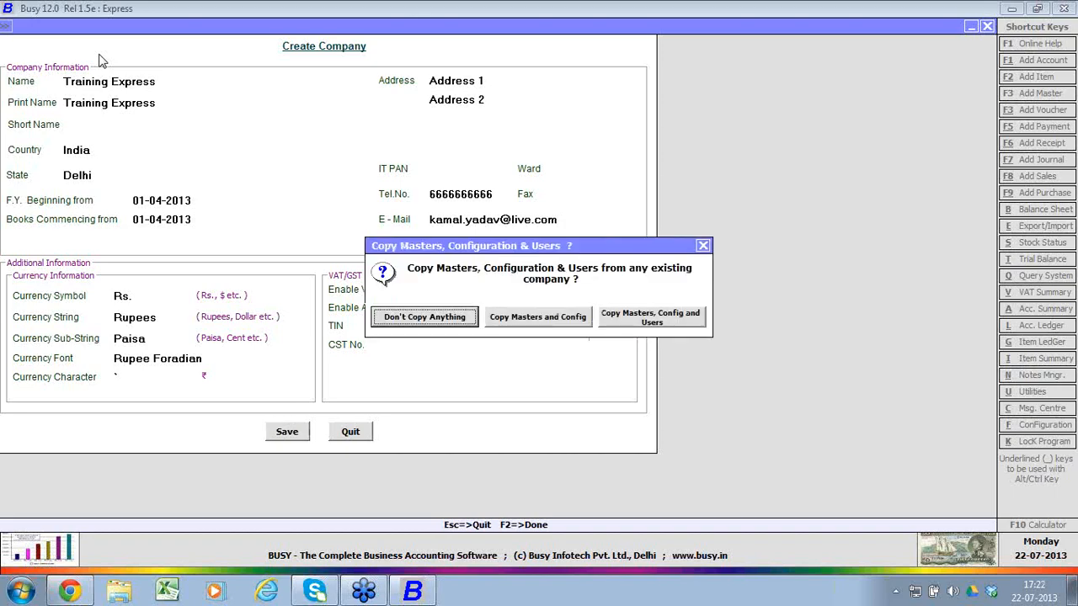
pyautogui.press('Return')
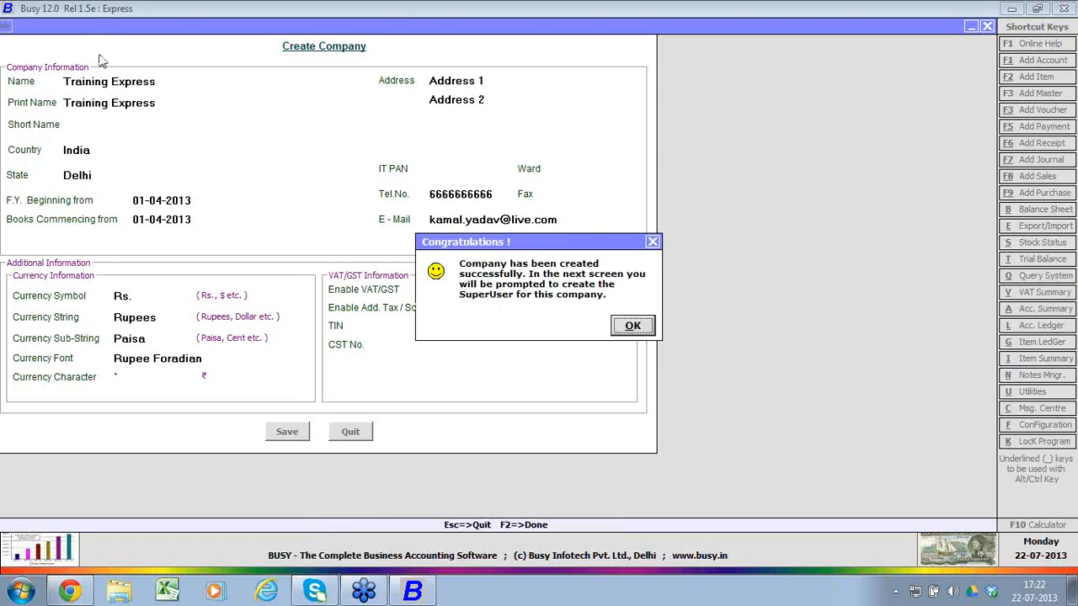
pyautogui.press('Return')
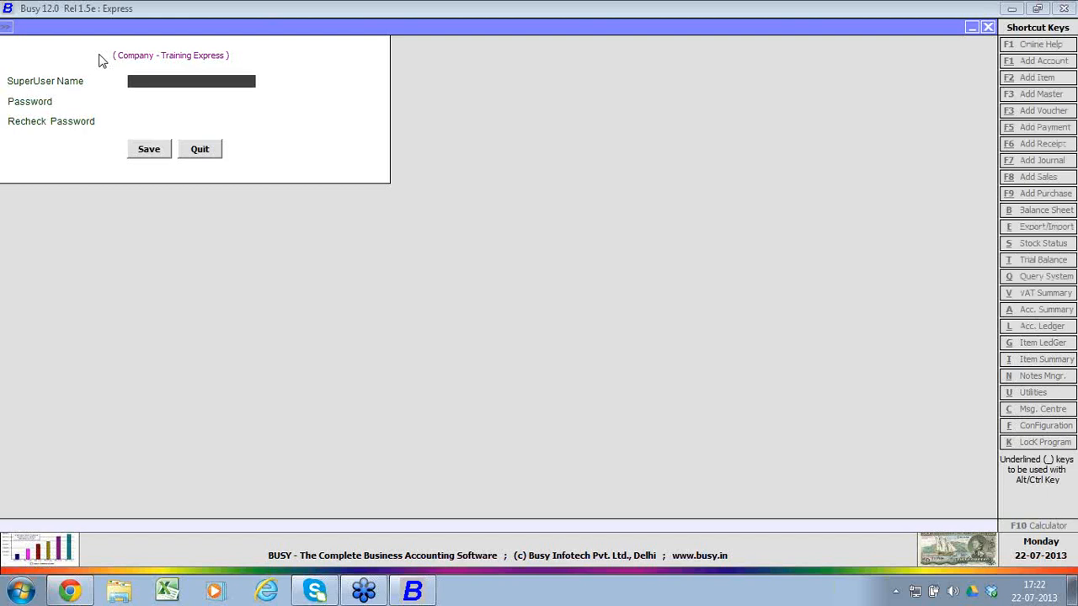
# Step: Create the SuperUser A for Training Express, entering and rechecking the password, and save it
pyautogui.write('A')
pyautogui.press('Return')
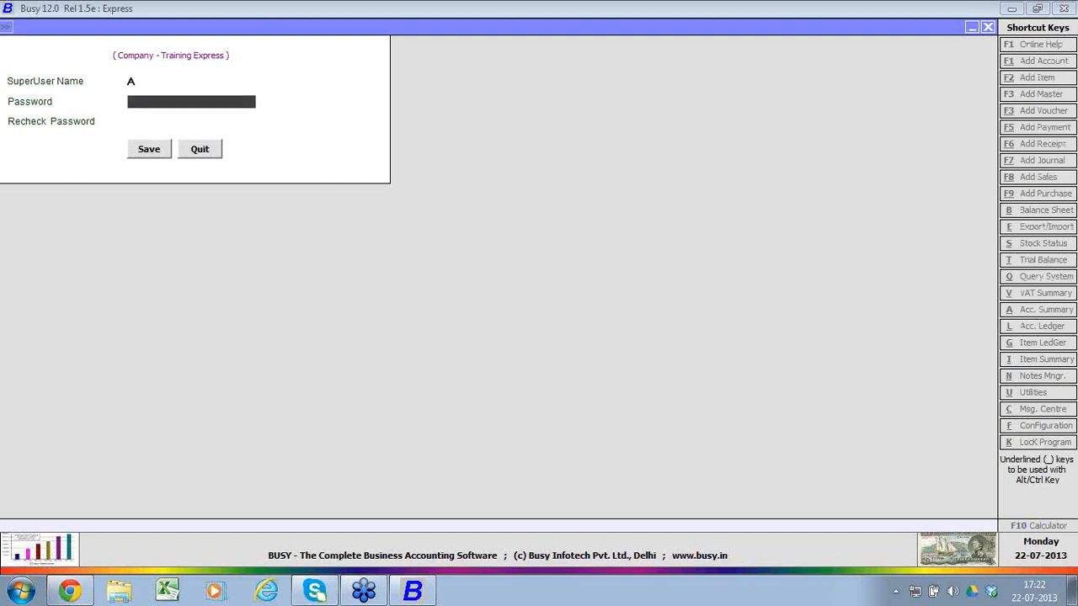
pyautogui.write('a')
pyautogui.press('Return')
pyautogui.write('a')
pyautogui.press('Return')
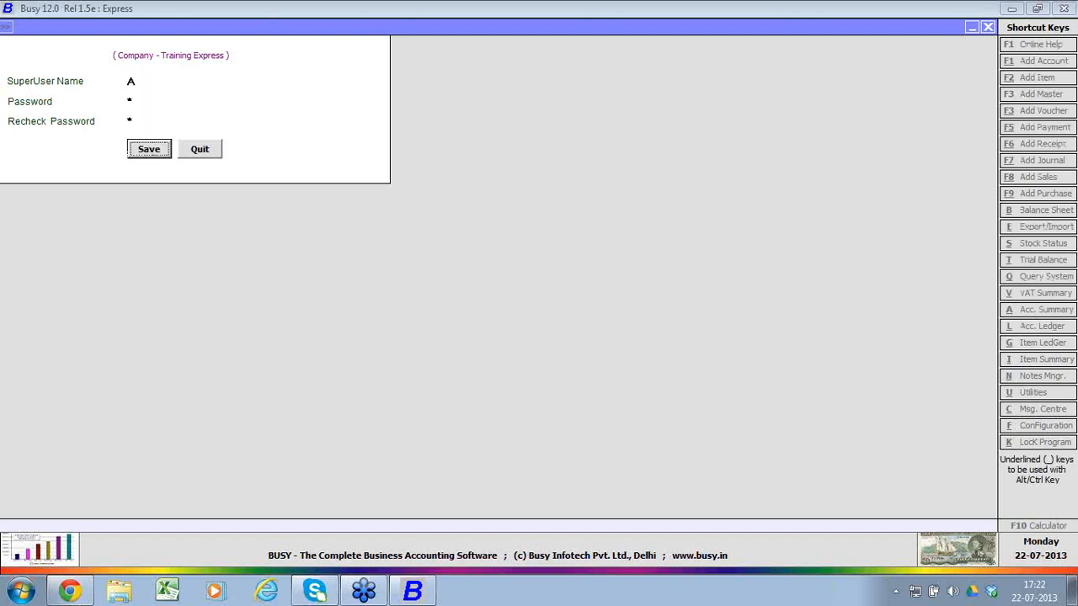
pyautogui.press('Return')
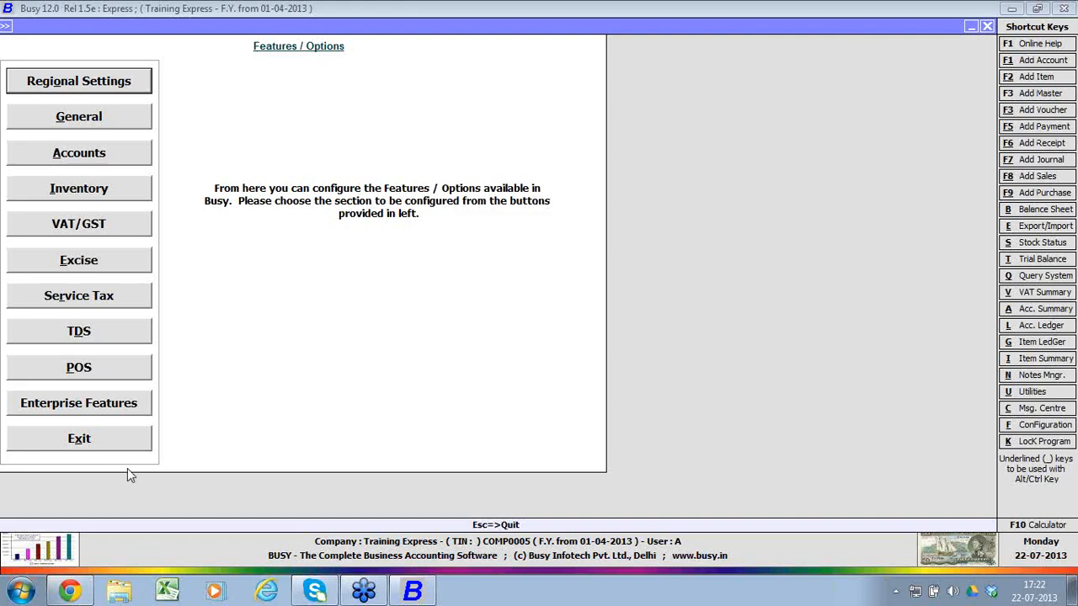
# Step: View the Regional Settings within the Features / Options configuration and return to the main screen without changes
pyautogui.click(123, 446)
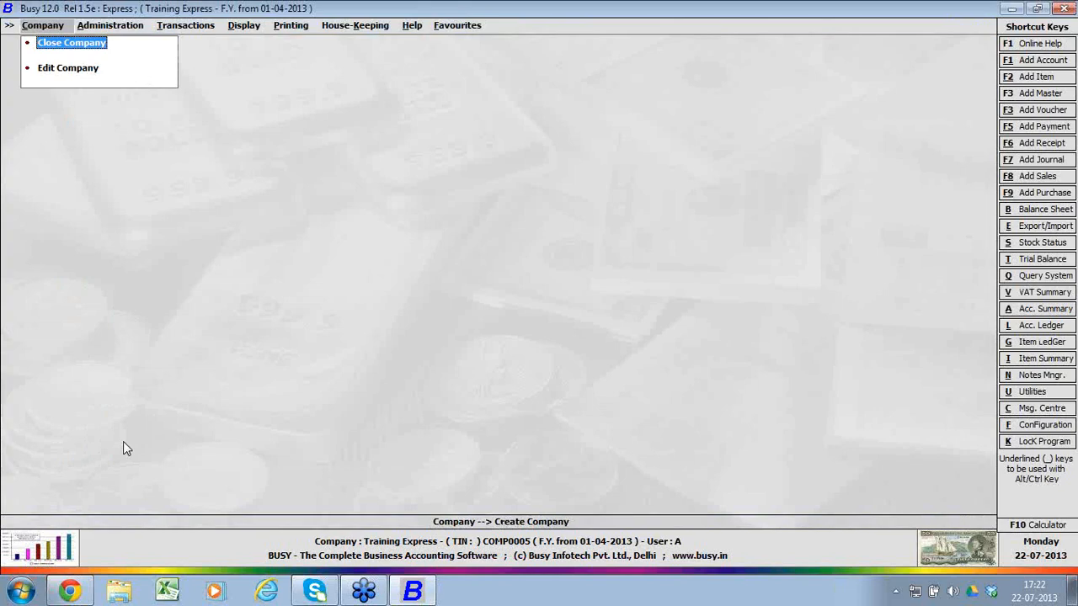
pyautogui.press('Right')
pyautogui.press('Down')
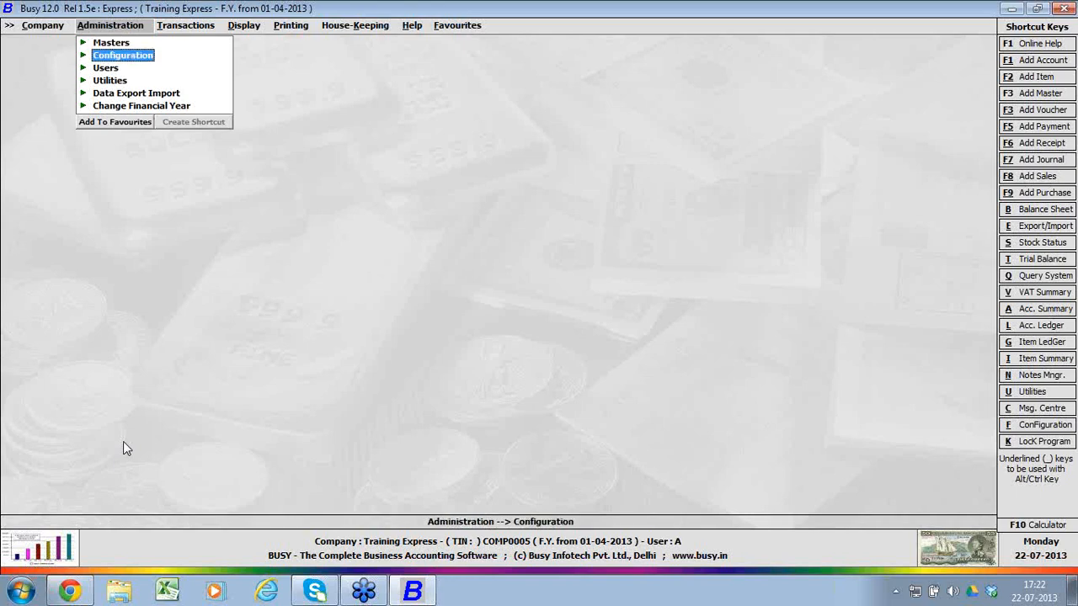
pyautogui.press('Return')
pyautogui.press('Return')
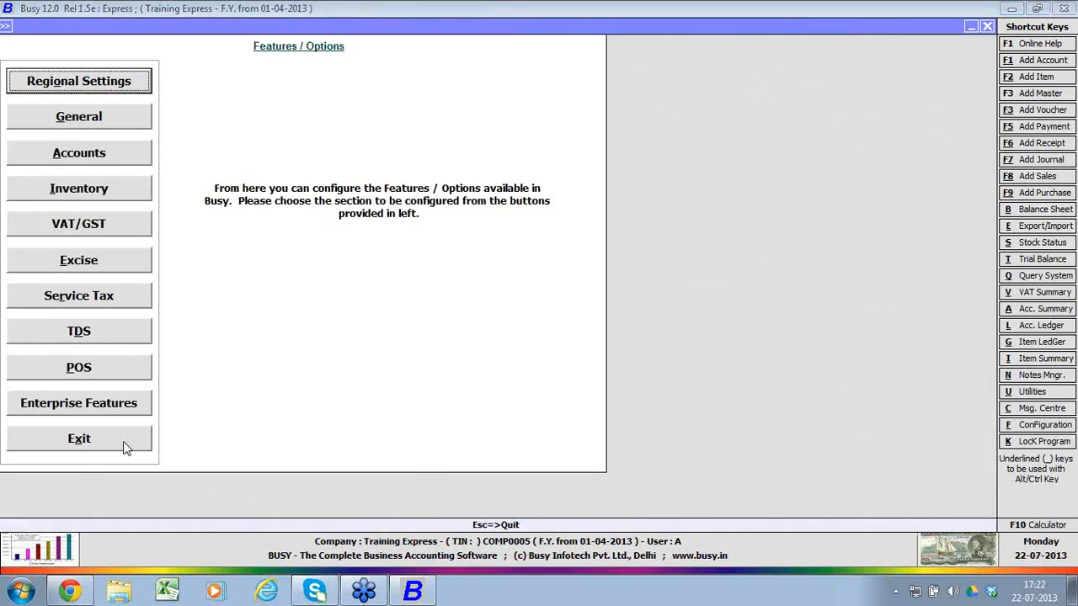
pyautogui.press('Return')
pyautogui.press('Return')
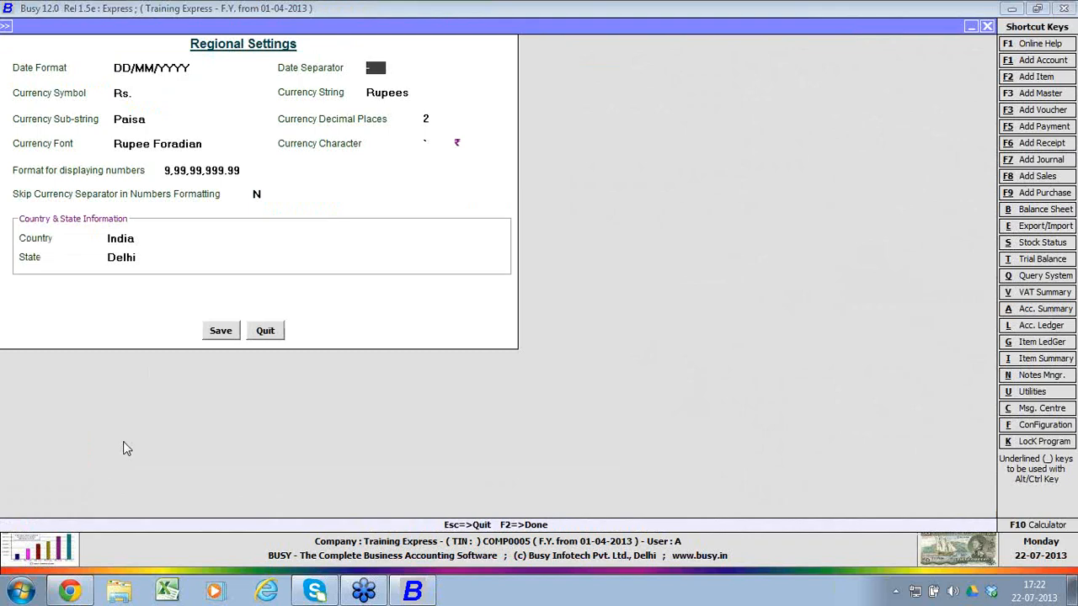
pyautogui.press('Escape')
pyautogui.press('Return')
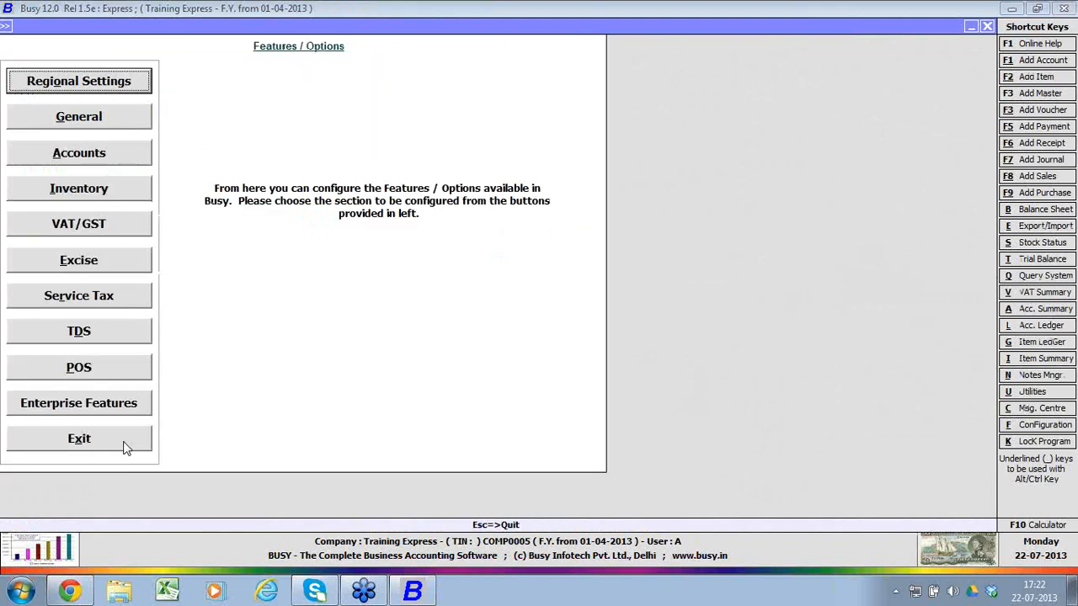
pyautogui.press('Escape')
pyautogui.press('Escape')
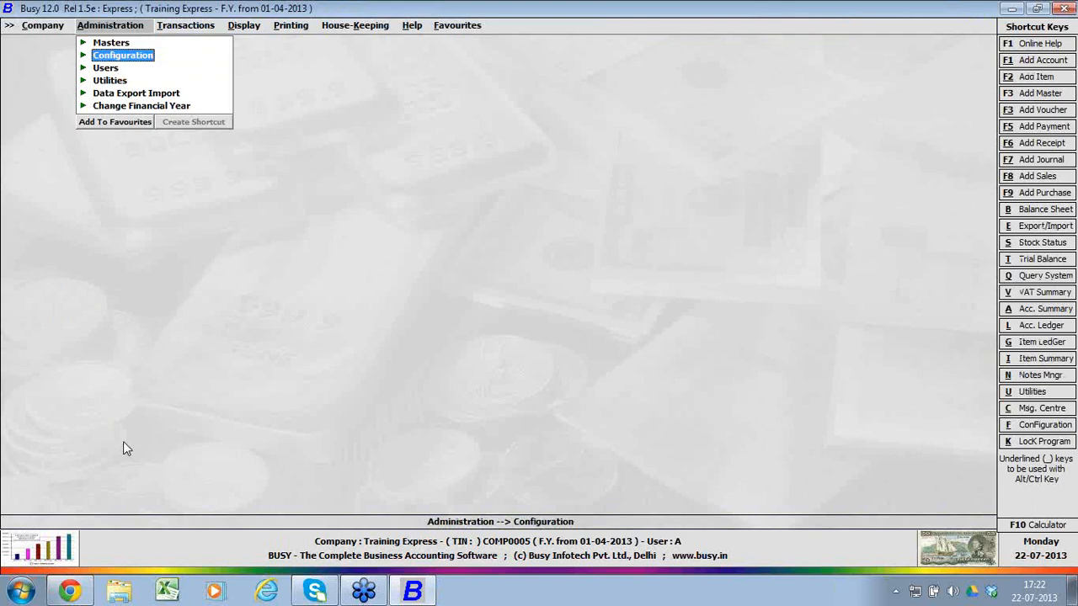
# Step: Set the format for displaying numbers in the Regional Settings to 999,999,999.99 and save
pyautogui.press('Return')
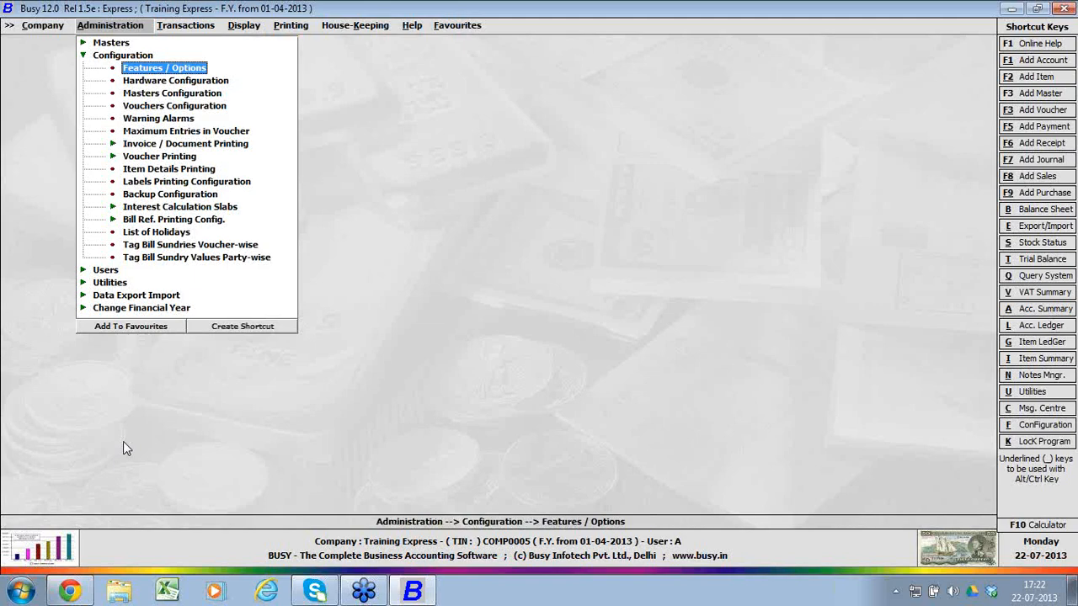
pyautogui.press('Return')
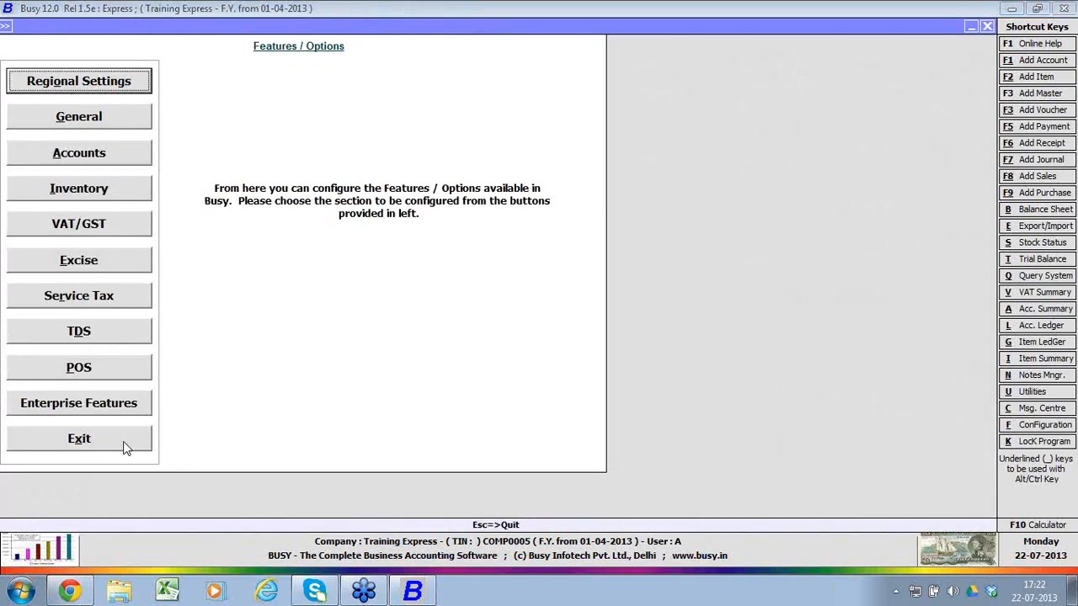
pyautogui.press('Return')
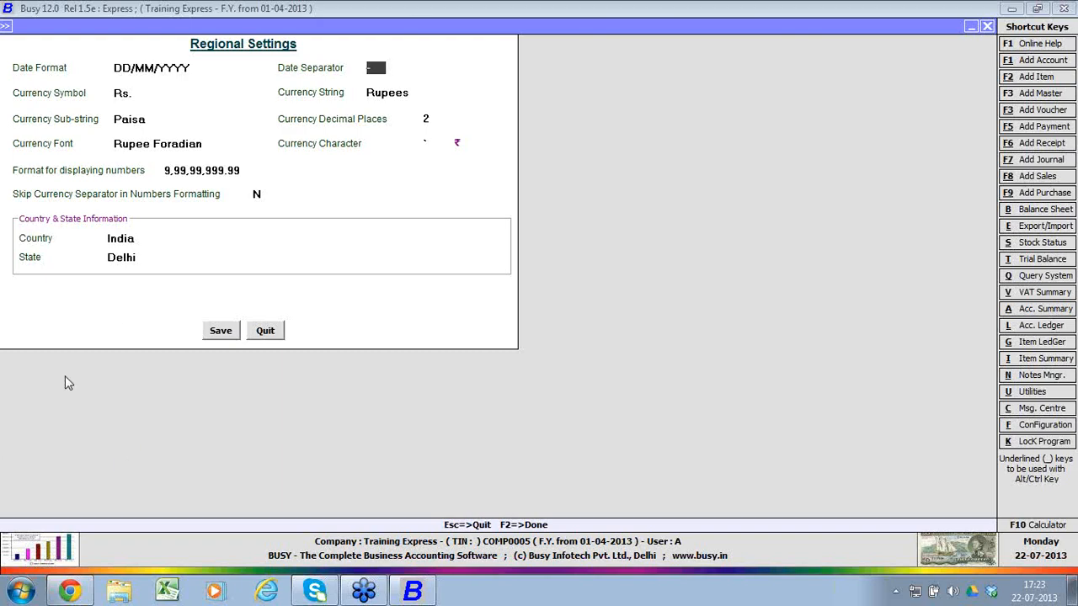
pyautogui.click(236, 170)
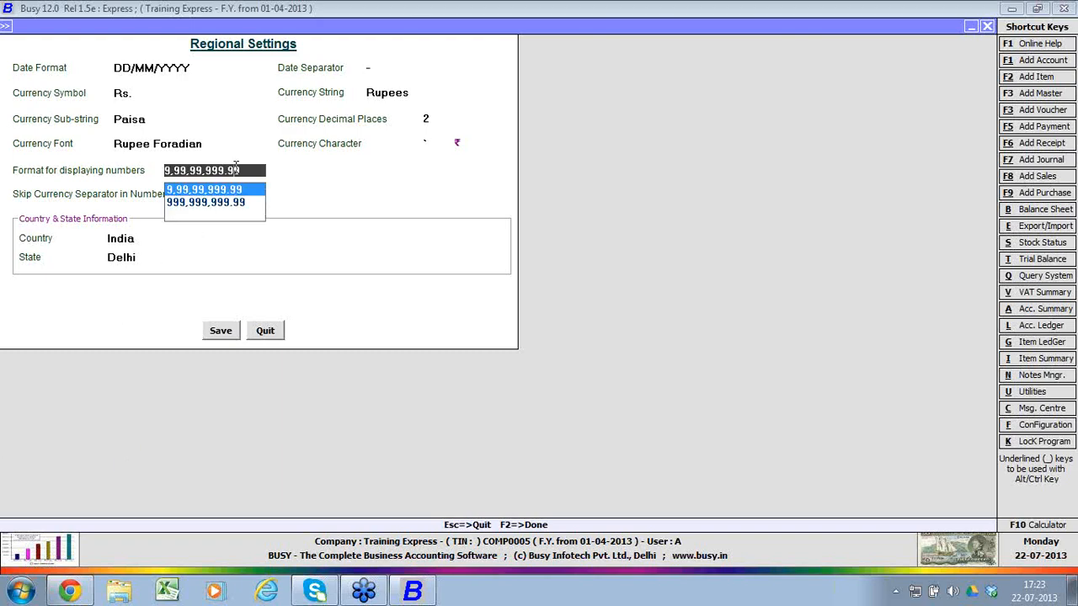
pyautogui.press('Down')
pyautogui.press('Return')
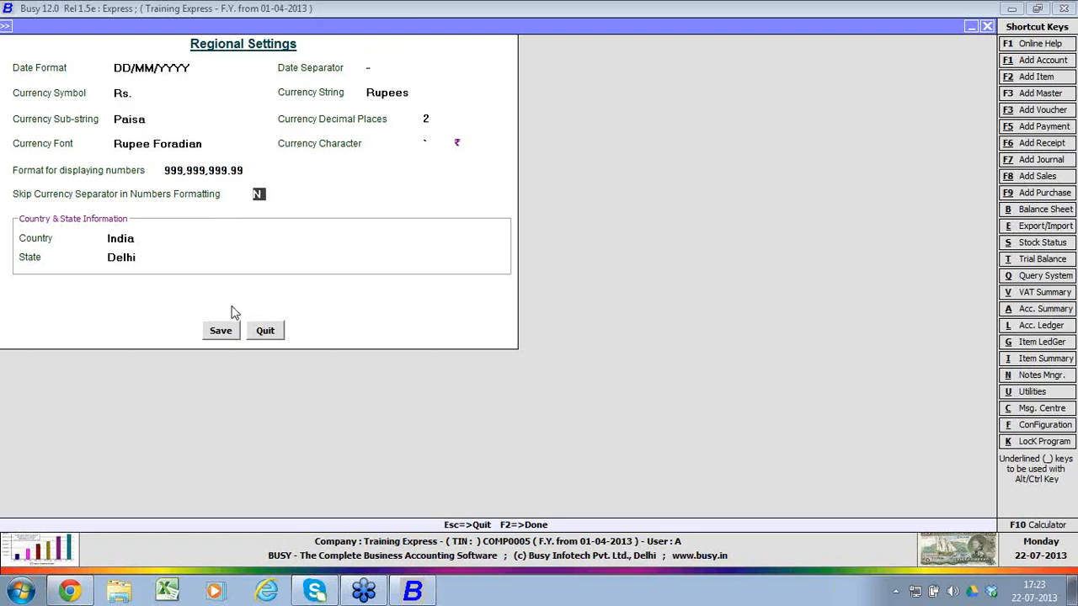
pyautogui.click(229, 331)
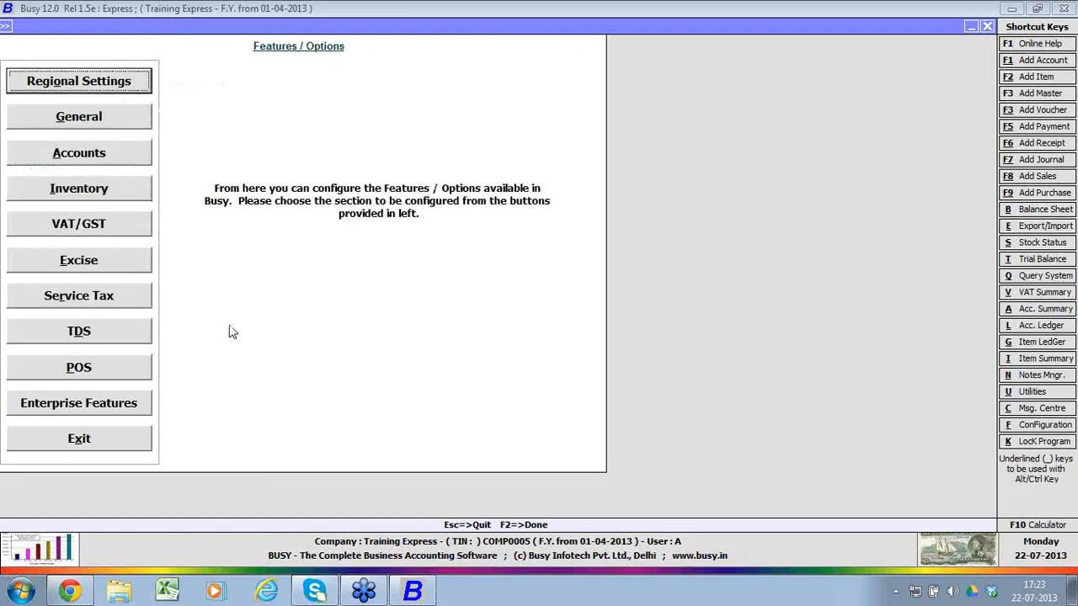
# Step: Review the General section of the Features / Options configuration and save it
pyautogui.click(121, 113)
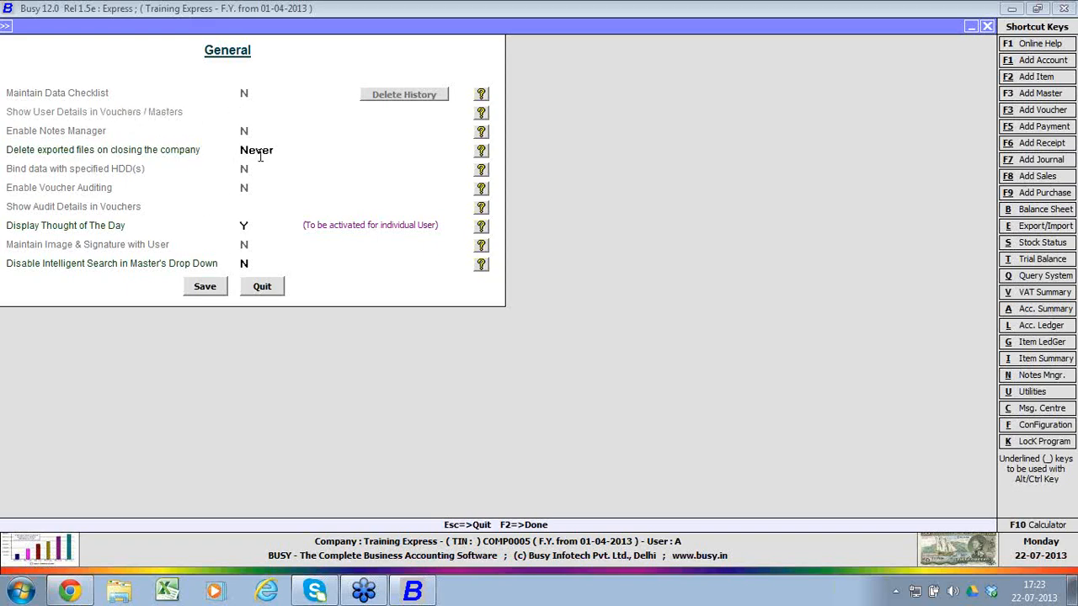
pyautogui.click(203, 288)
# Step: Review the Accounts options, including the Balance Sheet Stock Updation choices and Company's Act Depreciation, and quit without saving
pyautogui.click(120, 159)
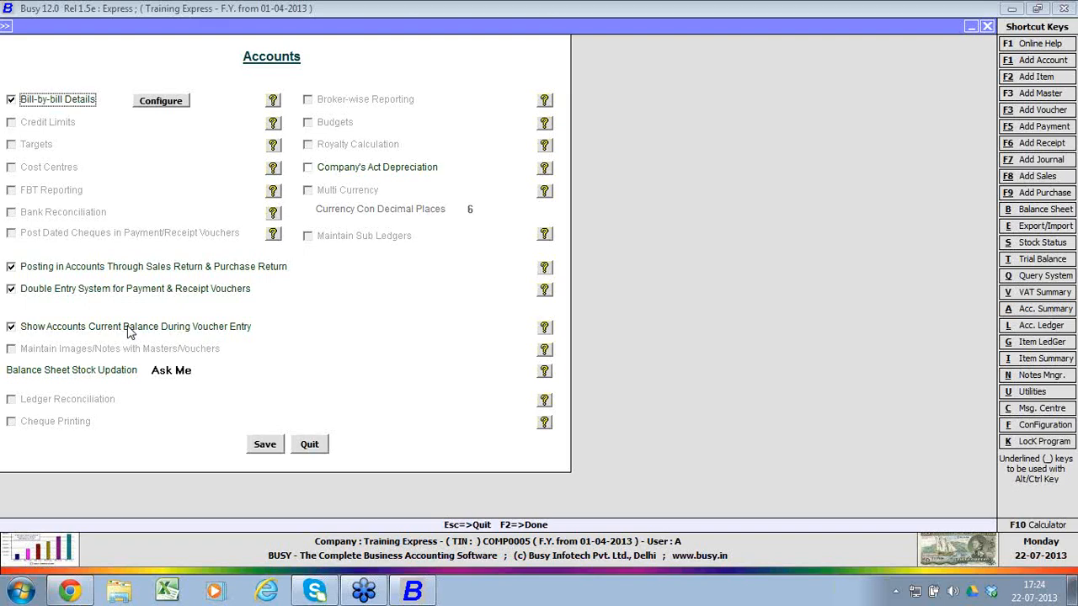
pyautogui.click(179, 372)
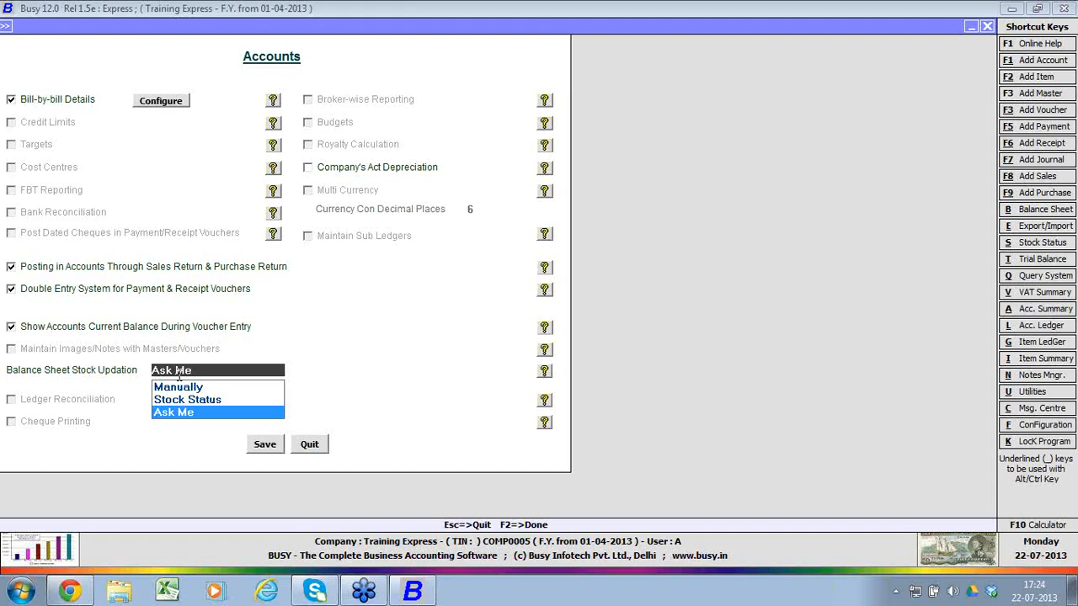
pyautogui.click(343, 171)
pyautogui.click(343, 171)
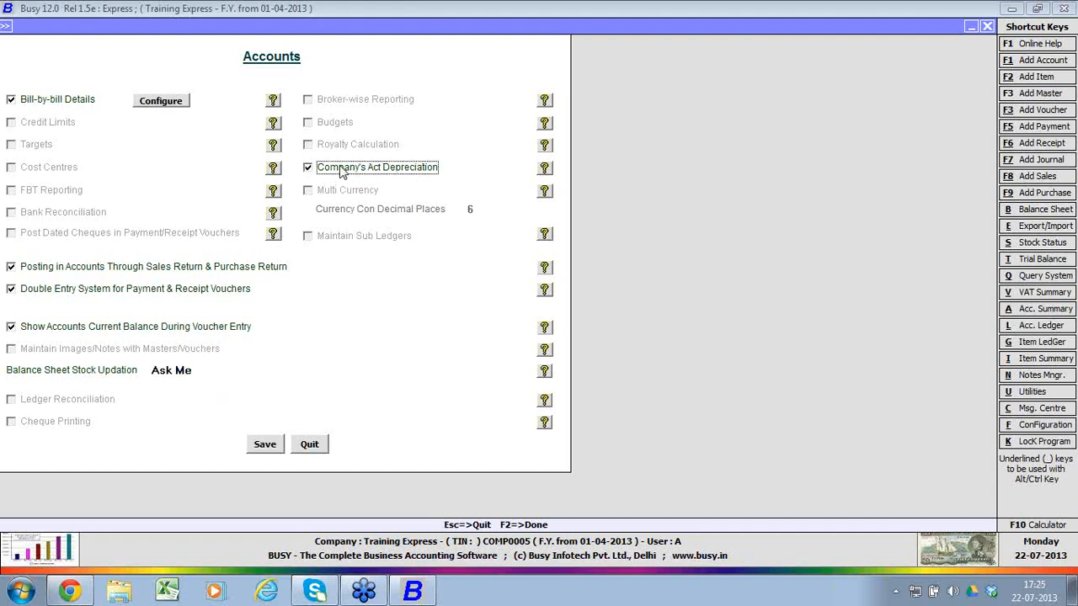
pyautogui.click(310, 444)
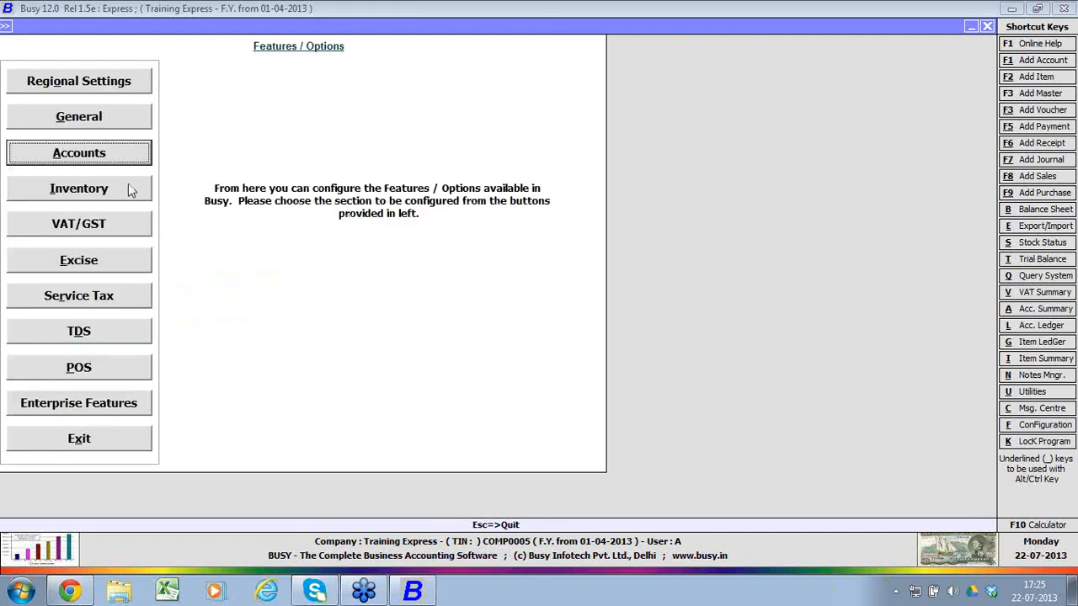
# Step: Examine the quantity decimal places and the available stock valuation methods in the Inventory options
pyautogui.click(132, 188)
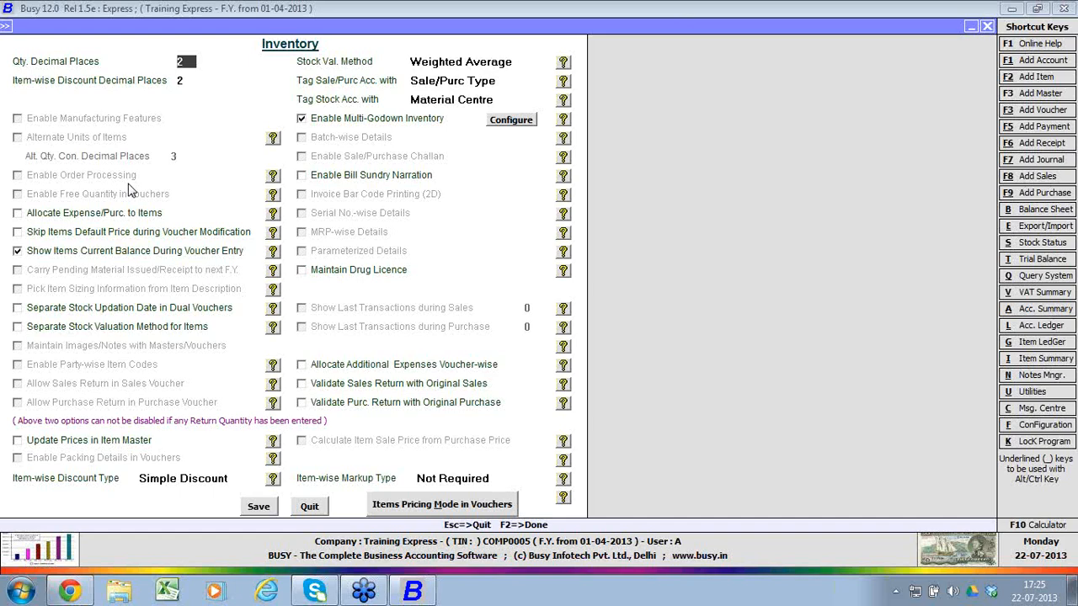
pyautogui.press('Return')
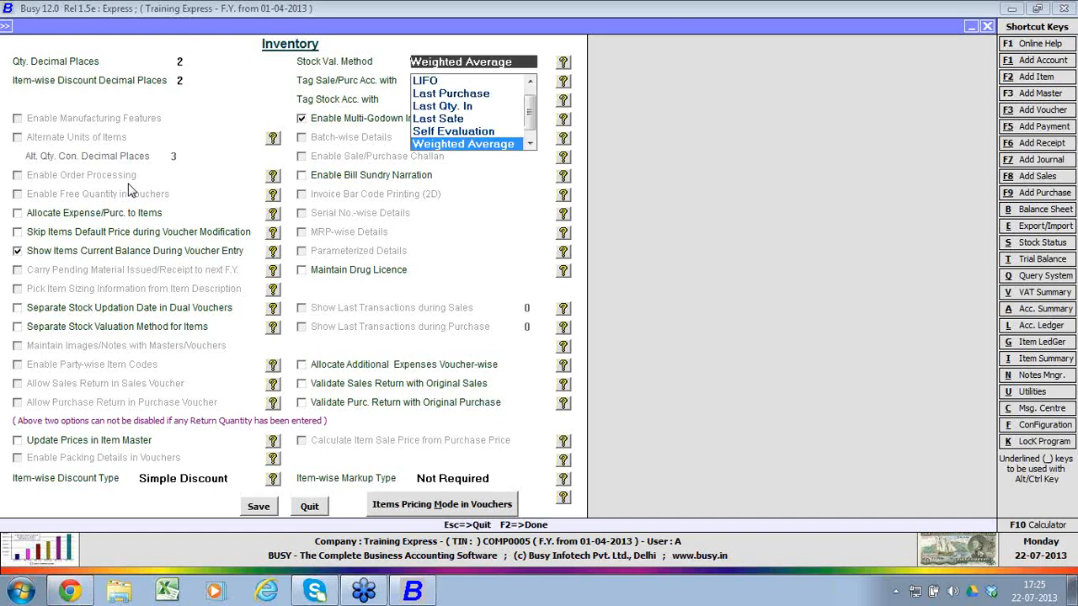
pyautogui.press('Up')
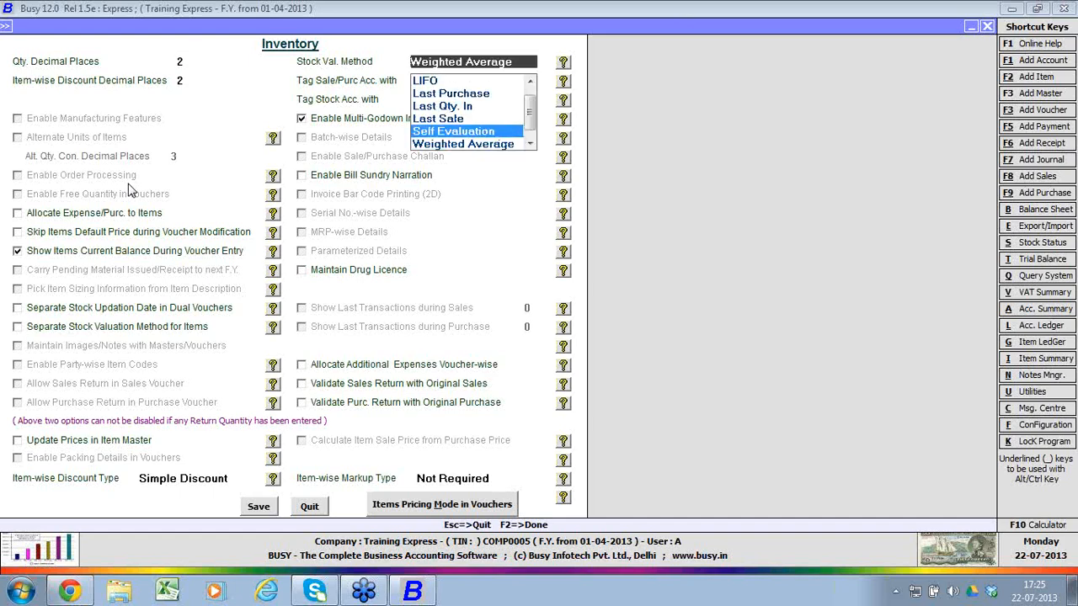
pyautogui.press('Up')
pyautogui.press('Up')
pyautogui.press('Up')
pyautogui.press('Up')
pyautogui.press('Up')
pyautogui.press('Down')
pyautogui.press('Down')
pyautogui.press('Down')
pyautogui.press('Down')
pyautogui.press('Down')
pyautogui.press('Down')
pyautogui.press('Down')
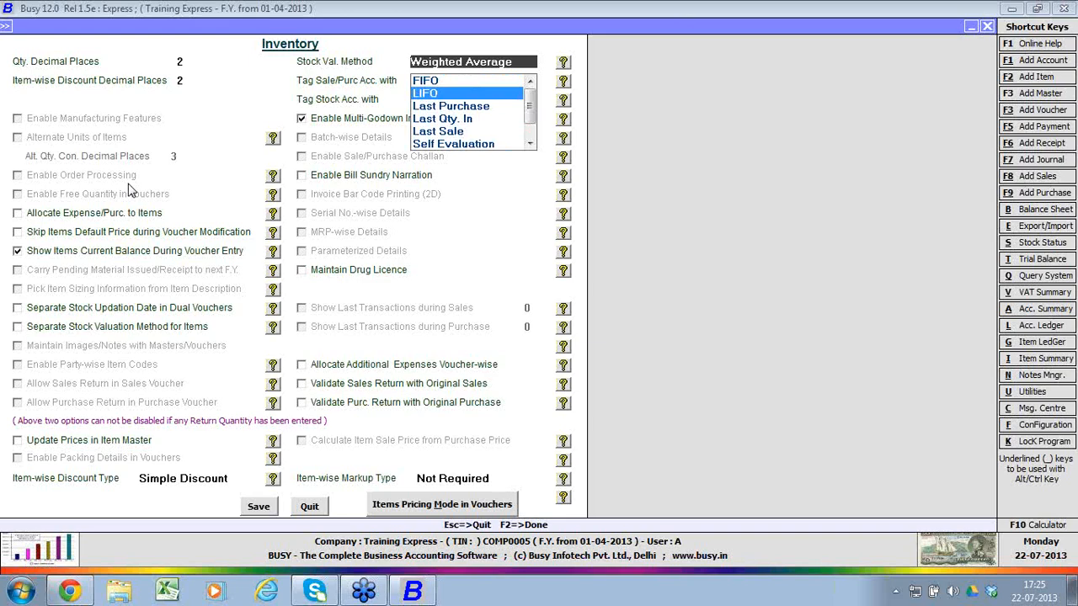
pyautogui.press('Up')
pyautogui.press('Return')
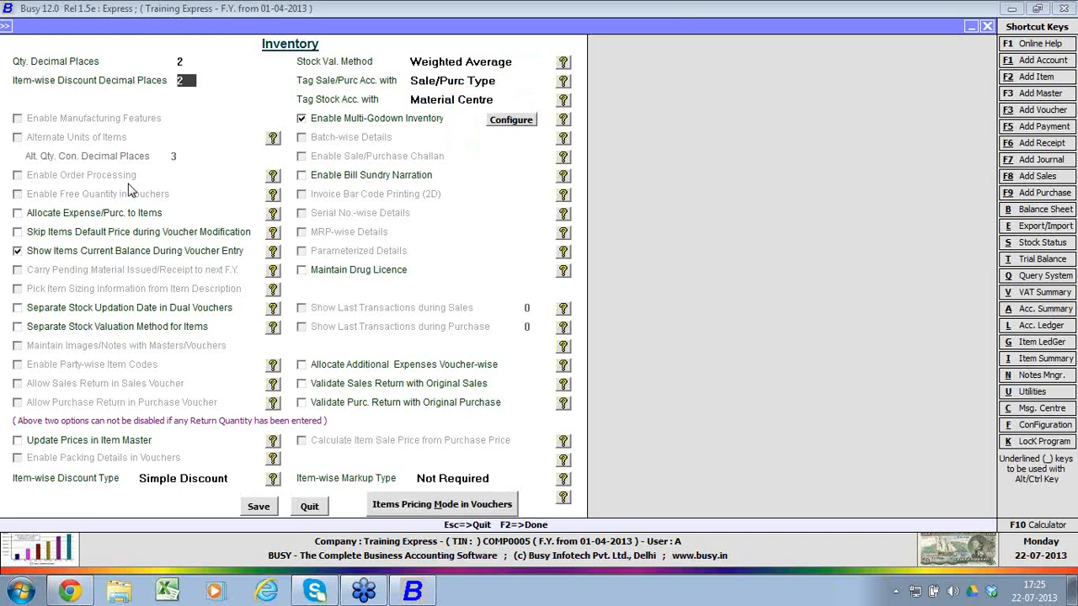
# Step: Examine the choices for tagging the sale/purchase account and the stock account in the Inventory options
pyautogui.press('Return')
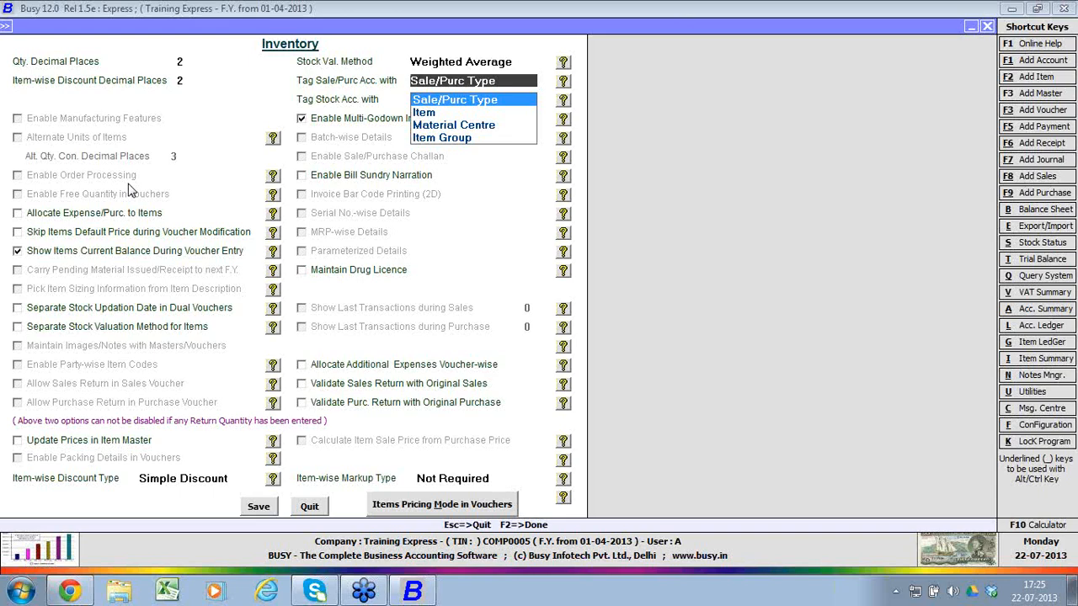
pyautogui.press('Return')
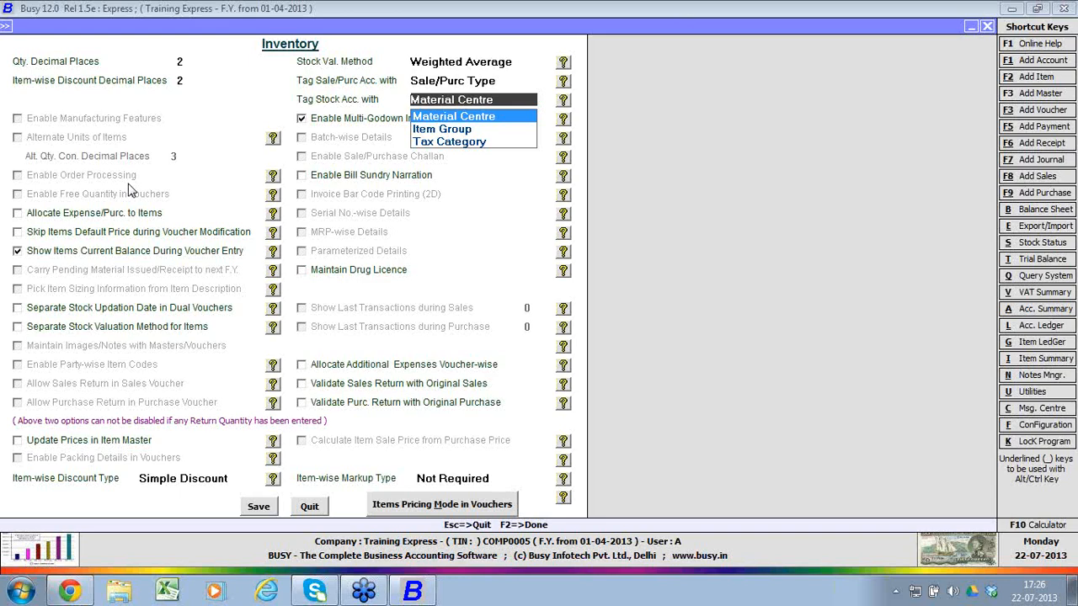
pyautogui.press('Return')
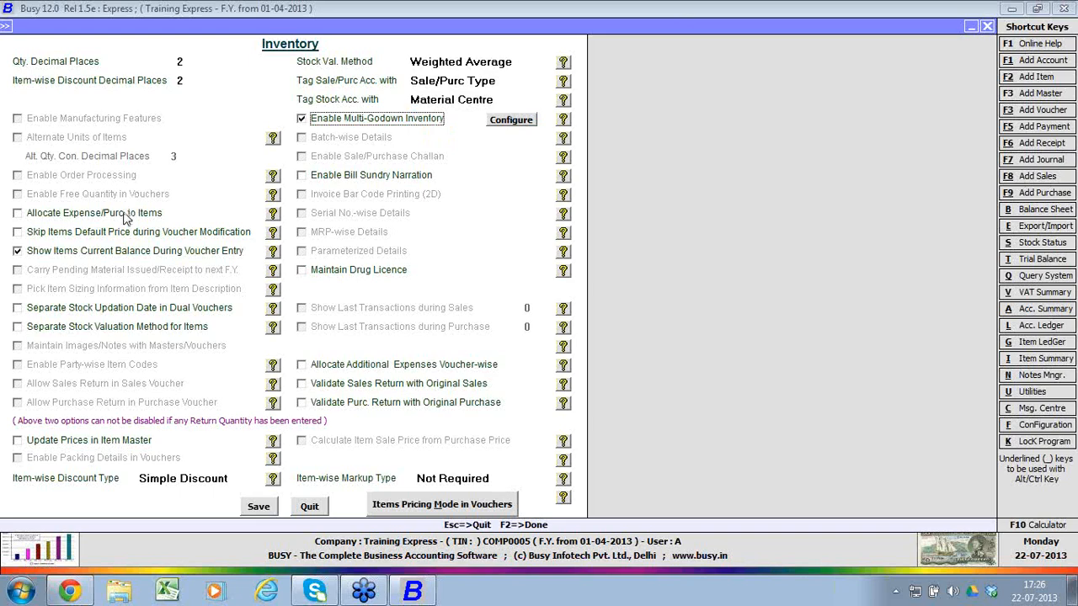
# Step: Examine the Allocate Expense/Purc. to Items option and the multi-godown inventory's MC level configuration, closing it without changes
pyautogui.click(125, 217)
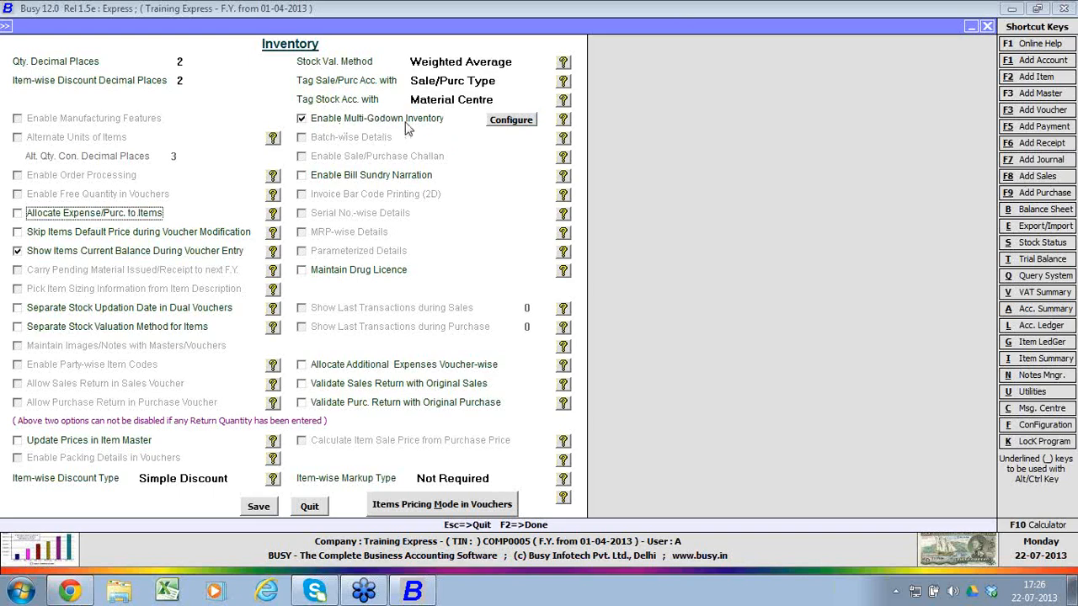
pyautogui.click(502, 126)
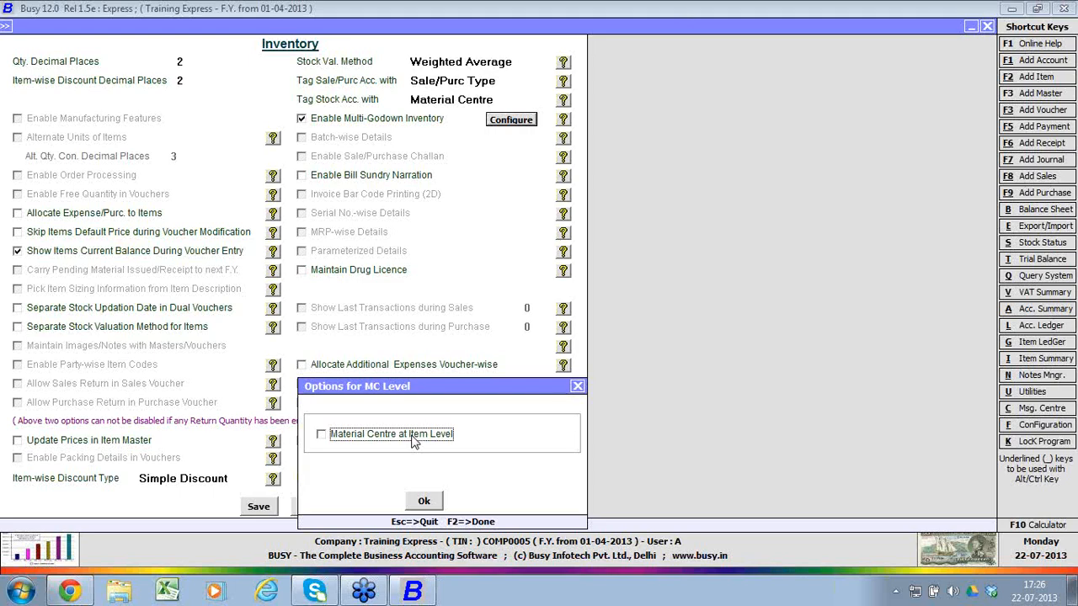
pyautogui.click(577, 386)
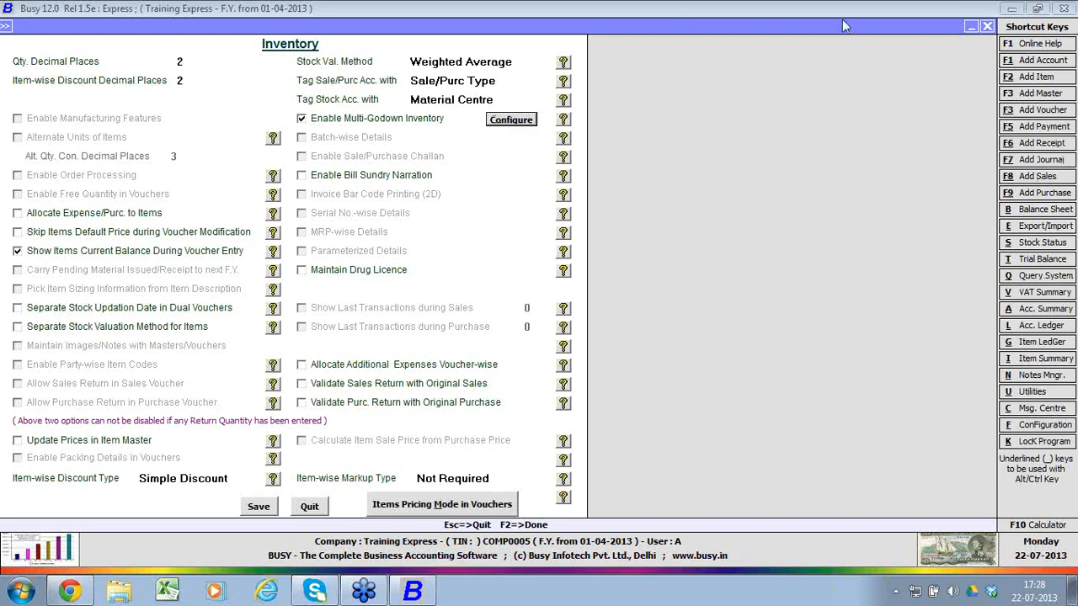
# Step: Try the Maintain Drug Licence, Allocate Additional Expenses Voucher-wise and Validate Sales Return with Original Sales options, leaving them disabled
pyautogui.click(345, 273)
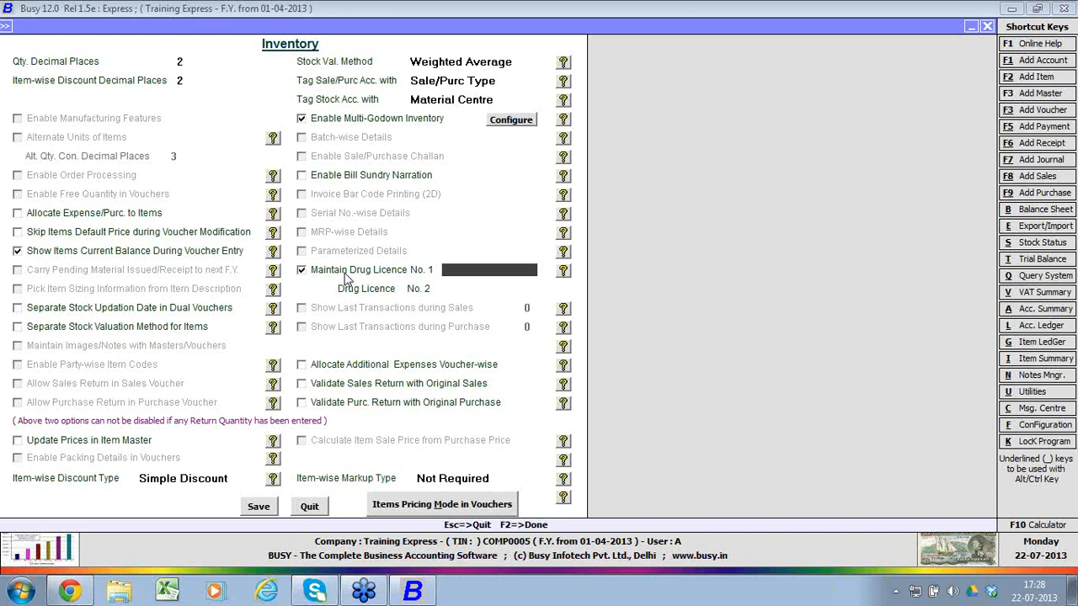
pyautogui.click(347, 273)
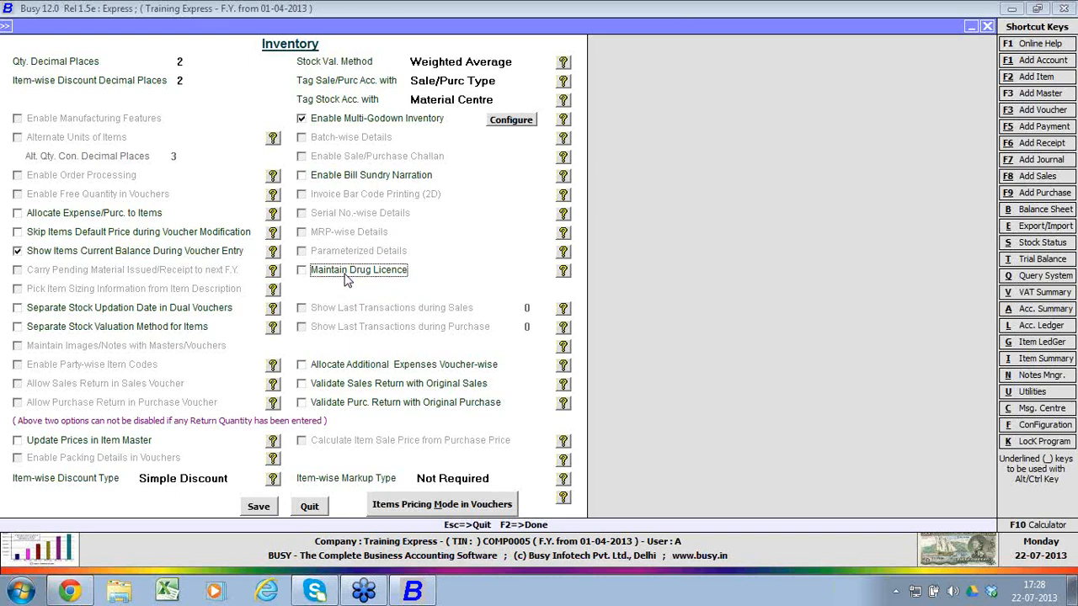
pyautogui.click(352, 368)
pyautogui.click(352, 368)
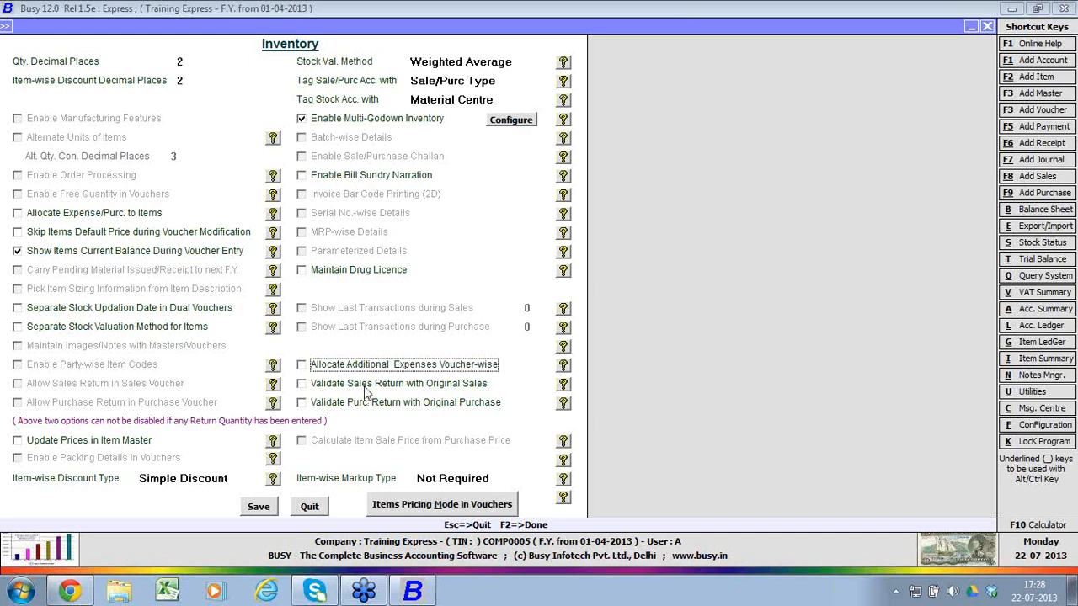
pyautogui.click(365, 389)
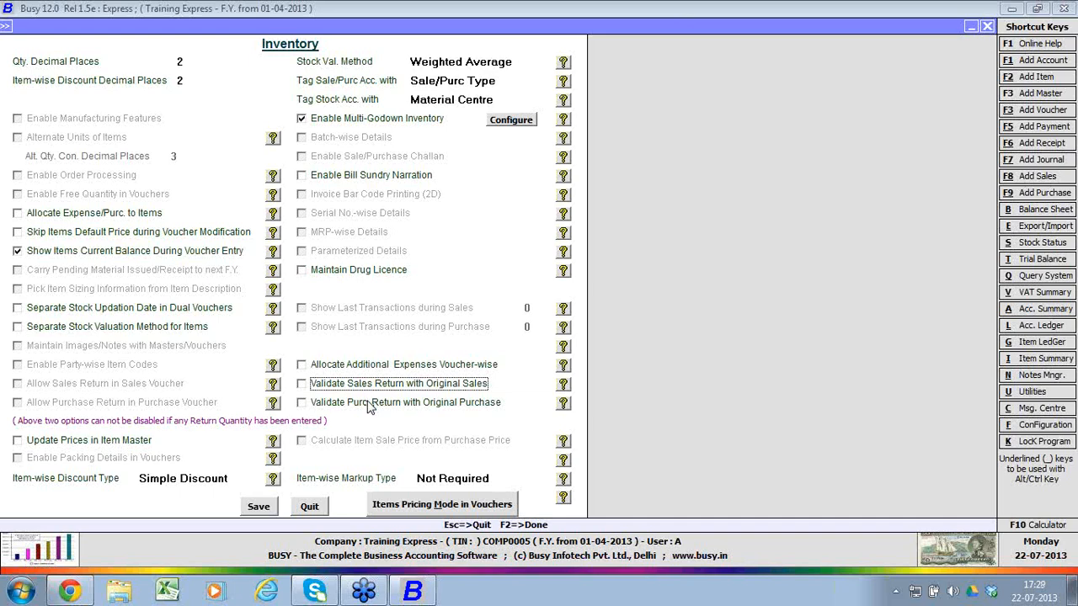
# Step: Choose Simple Discount as the item-wise discount type and examine the item-wise markup type choices
pyautogui.click(232, 478)
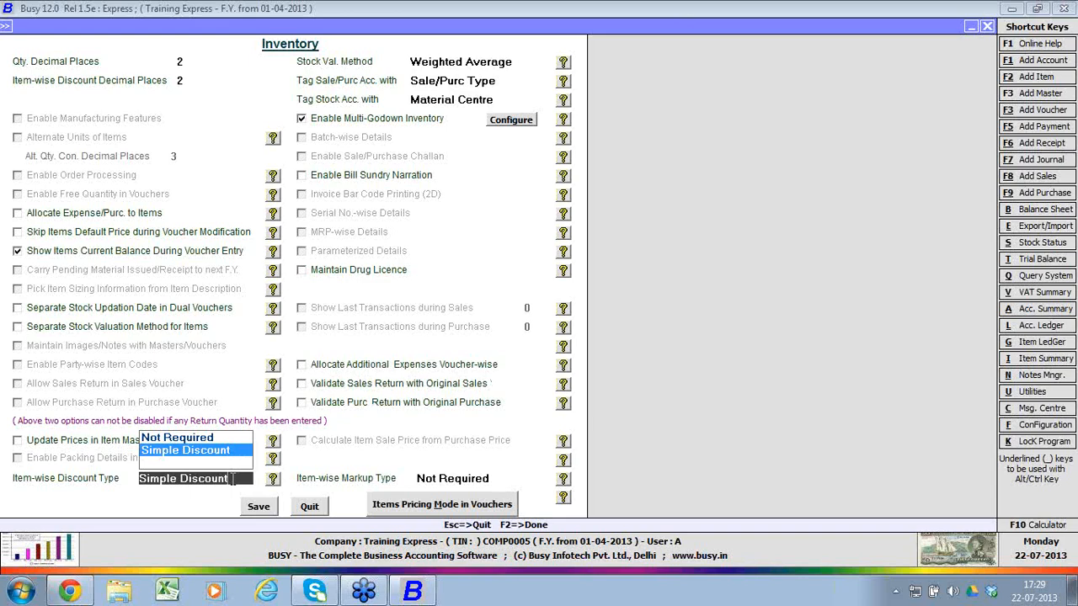
pyautogui.click(234, 452)
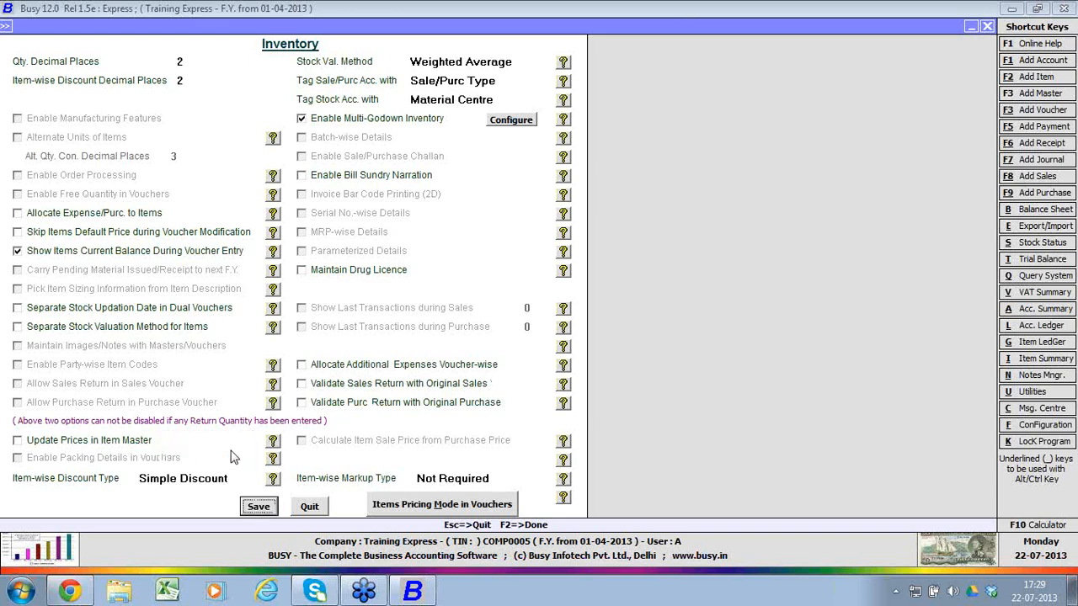
pyautogui.click(454, 478)
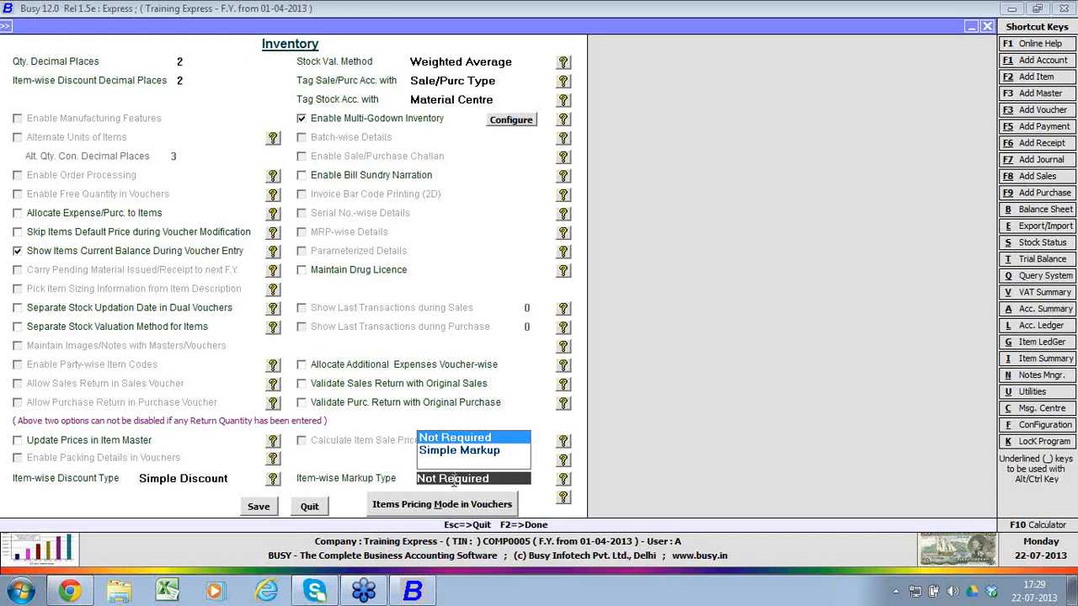
# Step: Try Last Item Price and Treat MRP As Sale Price in the items' pricing mode options, and quit the Inventory options without saving
pyautogui.click(467, 508)
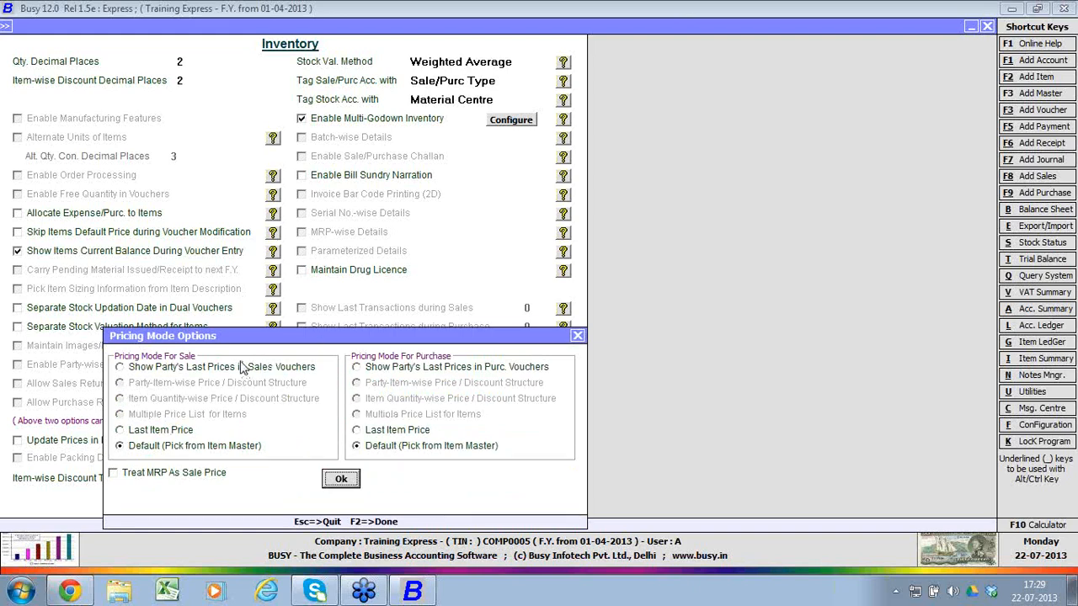
pyautogui.click(161, 431)
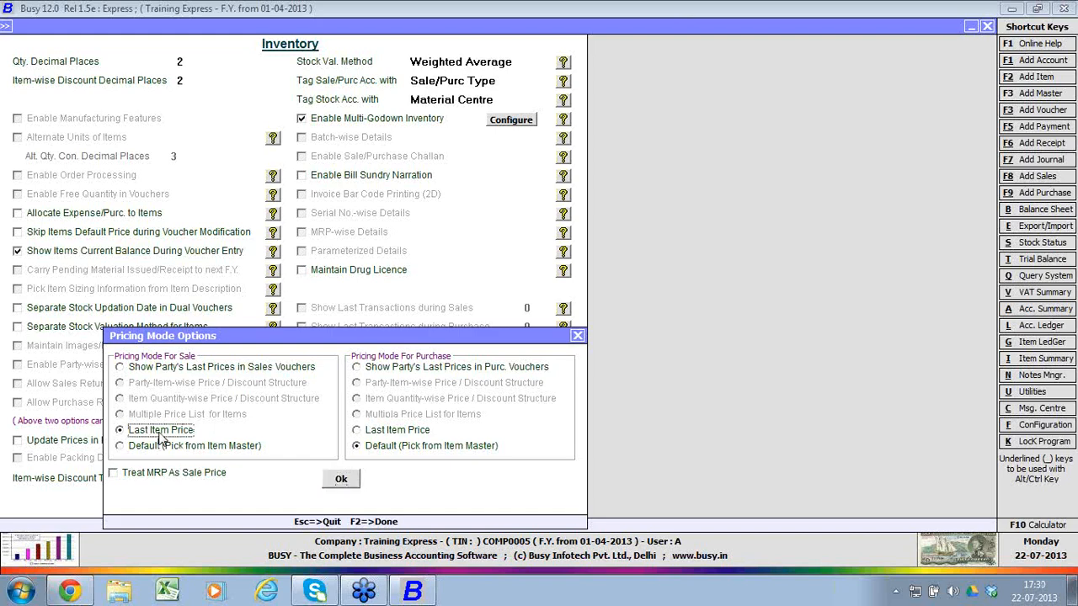
pyautogui.click(168, 451)
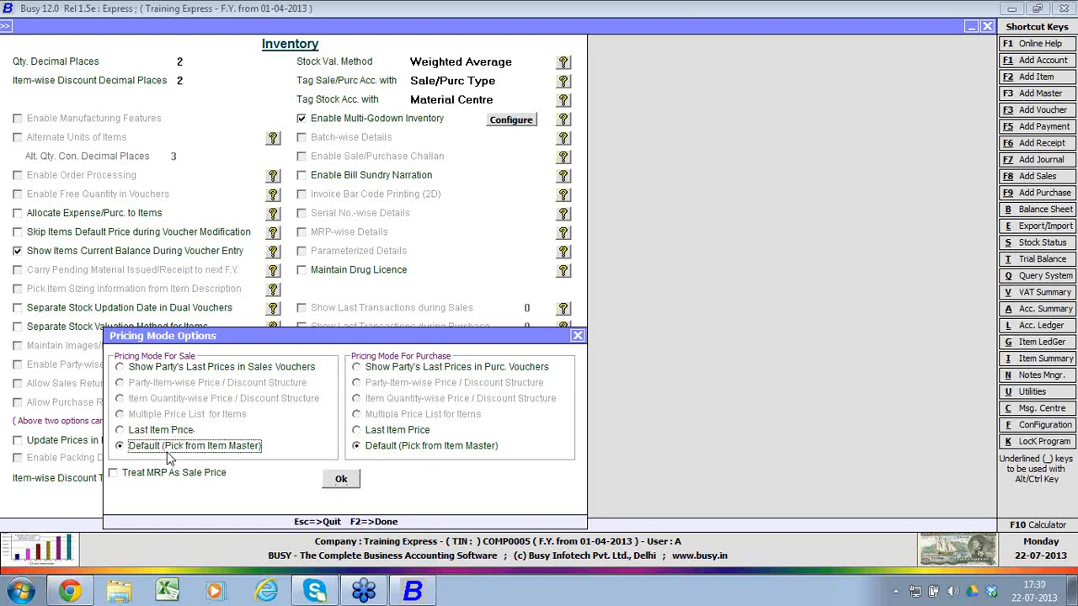
pyautogui.click(173, 475)
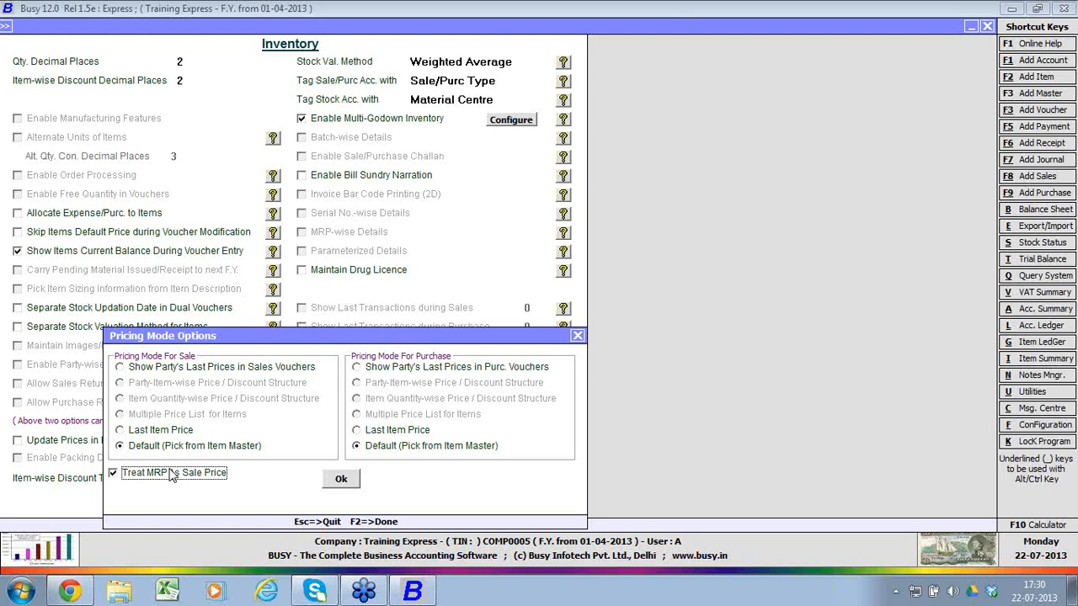
pyautogui.press('Escape')
pyautogui.press('Escape')
pyautogui.press('Return')
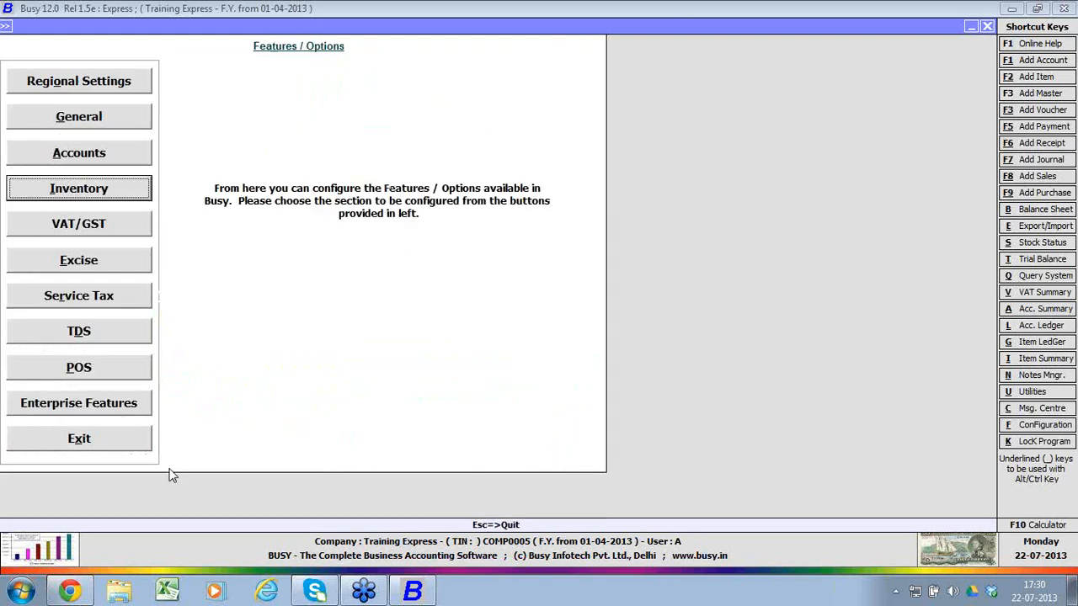
# Step: In the VAT/GST options, try the reporting type GST, set it back to VAT and save
pyautogui.click(46, 219)
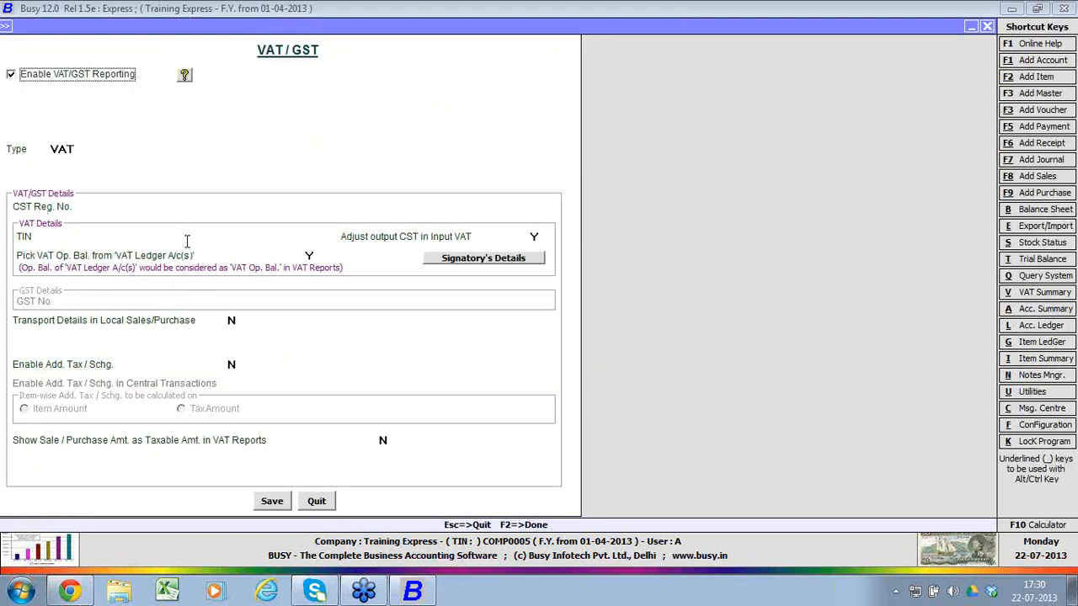
pyautogui.click(92, 149)
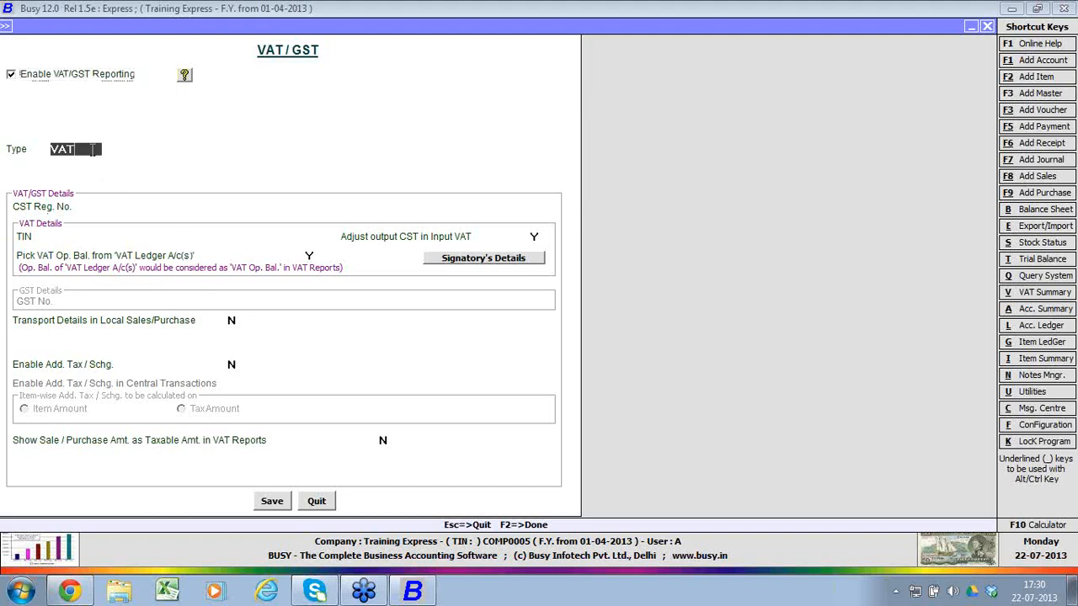
pyautogui.click(92, 149)
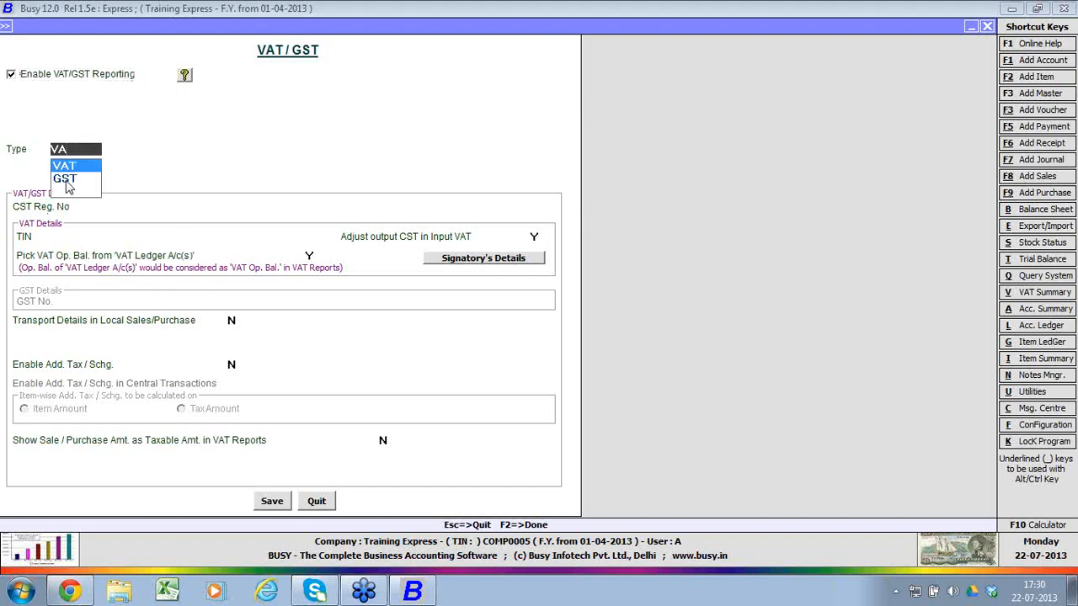
pyautogui.click(69, 179)
pyautogui.click(78, 151)
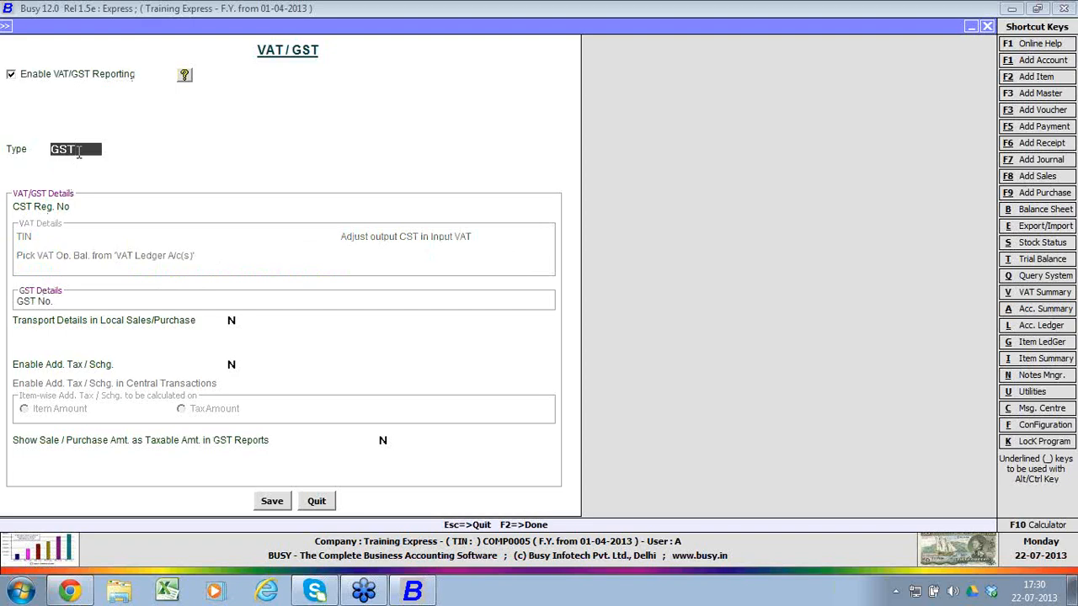
pyautogui.click(78, 151)
pyautogui.press('Up')
pyautogui.press('Return')
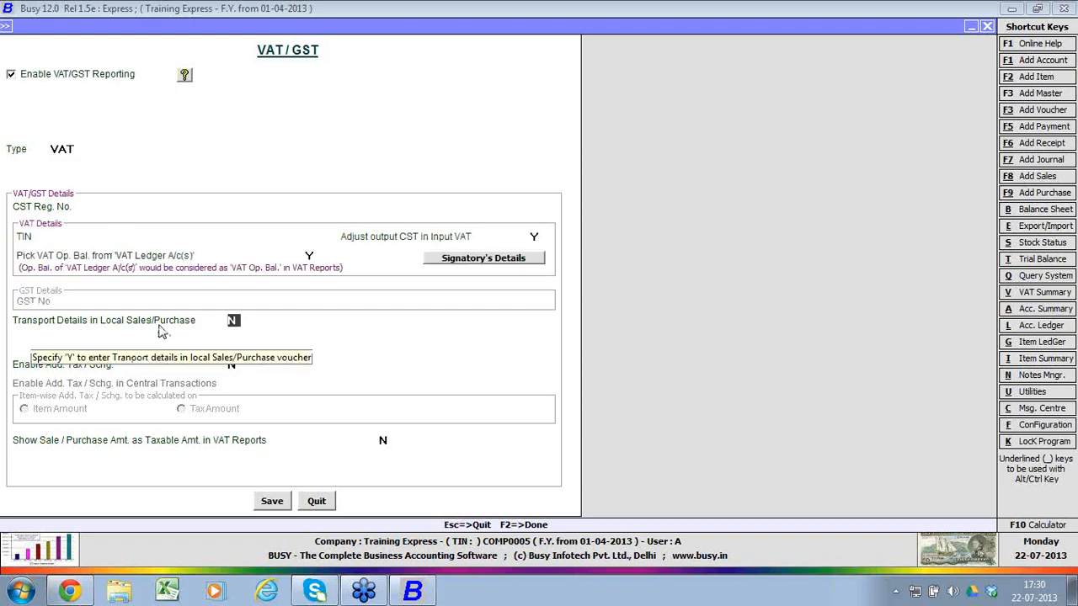
pyautogui.click(270, 501)
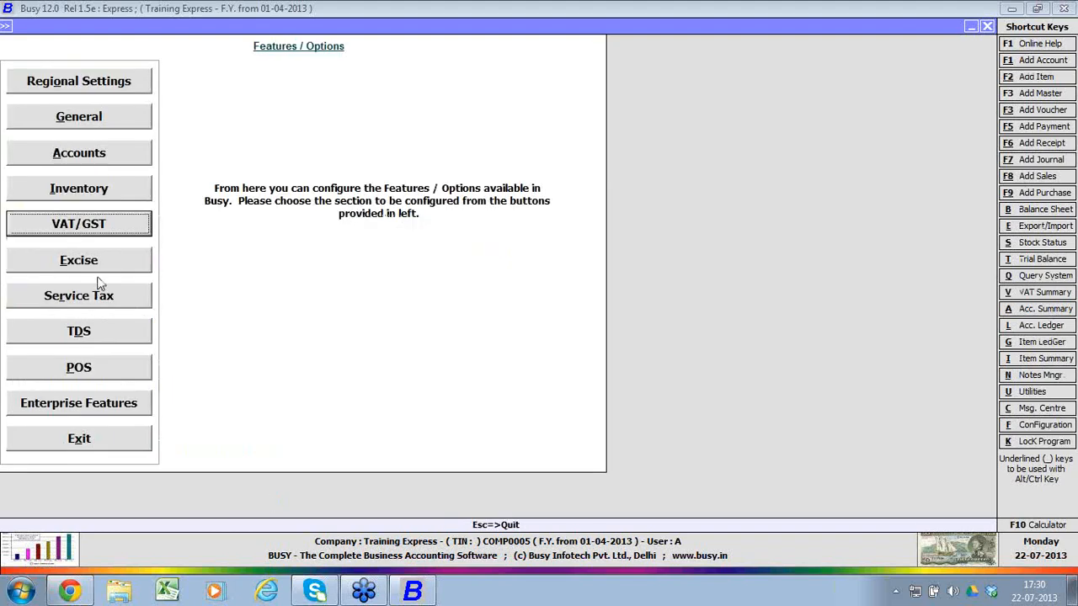
# Step: Review the Excise, Service Tax and TDS option sections, quitting each one without saving
pyautogui.click(87, 257)
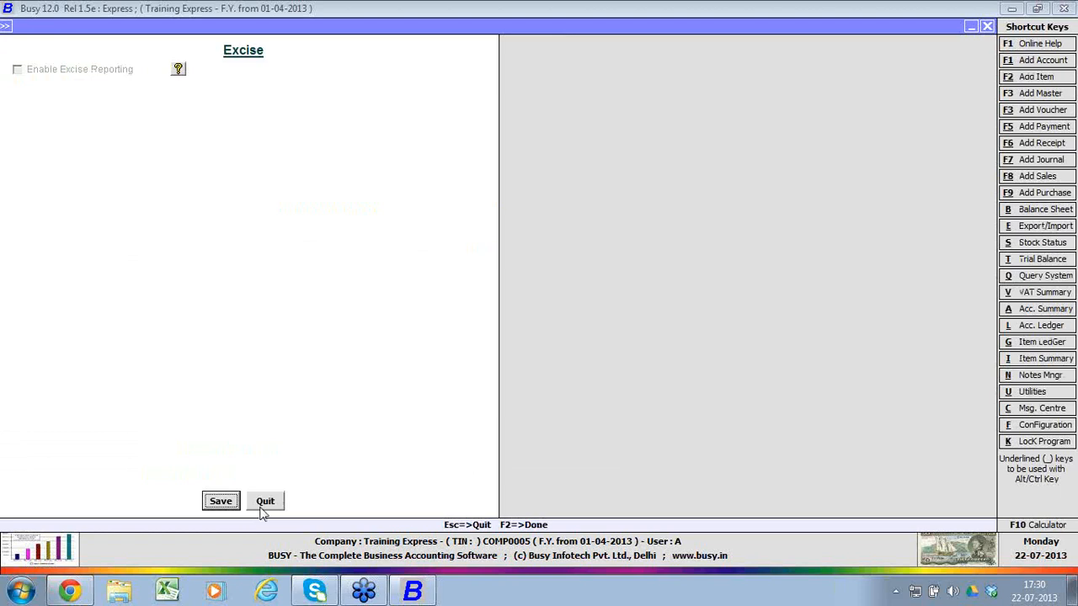
pyautogui.click(265, 501)
pyautogui.click(143, 308)
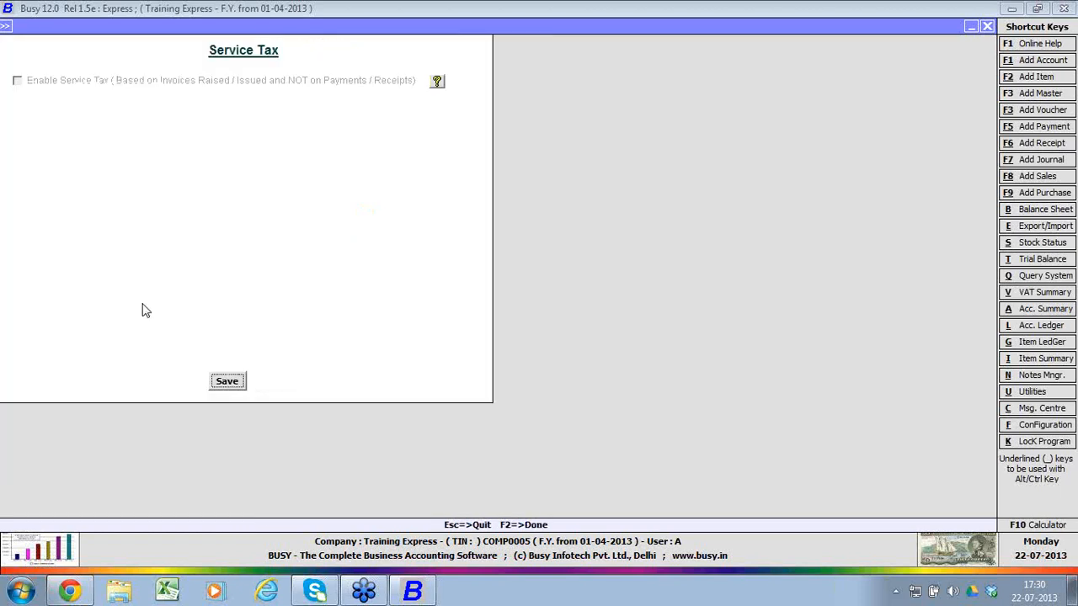
pyautogui.click(275, 389)
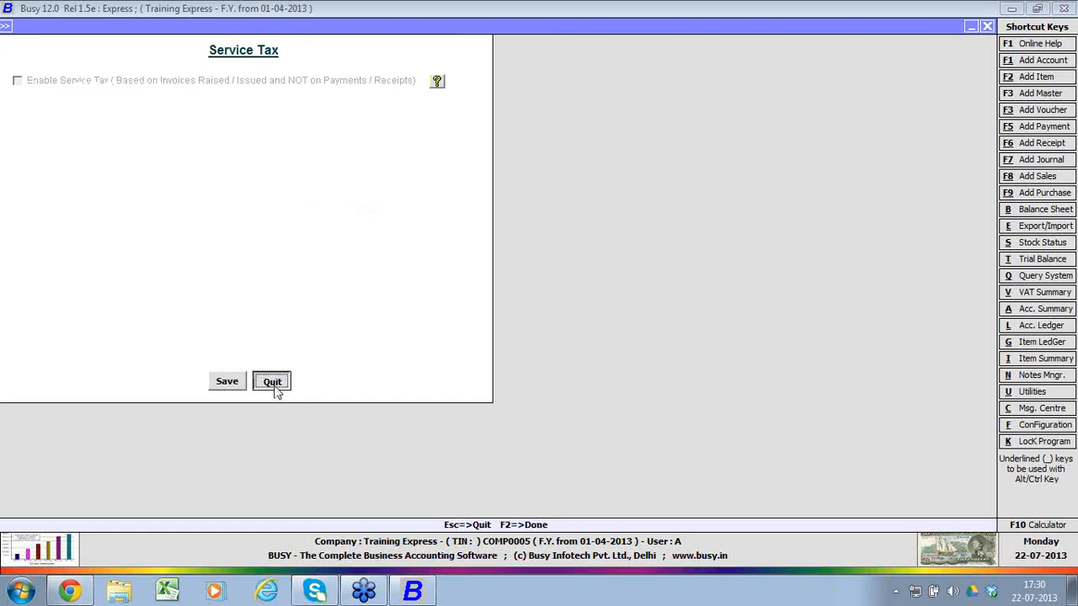
pyautogui.click(133, 331)
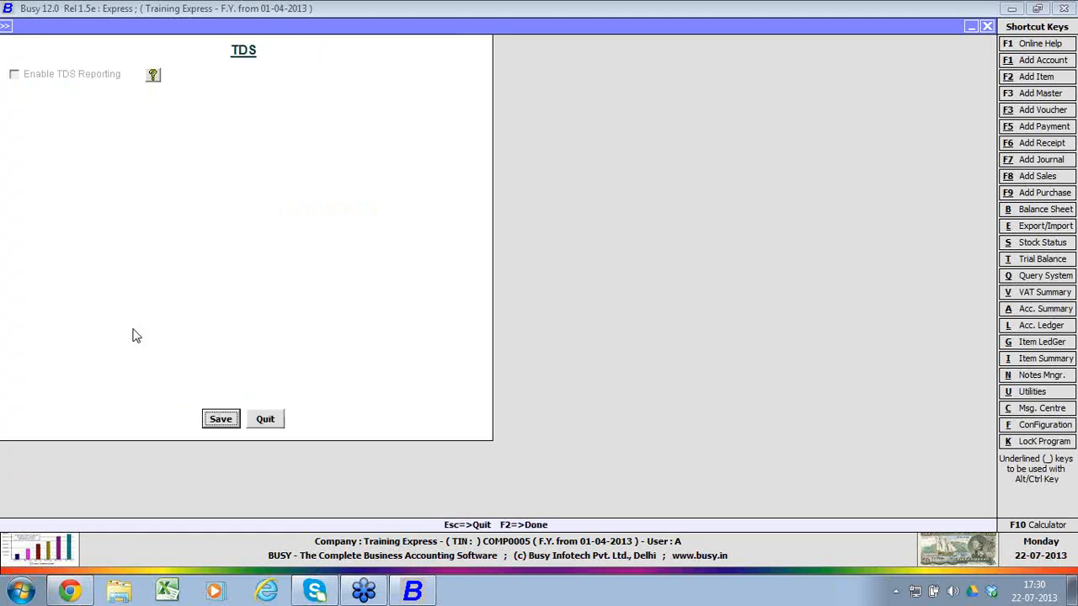
pyautogui.click(272, 419)
# Step: Review the POS and Enterprise Features sections without changing them, and exit the Features / Options configuration
pyautogui.click(114, 373)
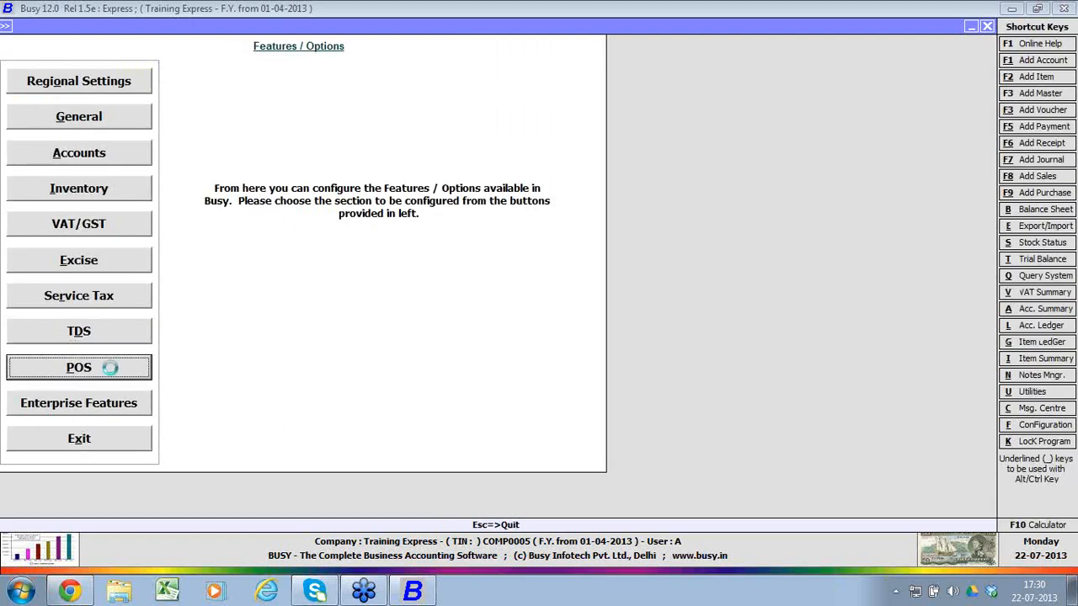
pyautogui.click(259, 393)
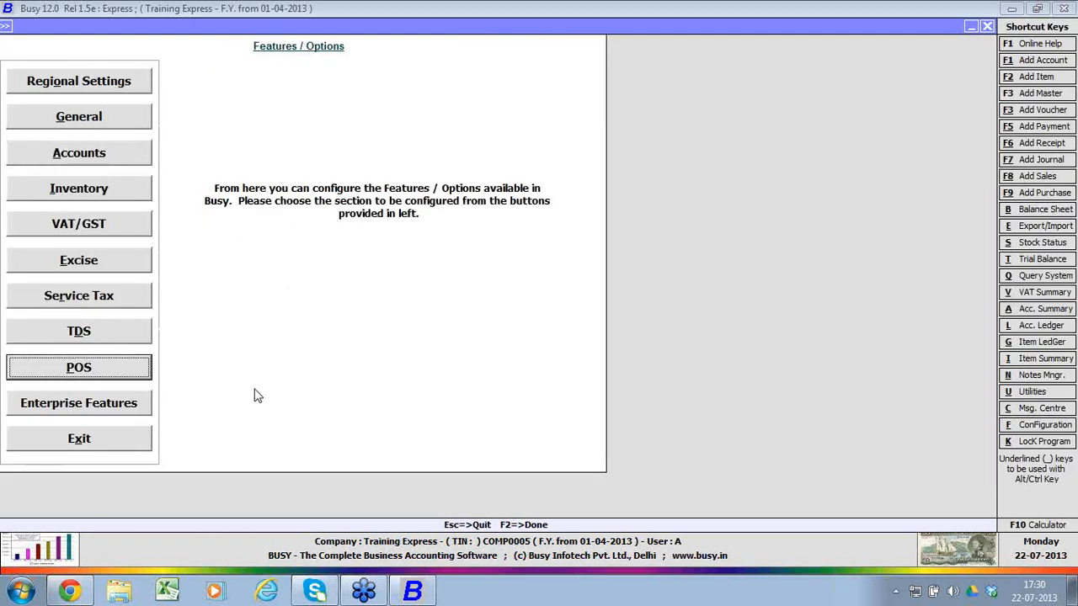
pyautogui.click(139, 407)
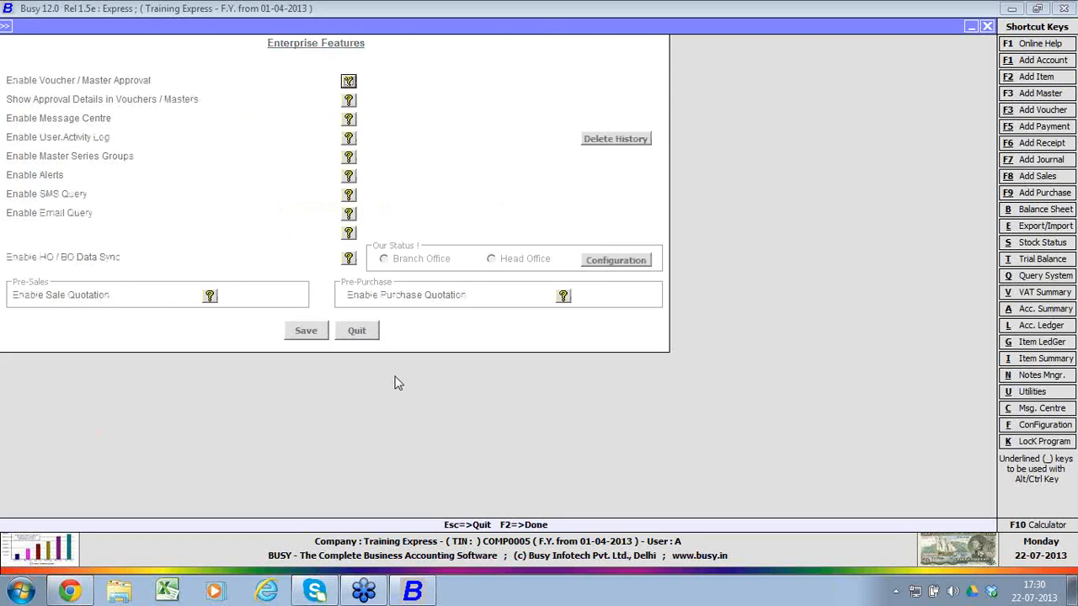
pyautogui.press('Escape')
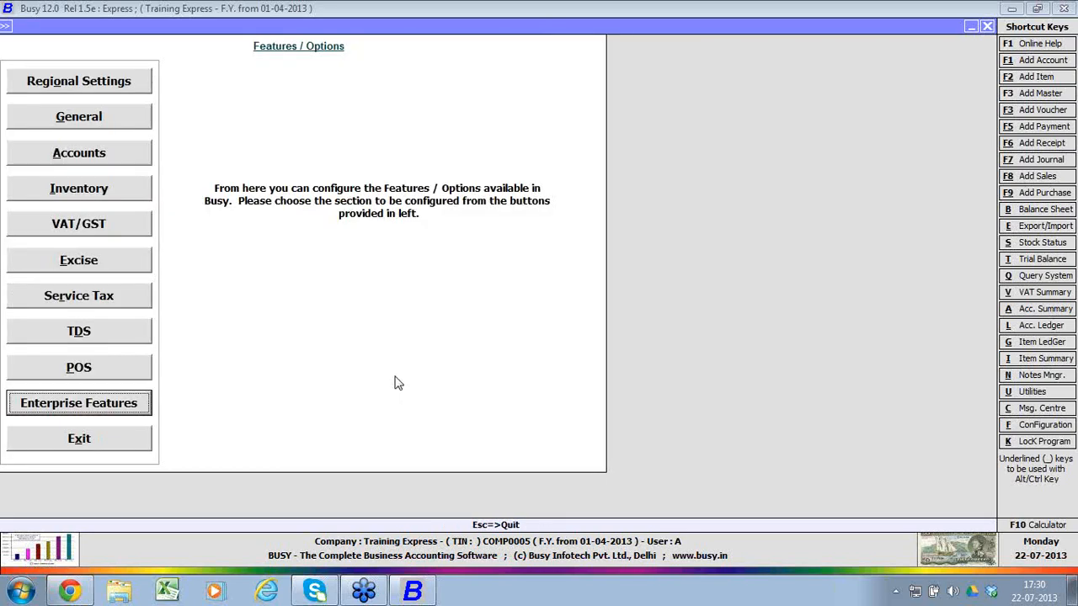
pyautogui.click(120, 447)
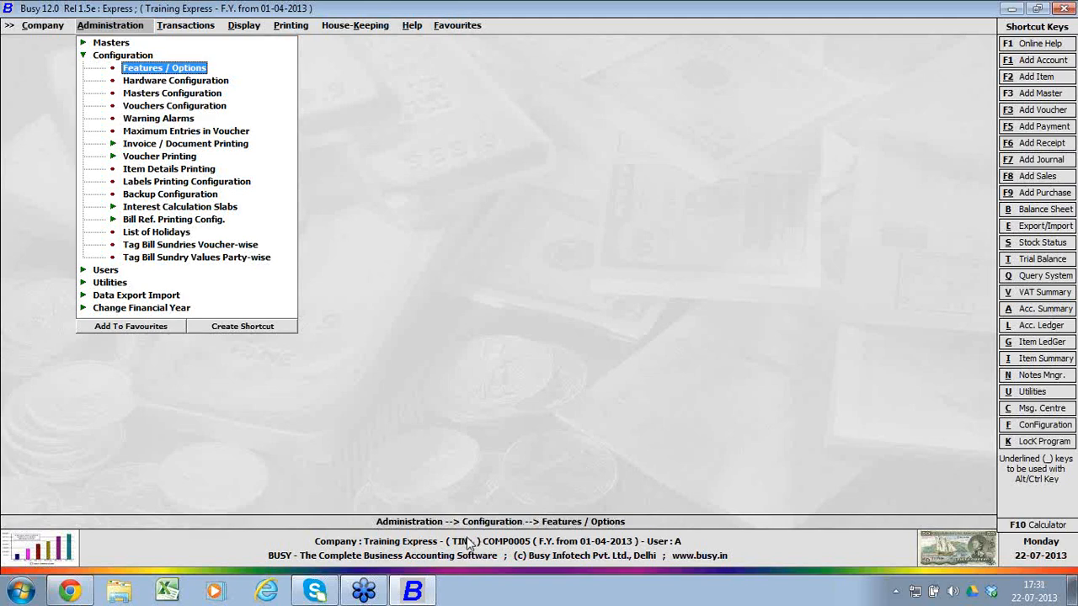
pyautogui.moveTo(316, 595)
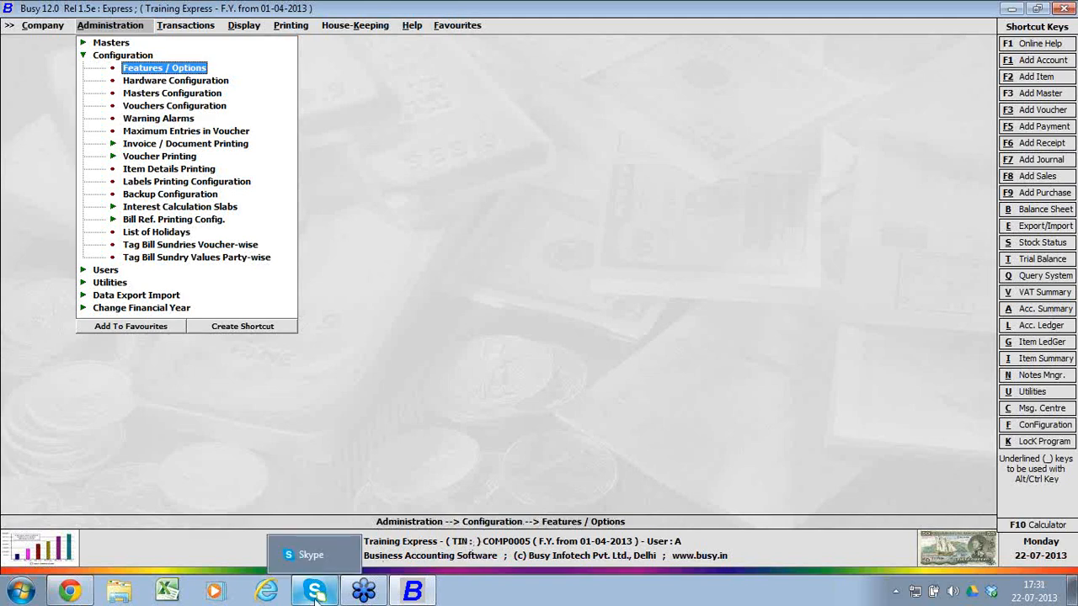
pyautogui.click(316, 593)
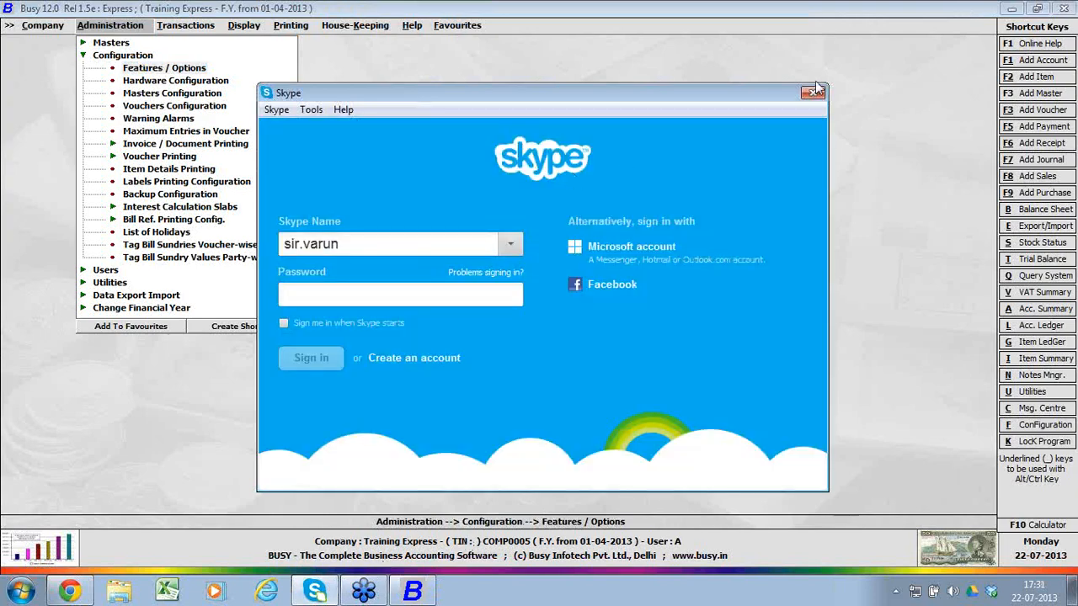
pyautogui.click(813, 93)
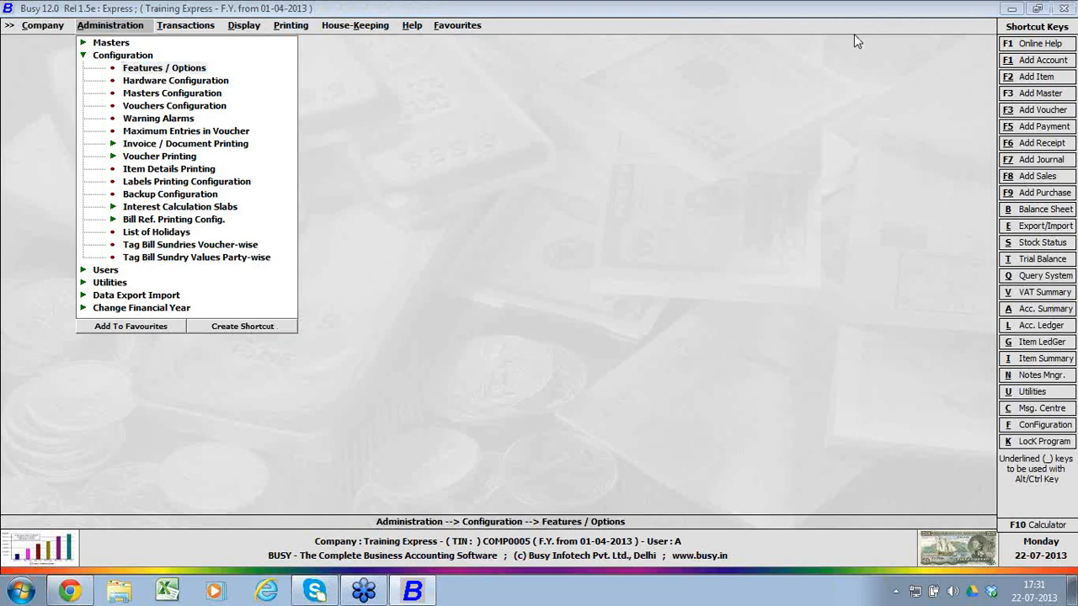
# Step: Examine the sales, purchase and sales return entries among the transaction voucher types
pyautogui.click(198, 32)
pyautogui.click(194, 31)
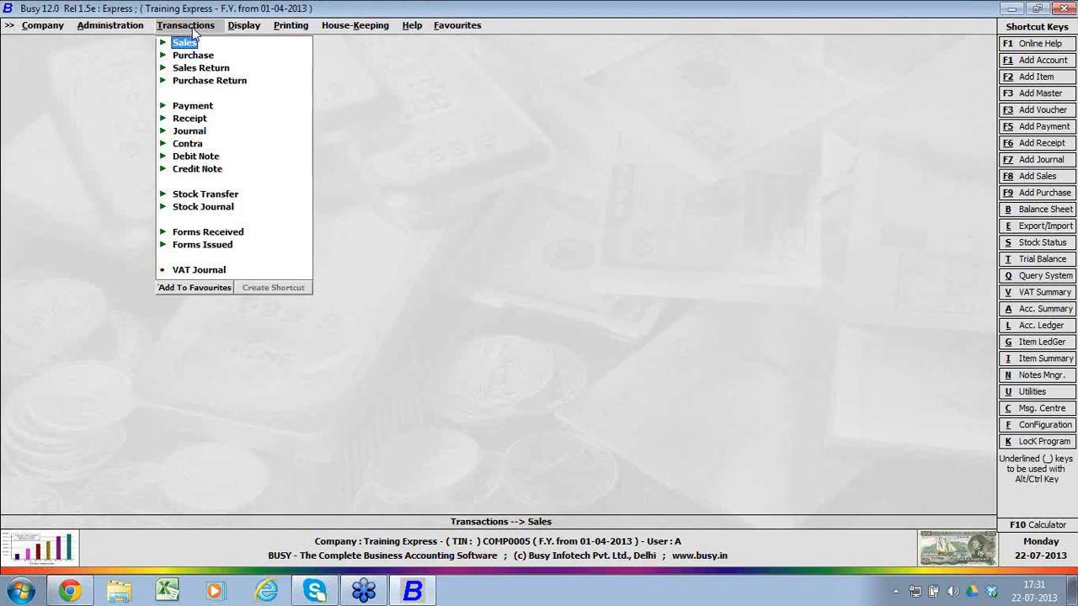
pyautogui.press('Down')
pyautogui.press('Down')
pyautogui.press('Down')
pyautogui.press('Up')
pyautogui.press('Up')
pyautogui.press('Up')
pyautogui.press('Down')
pyautogui.press('Down')
pyautogui.press('Down')
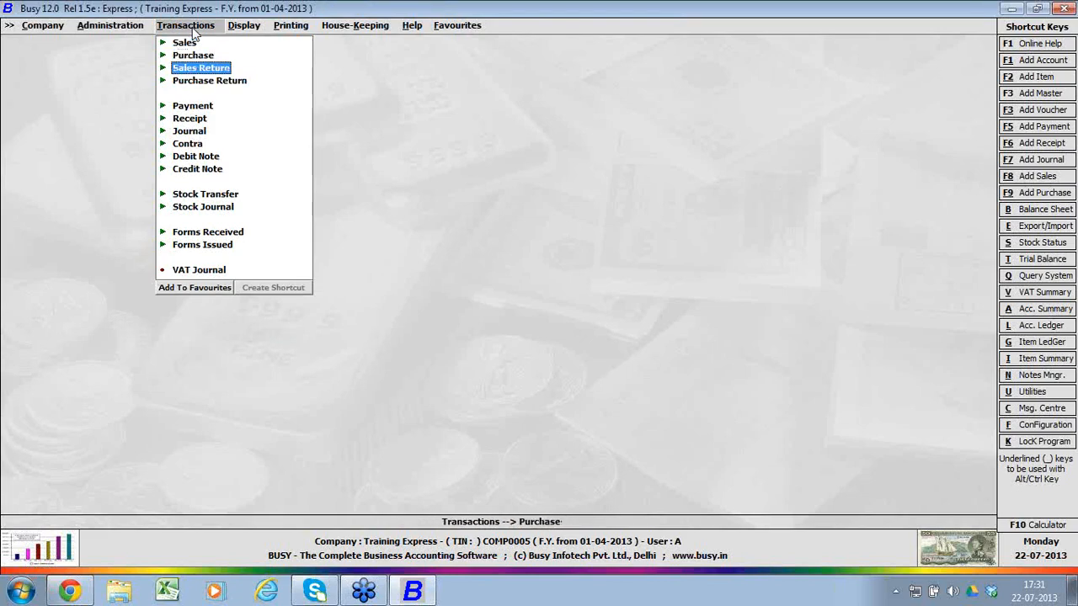
pyautogui.press('Up')
pyautogui.press('Up')
pyautogui.press('Up')
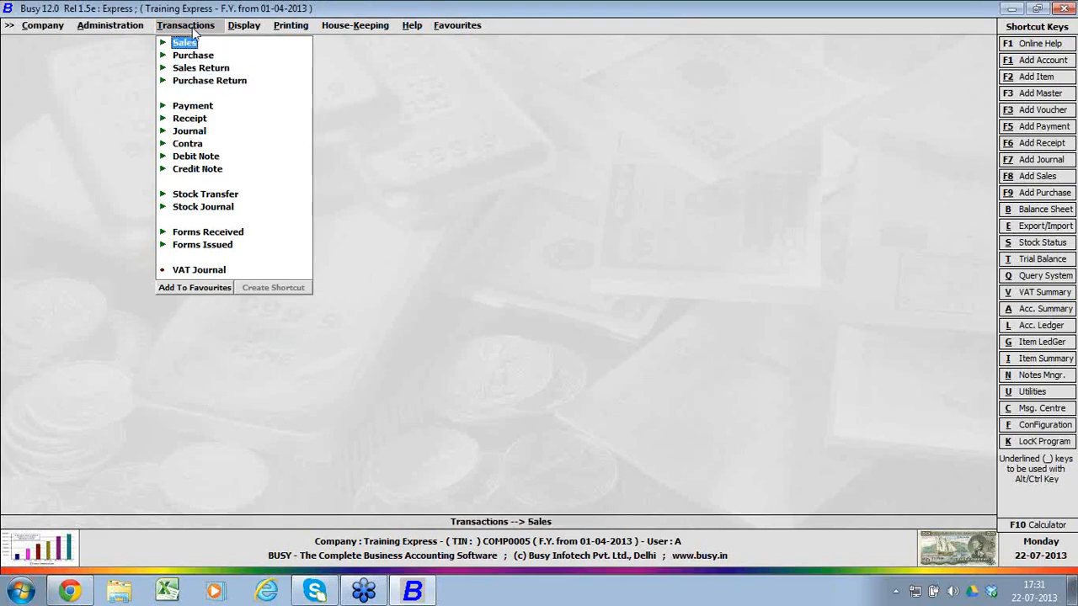
pyautogui.press('Down')
pyautogui.press('Down')
pyautogui.press('Down')
pyautogui.press('Down')
pyautogui.press('Down')
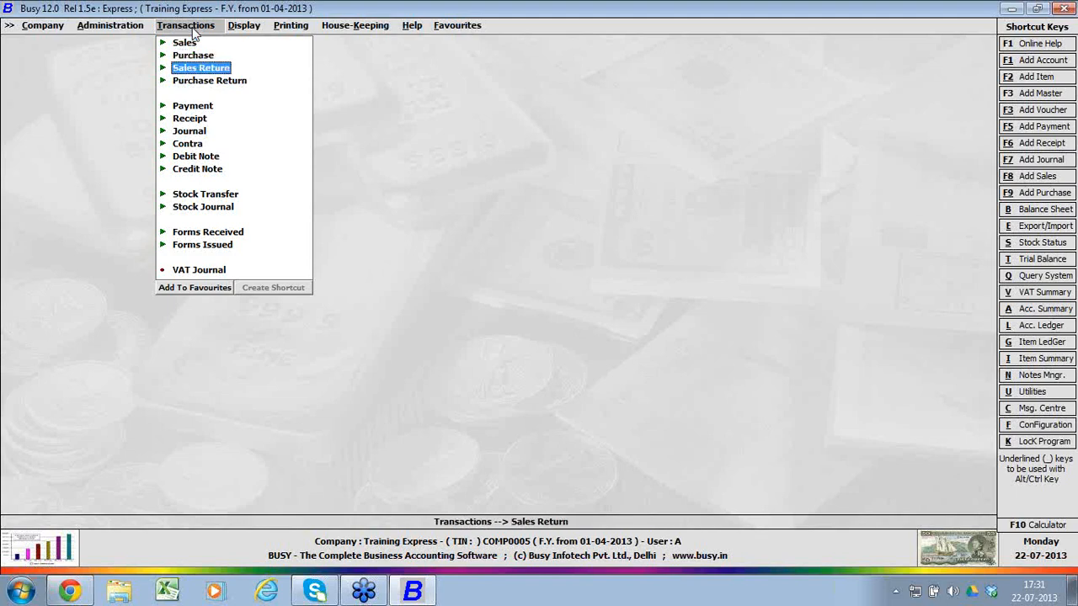
# Step: Examine the remaining transaction types, including credit notes, stock transfers and journals, and received and issued forms
pyautogui.press('Down')
pyautogui.press('Down')
pyautogui.press('Down')
pyautogui.press('Down')
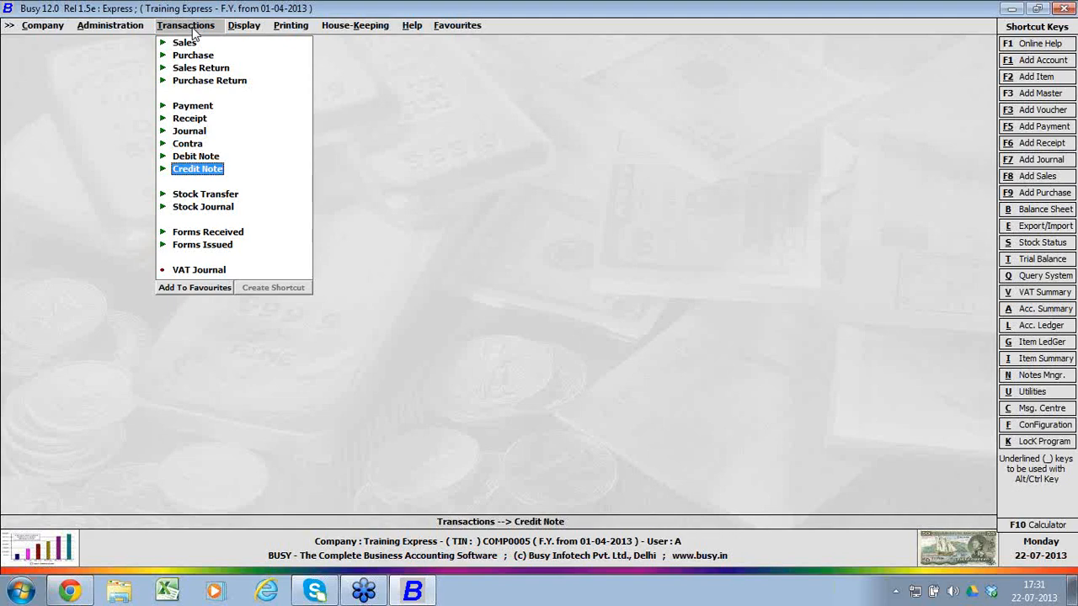
pyautogui.press('Down')
pyautogui.press('Down')
pyautogui.press('Up')
pyautogui.press('Down')
pyautogui.press('Up')
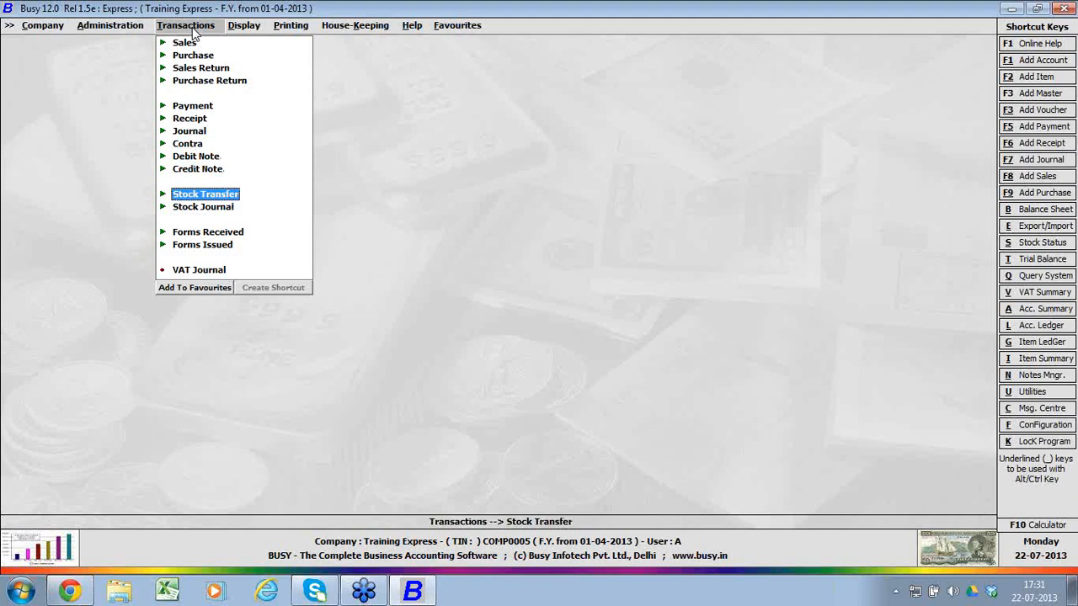
pyautogui.press('Down')
pyautogui.press('Down')
pyautogui.press('Down')
pyautogui.press('Down')
pyautogui.press('Up')
pyautogui.press('Up')
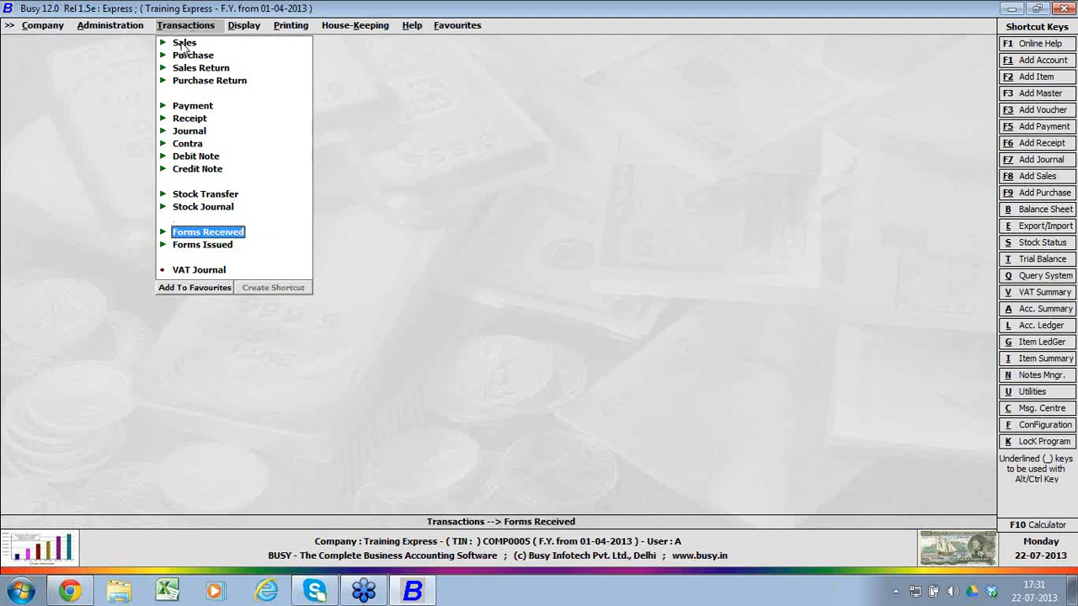
# Step: Start a new purchase voucher in series Main, dated 01-04-2013 with voucher number 1
pyautogui.click(164, 57)
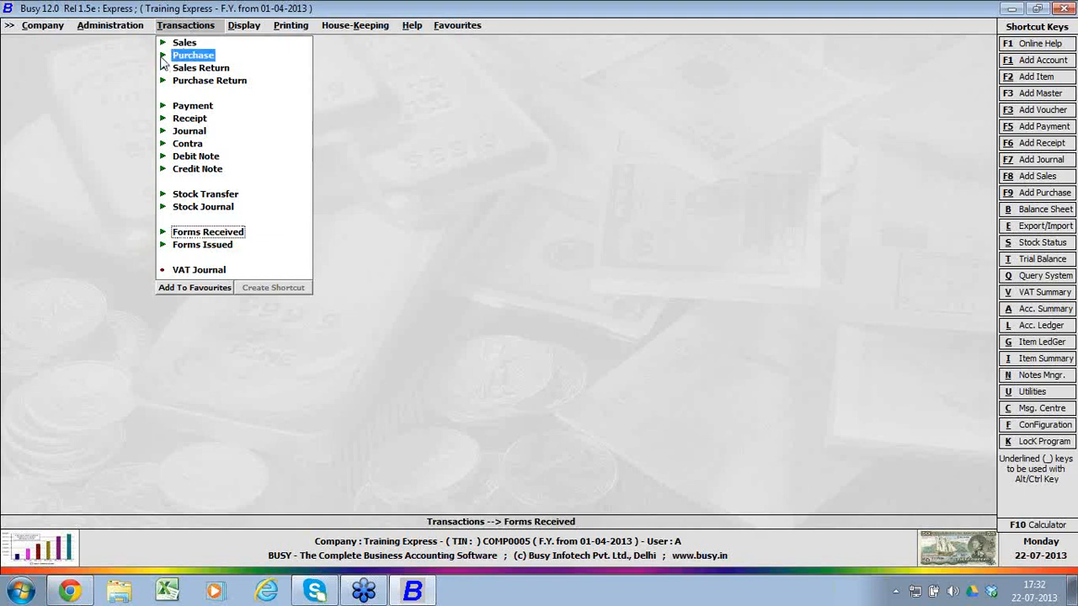
pyautogui.click(211, 71)
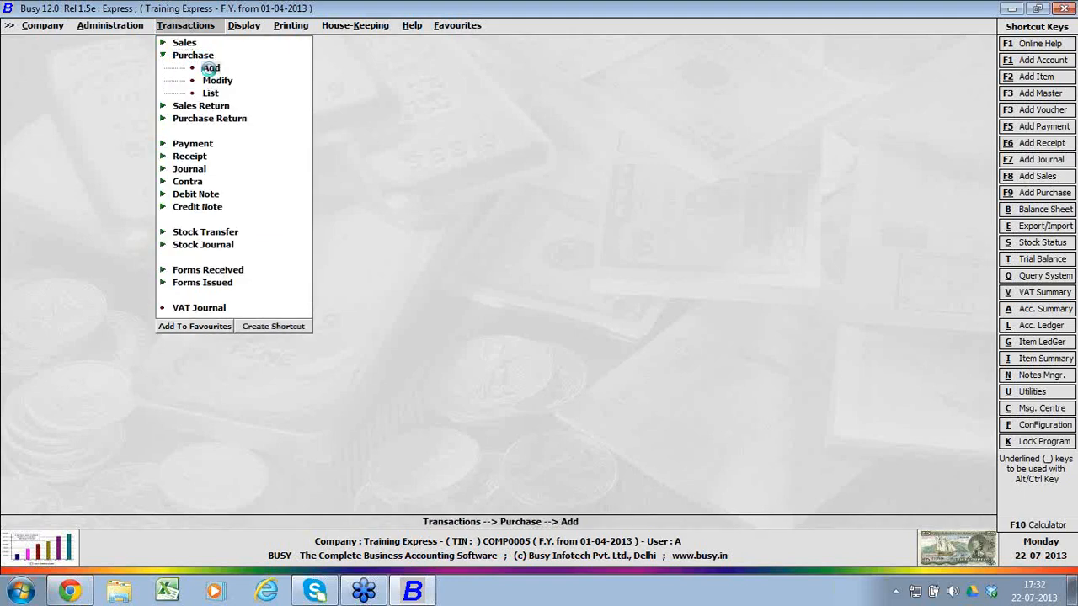
pyautogui.press('Return')
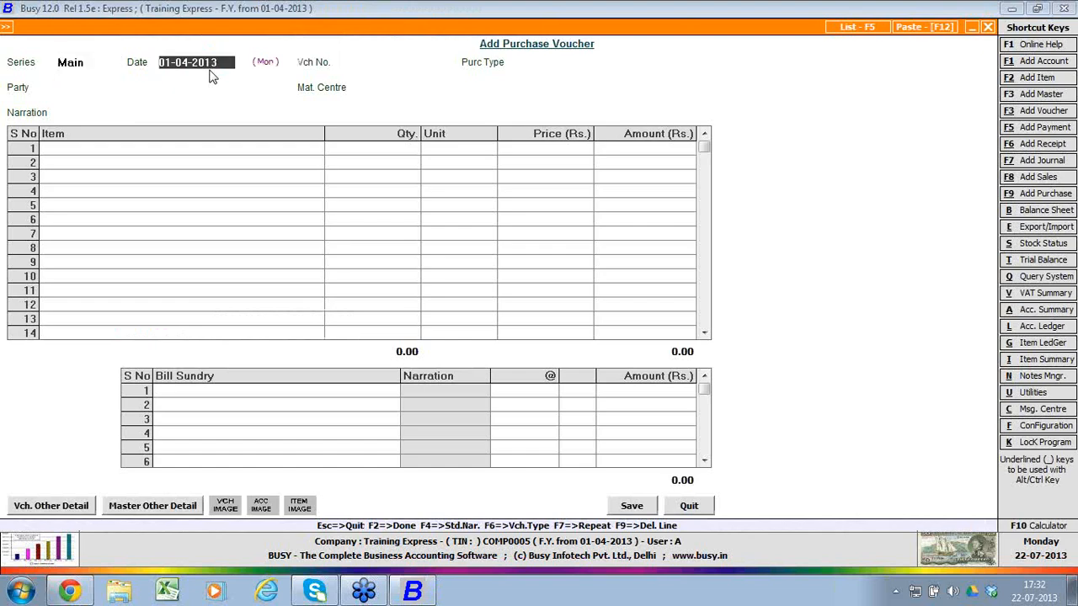
pyautogui.press('Return')
pyautogui.press('Return')
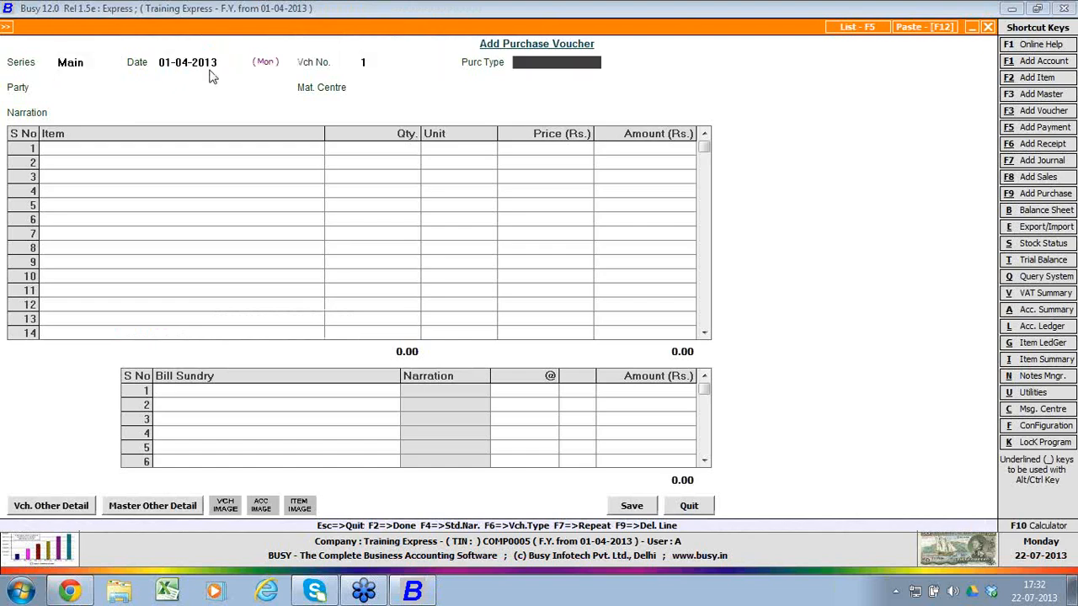
# Step: Review the available purchase types and set the voucher's purchase type to C/C-Form
pyautogui.press('Down')
pyautogui.press('Down')
pyautogui.press('Down')
pyautogui.press('Down')
pyautogui.press('Down')
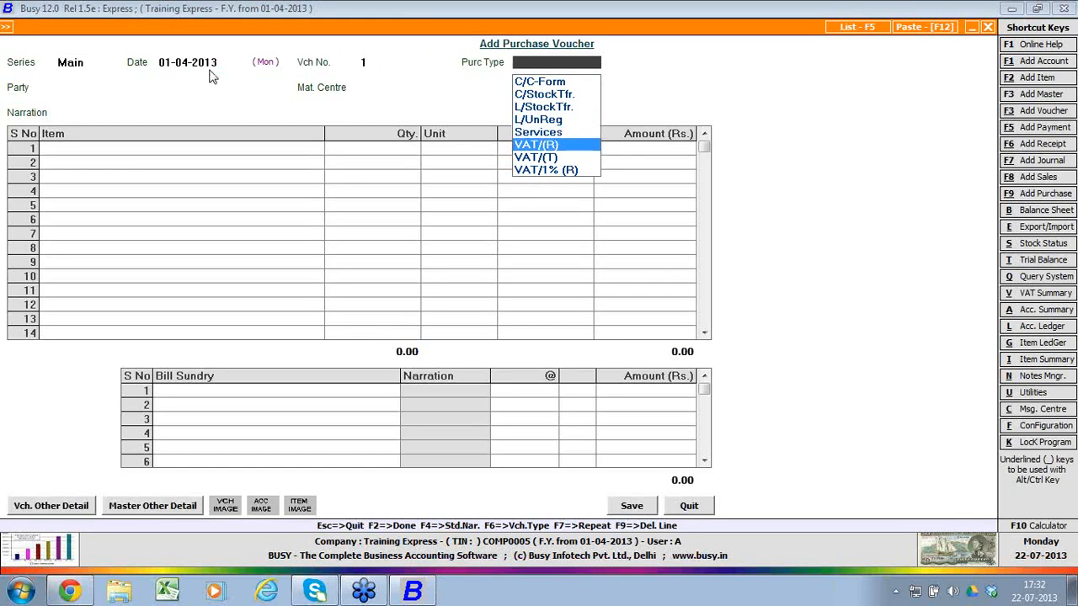
pyautogui.press('F3')
pyautogui.press('Escape')
pyautogui.press('Down')
pyautogui.press('Down')
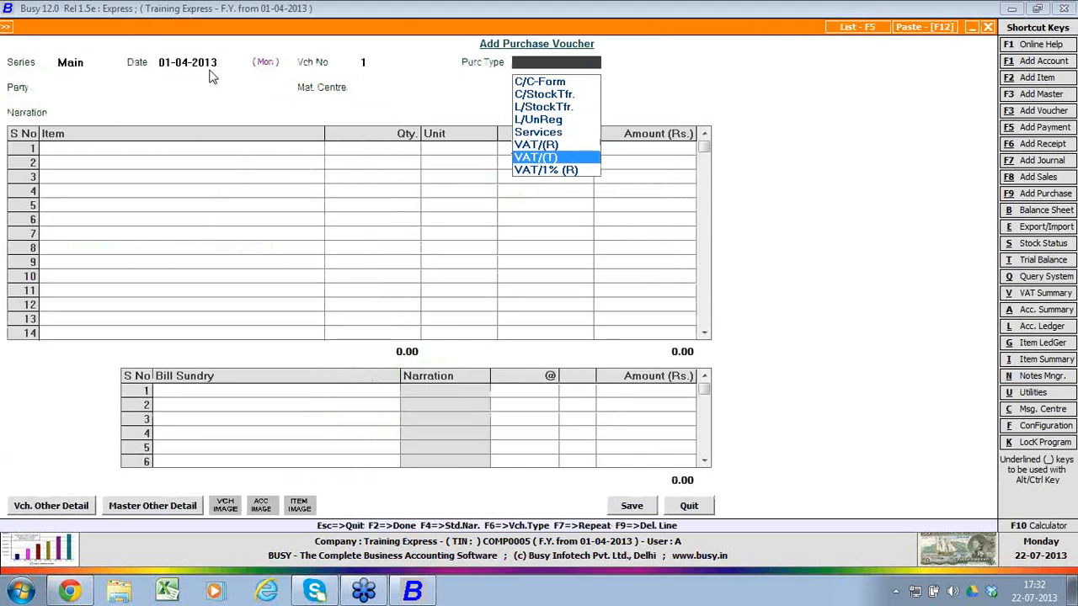
pyautogui.press('Up')
pyautogui.press('Up')
pyautogui.press('Up')
pyautogui.press('Up')
pyautogui.press('Up')
pyautogui.press('Up')
pyautogui.press('Up')
pyautogui.press('Return')
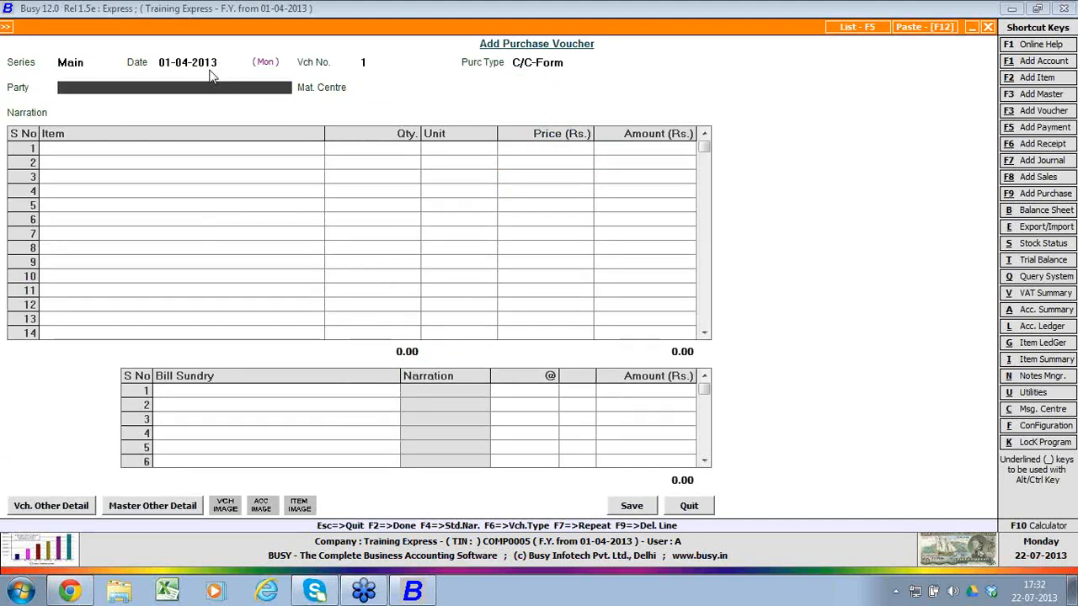
# Step: Create a new account master for the voucher's party, named Party A Supplier with alias 0123 and the same print name
pyautogui.press('F3')
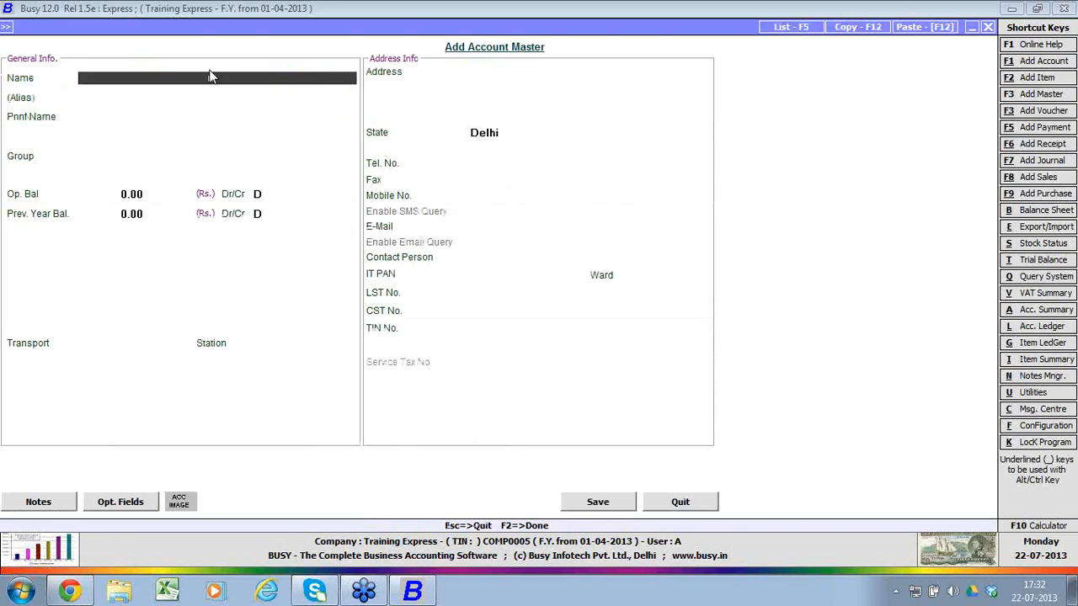
pyautogui.write('party a supplier')
pyautogui.press('Return')
pyautogui.press('Return')
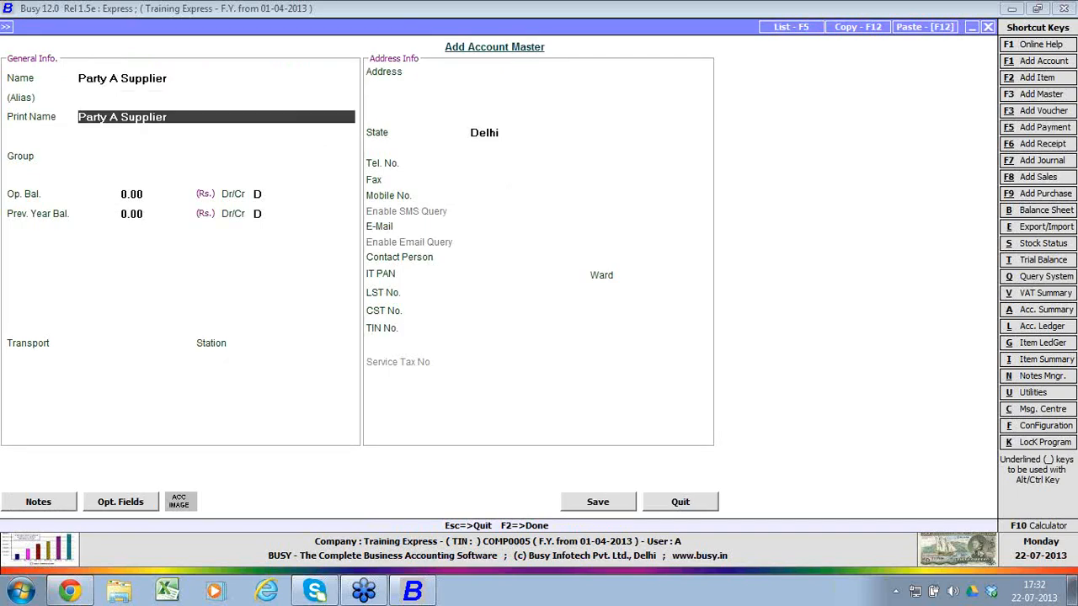
pyautogui.press('Up')
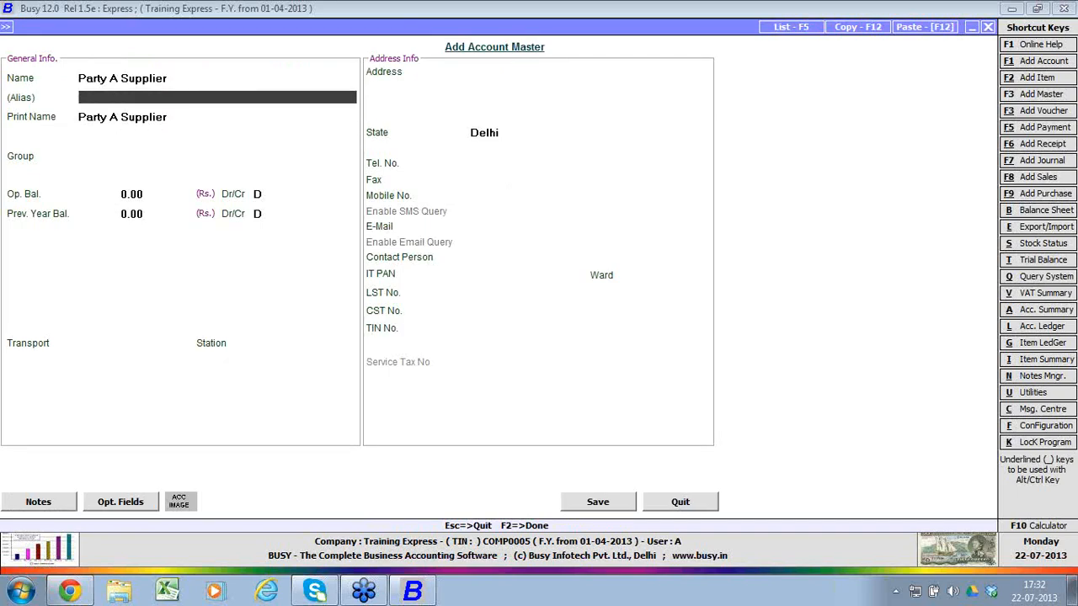
pyautogui.write('0123')
pyautogui.press('Return')
pyautogui.press('Return')
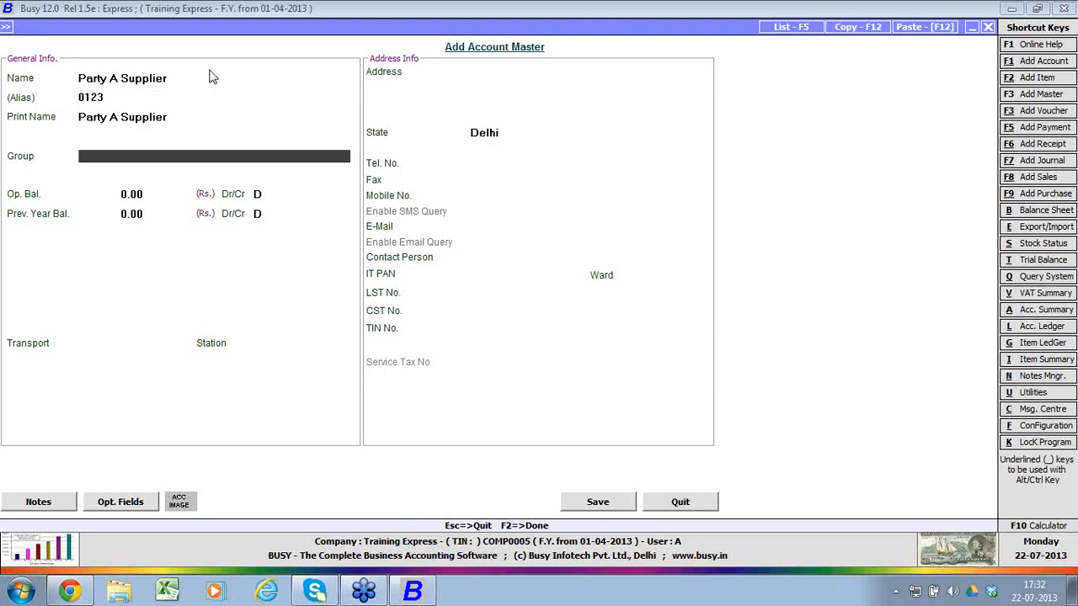
# Step: Assign the supplier account to the Sundry Creditors group, keeping its opening and previous year balances at 0.00
pyautogui.write('sun')
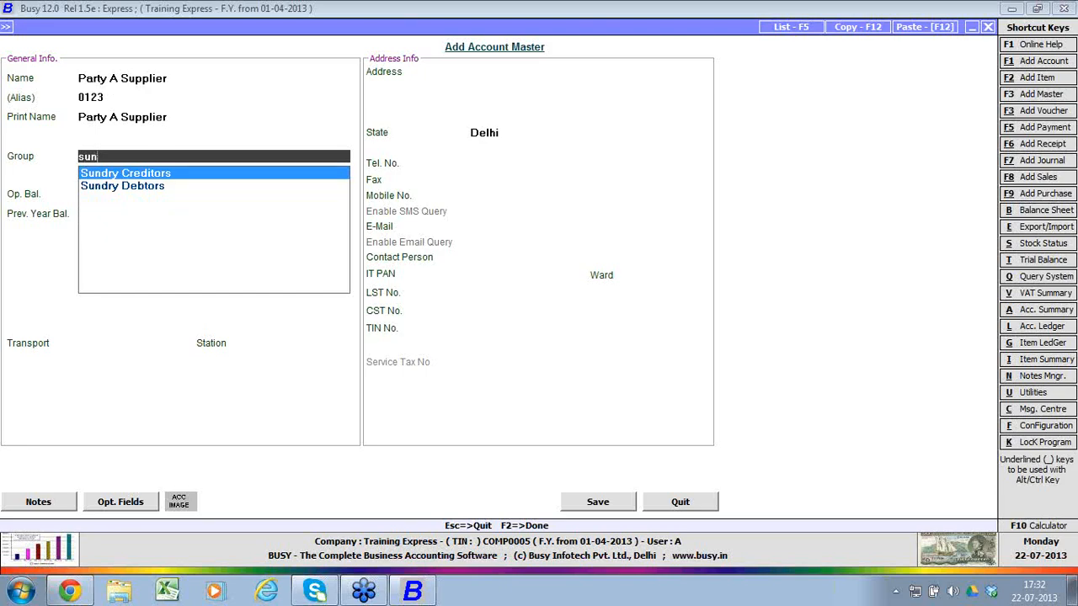
pyautogui.press('Return')
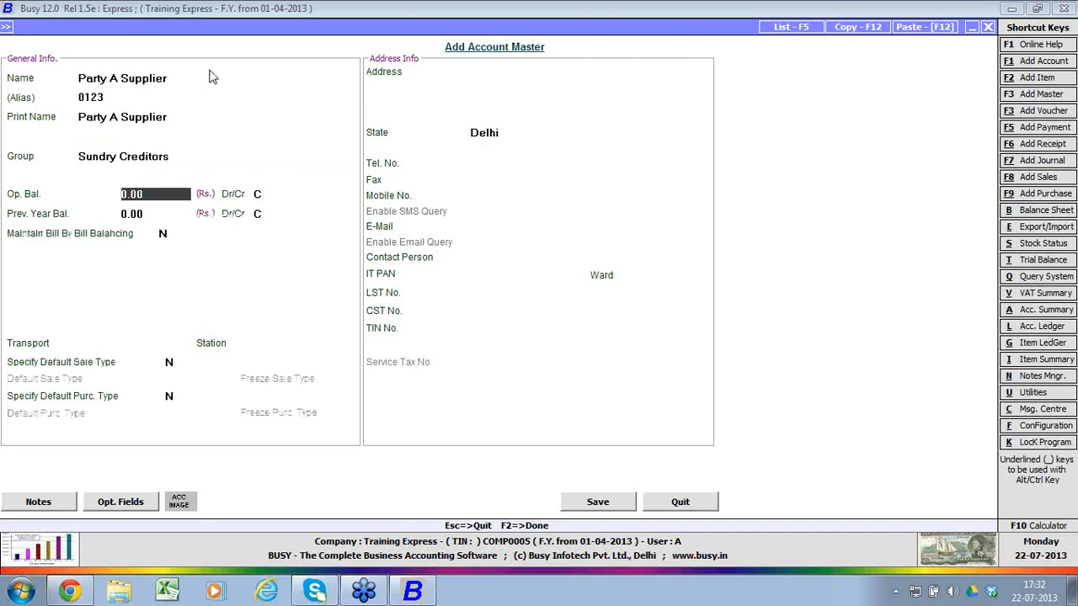
pyautogui.press('Return')
pyautogui.press('Return')
pyautogui.press('Return')
pyautogui.press('Return')
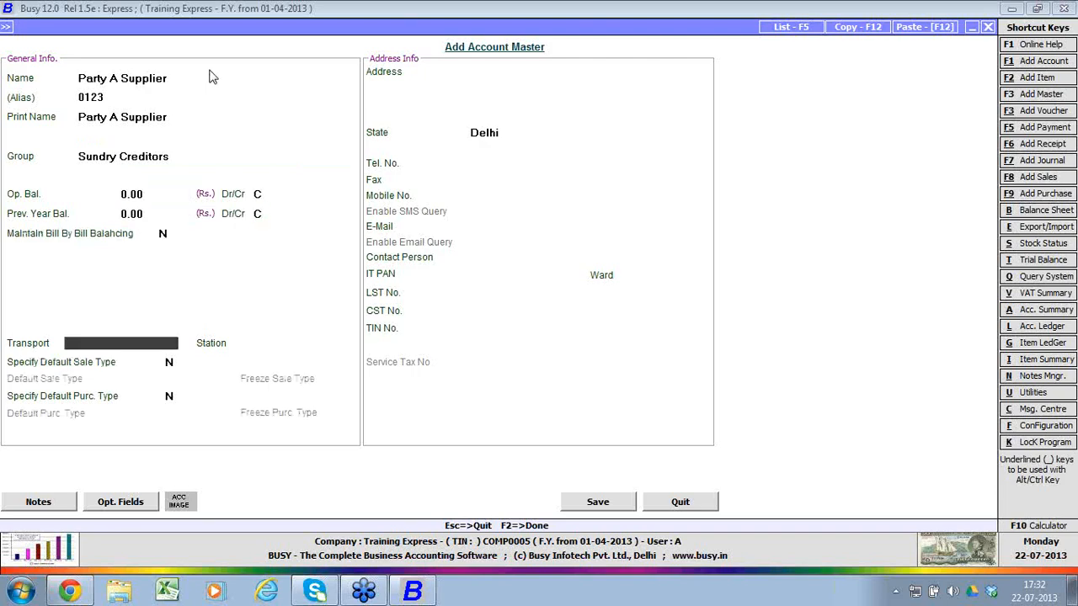
# Step: Set the supplier account's transport to Balaji Tpt
pyautogui.press('Return')
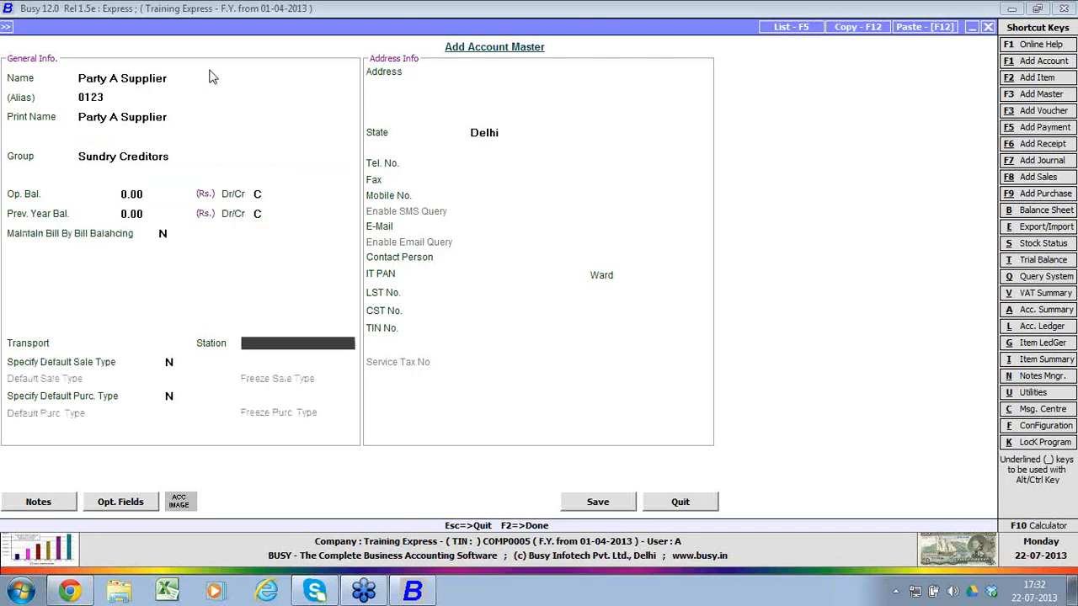
pyautogui.press('Up')
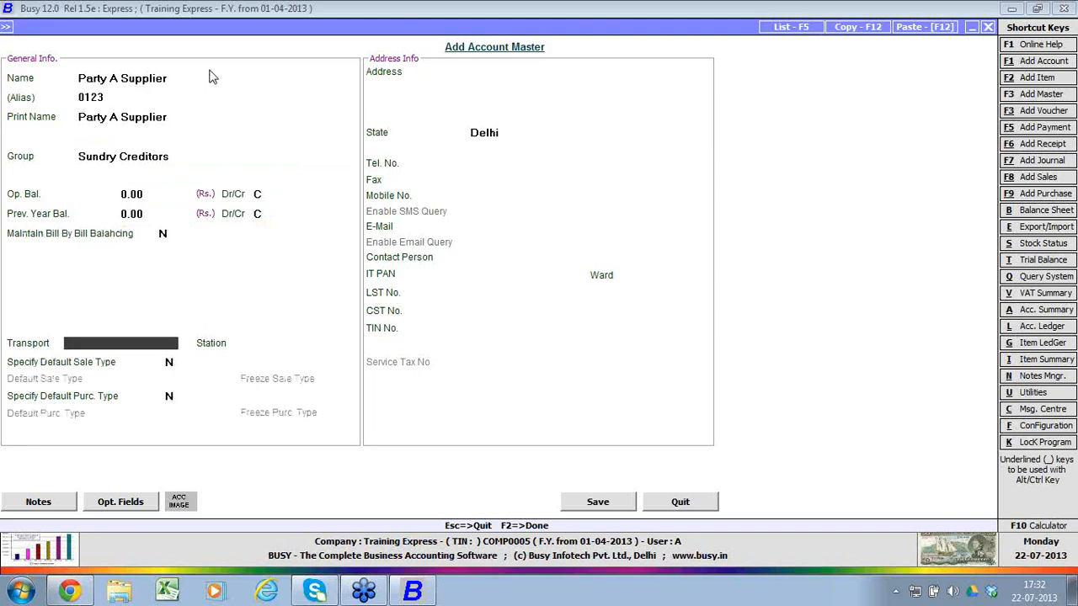
pyautogui.write('balaji tpt')
pyautogui.press('Return')
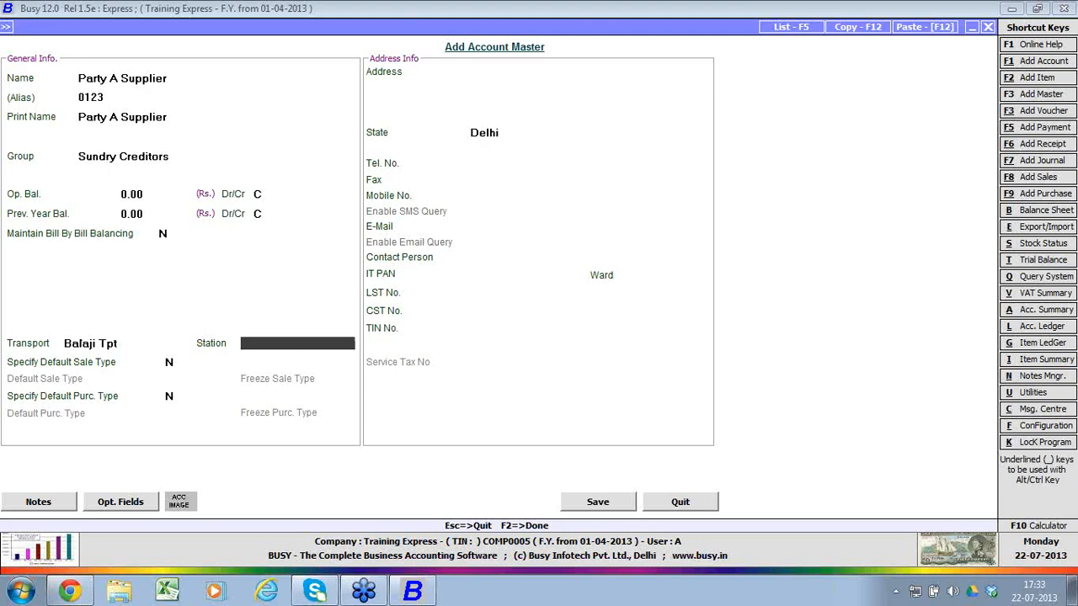
# Step: Set the supplier account's station to Lucknow, keeping the default sale type and default purchase type options at N
pyautogui.write('Lucknow')
pyautogui.press('Return')
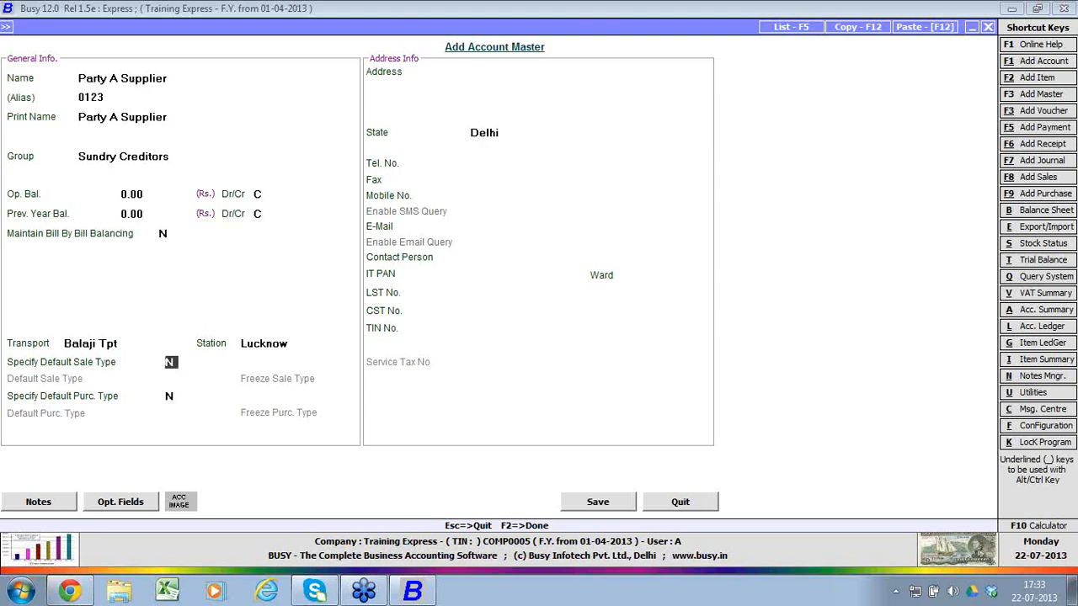
pyautogui.press('Return')
pyautogui.press('Return')
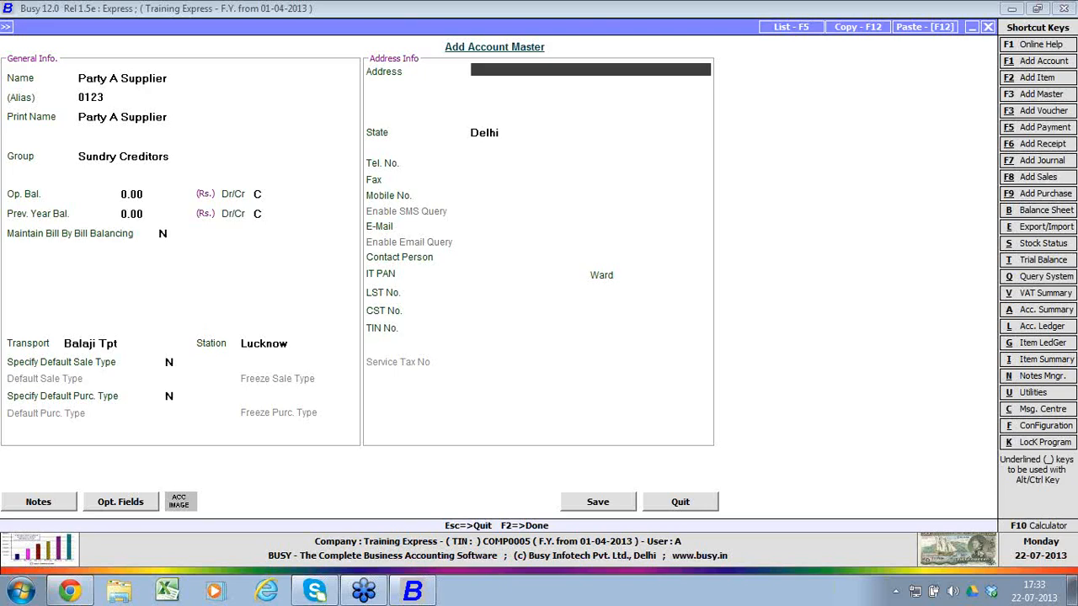
pyautogui.write('addreess 1')
pyautogui.press('Return')
pyautogui.write('a')
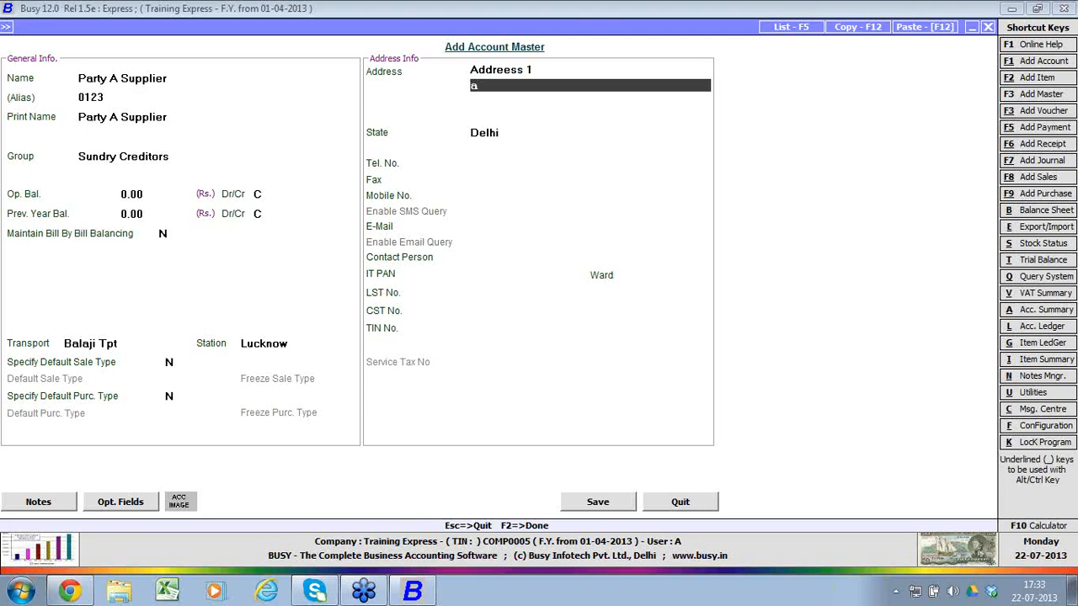
pyautogui.write('dd')
pyautogui.press('Up')
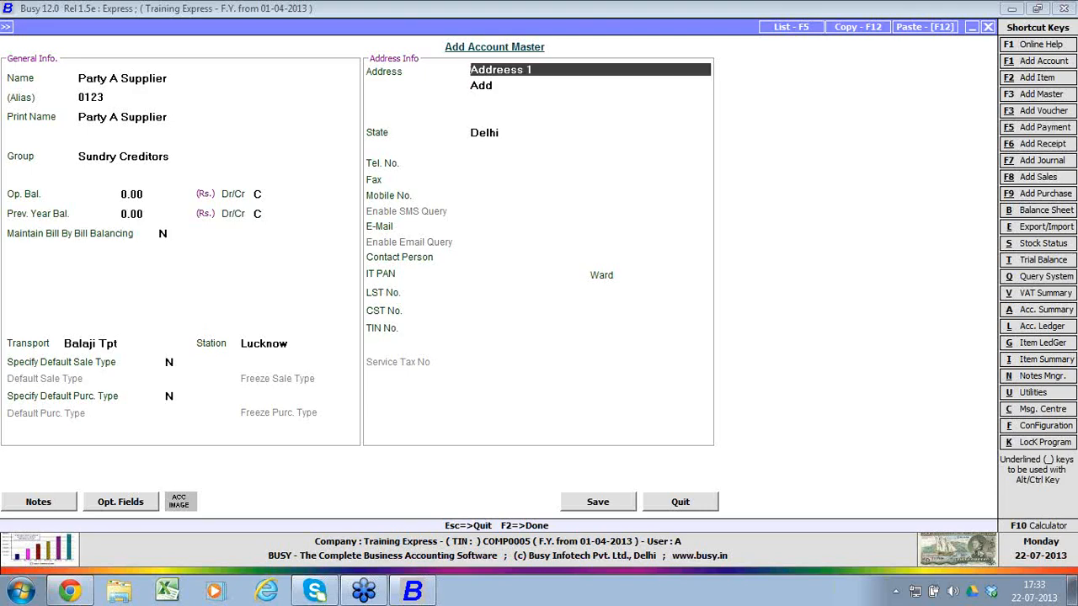
# Step: Enter a two-line placeholder address for the supplier and set the state to Uttar Pradesh
pyautogui.write('add 1')
pyautogui.press('Return')
pyautogui.write('add 2')
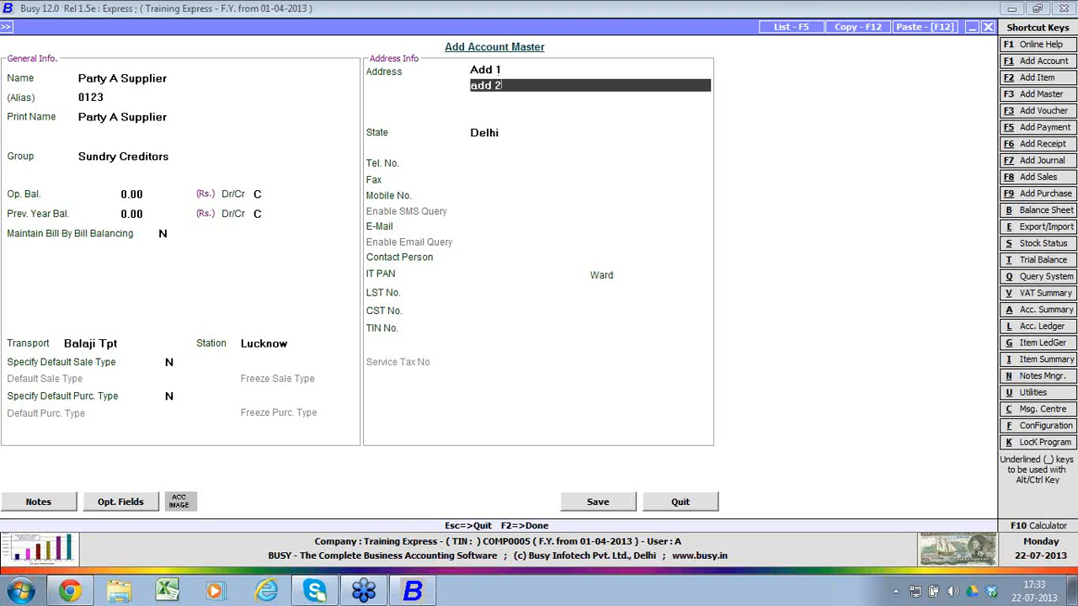
pyautogui.press('Return')
pyautogui.press('Return')
pyautogui.press('Return')
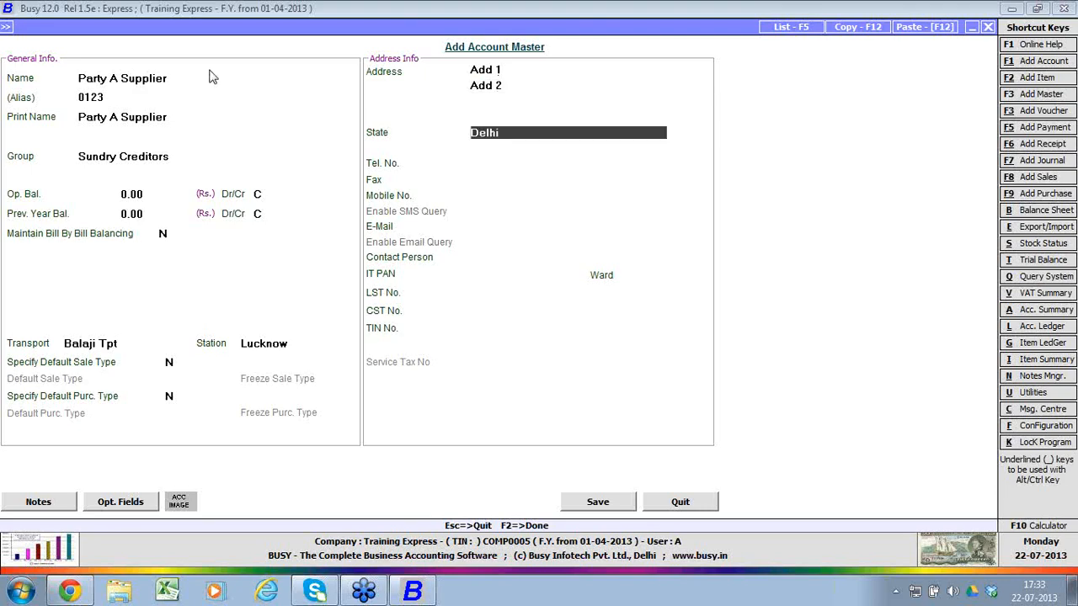
pyautogui.write('ut')
pyautogui.press('Return')
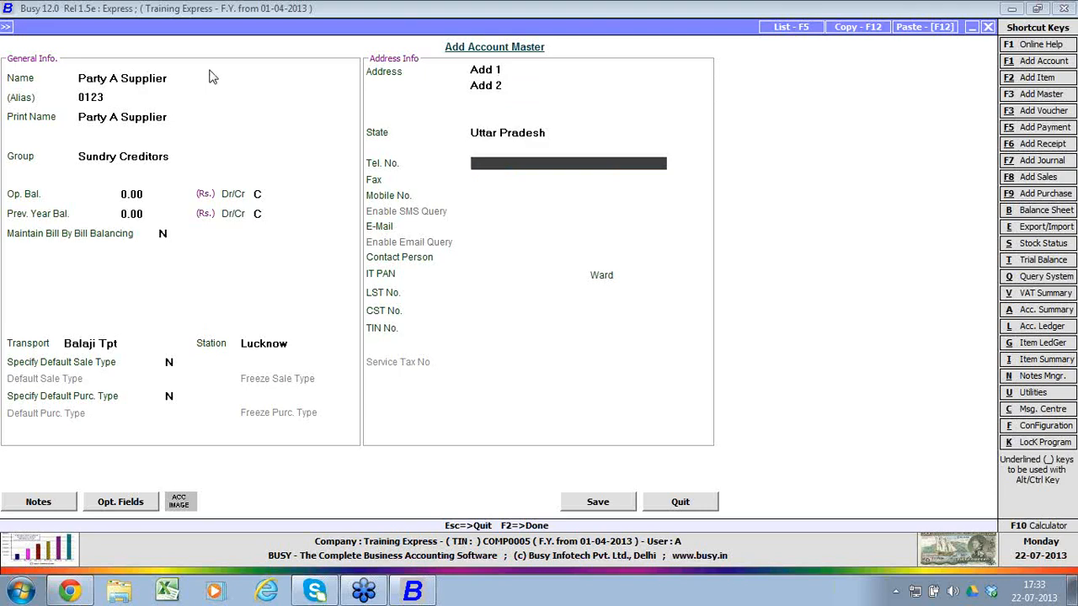
# Step: Fill in the supplier's telephone, fax and mobile numbers
pyautogui.write('23456678')
pyautogui.press('Return')
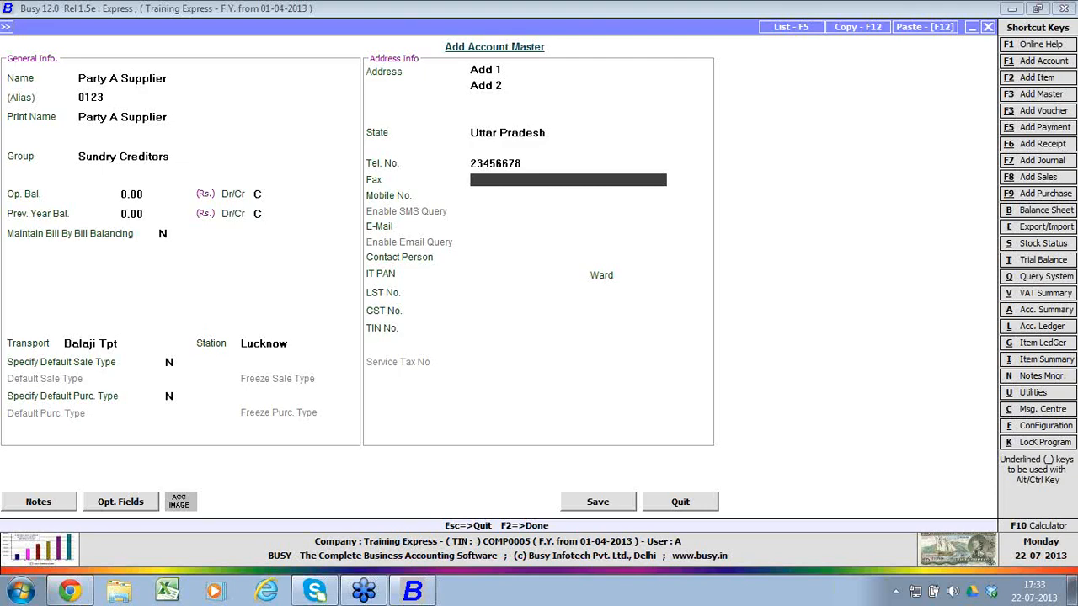
pyautogui.write('23467589')
pyautogui.press('Return')
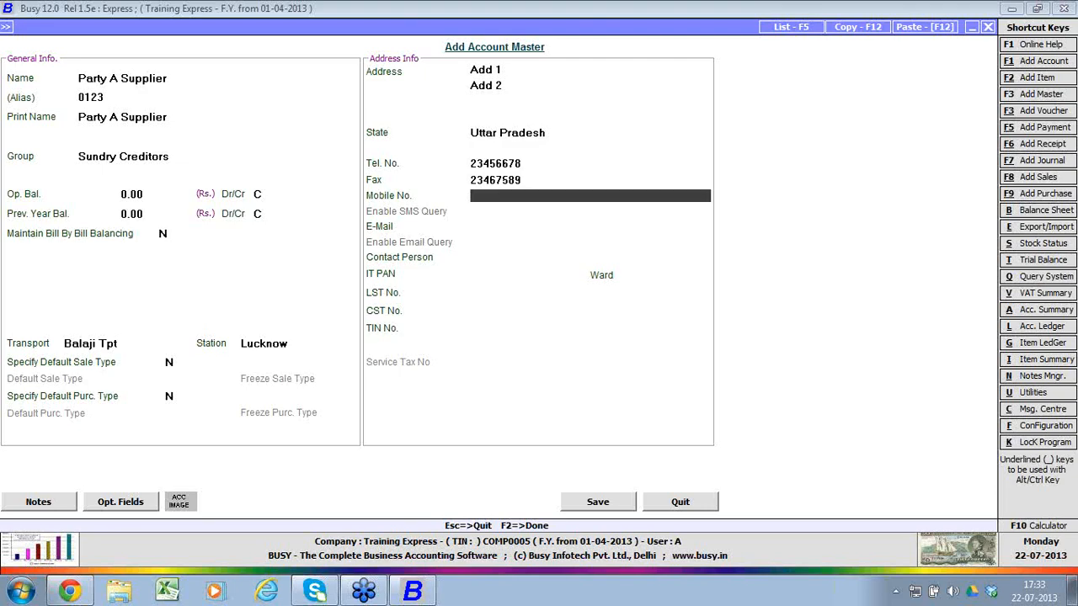
pyautogui.write('99999999')
pyautogui.press('Return')
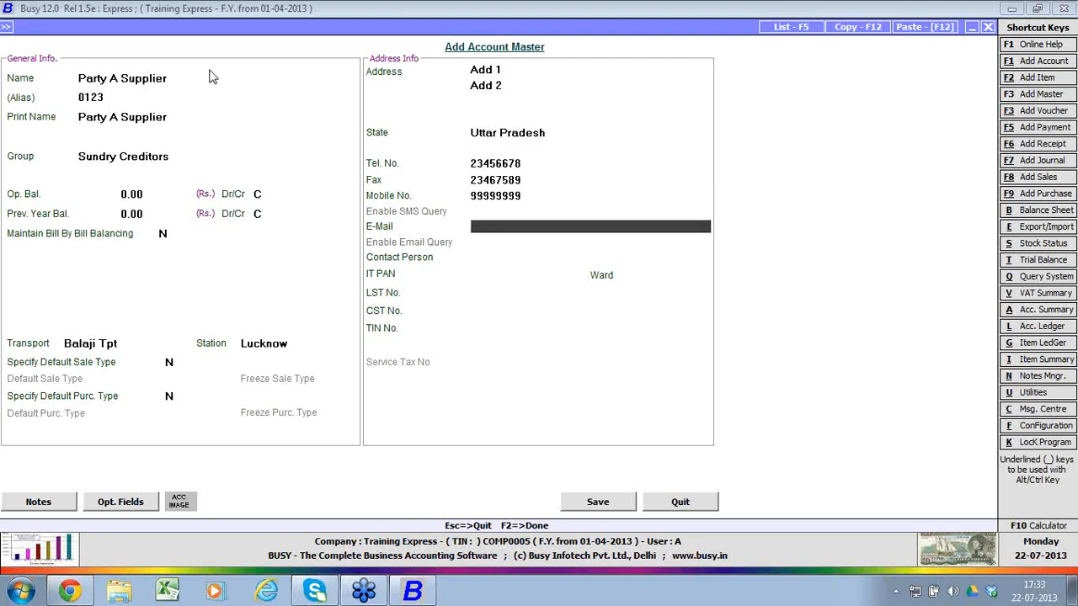
# Step: Enter the supplier's e-mail address, leave the contact person and tax registration fields blank, and save the account master
pyautogui.write('abc@info.com')
pyautogui.press('Return')
pyautogui.press('Return')
pyautogui.press('Return')
pyautogui.press('Return')
pyautogui.press('Return')
pyautogui.press('Return')
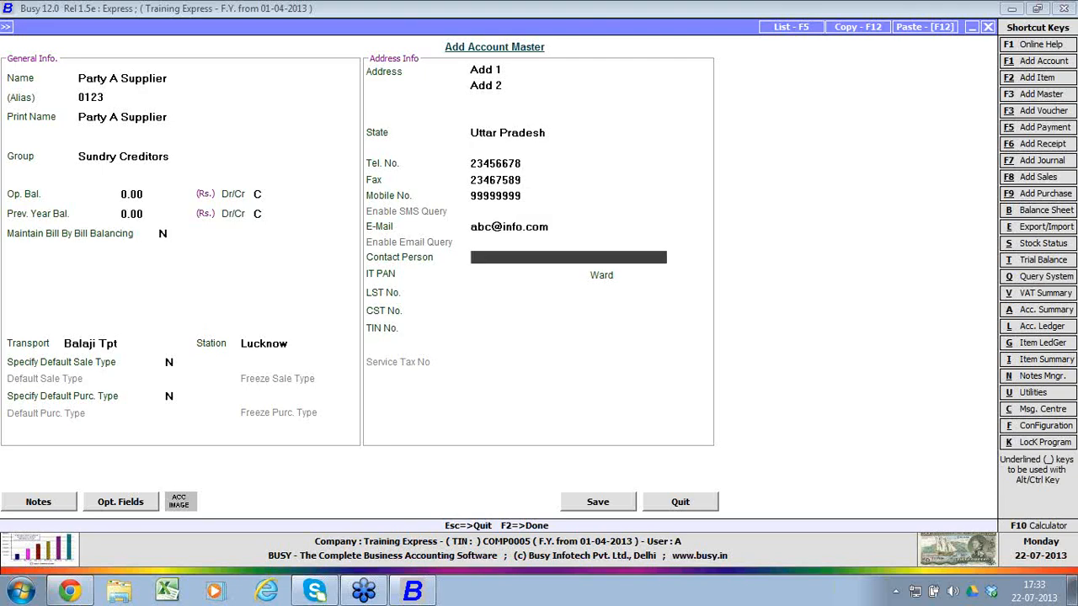
pyautogui.press('Return')
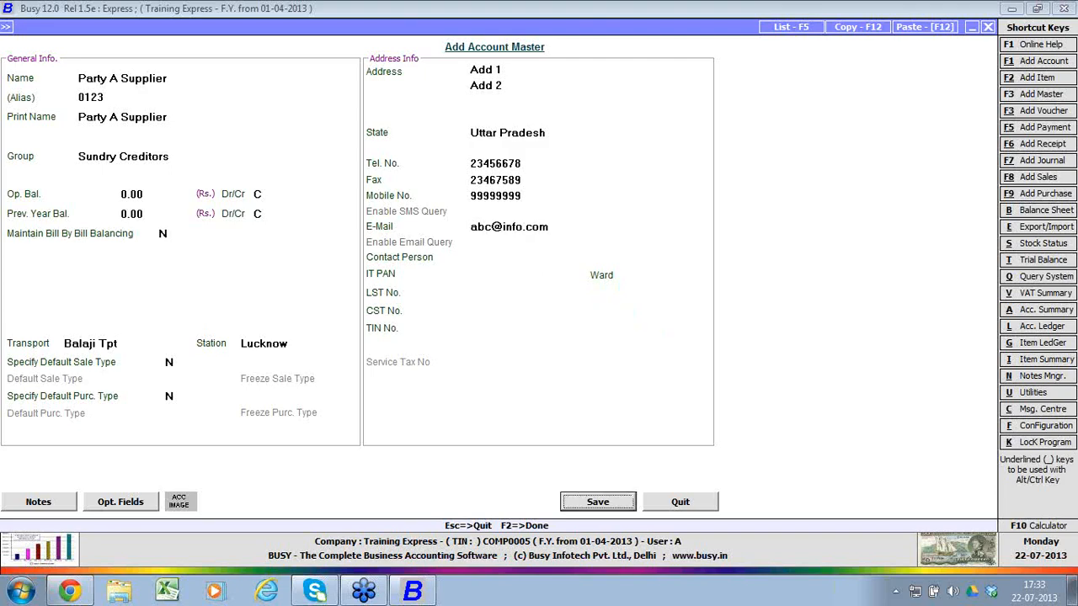
pyautogui.press('Return')
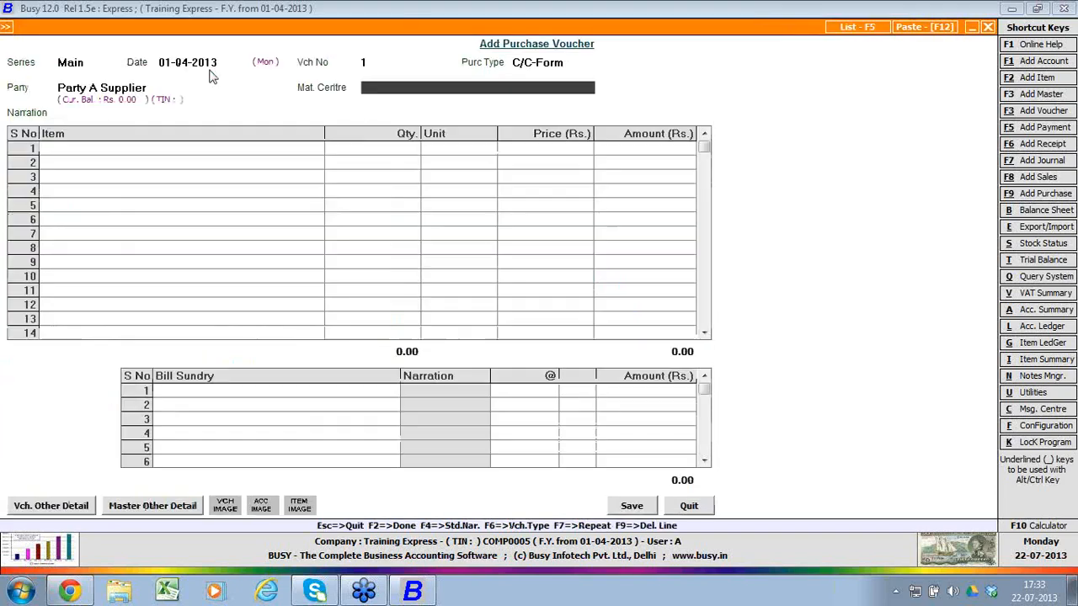
# Step: Set the voucher's material centre to Main Store and accept the transport details without a GR/RR or vehicle number
pyautogui.press('Return')
pyautogui.press('Return')
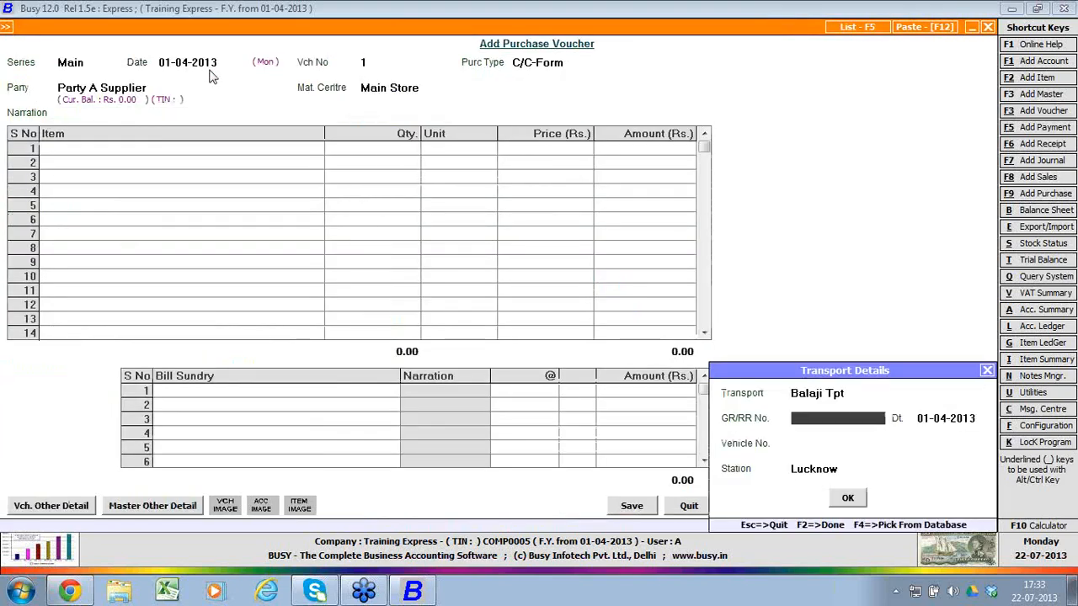
pyautogui.press('Return')
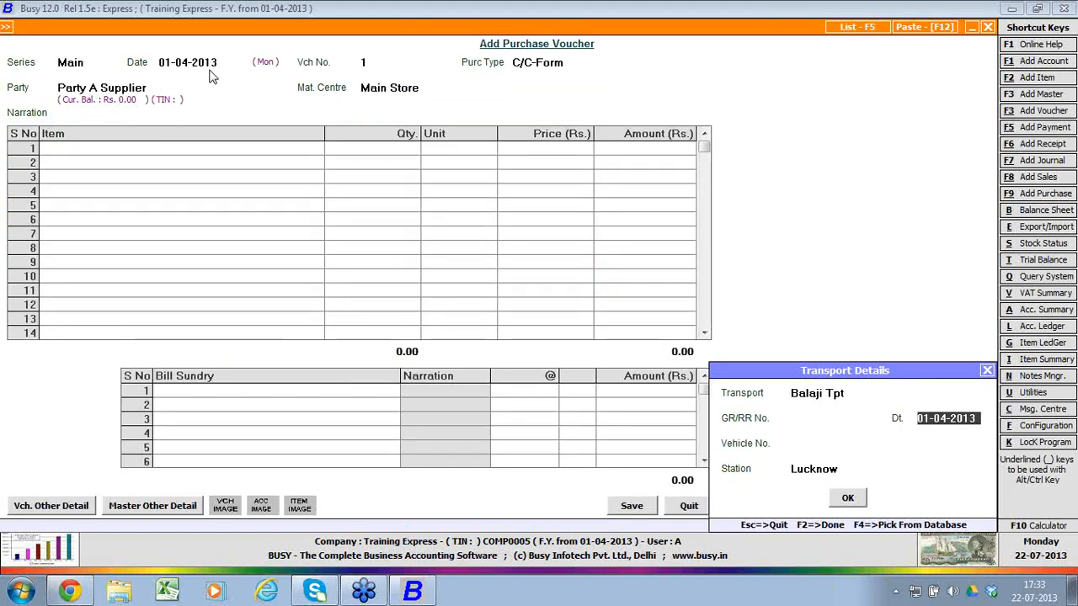
pyautogui.press('Return')
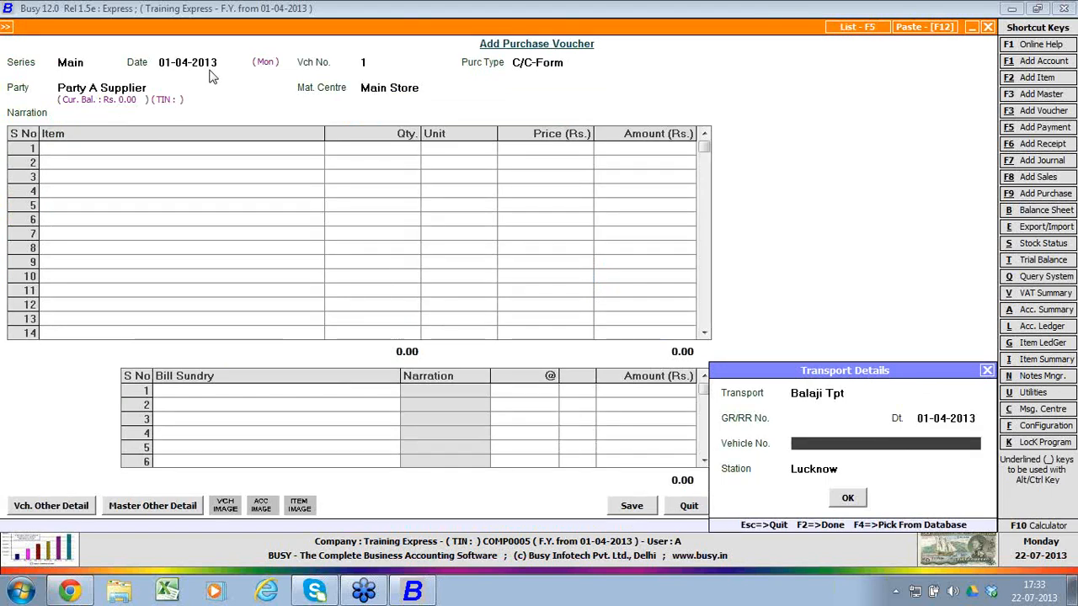
pyautogui.press('Return')
pyautogui.press('Return')
pyautogui.press('Return')
# Step: Create a new item master for the voucher, named Item A with alias 01 and the same print name
pyautogui.hotkey('alt', 'F2')
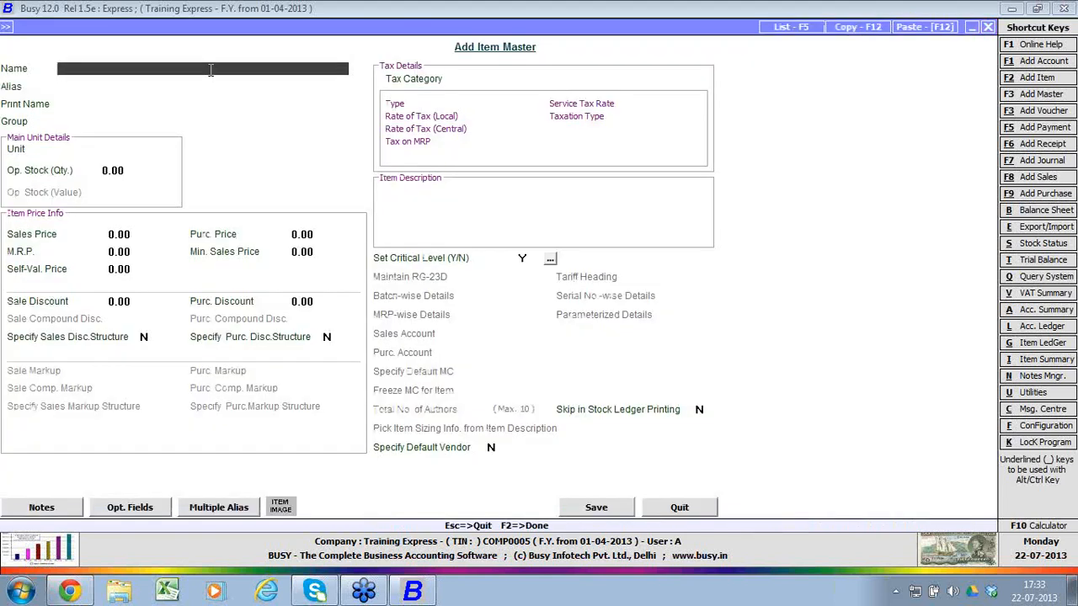
pyautogui.write('item A')
pyautogui.press('Return')
pyautogui.press('Return')
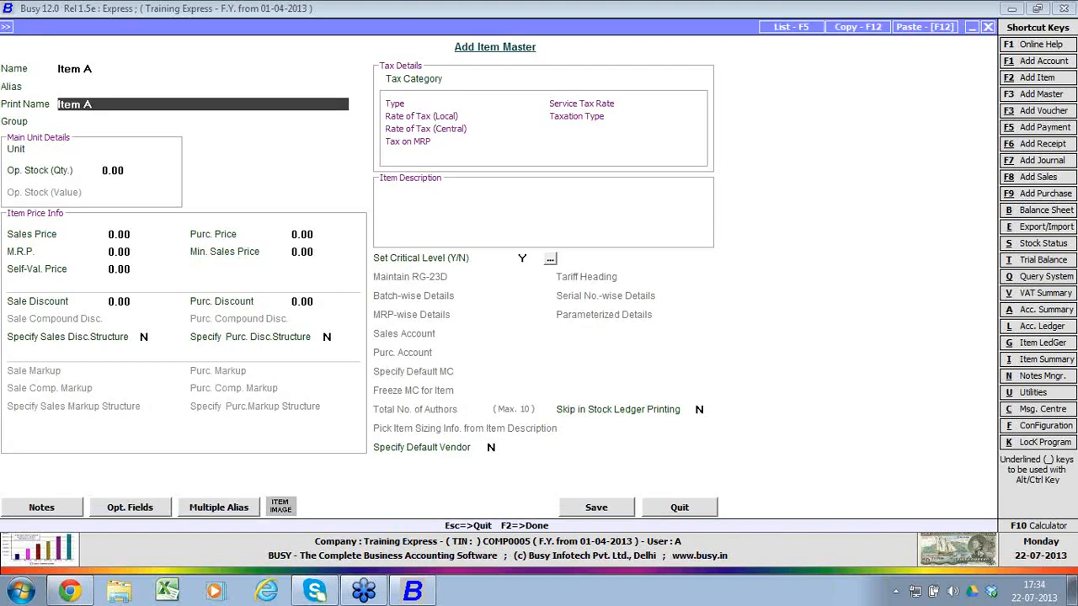
pyautogui.press('Up')
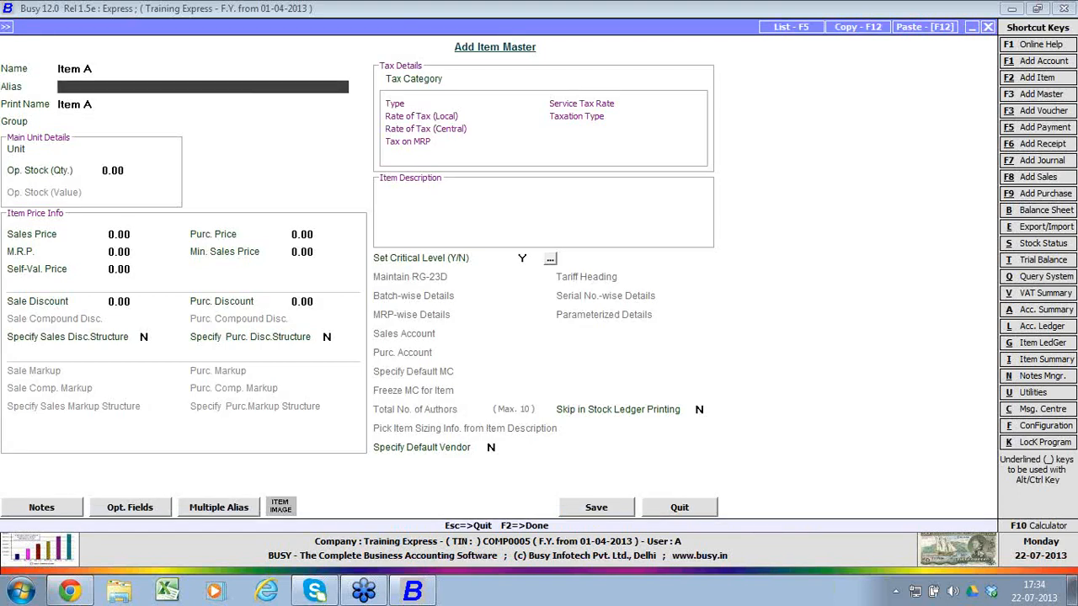
pyautogui.write('01')
pyautogui.press('Return')
pyautogui.press('Return')
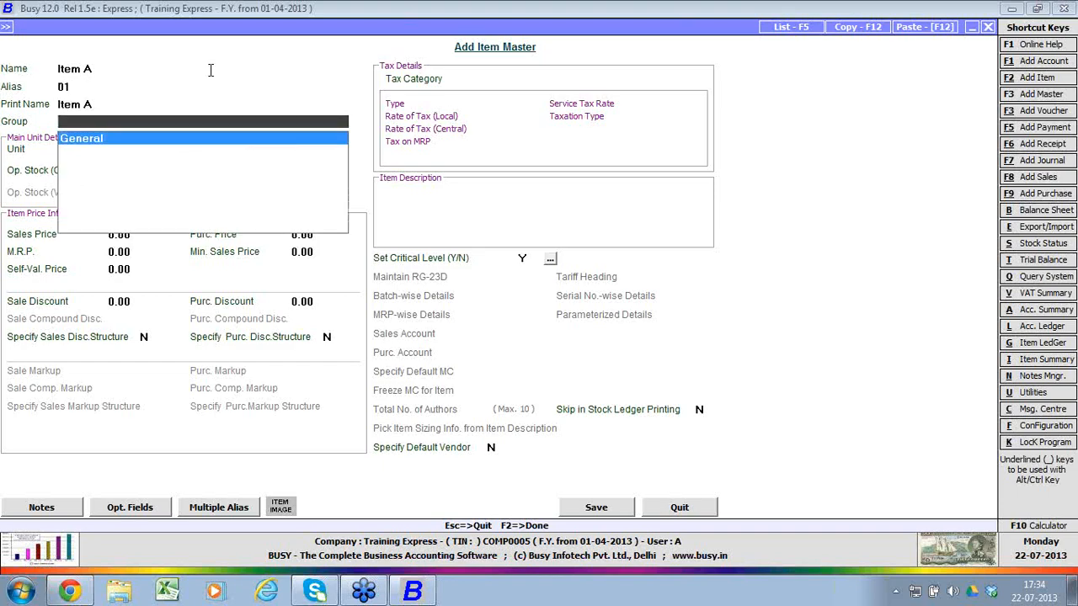
# Step: Assign Item A to the General group with unit Pcs. and opening stock 0.00, viewing the blank group and unit creation forms along the way
pyautogui.press('F3')
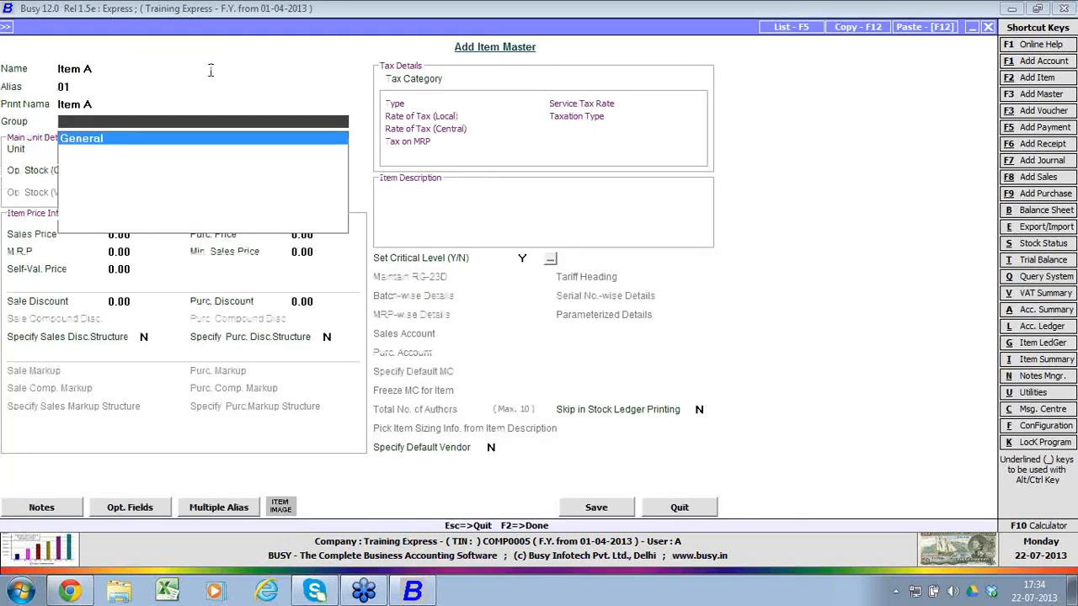
pyautogui.press('Return')
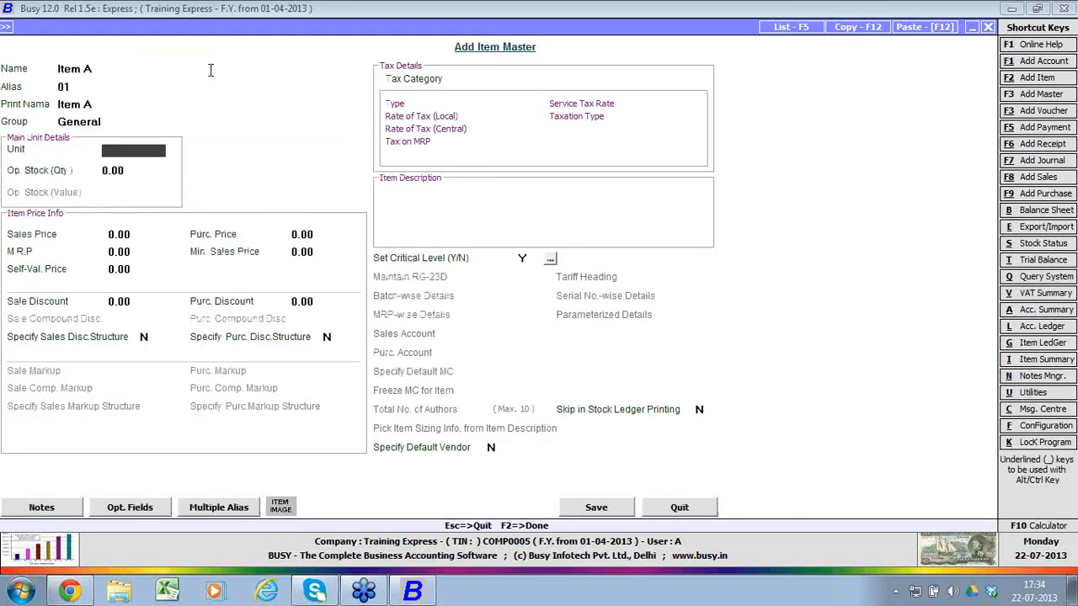
pyautogui.write('p')
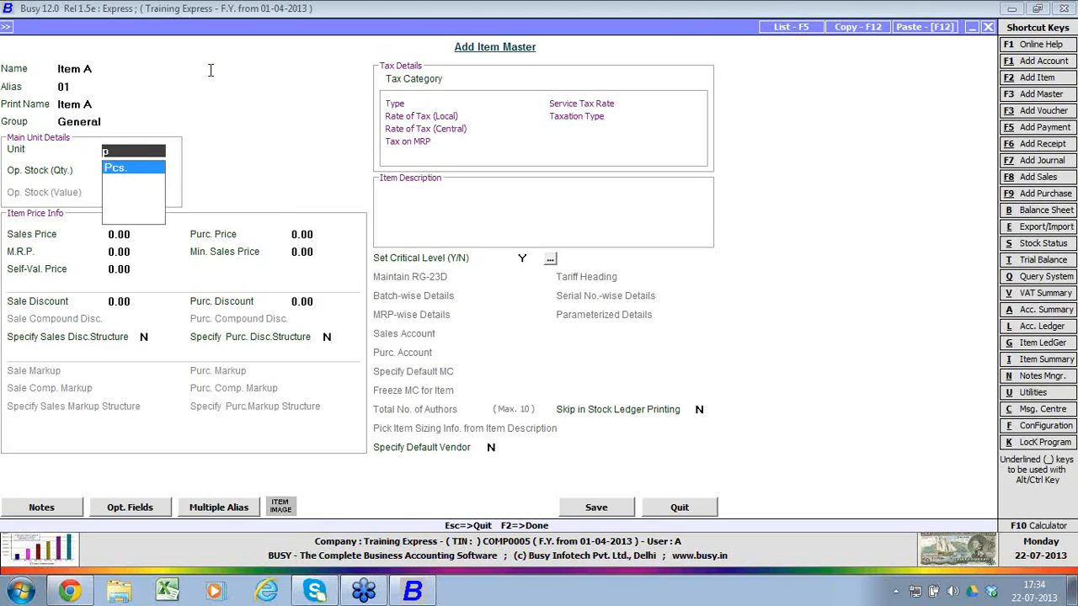
pyautogui.press('F3')
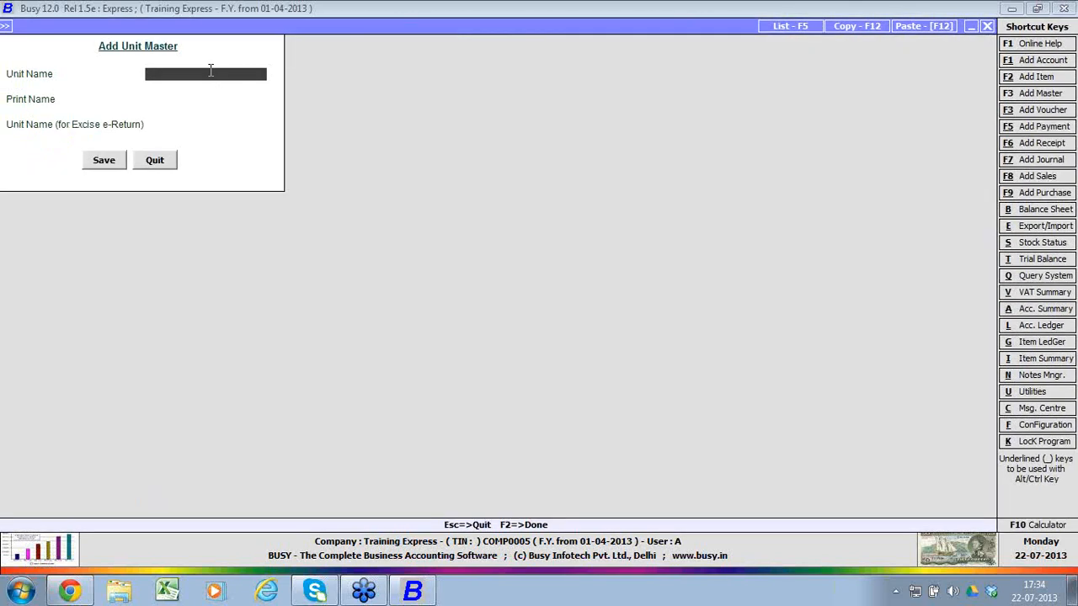
pyautogui.press('Escape')
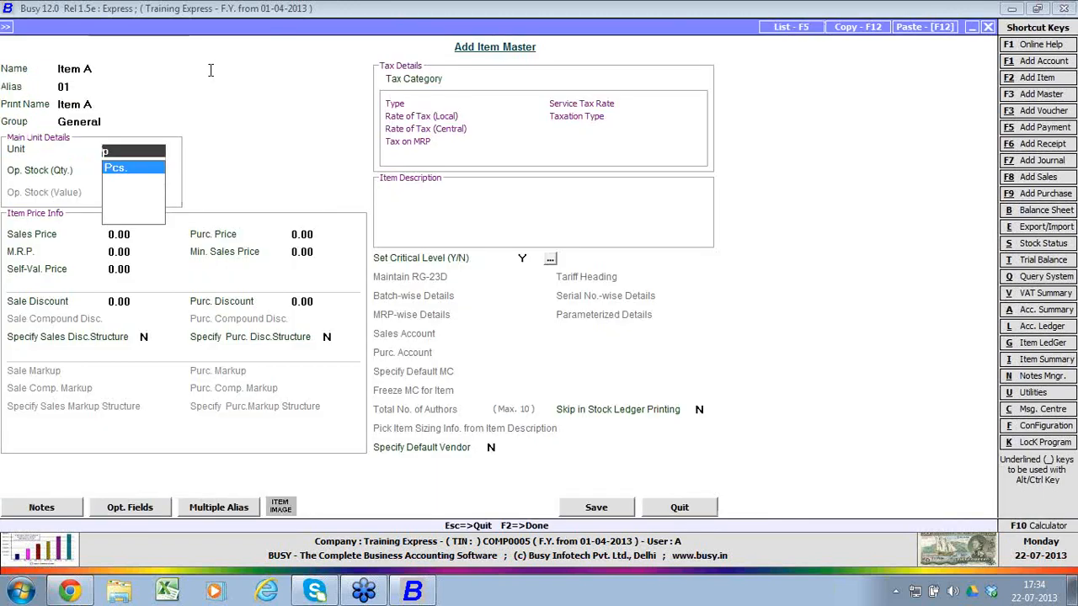
pyautogui.press('Return')
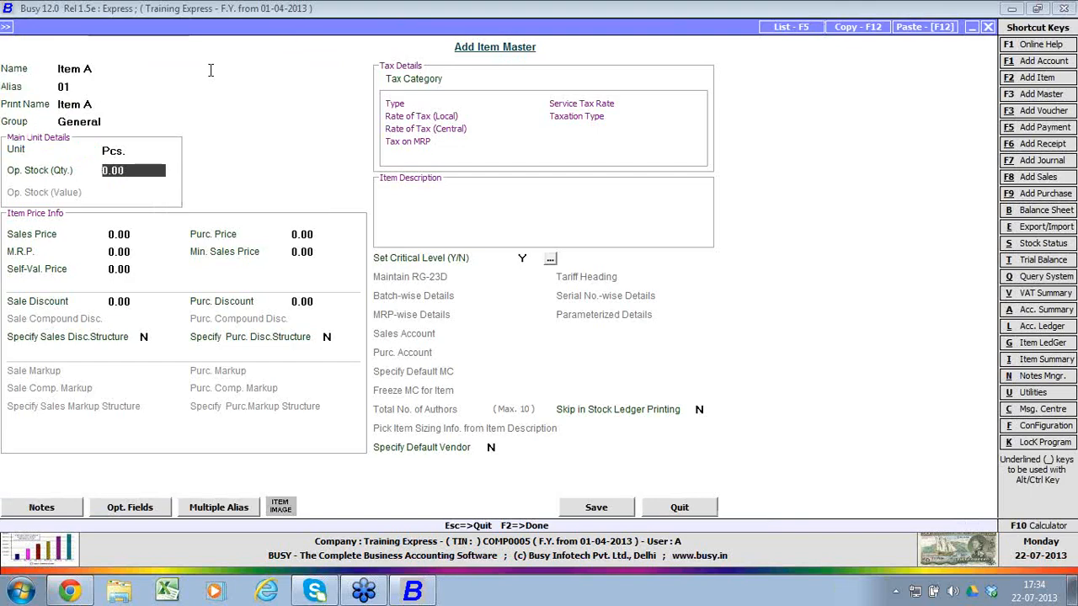
pyautogui.press('Return')
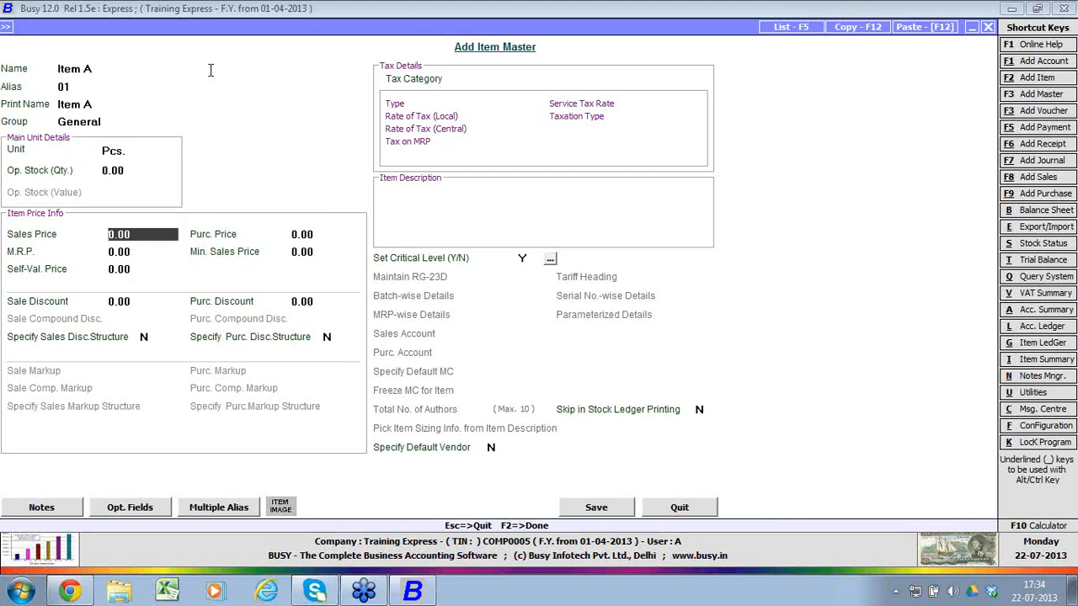
# Step: Set Item A's sales price to 100 and purchase price to 50, leaving the other prices at 0.00
pyautogui.press('Return')
pyautogui.press('Return')
pyautogui.press('Return')
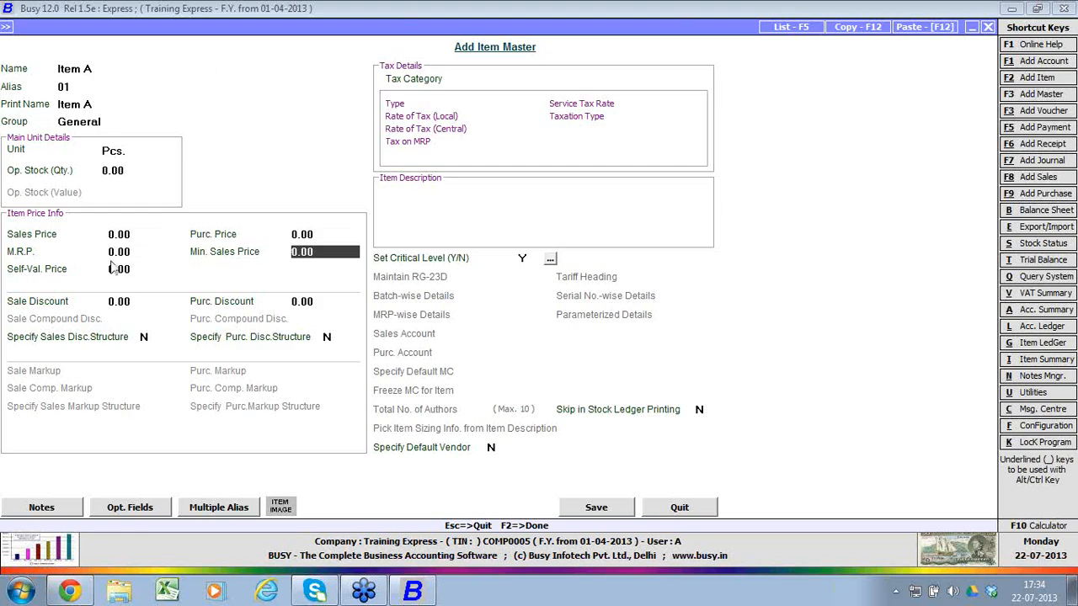
pyautogui.click(133, 240)
pyautogui.press('BackSpace')
pyautogui.press('BackSpace')
pyautogui.press('BackSpace')
pyautogui.press('BackSpace')
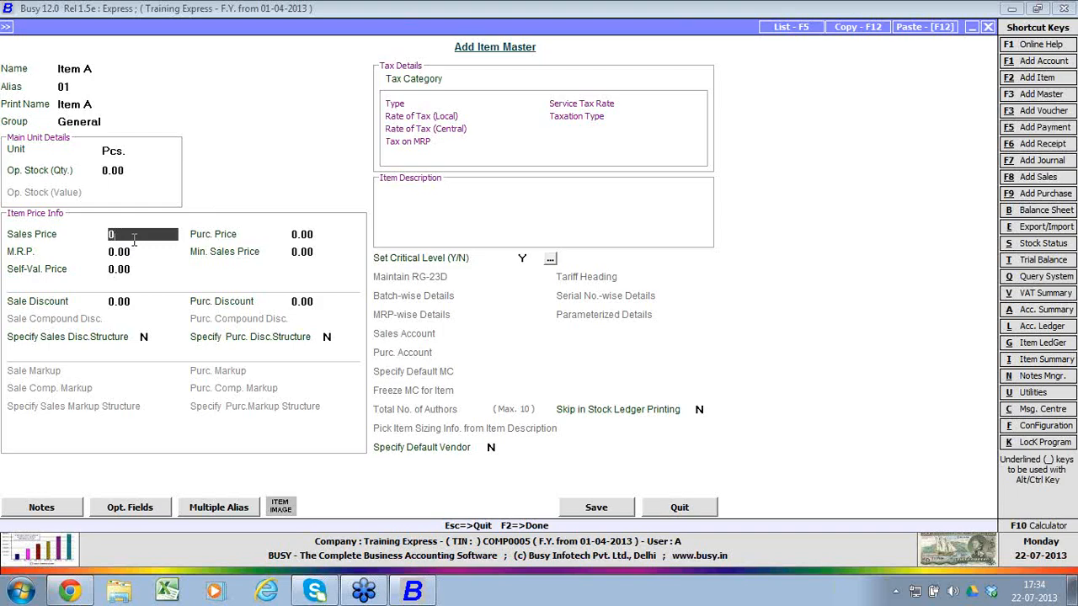
pyautogui.write('100')
pyautogui.press('Return')
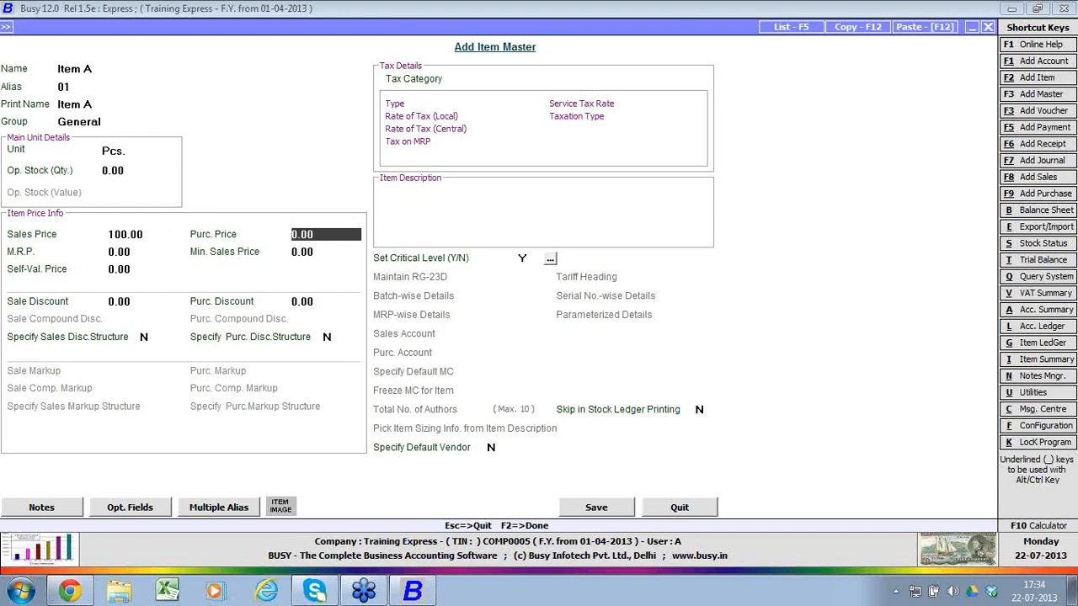
pyautogui.write('50')
pyautogui.press('Return')
pyautogui.press('Return')
pyautogui.press('Return')
pyautogui.press('Return')
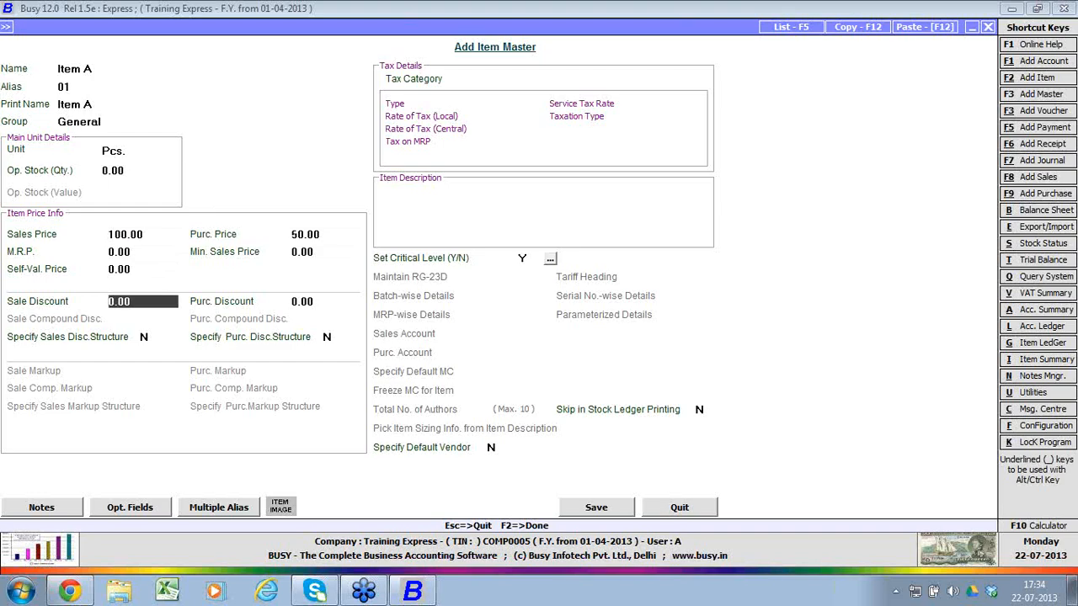
# Step: Keep Item A's sale and purchase discounts at 0.00 and both discount structure options at N
pyautogui.press('Return')
pyautogui.press('Return')
pyautogui.press('Return')
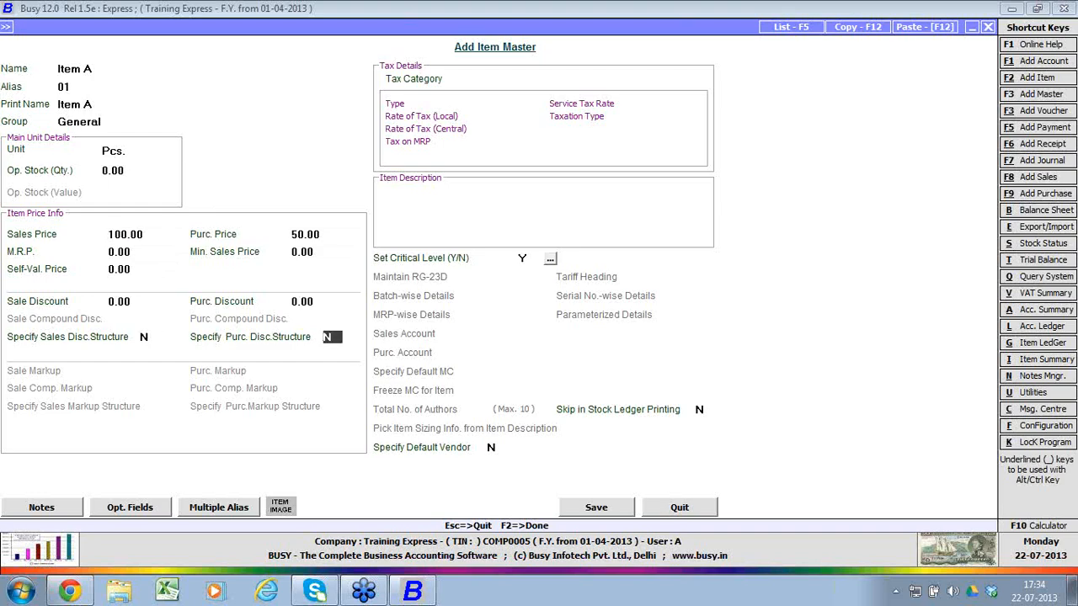
pyautogui.press('Return')
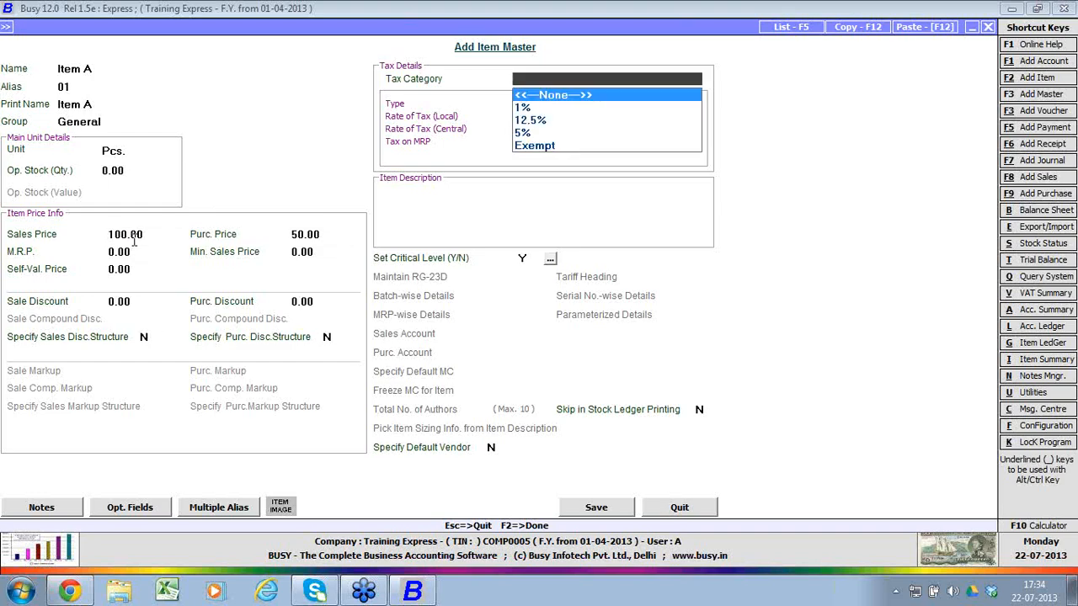
# Step: Assign the 5% tax category to Item A, viewing the blank tax category creation form along the way
pyautogui.press('Down')
pyautogui.press('Down')
pyautogui.press('Down')
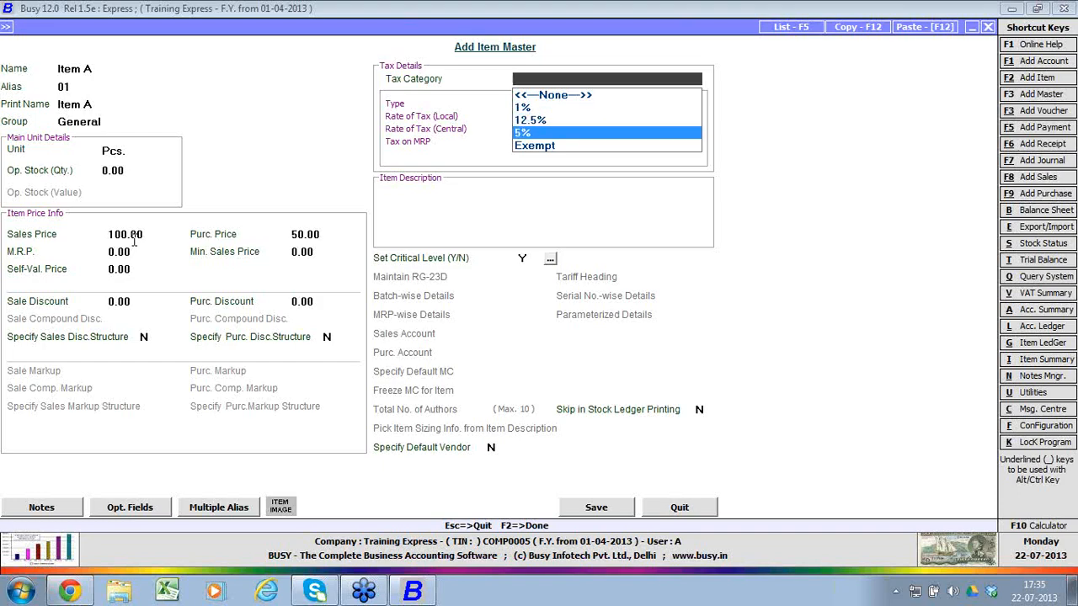
pyautogui.press('F3')
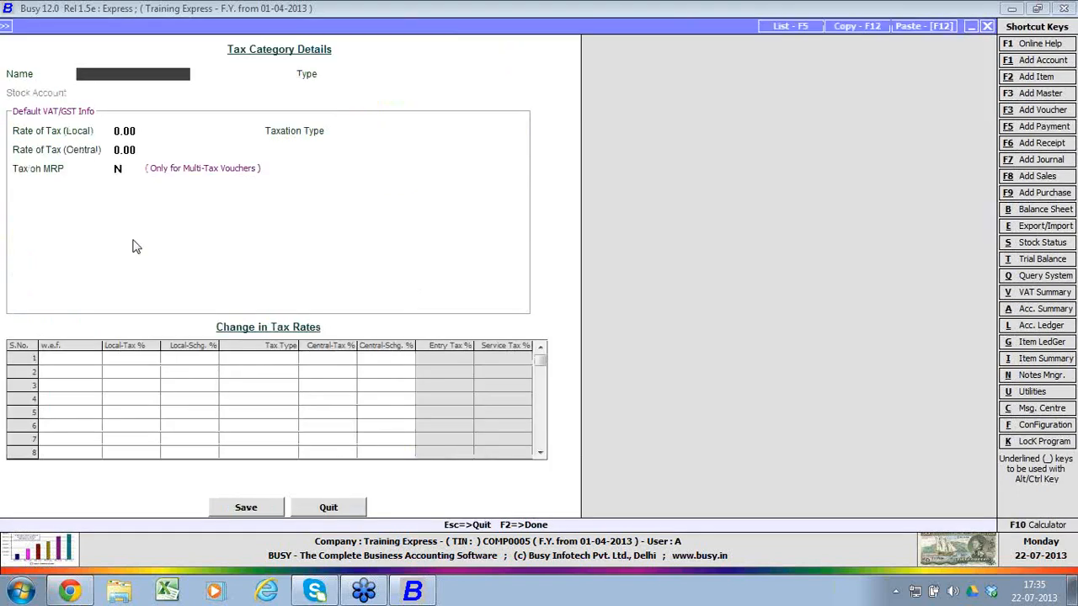
pyautogui.press('Escape')
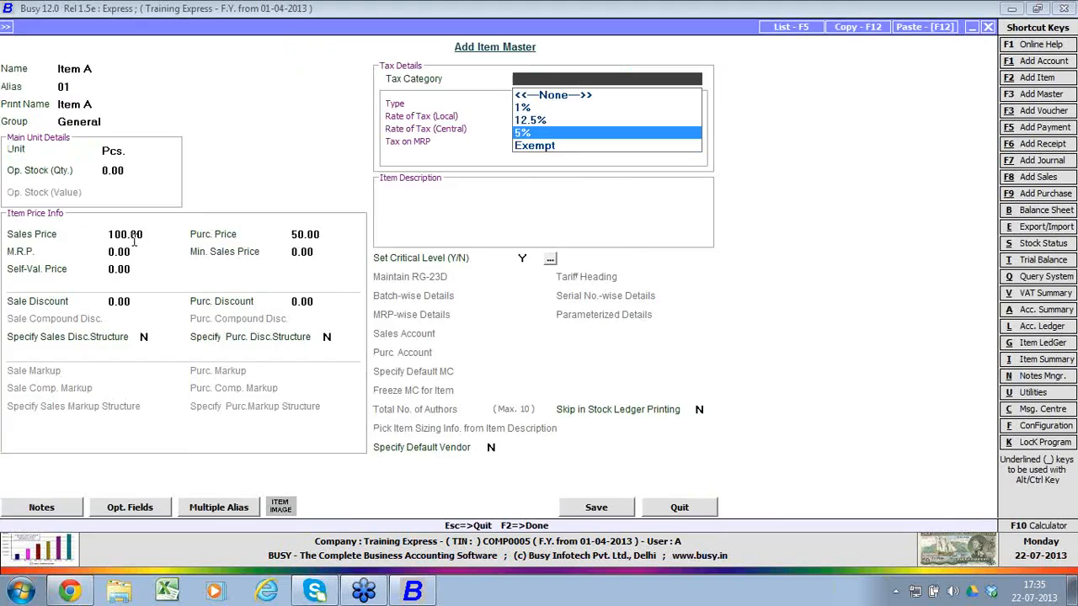
pyautogui.press('Return')
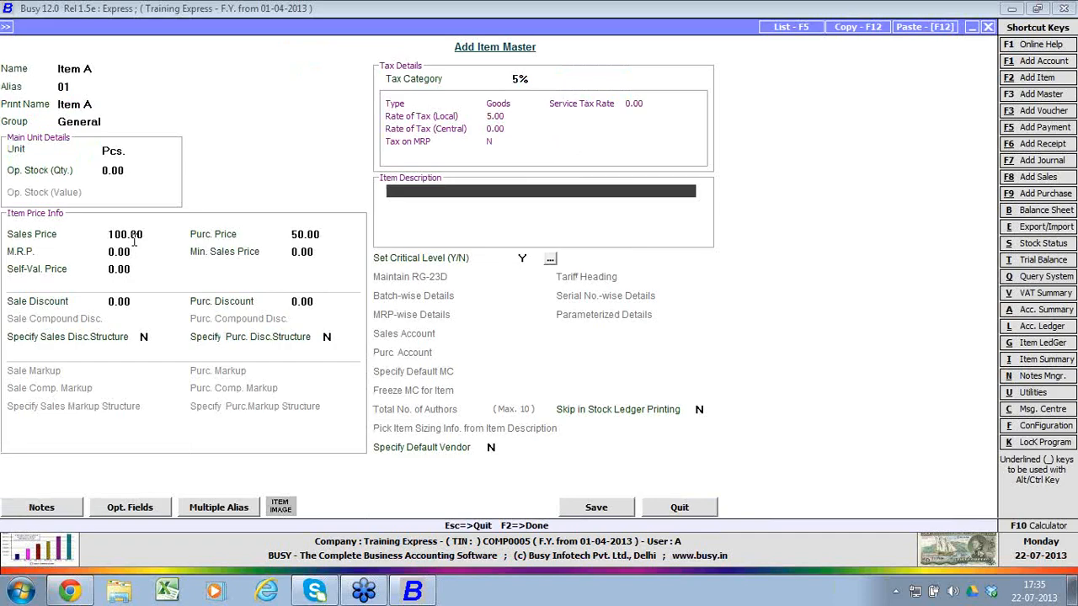
# Step: Leave Item A's description lines blank and view its critical level settings without entering any levels
pyautogui.press('Return')
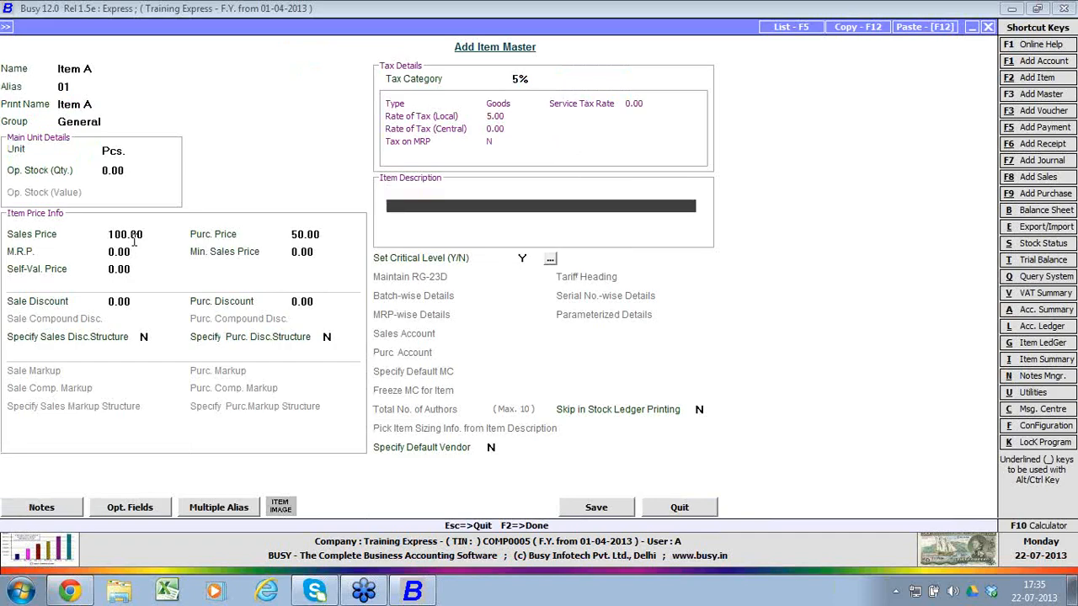
pyautogui.press('Return')
pyautogui.press('Return')
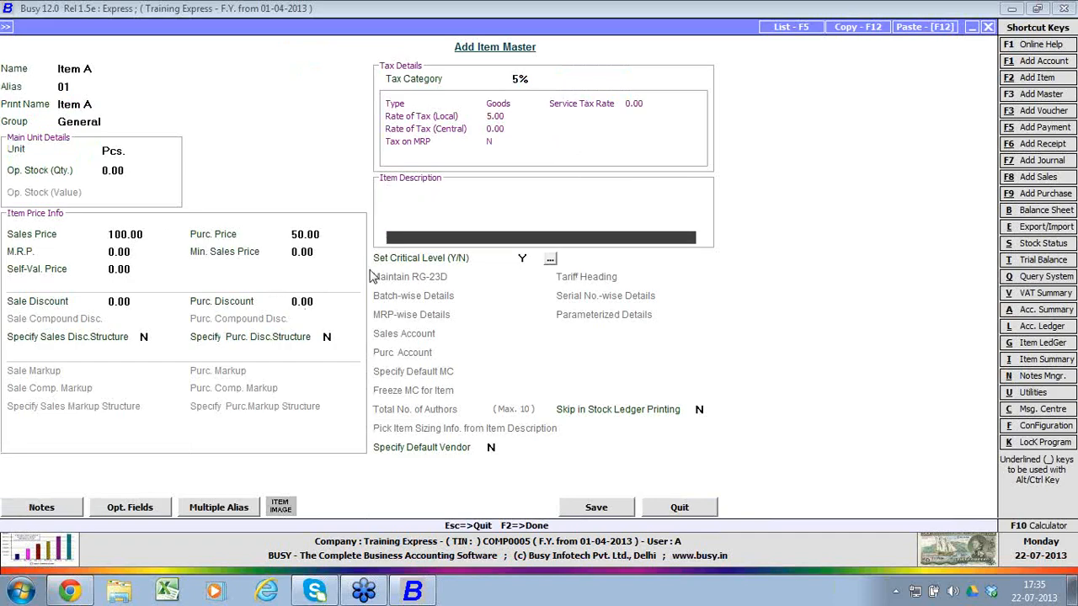
pyautogui.click(550, 258)
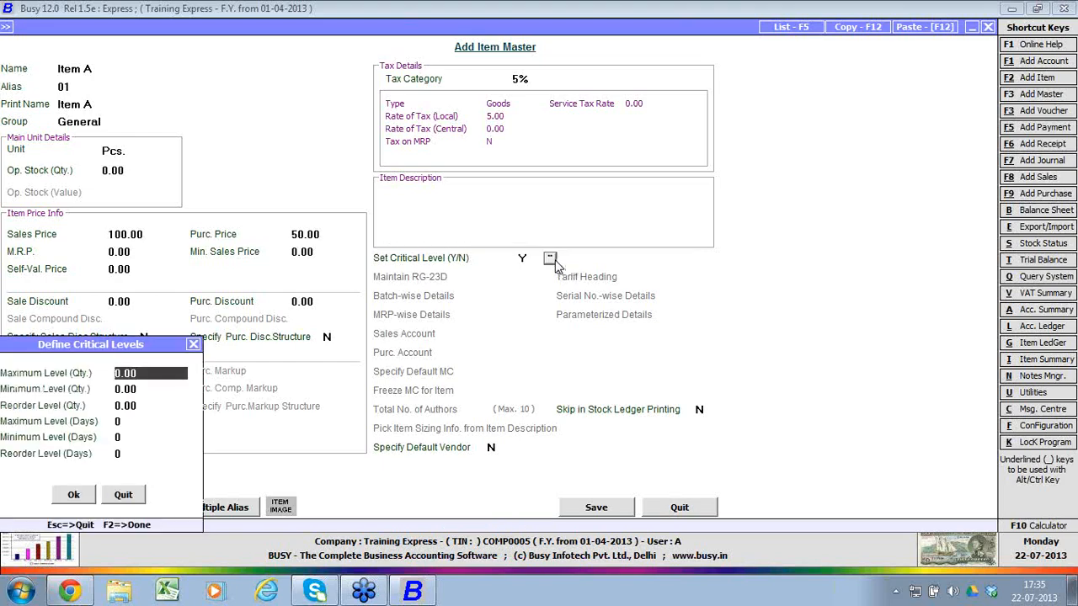
pyautogui.press('Escape')
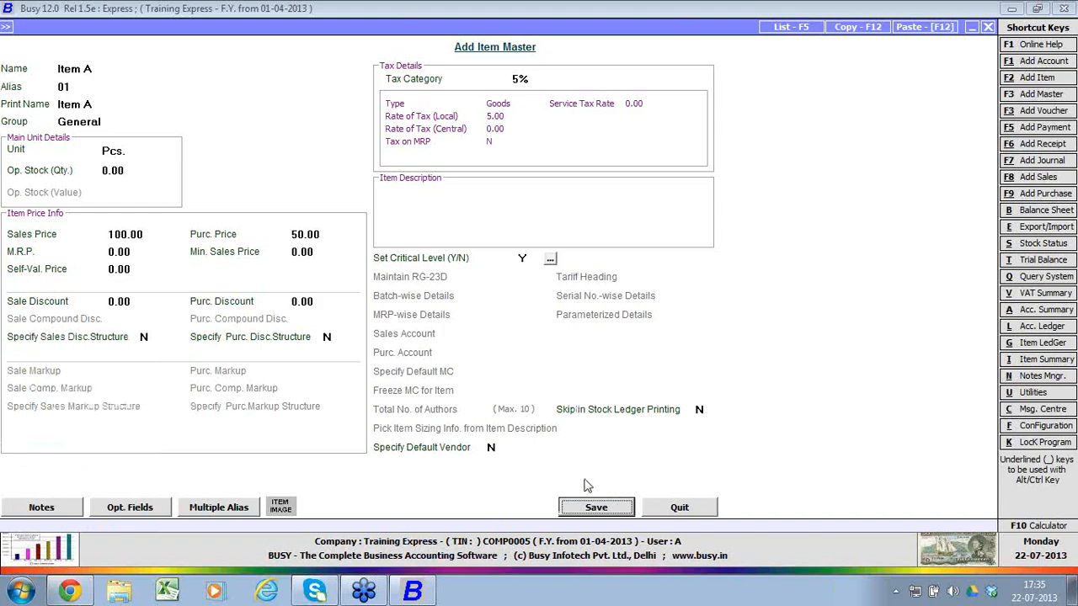
# Step: Save the Item A master and return to the purchase voucher
pyautogui.click(594, 507)
pyautogui.click(496, 448)
pyautogui.click(595, 507)
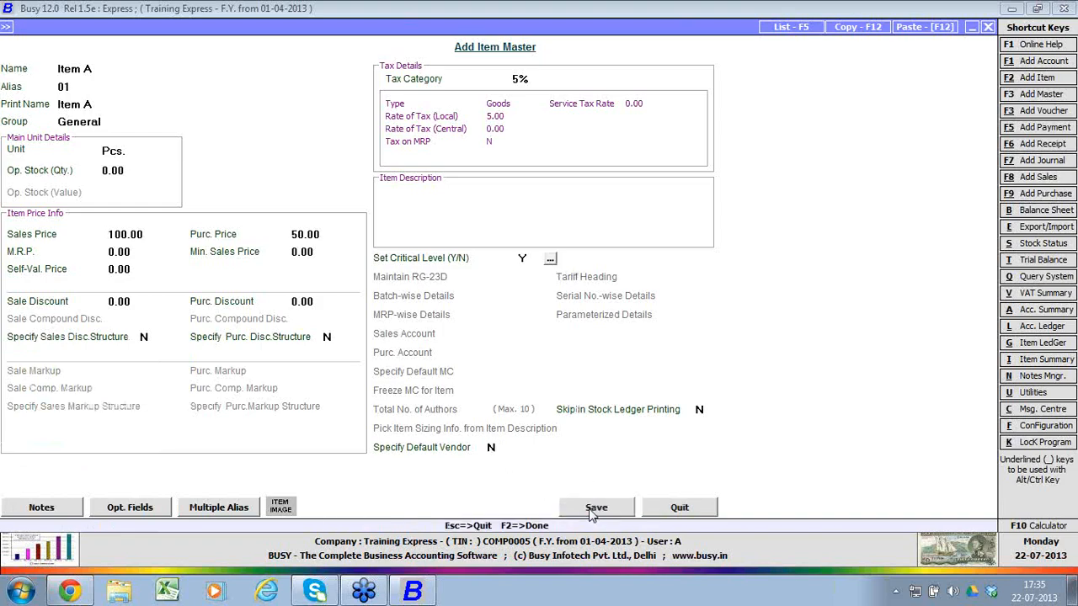
# Step: Enter a quantity of 100 Pcs. for Item A at a price of 50.00 and finish the item list
pyautogui.write('100')
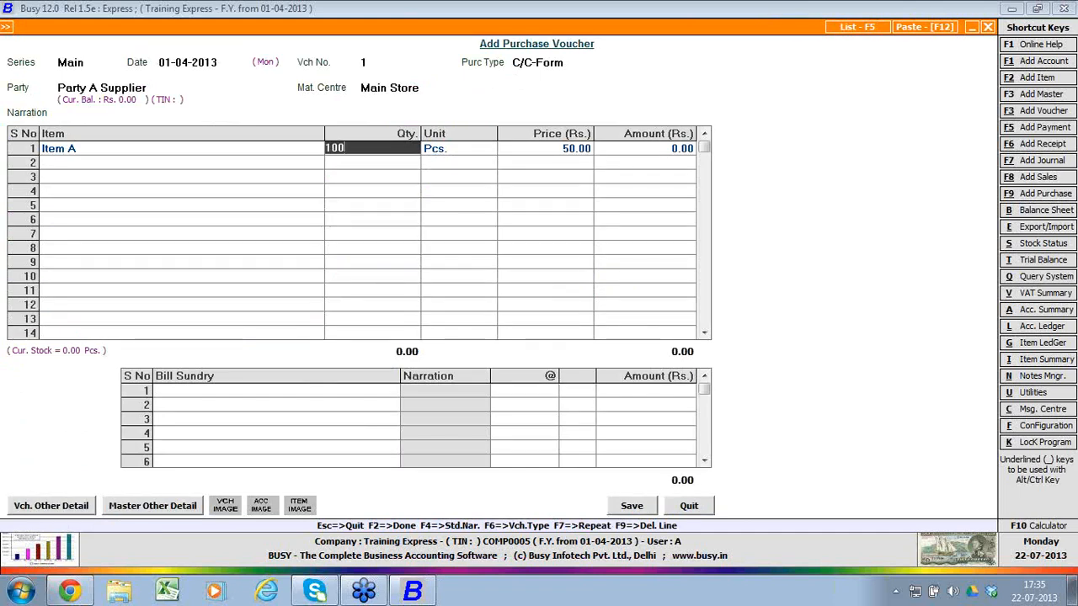
pyautogui.press('Return')
pyautogui.press('Return')
pyautogui.press('Return')
pyautogui.press('Return')
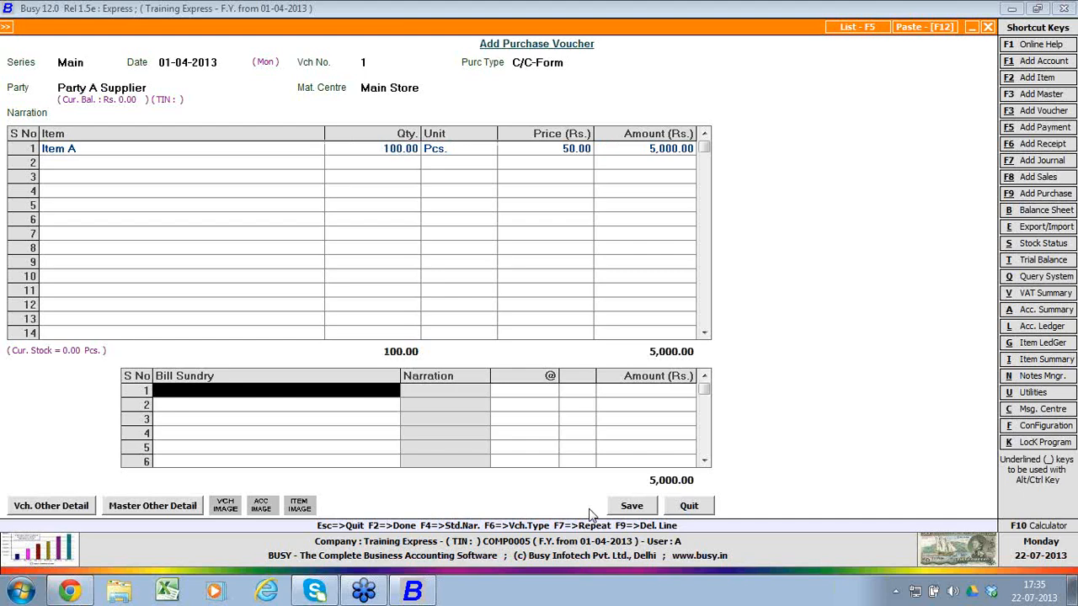
# Step: Create and save an additive bill sundry named Packing Charges with nature Others and default value 0.000
pyautogui.press('F3')
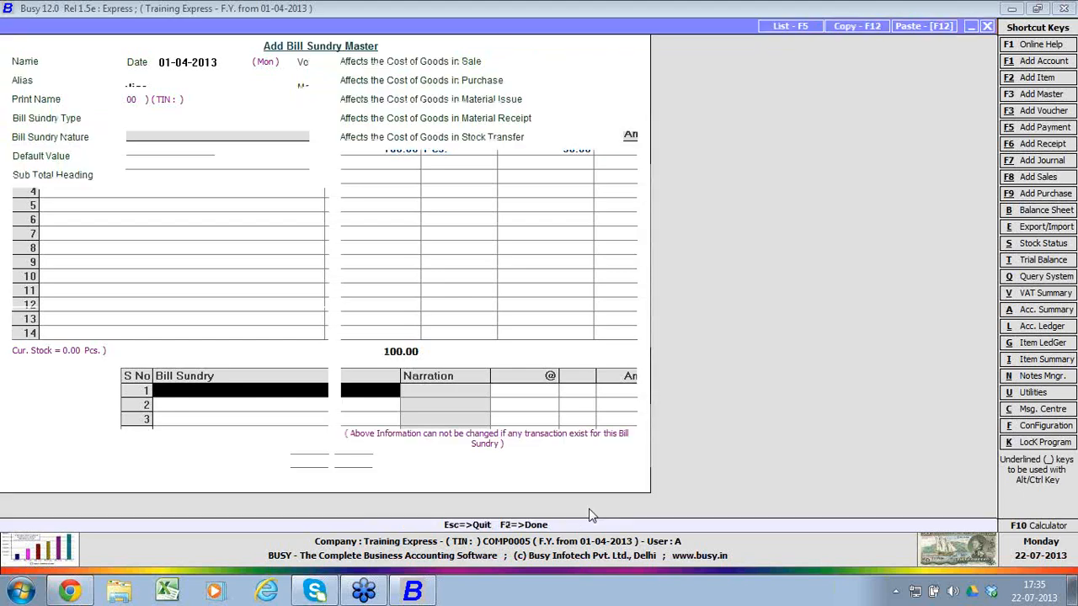
pyautogui.write('pac')
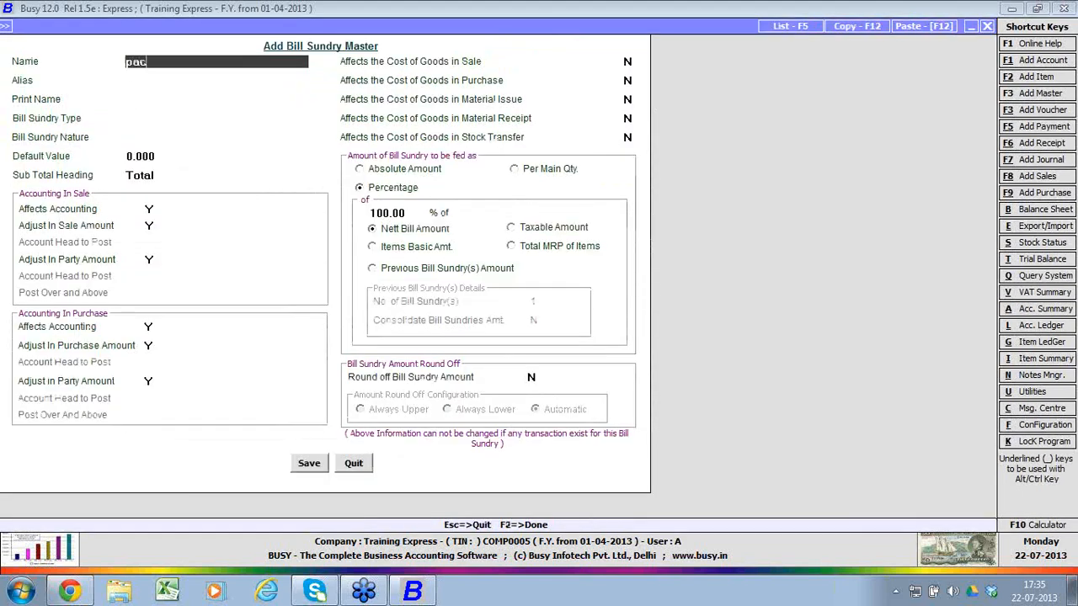
pyautogui.write('king charges')
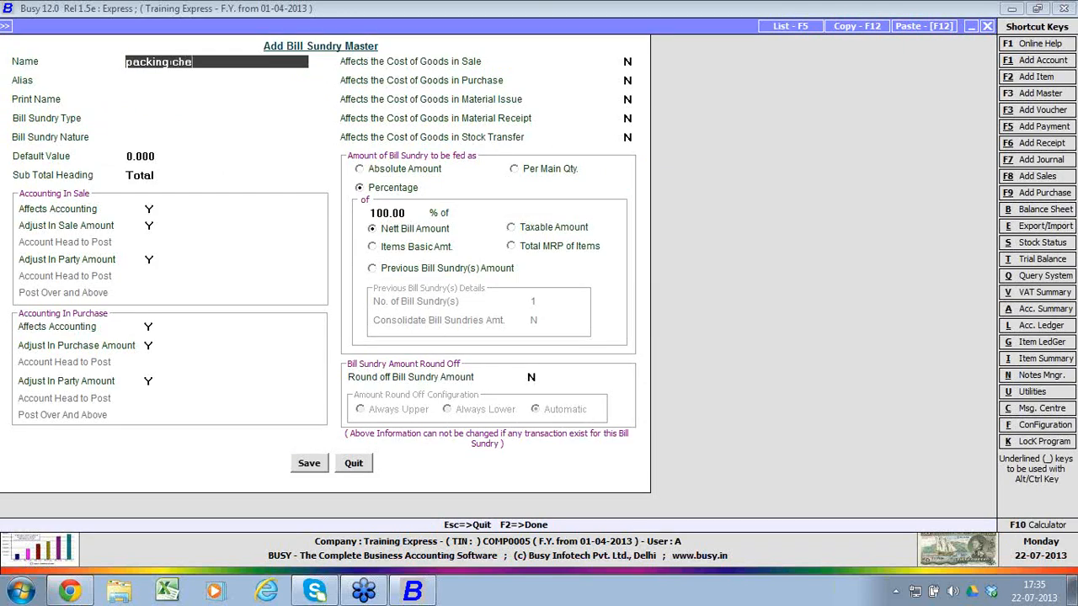
pyautogui.press('Return')
pyautogui.press('Return')
pyautogui.press('Return')
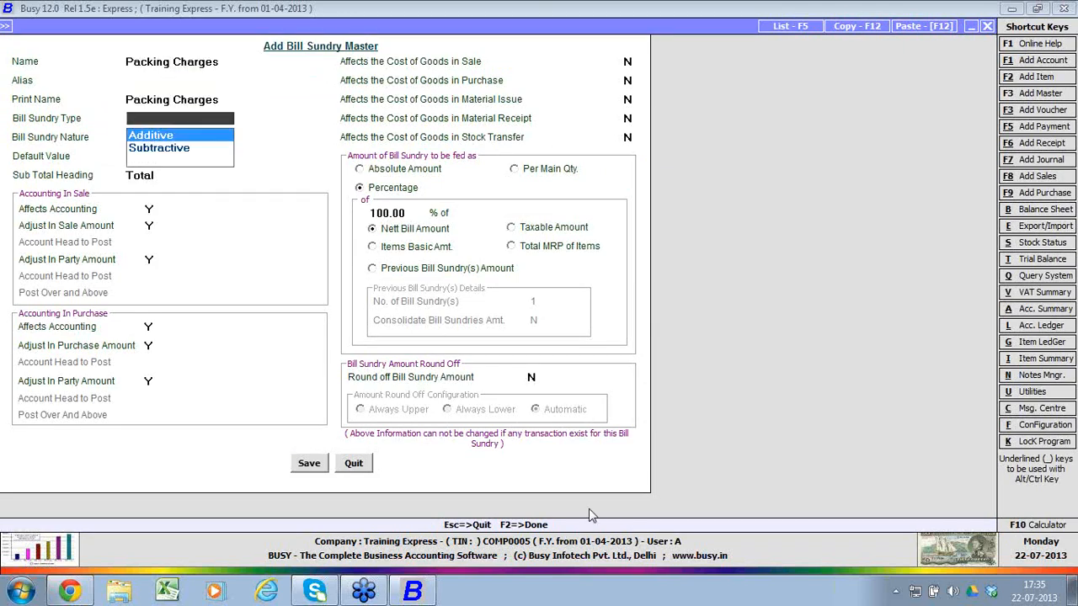
pyautogui.press('Return')
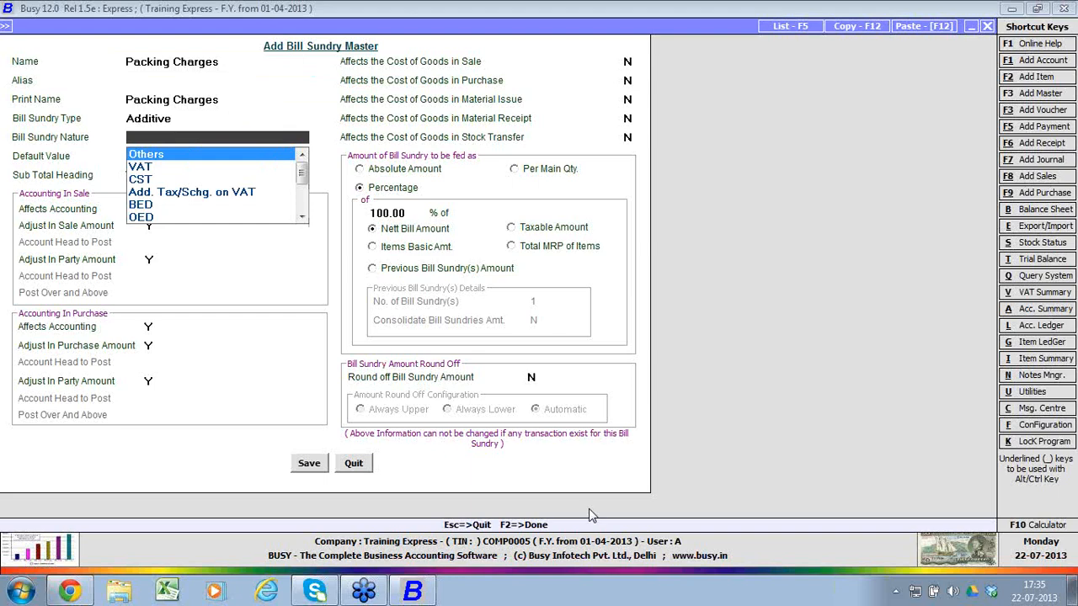
pyautogui.press('Return')
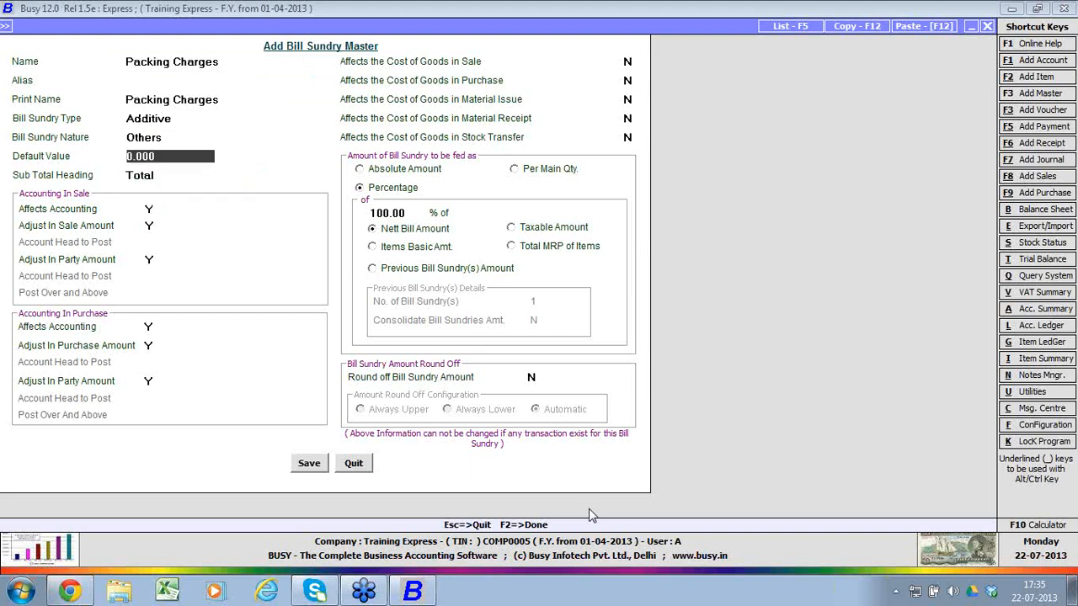
pyautogui.press('F2')
pyautogui.press('Return')
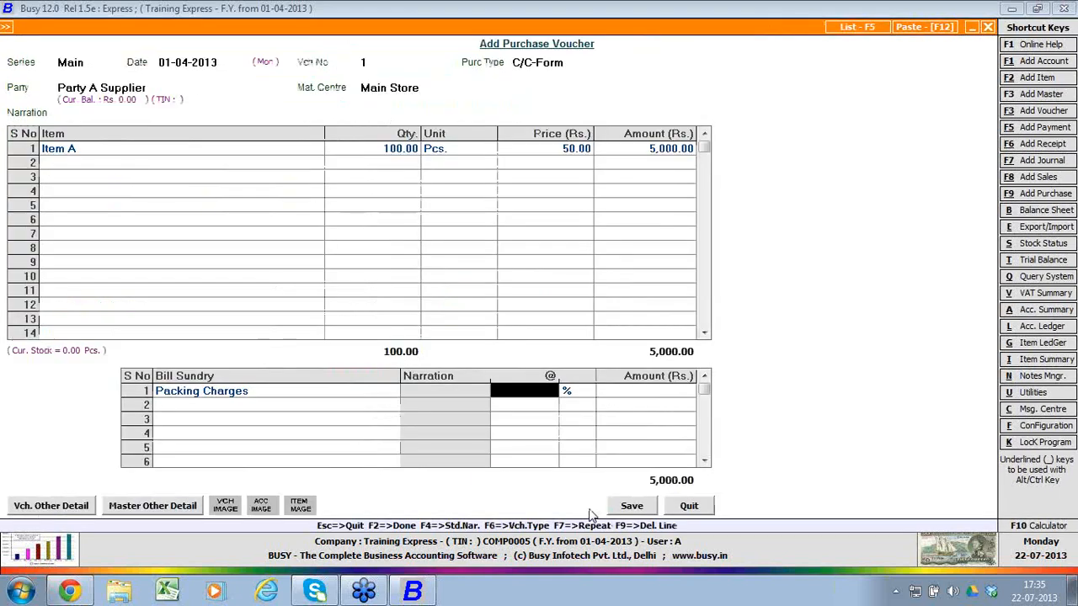
# Step: Charge Packing Charges at 10% and add Central Sales Tax at 2% to the purchase voucher
pyautogui.write('10')
pyautogui.press('Return')
pyautogui.press('Return')
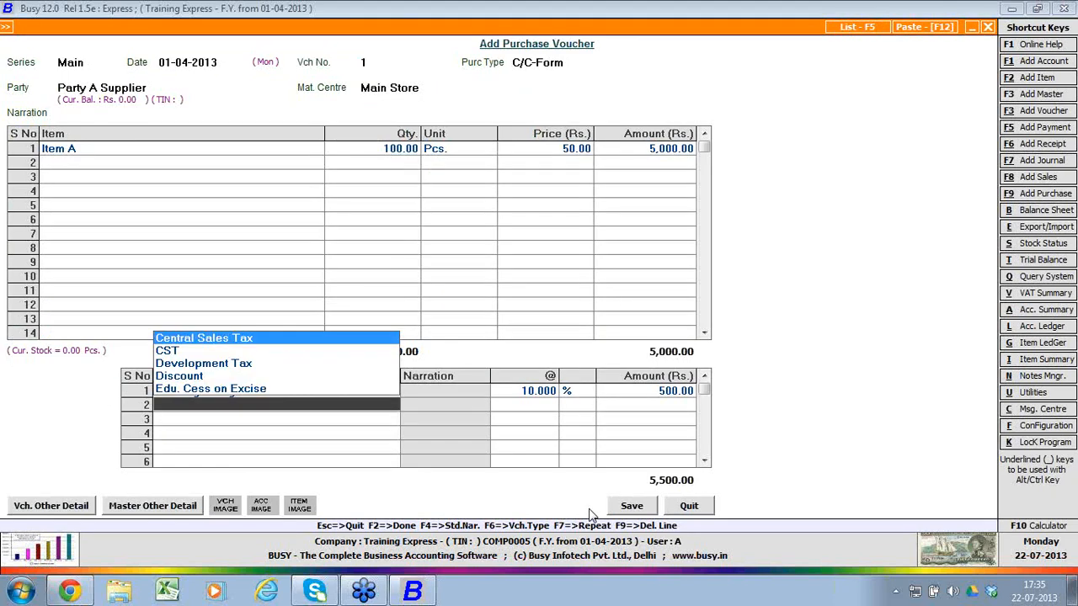
pyautogui.press('Return')
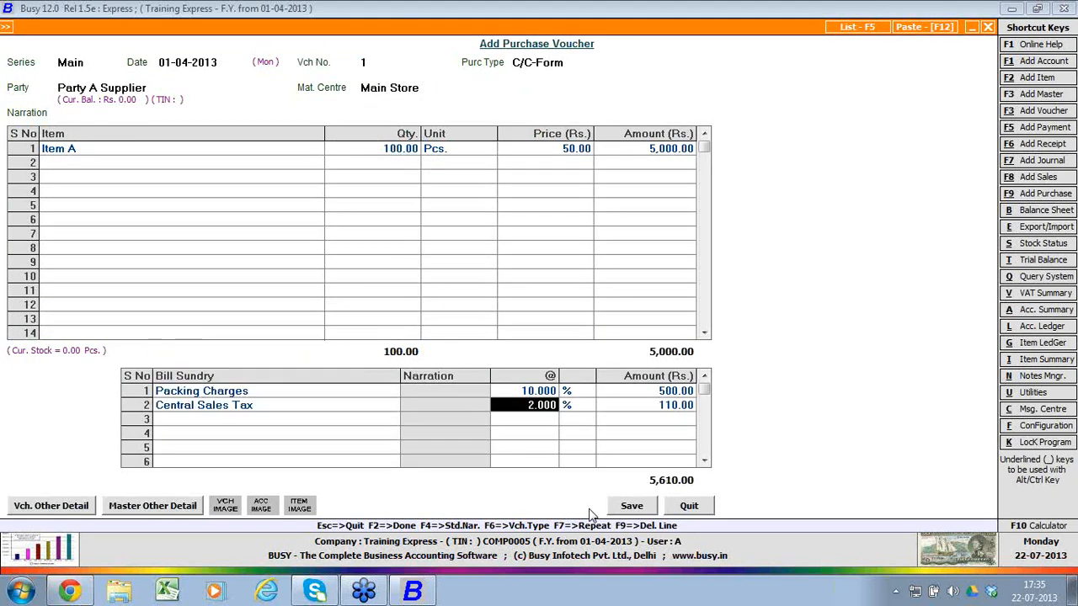
pyautogui.press('Return')
# Step: Accept the form issuable amount of 5610.00 and save the purchase voucher
pyautogui.press('F2')
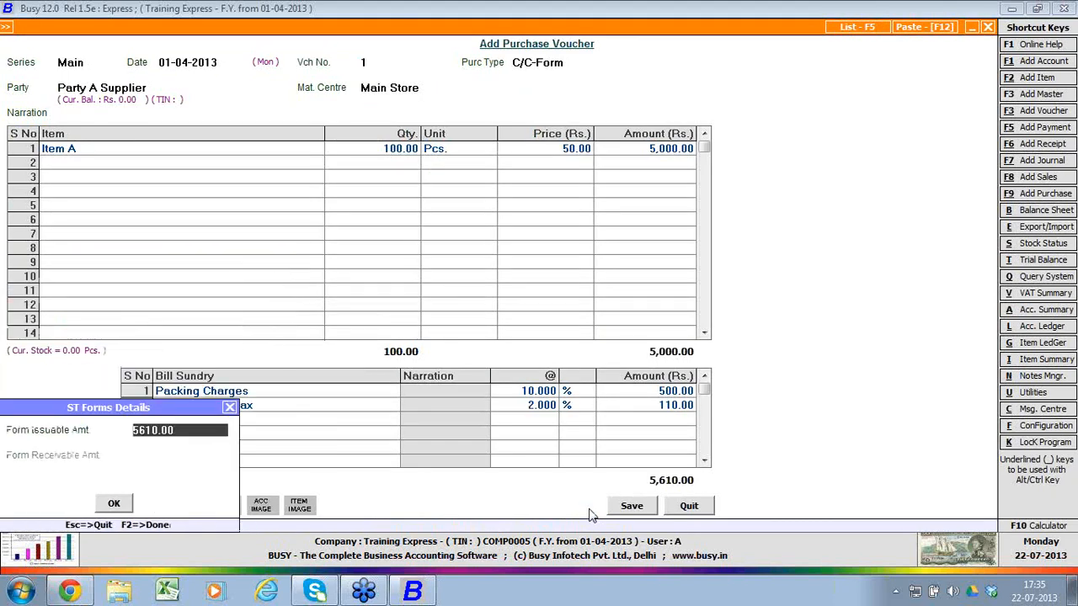
pyautogui.press('F2')
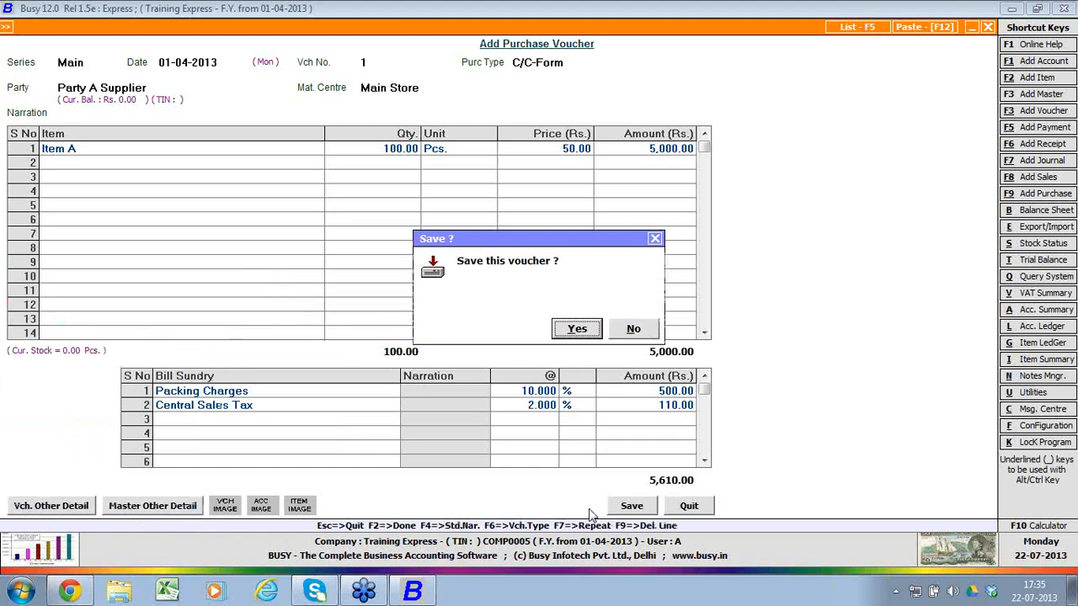
pyautogui.press('Return')
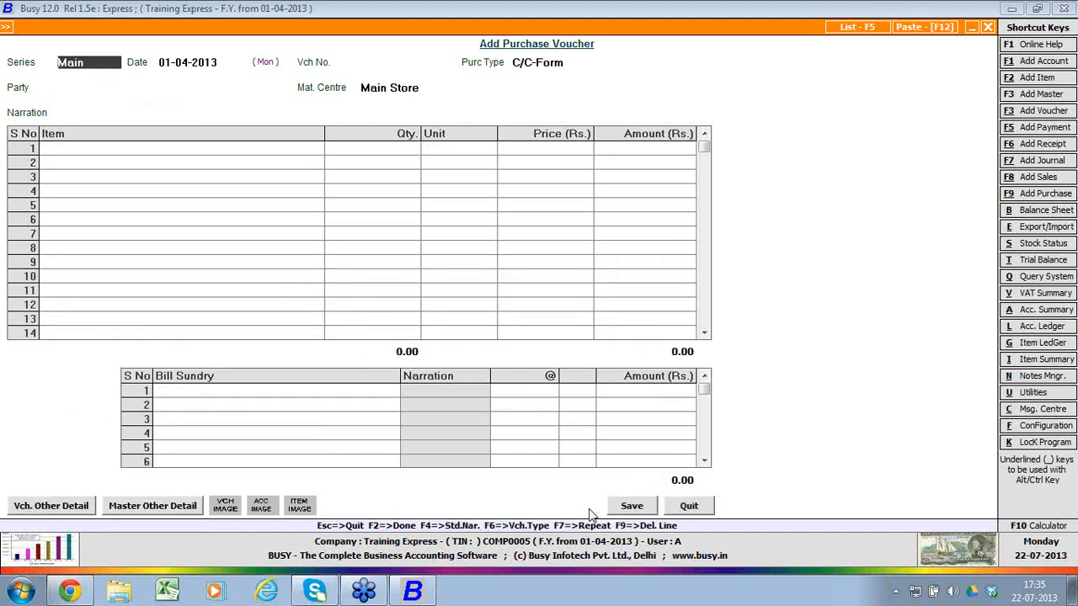
# Step: Leave purchase entry and start a sales voucher in series Main, dated 01-04-2013, with sale type VAT/5% (T)
pyautogui.press('Escape')
pyautogui.press('F8')
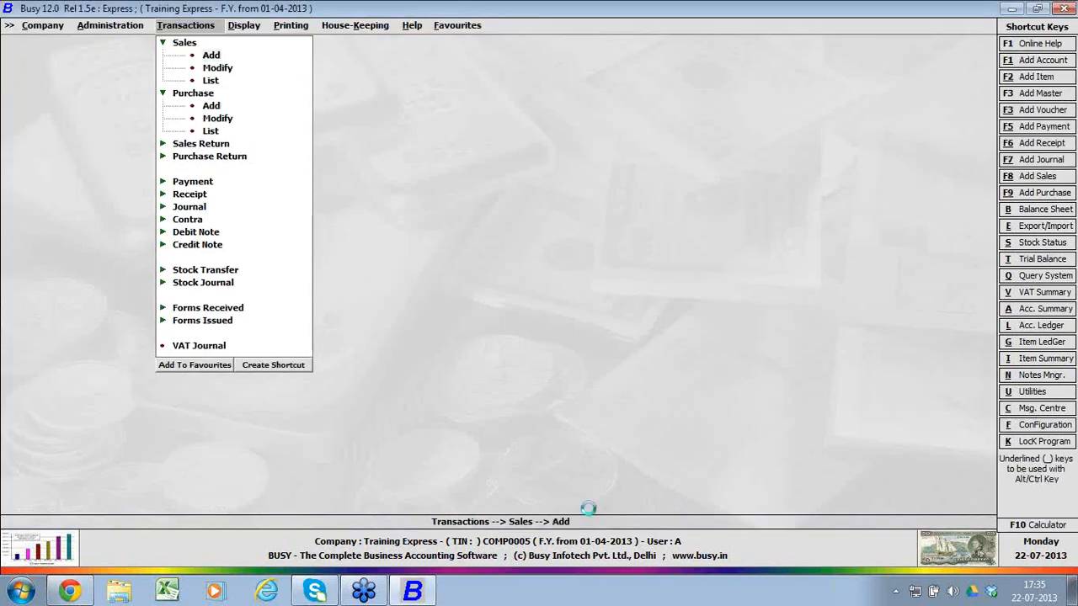
pyautogui.press('Return')
pyautogui.press('Return')
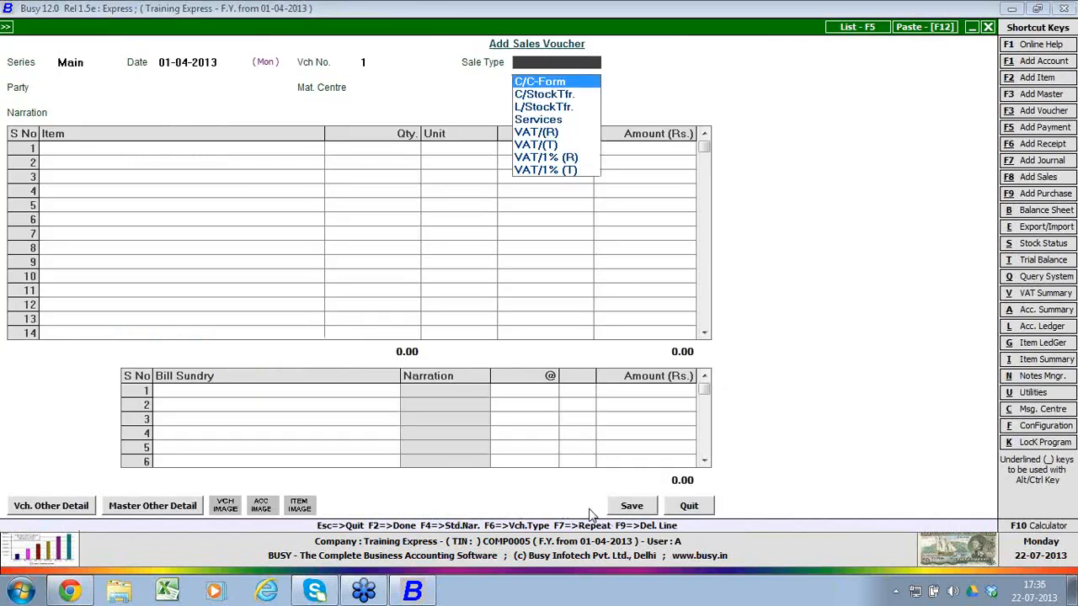
pyautogui.press('Return')
pyautogui.press('Up')
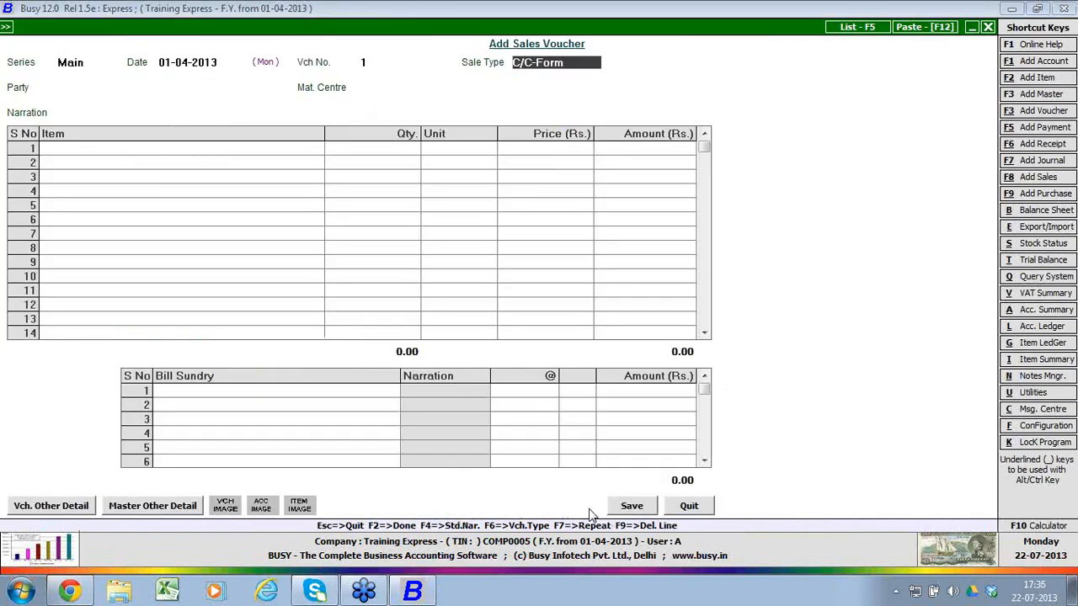
pyautogui.write('vat')
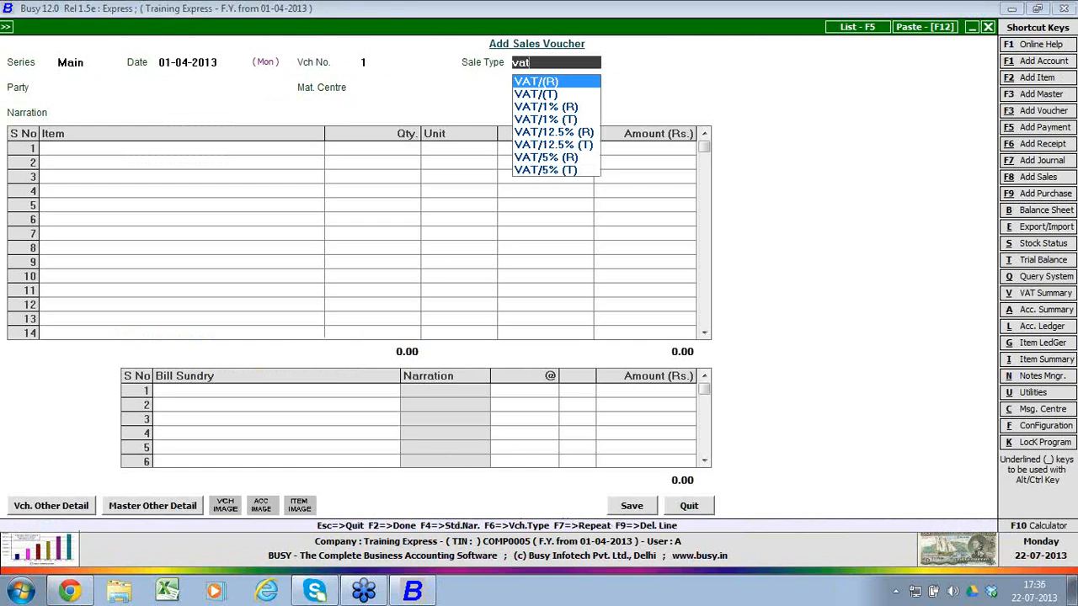
pyautogui.press('Down')
pyautogui.press('Down')
pyautogui.press('Down')
pyautogui.press('Down')
pyautogui.press('Down')
pyautogui.press('Down')
pyautogui.press('Down')
pyautogui.press('Return')
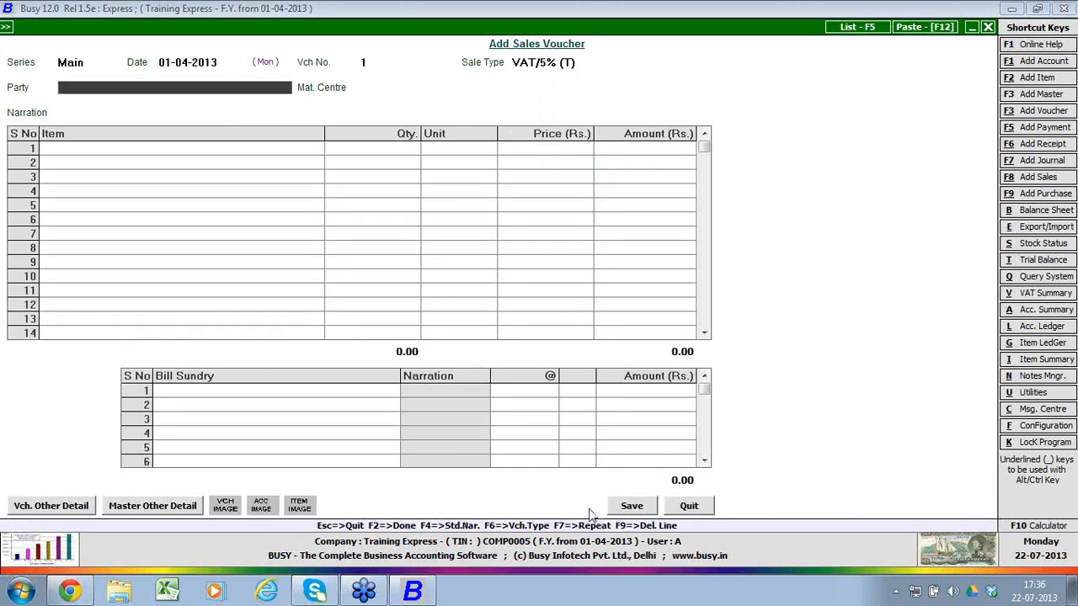
# Step: Create a new account for the sales party named Partry B Buyer under the Sundry Debtors group
pyautogui.press('F3')
pyautogui.write('partr')
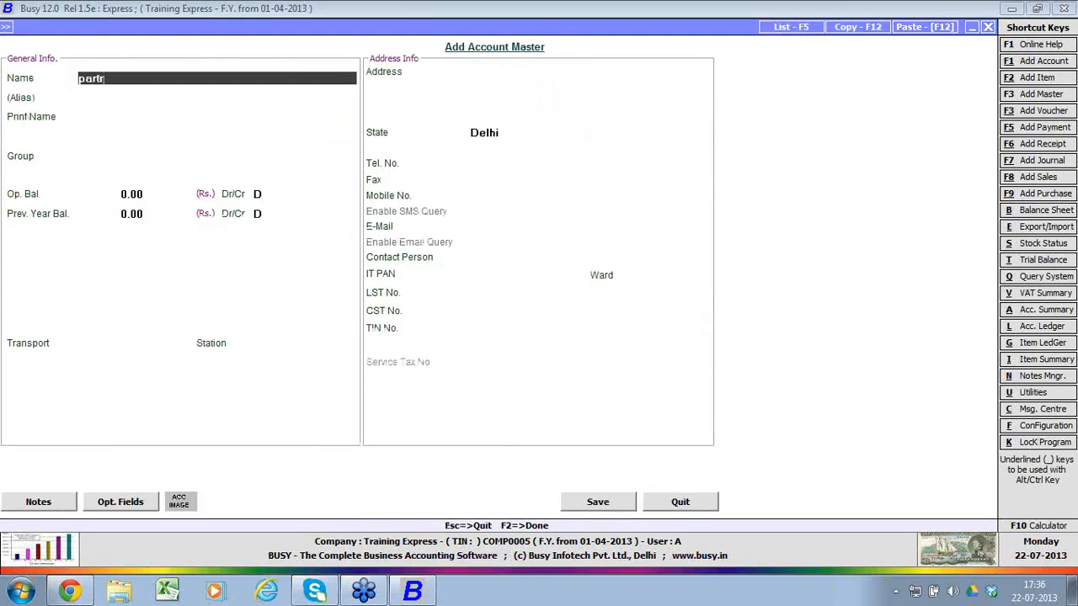
pyautogui.write('y b buyer')
pyautogui.press('Return')
pyautogui.write('sun')
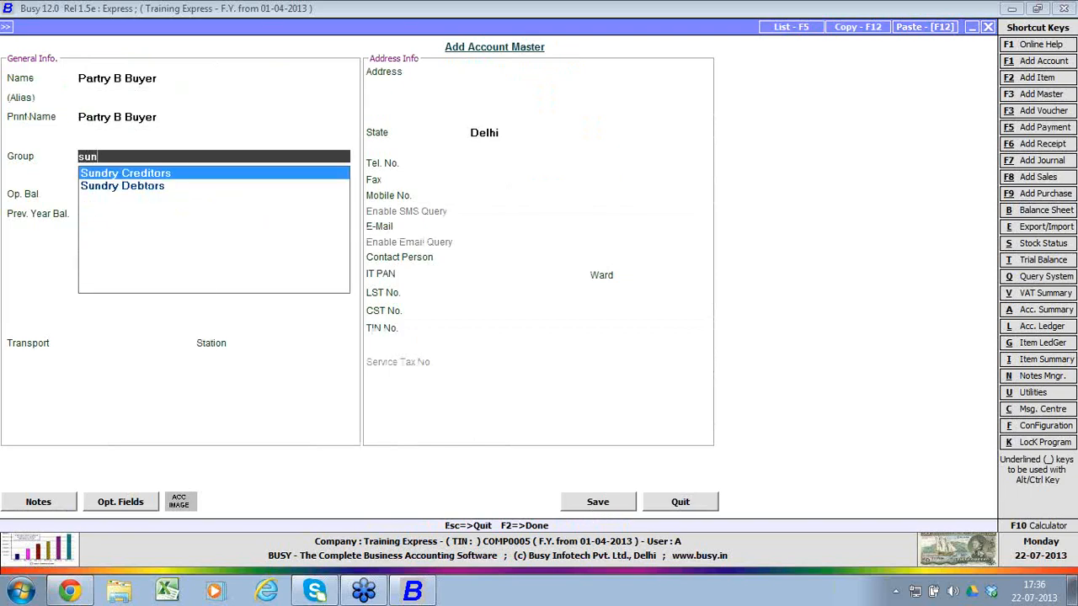
pyautogui.press('Down')
pyautogui.press('Return')
# Step: Enable bill-by-bill balancing for the buyer account with 30 credit days for sale, keeping the default sale and purchase type options at N
pyautogui.press('Return')
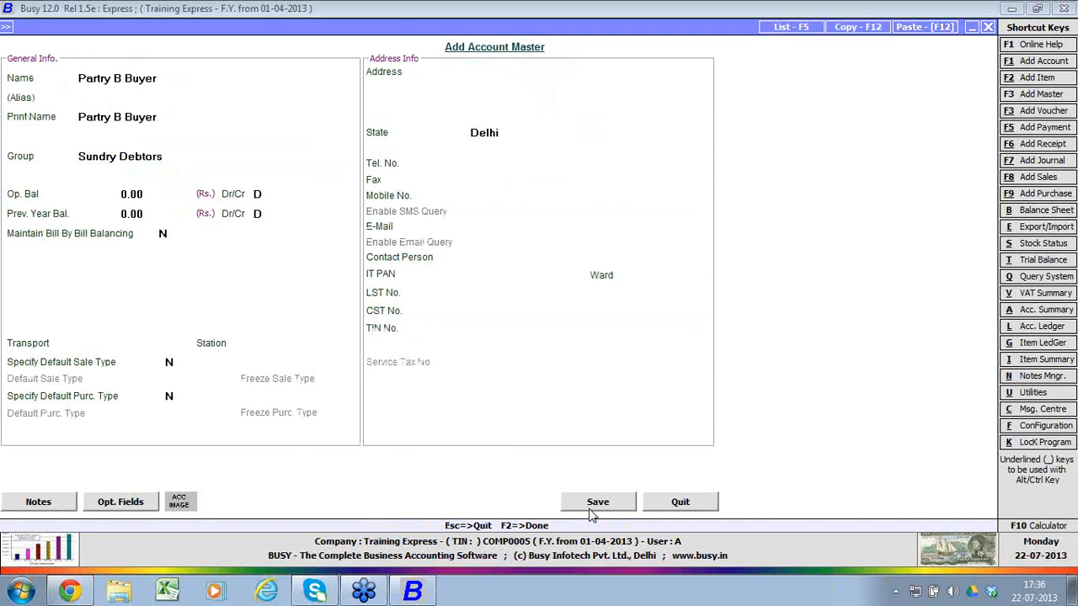
pyautogui.press('Return')
pyautogui.press('Return')
pyautogui.press('Return')
pyautogui.press('y')
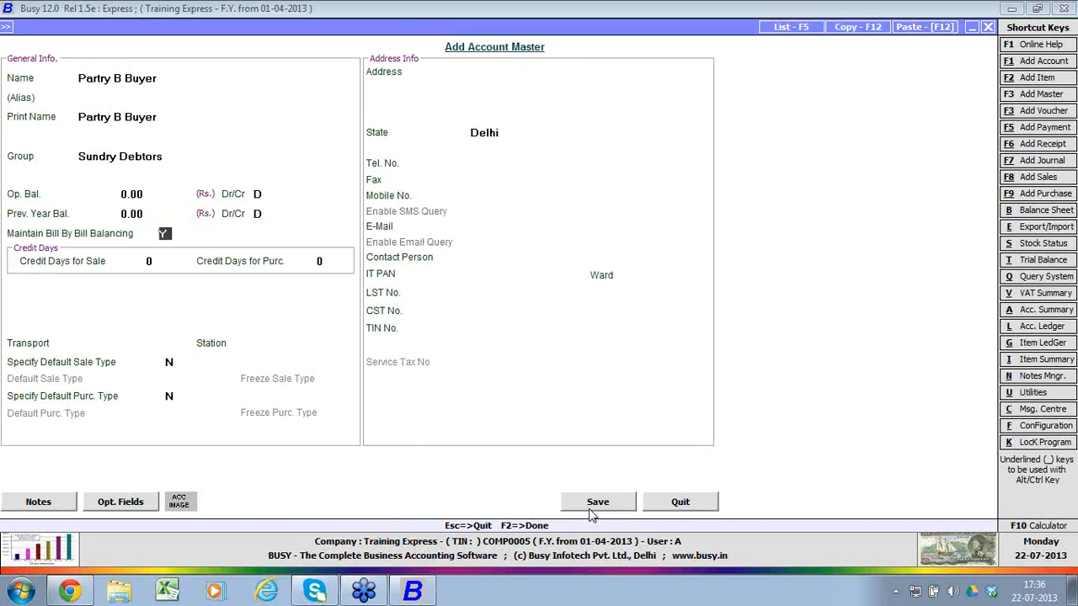
pyautogui.press('Return')
pyautogui.write('30')
pyautogui.press('Return')
pyautogui.press('Return')
pyautogui.press('Return')
pyautogui.press('Return')
pyautogui.press('Return')
pyautogui.press('Return')
pyautogui.press('Return')
# Step: Fill in the buyer account's first three address lines with Add 1, Add 2 and Add 3
pyautogui.press('Up')
pyautogui.write('Add 1')
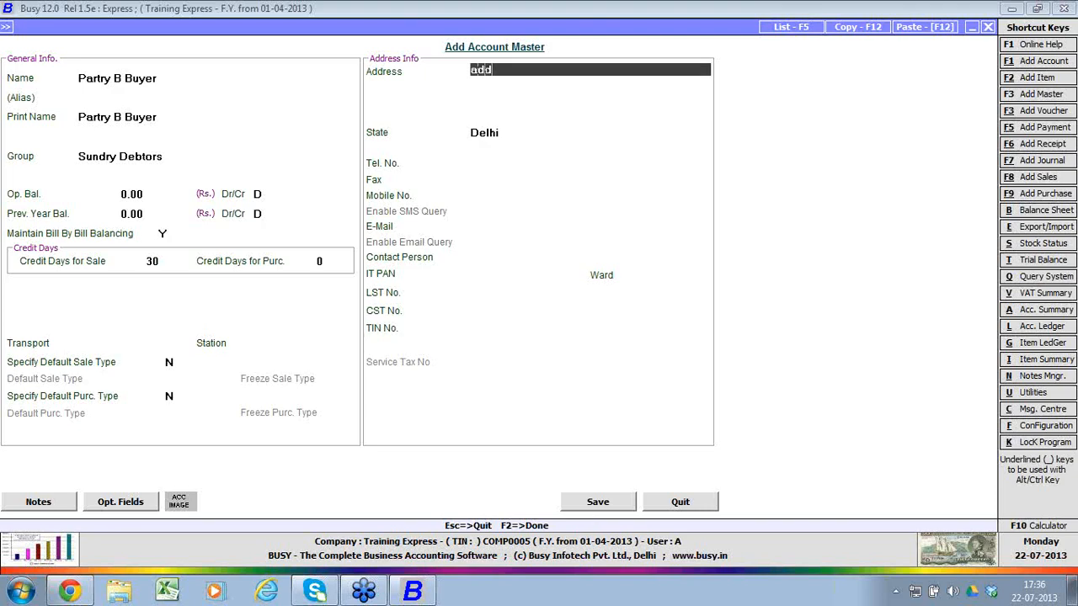
pyautogui.press('Return')
pyautogui.write('add 2')
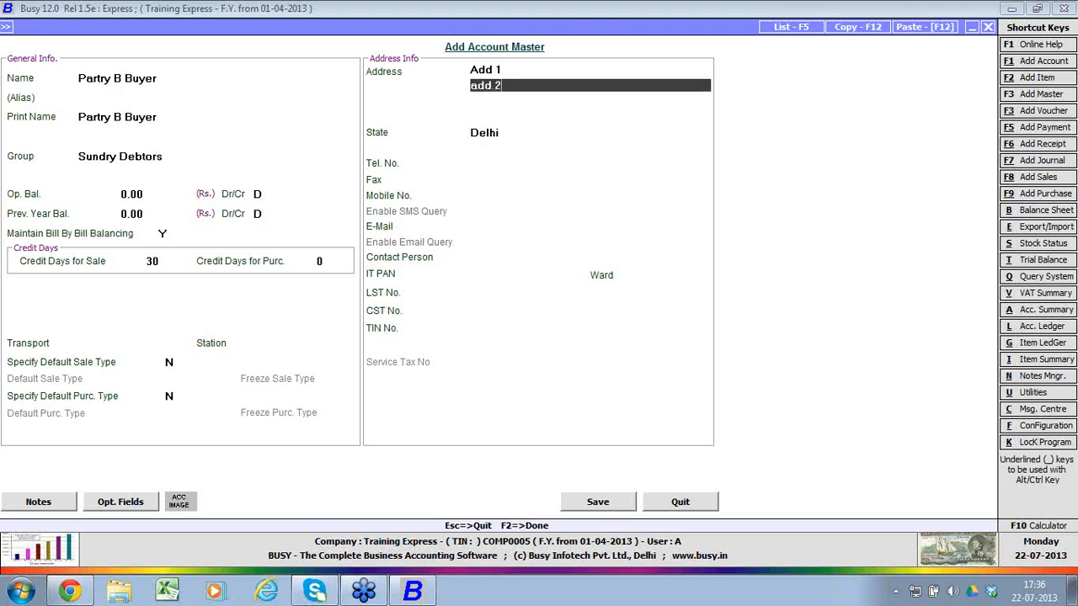
pyautogui.press('Return')
pyautogui.write('add 3')
pyautogui.press('Return')
pyautogui.press('Return')
pyautogui.press('Return')
pyautogui.press('Return')
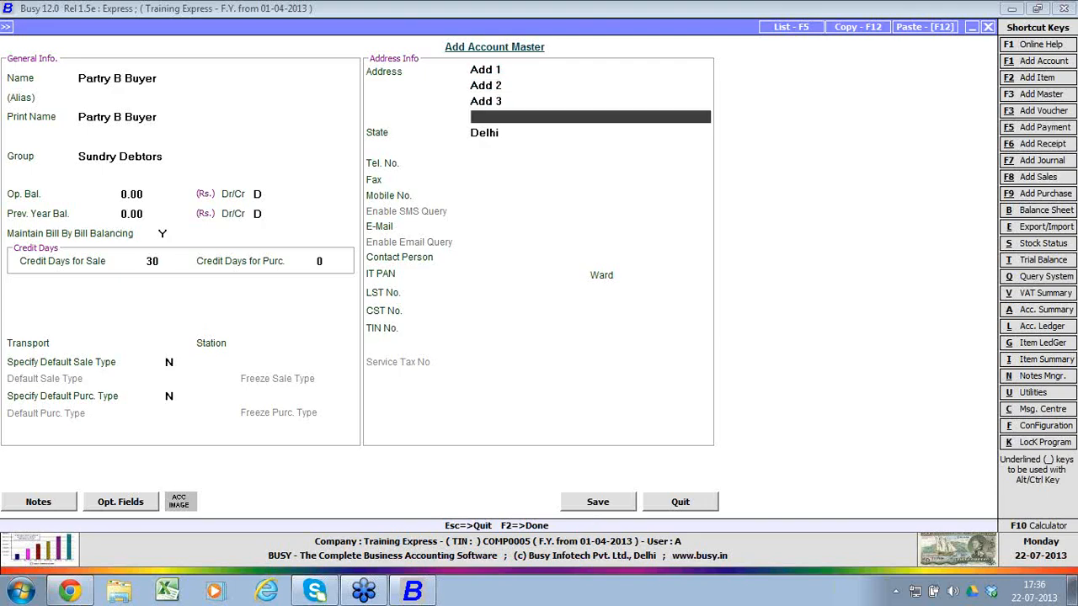
# Step: Skip the remaining contact fields, enter the buyer's TIN number and save the new account
pyautogui.press('Return')
pyautogui.press('Return')
pyautogui.press('Return')
pyautogui.press('Return')
pyautogui.press('Return')
pyautogui.press('Return')
pyautogui.press('Return')
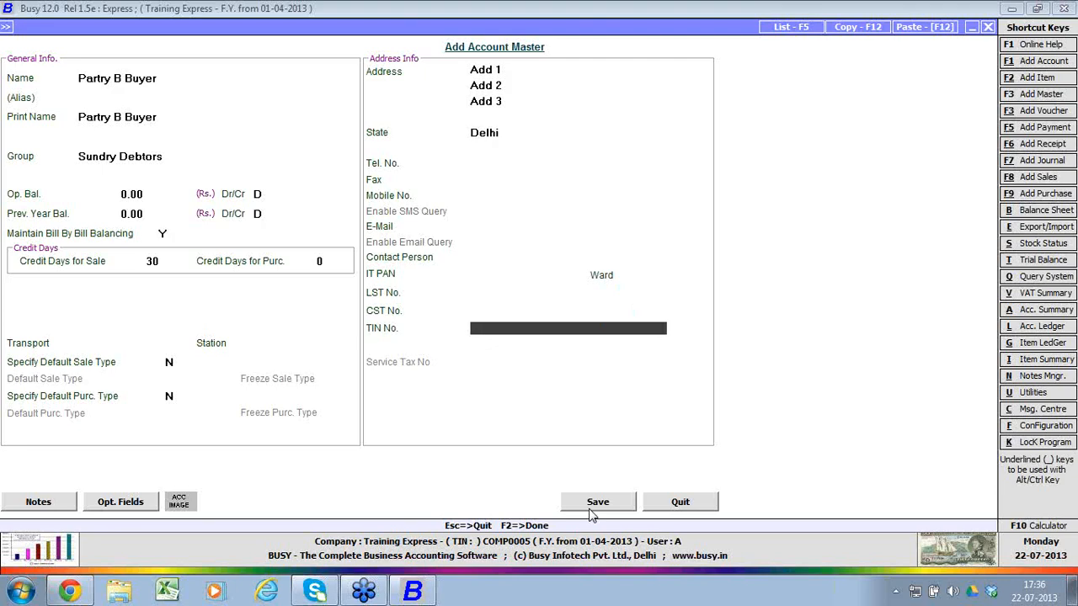
pyautogui.write('07234567890')
pyautogui.click(592, 509)
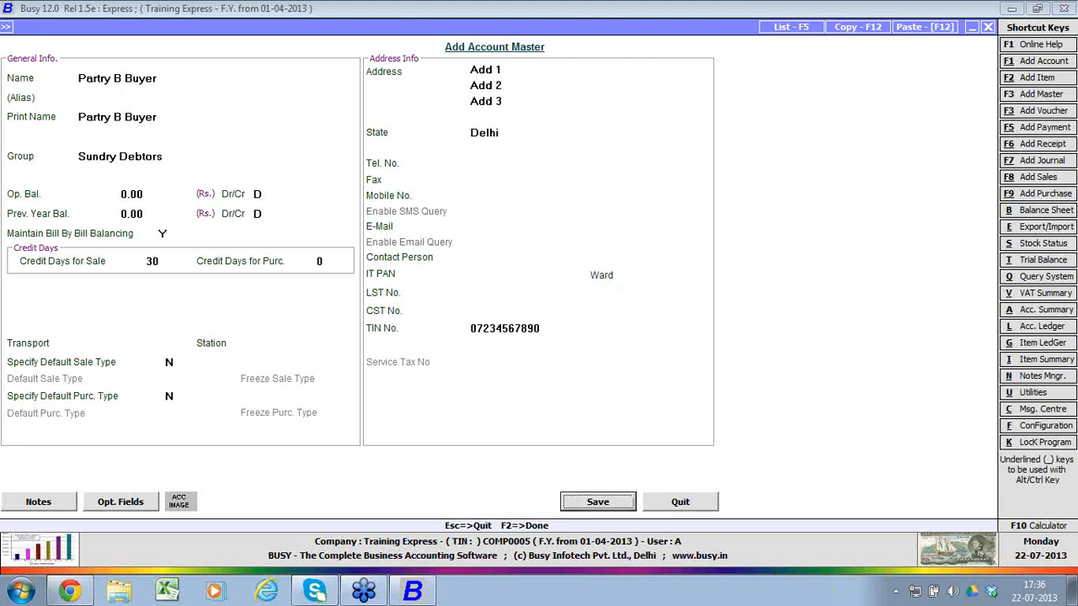
pyautogui.press('Return')
pyautogui.press('Return')
# Step: Add Item A to the sales voucher with a quantity of 10 Pcs. at a price of Rs. 110, and finish the item list
pyautogui.press('space')
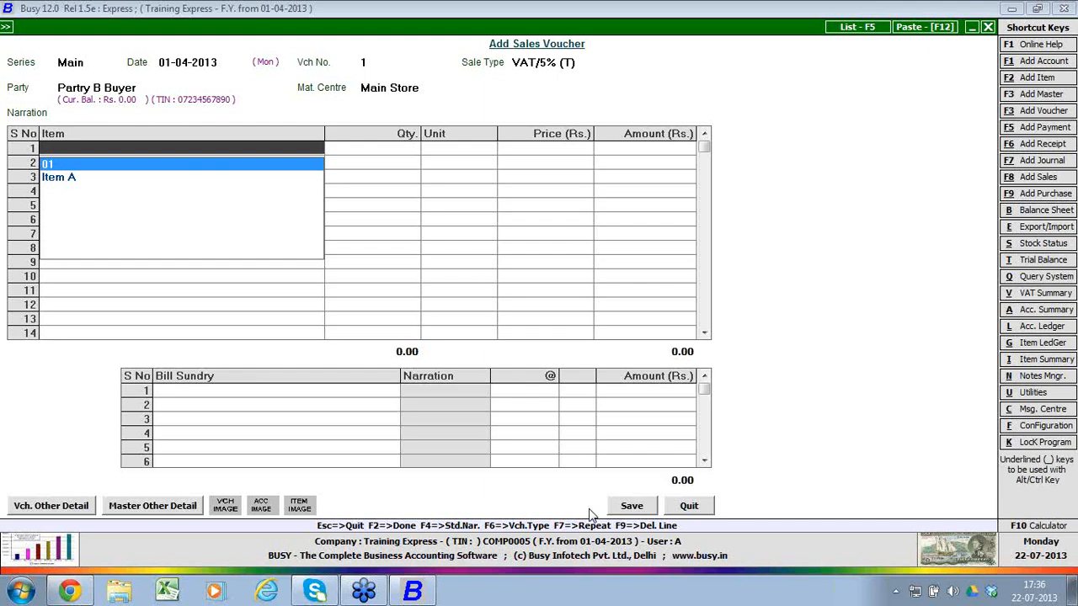
pyautogui.press('Down')
pyautogui.press('Return')
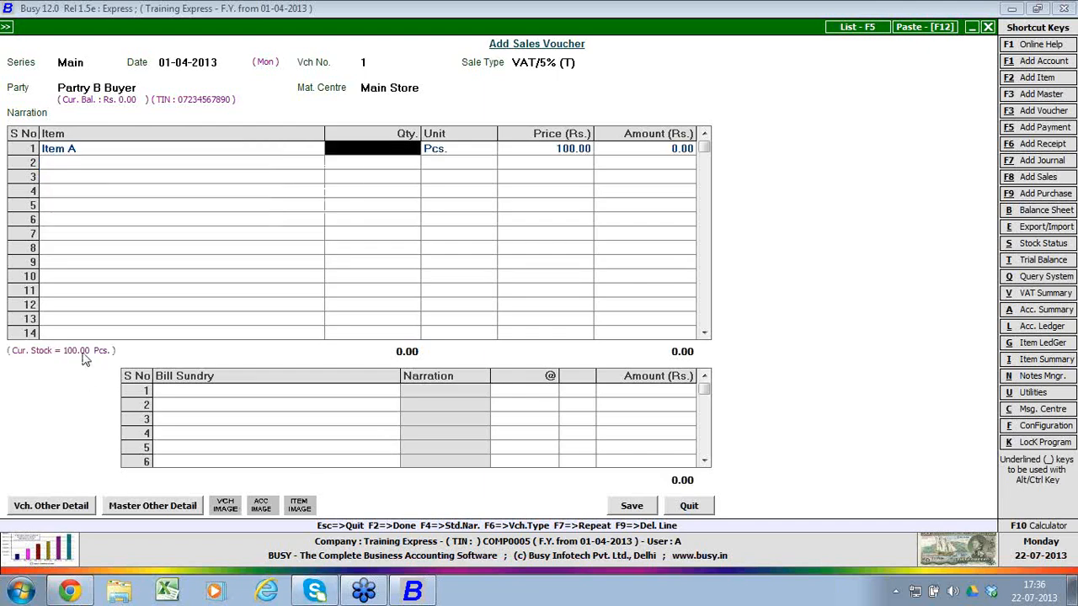
pyautogui.write('10')
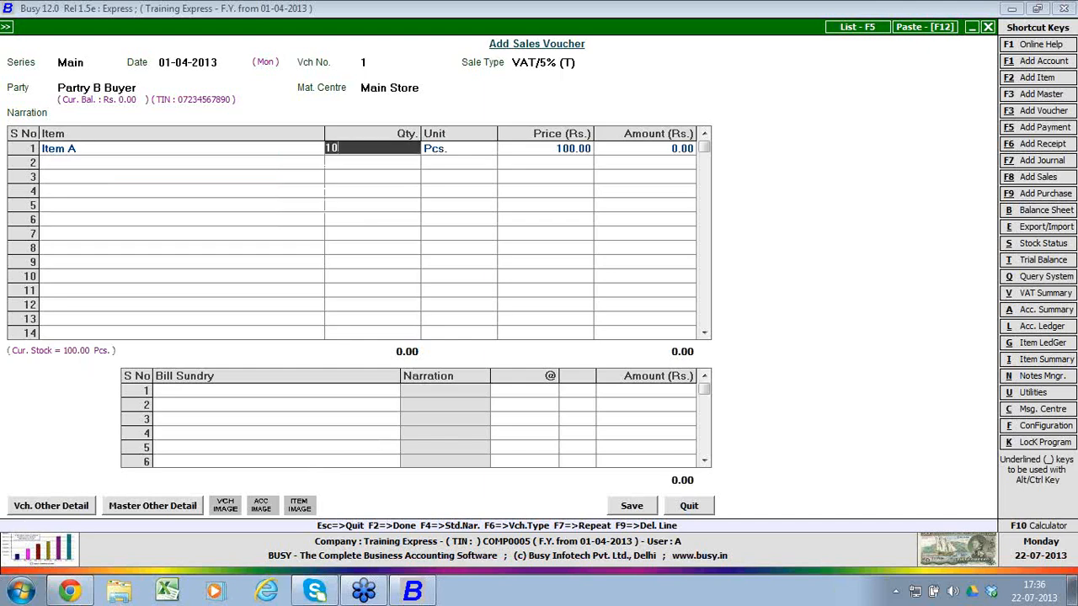
pyautogui.press('Return')
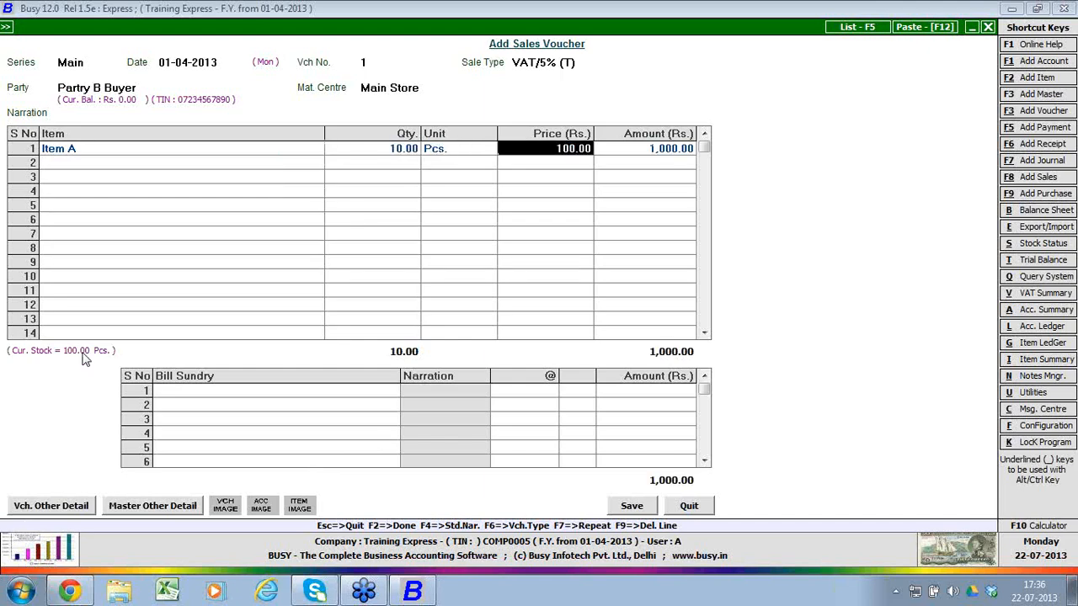
pyautogui.write('110')
pyautogui.press('Return')
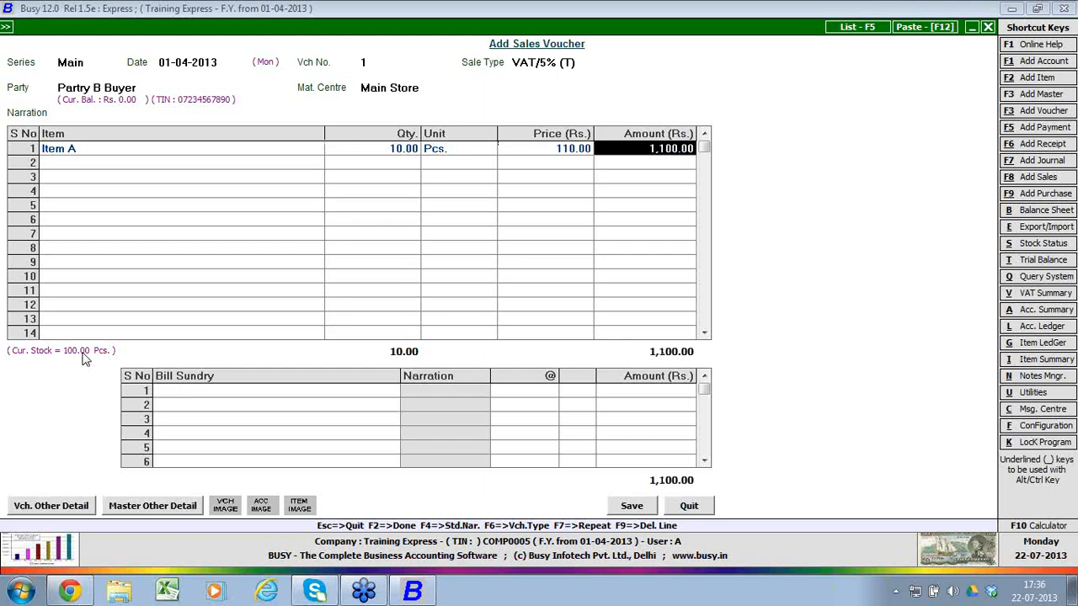
pyautogui.press('Return')
pyautogui.press('Return')
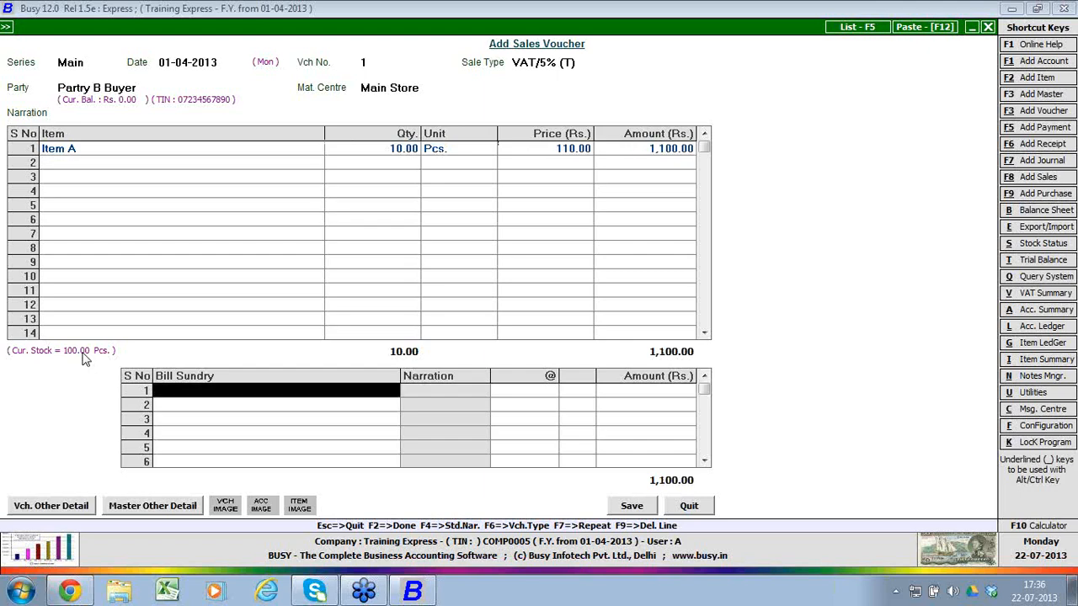
# Step: Add the bill sundries Discount at 10% and VAT at 5% to the sales voucher
pyautogui.write('di')
pyautogui.press('Return')
pyautogui.write('10')
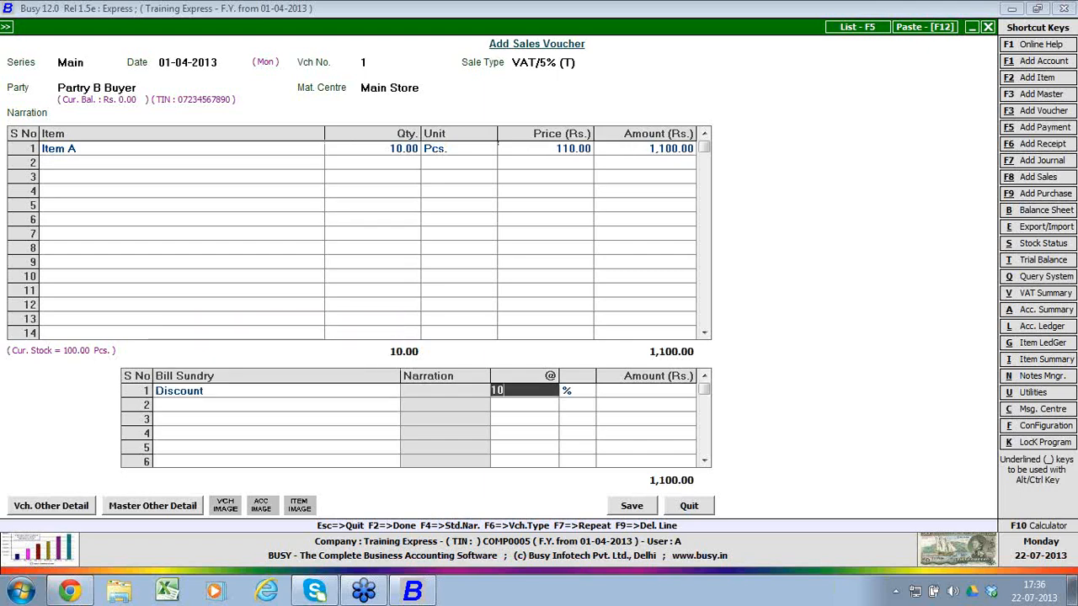
pyautogui.press('Return')
pyautogui.press('Return')
pyautogui.write('vat')
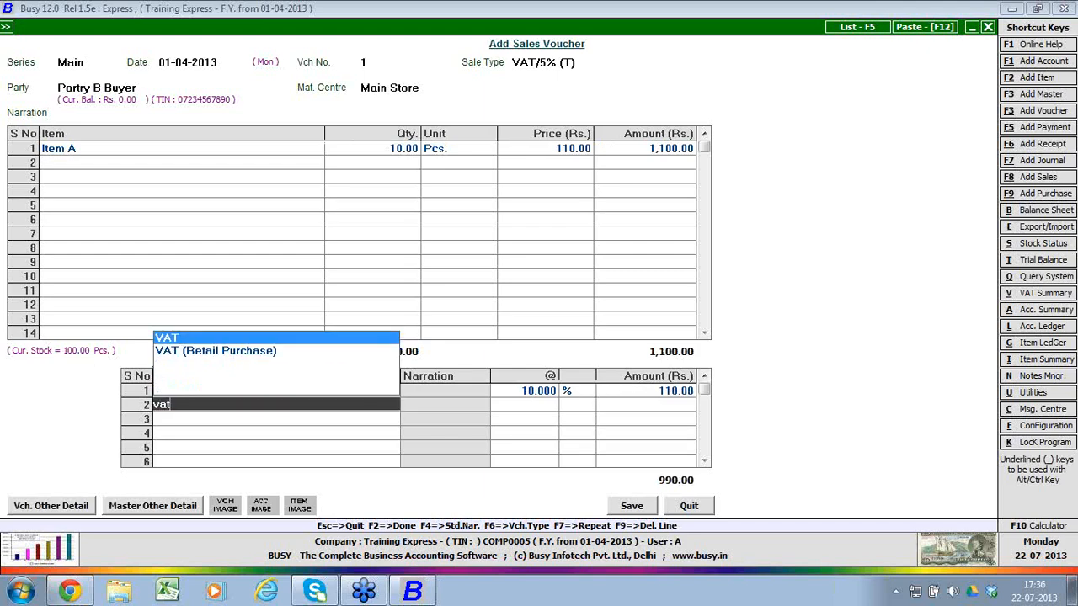
pyautogui.press('Return')
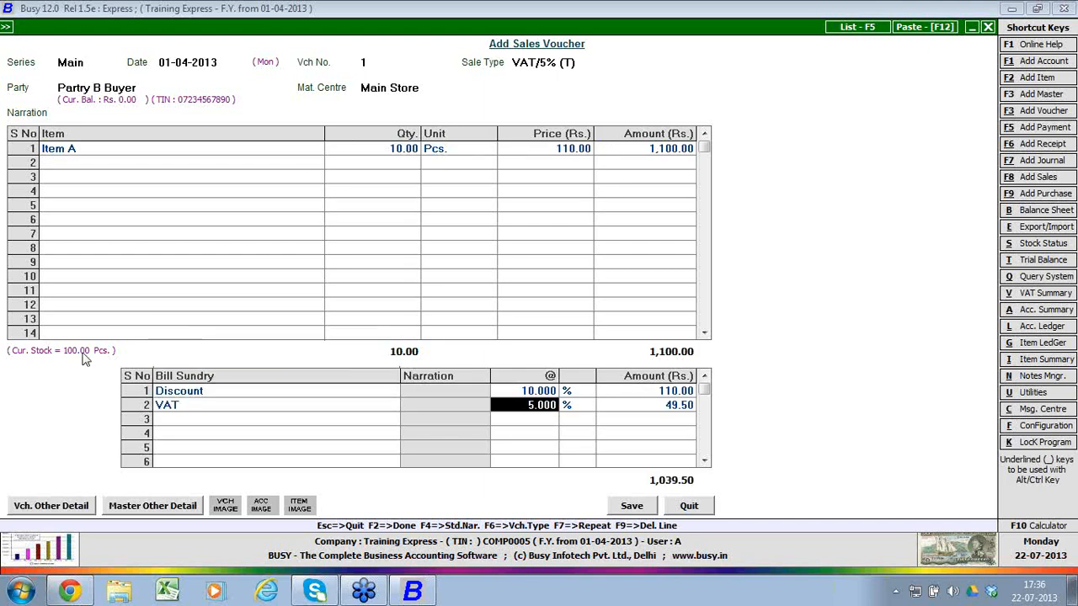
# Step: Accept the bill-by-bill adjustment as a new reference with the proposed due date and save the sales voucher
pyautogui.press('F2')
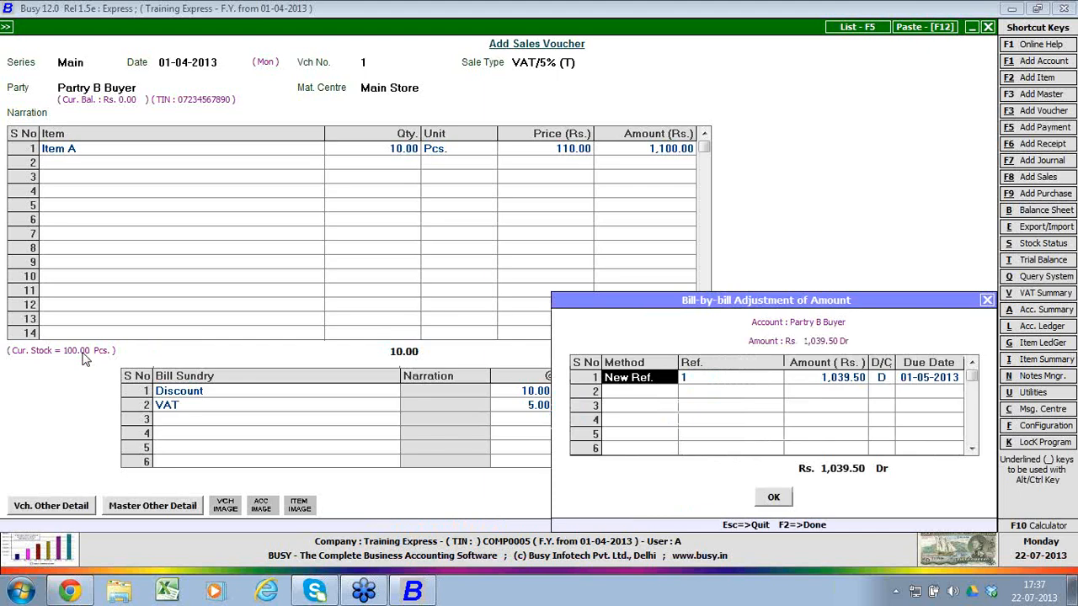
pyautogui.press('Return')
pyautogui.press('Return')
pyautogui.press('Return')
pyautogui.press('Return')
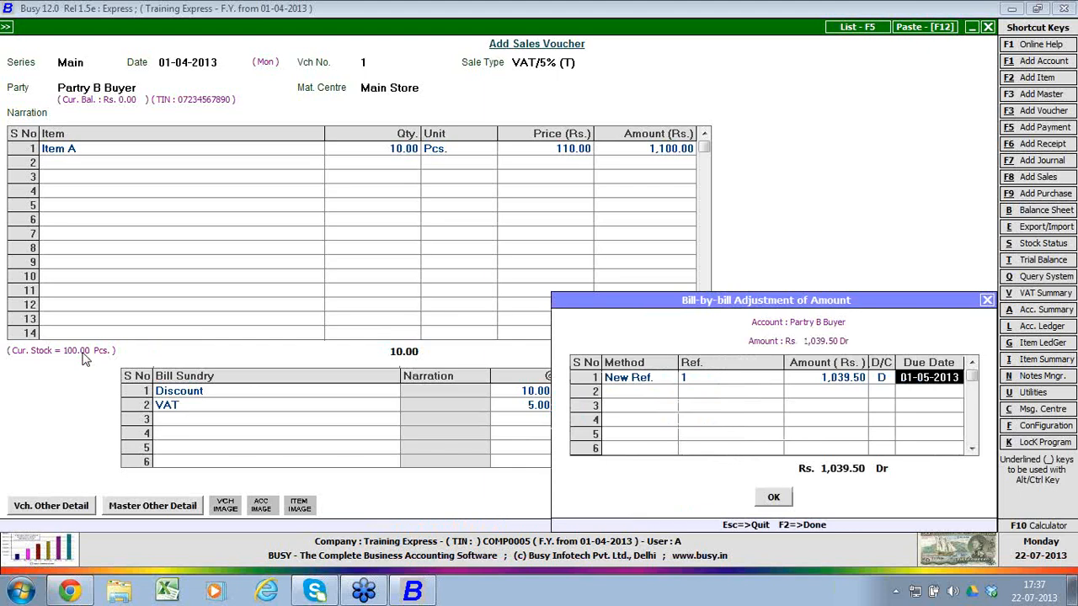
pyautogui.press('F2')
pyautogui.press('Return')
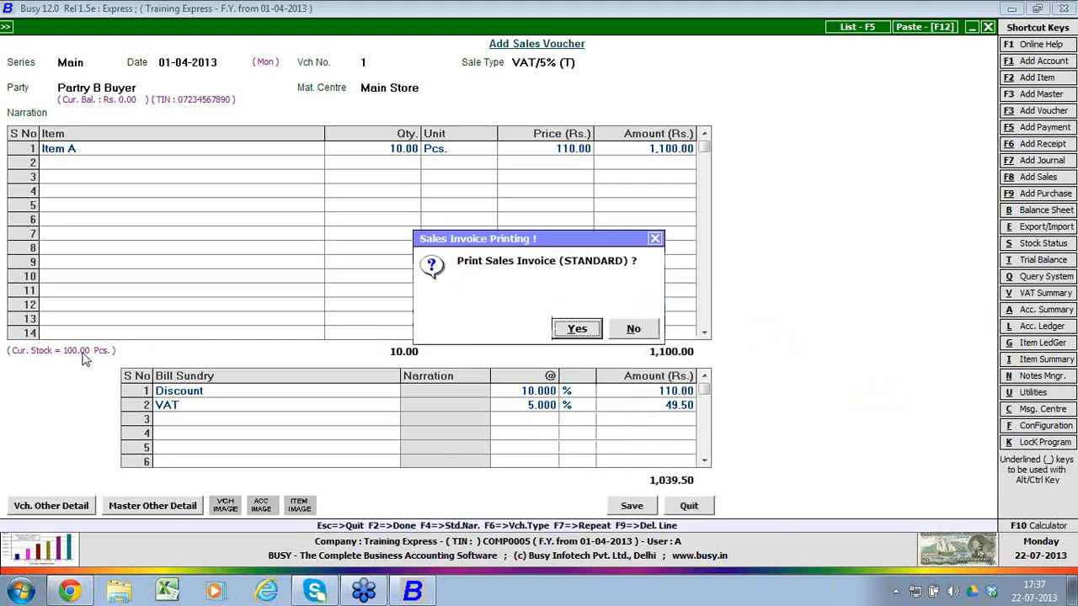
# Step: Agree to print the sales invoice in the STANDARD format and open the sales invoice configuration
pyautogui.press('Escape')
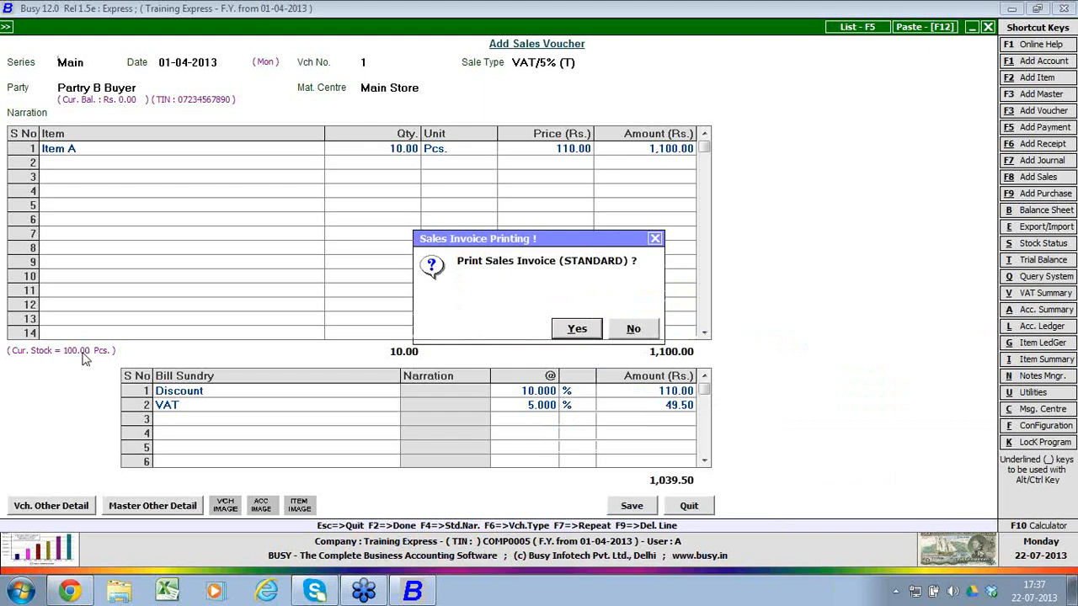
pyautogui.press('y')
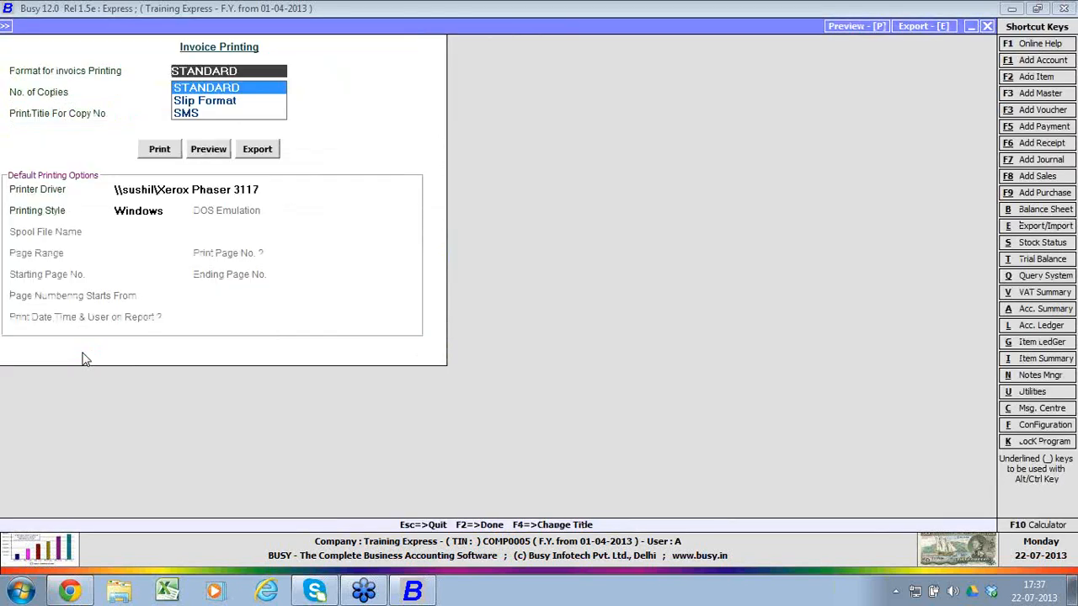
pyautogui.press('Return')
pyautogui.press('y')
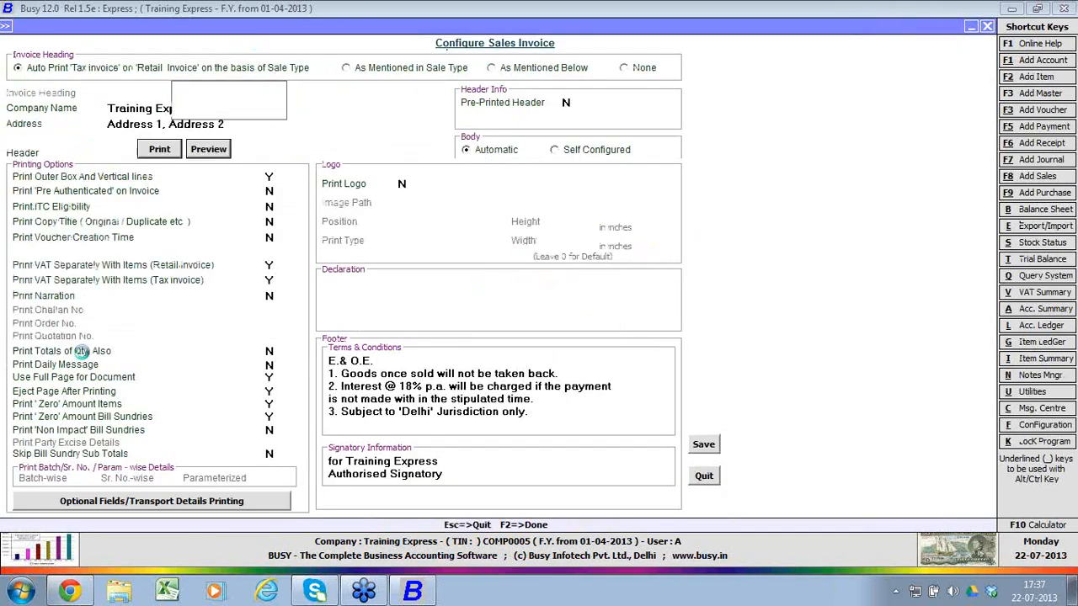
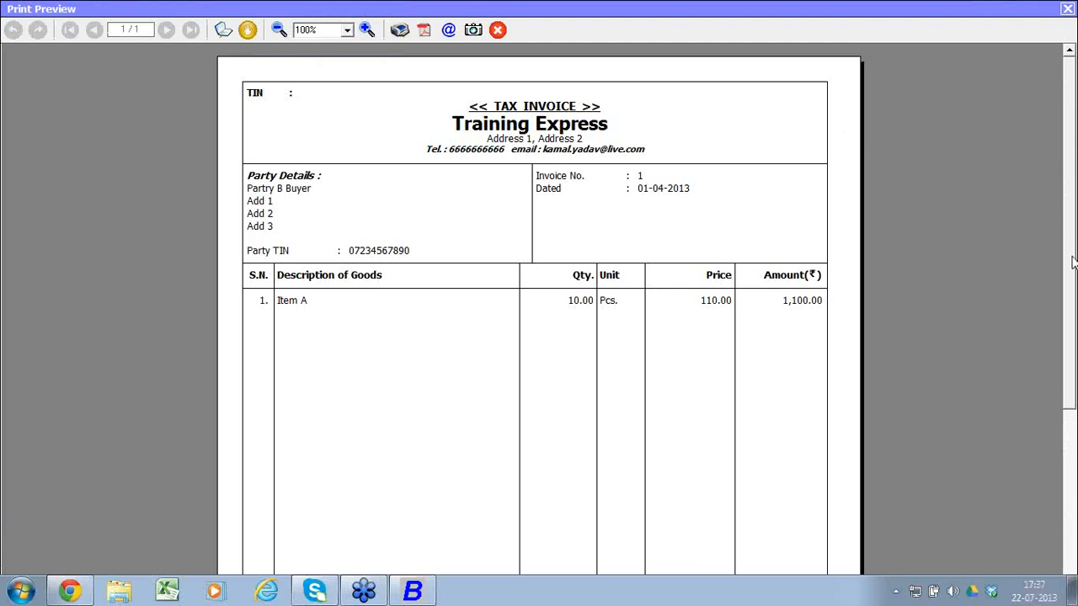
# Step: Check the tax invoice preview, close it, and open sales voucher no. 1 of the Main series dated 01-04-2013 for modification
pyautogui.moveTo(1073, 263)
pyautogui.mouseDown()
pyautogui.moveTo(1073, 454)
pyautogui.moveTo(1074, 270)
pyautogui.mouseUp()
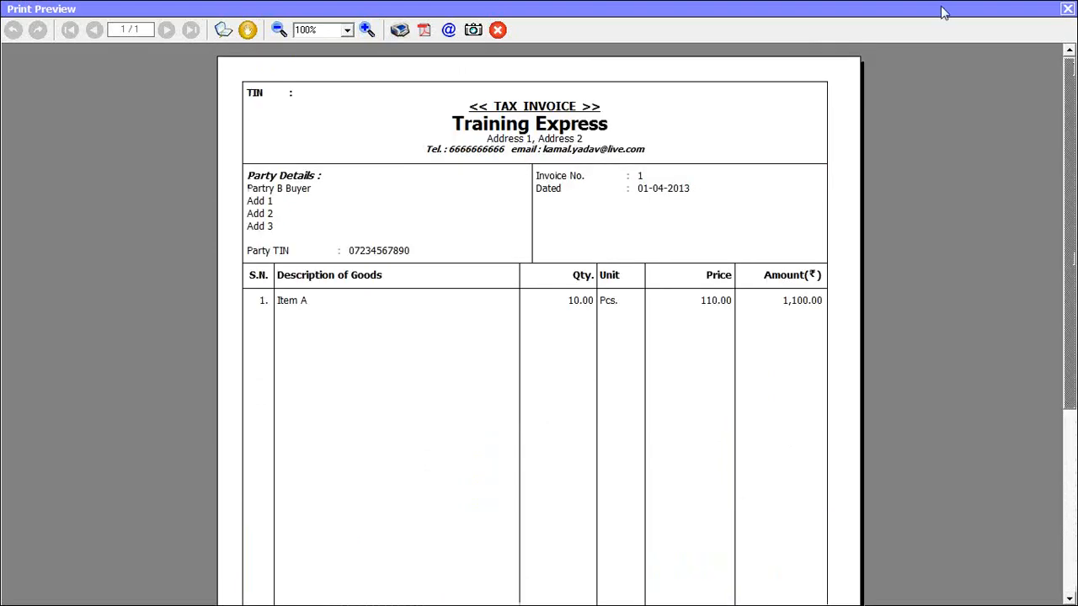
pyautogui.click(1067, 9)
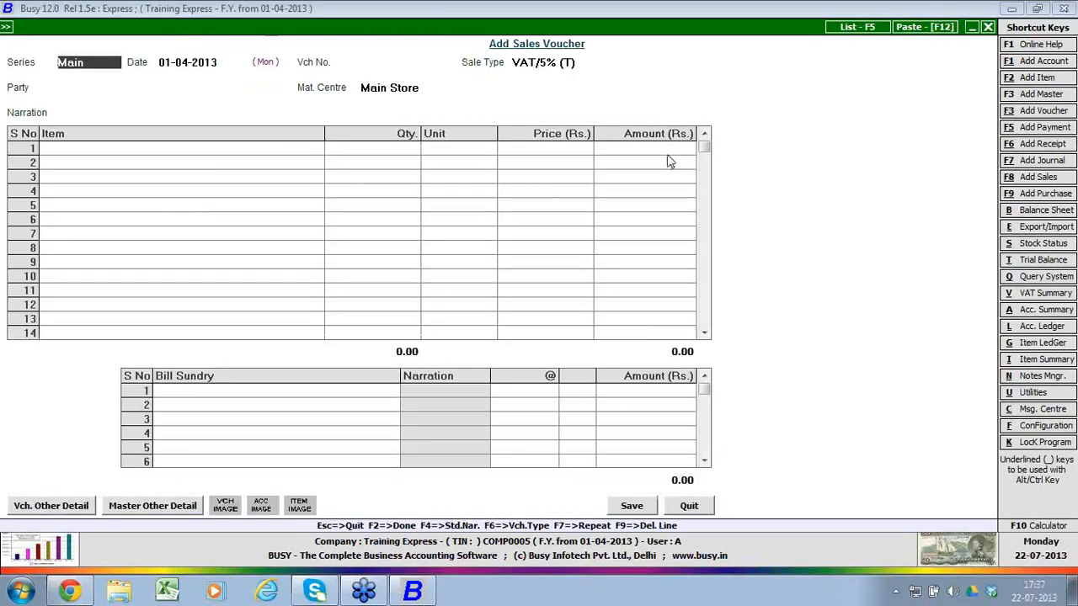
pyautogui.press('Escape')
pyautogui.press('Down')
pyautogui.press('Return')
pyautogui.press('Return')
pyautogui.press('Return')
pyautogui.press('Return')
pyautogui.press('Return')
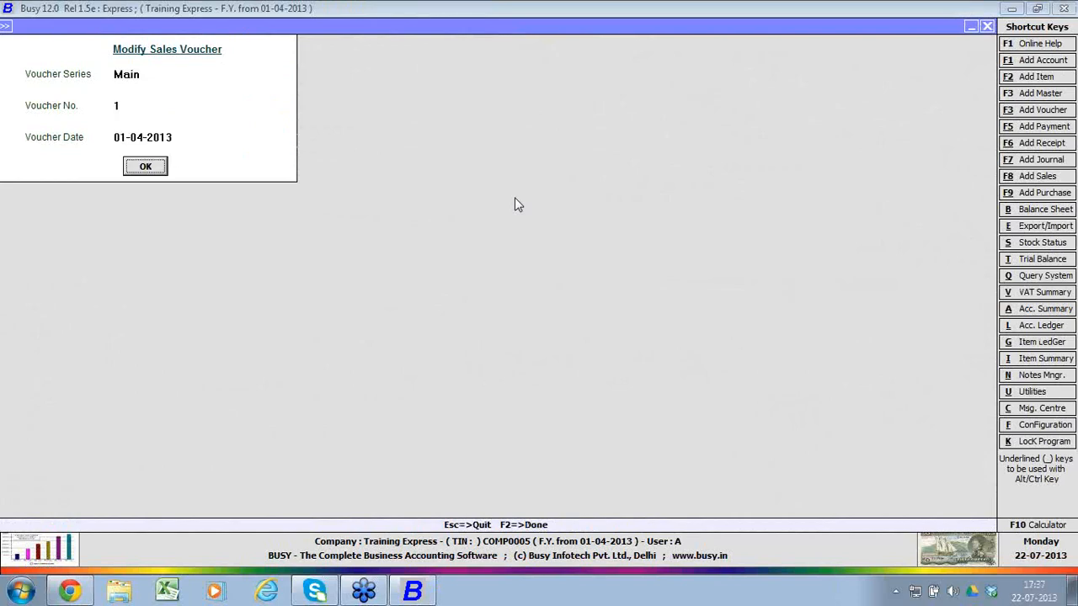
# Step: Preview the voucher's sales invoice in the Slip Format, and close the preview and the sales voucher
pyautogui.hotkey('alt', 'p')
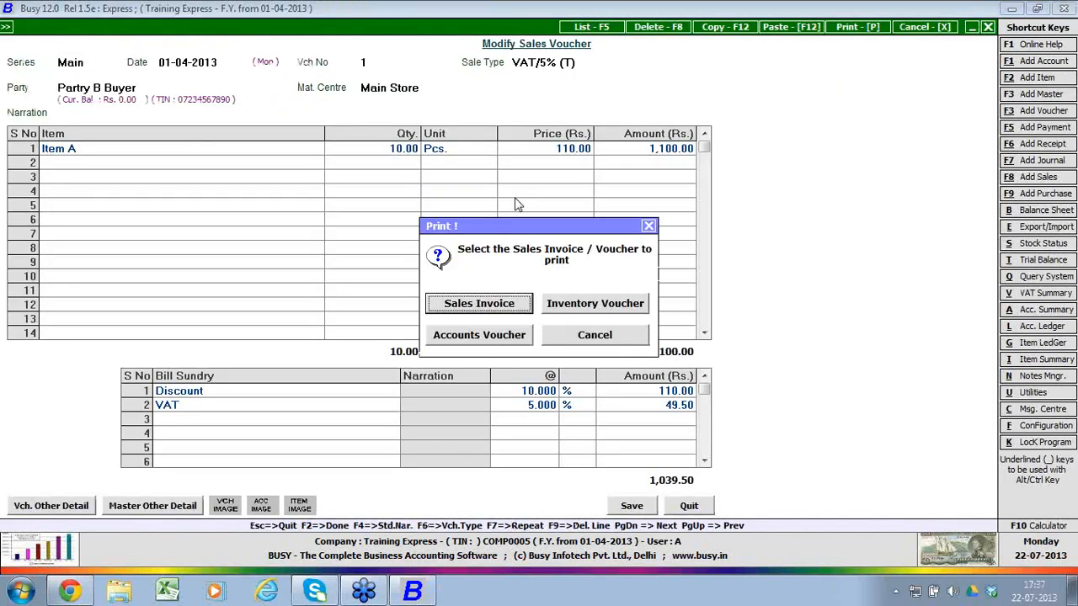
pyautogui.press('Return')
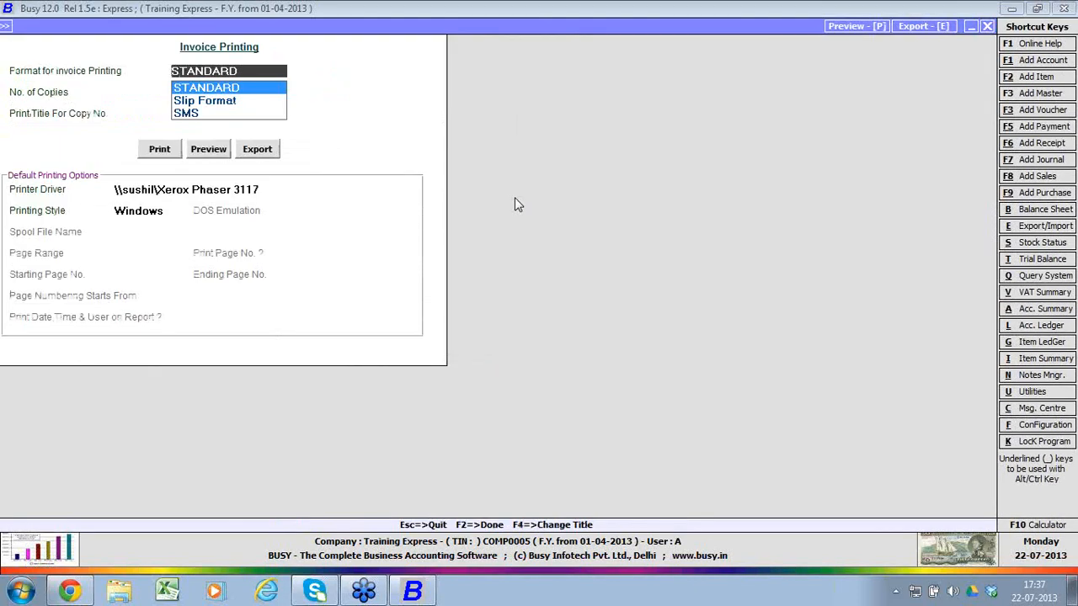
pyautogui.press('Down')
pyautogui.press('Return')
pyautogui.hotkey('alt', 'p')
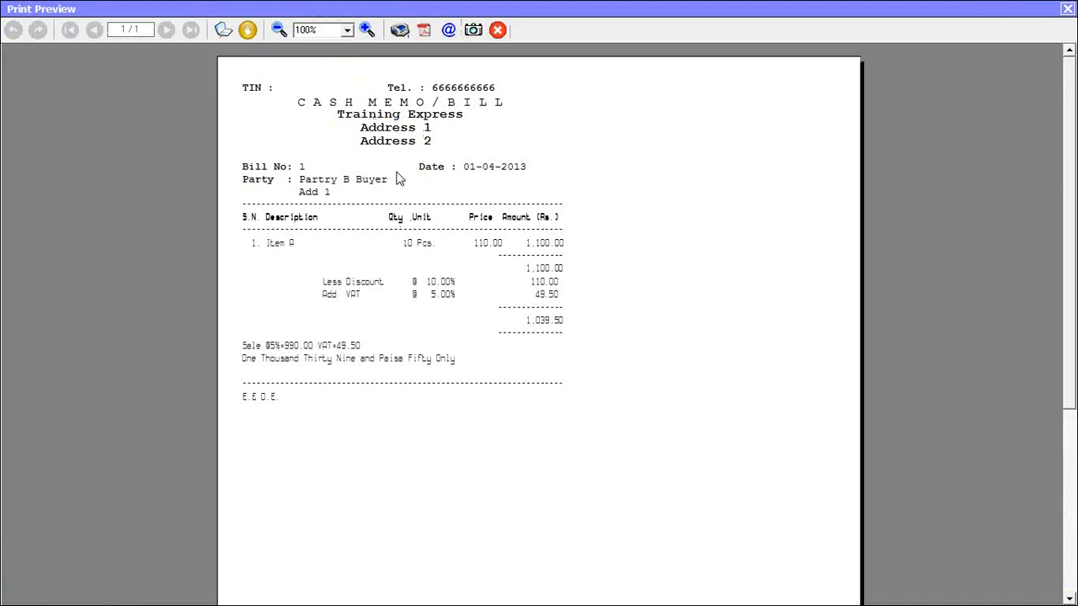
pyautogui.press('Escape')
pyautogui.press('Escape')
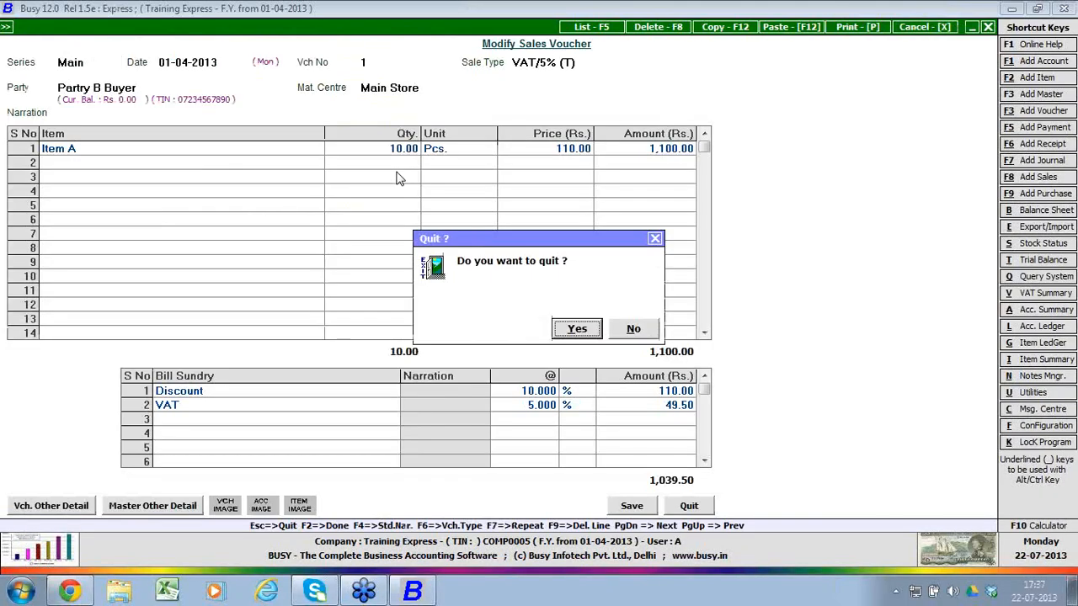
pyautogui.press('Return')
# Step: Locate the Standard entry for invoice and document printing in the administration configuration, and leave the configuration list
pyautogui.press('Left')
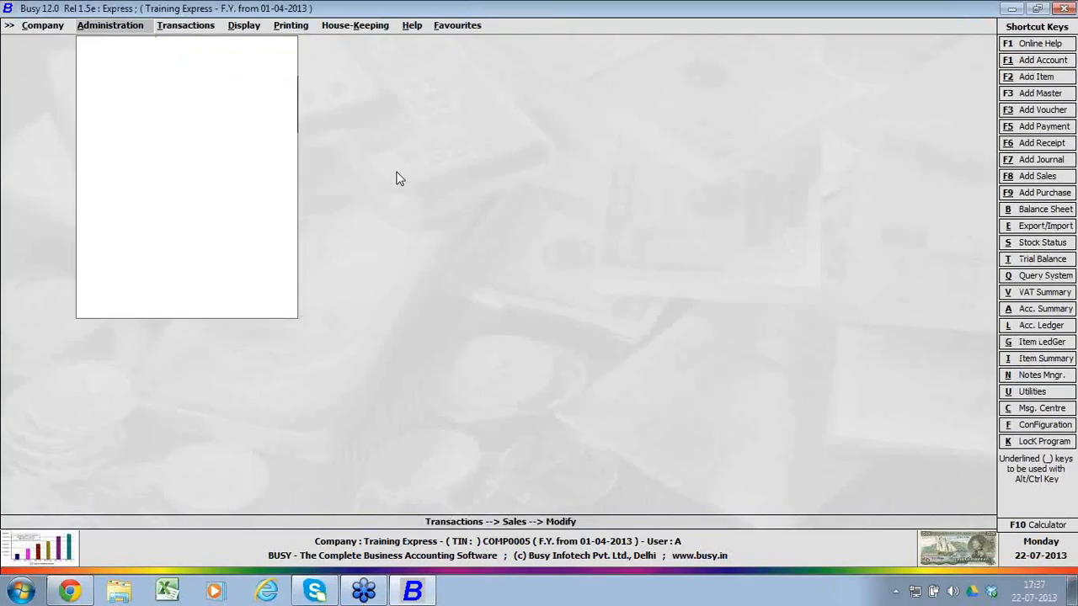
pyautogui.press('Down')
pyautogui.press('Down')
pyautogui.press('Down')
pyautogui.press('Down')
pyautogui.press('Down')
pyautogui.press('Return')
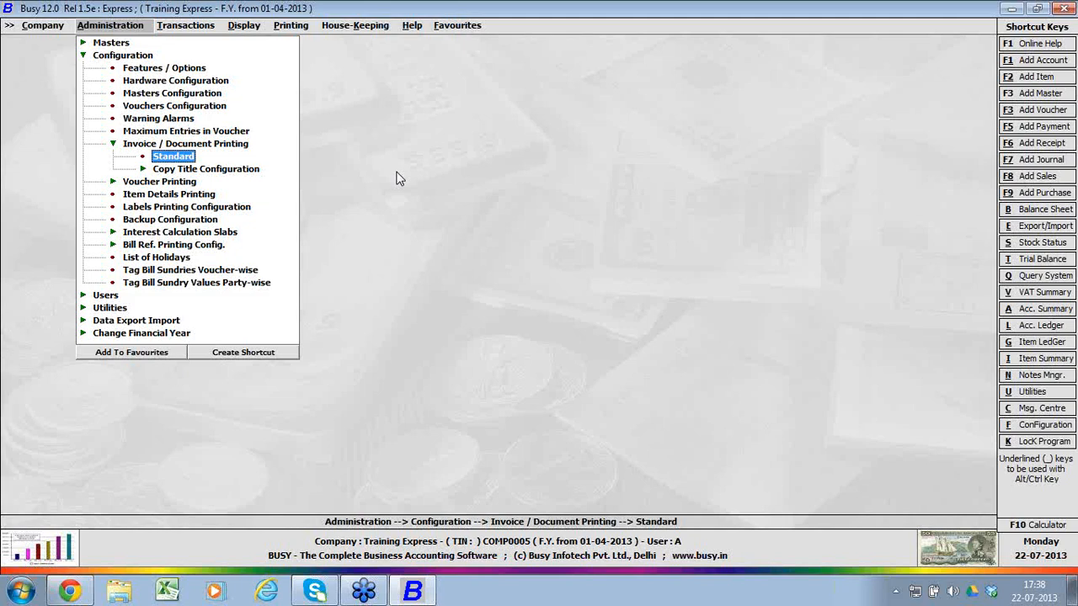
pyautogui.press('Escape')
pyautogui.press('Escape')
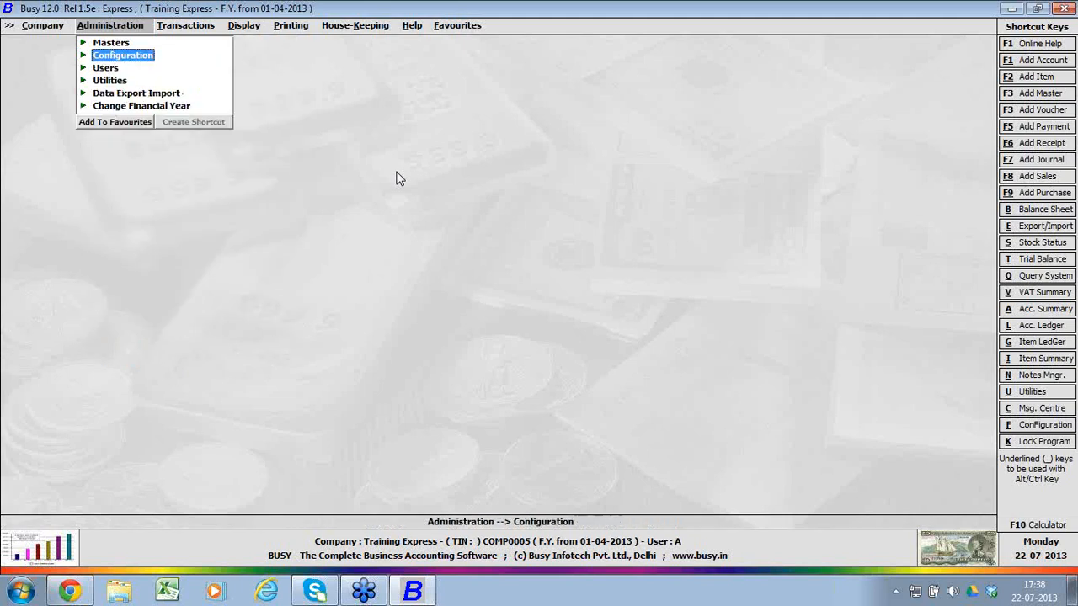
# Step: Start a new receipt voucher in the Main series dated 01-04-2013 with a credit line first
pyautogui.press('Right')
pyautogui.press('Right')
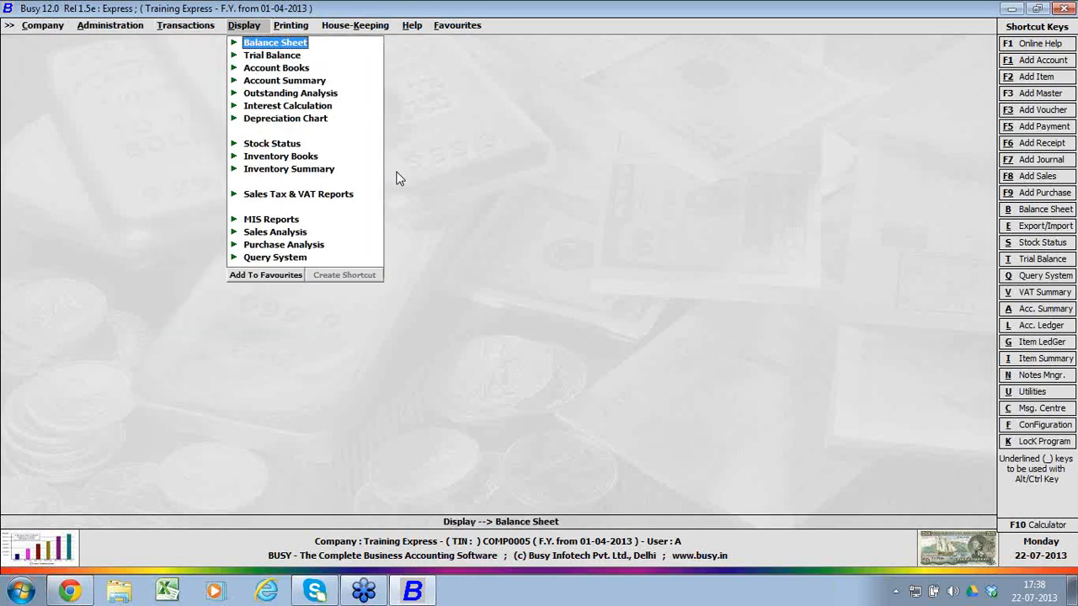
pyautogui.press('Left')
pyautogui.press('Down')
pyautogui.press('Down')
pyautogui.press('Down')
pyautogui.press('Down')
pyautogui.press('Down')
pyautogui.press('Down')
pyautogui.press('Down')
pyautogui.press('Down')
pyautogui.press('Down')
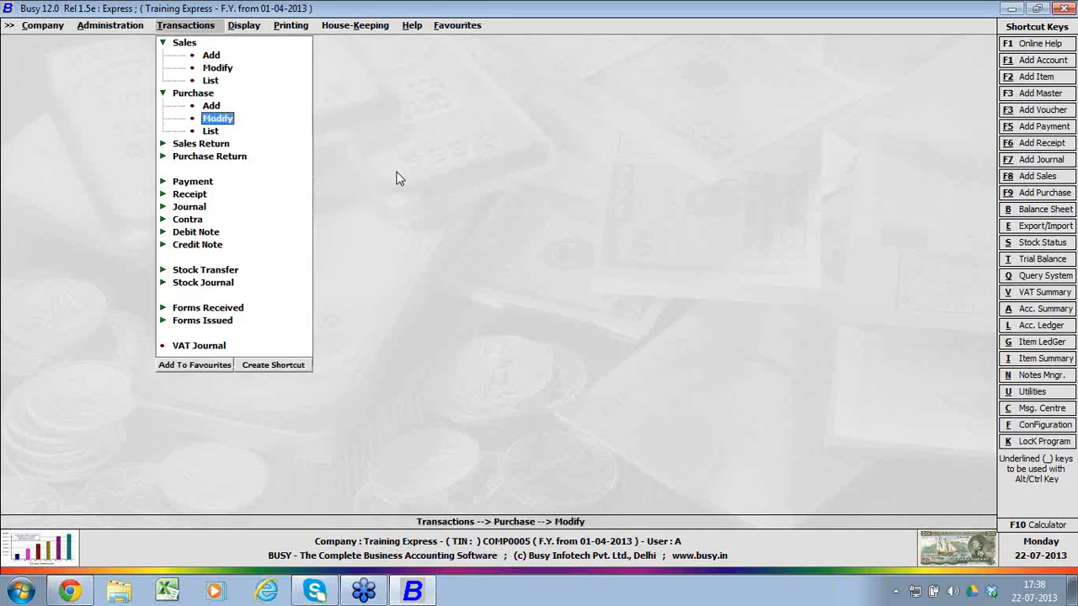
pyautogui.press('Return')
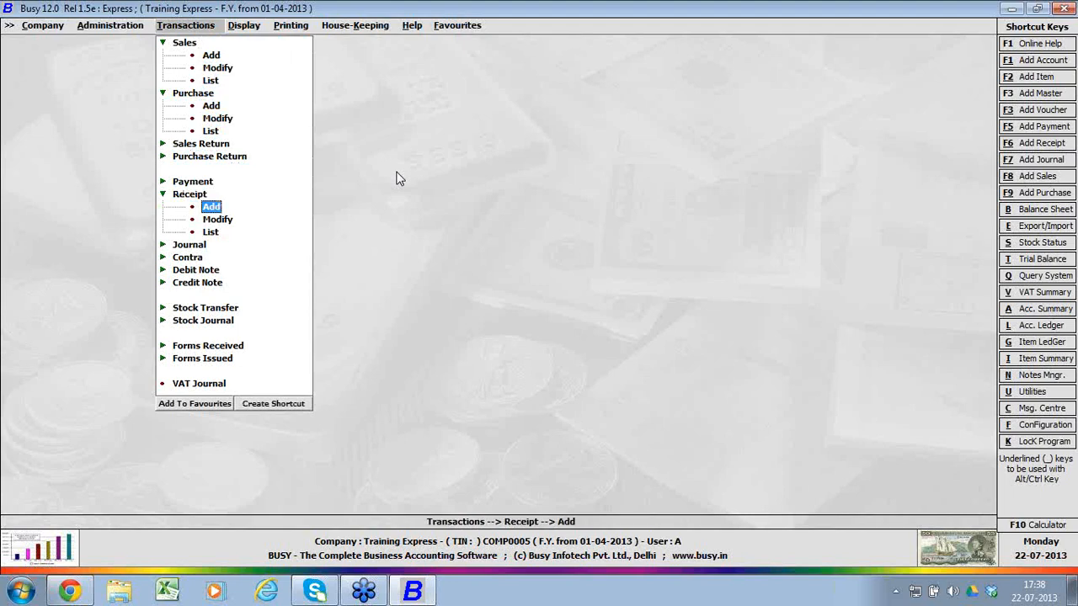
pyautogui.press('Return')
pyautogui.press('Return')
pyautogui.press('Return')
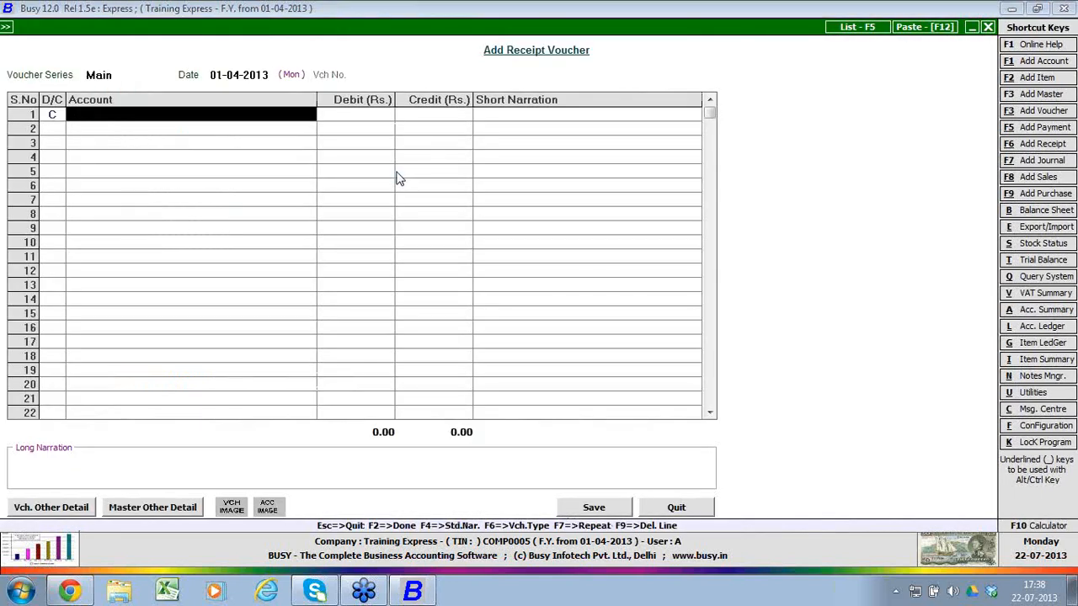
# Step: Credit Partry B Buyer with Rs. 500 in the receipt voucher and begin the debit line
pyautogui.write('party')
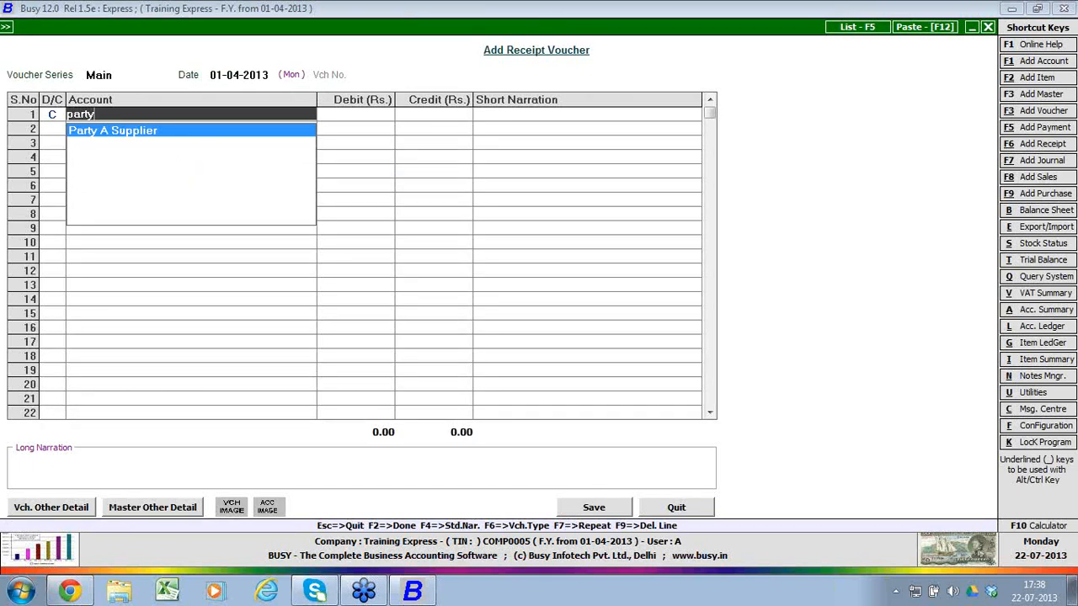
pyautogui.press('BackSpace')
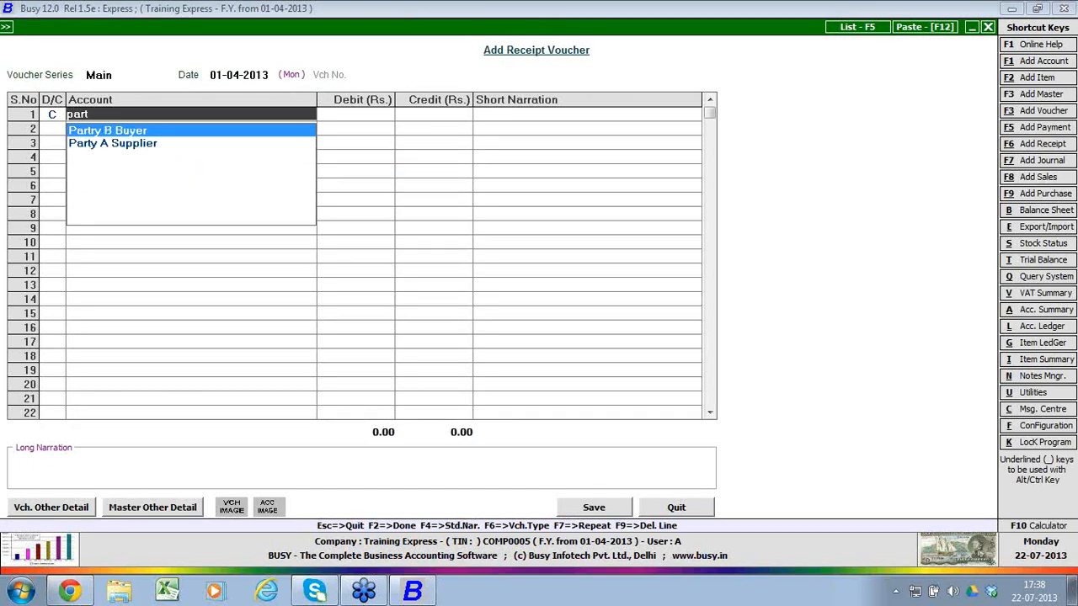
pyautogui.press('Return')
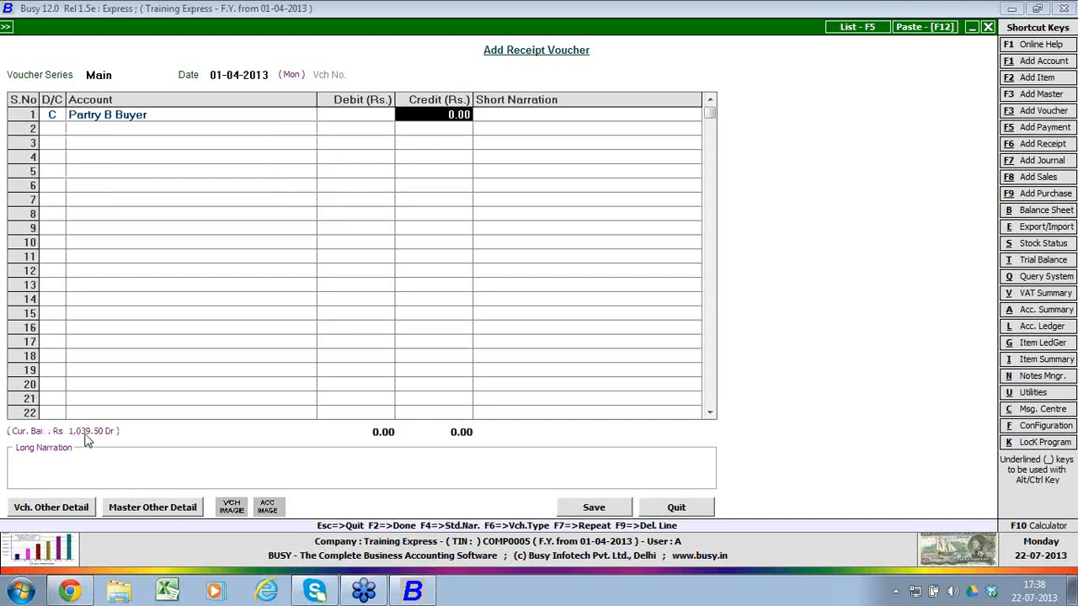
pyautogui.write('500')
pyautogui.press('Return')
pyautogui.press('Return')
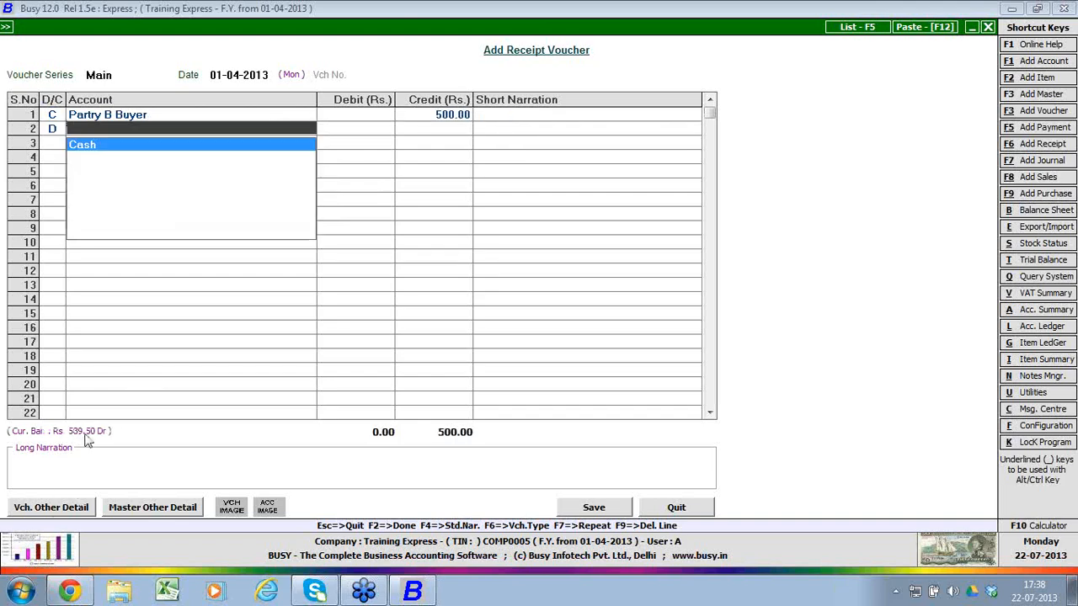
# Step: Create an account named Bank under the group Bank Accounts and debit it with Rs. 500 in the receipt voucher
pyautogui.hotkey('alt', 'F1')
pyautogui.write('b')
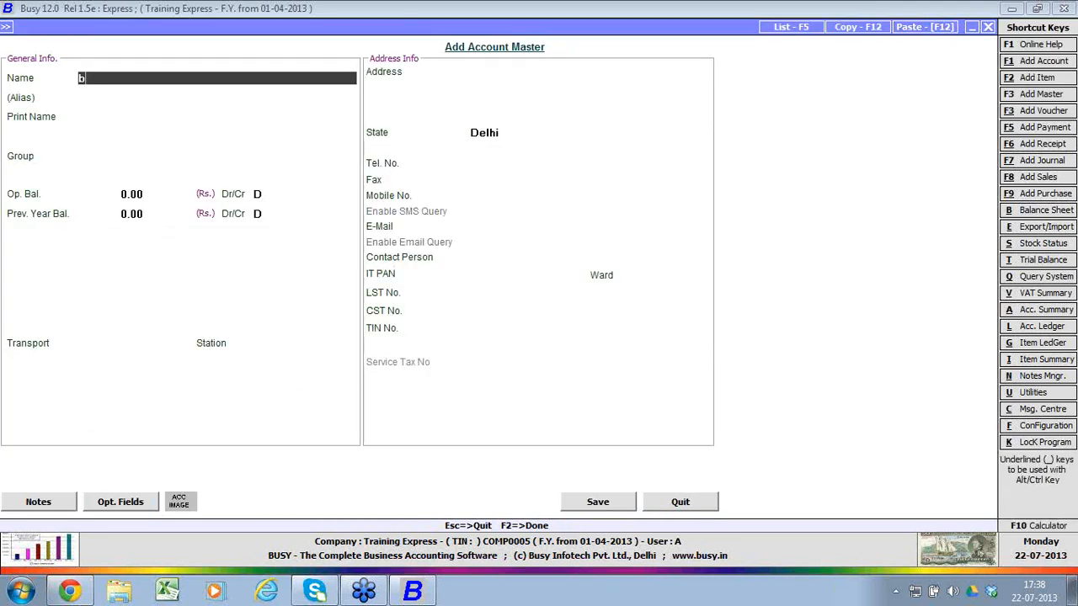
pyautogui.write('ank')
pyautogui.press('Return')
pyautogui.press('Return')
pyautogui.press('Return')
pyautogui.write('Bank Accounts')
pyautogui.press('Return')
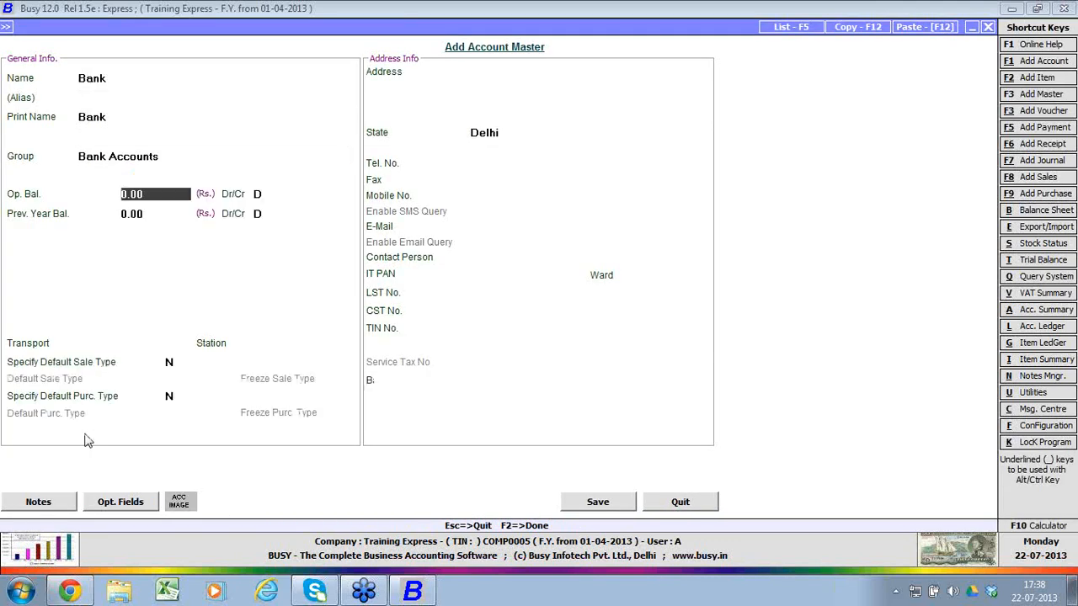
pyautogui.press('F2')
pyautogui.press('Return')
pyautogui.press('F2')
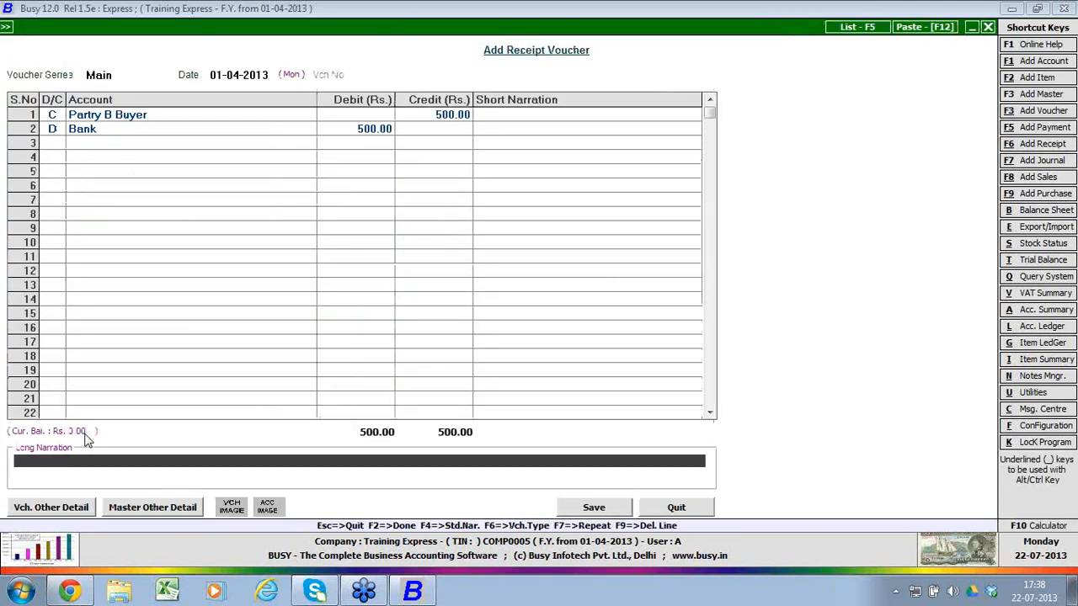
# Step: Adjust the Rs. 500 receipt against bill reference 1 due on 01-05-2013 and save the receipt voucher
pyautogui.press('F2')
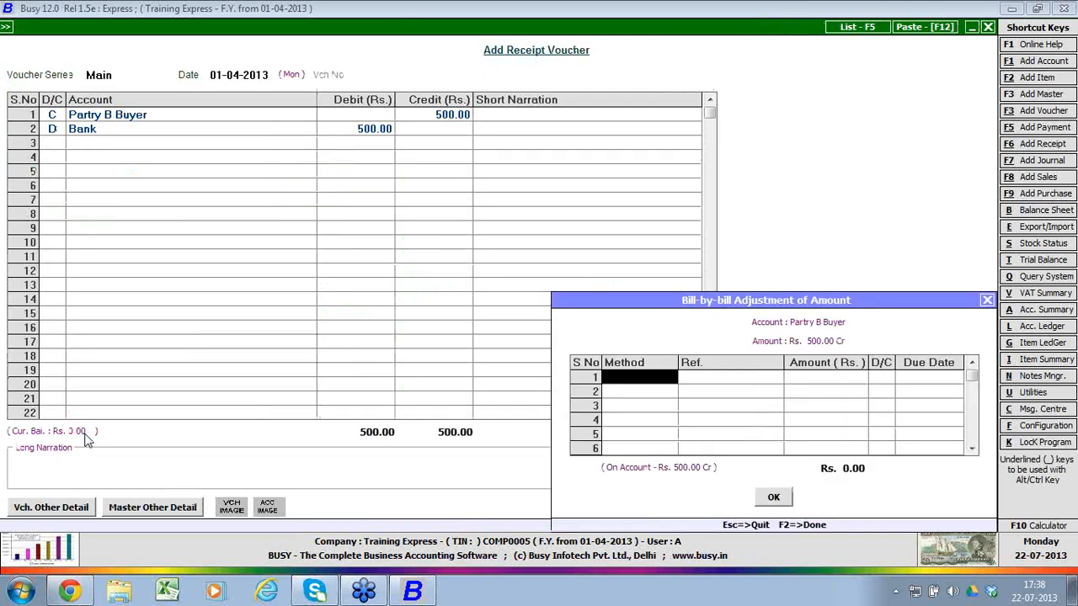
pyautogui.press('Return')
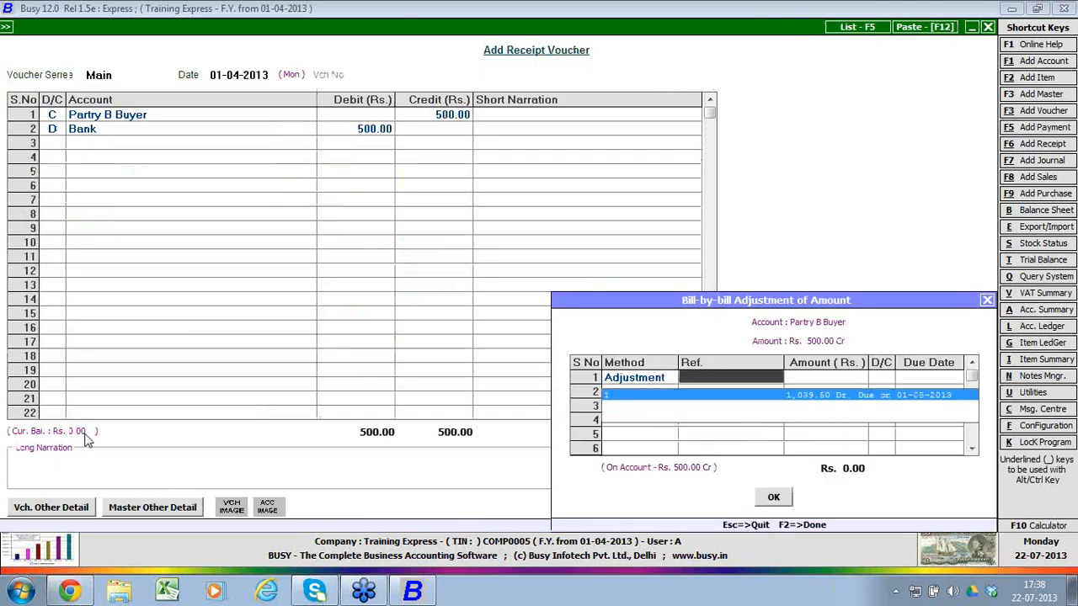
pyautogui.press('Return')
pyautogui.press('Return')
pyautogui.press('Return')
pyautogui.press('Return')
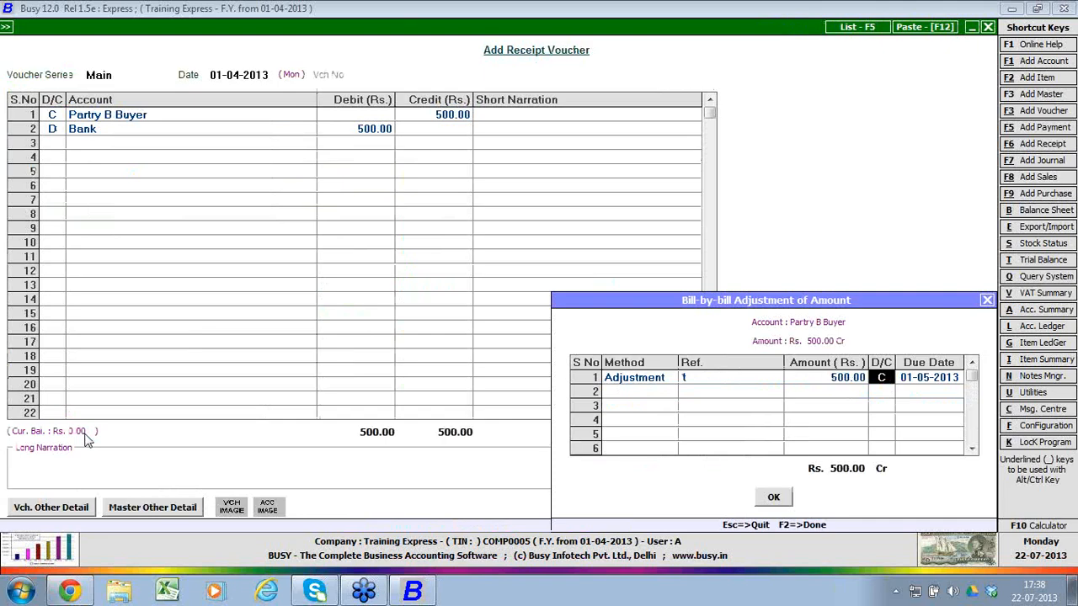
pyautogui.press('Return')
pyautogui.press('Return')
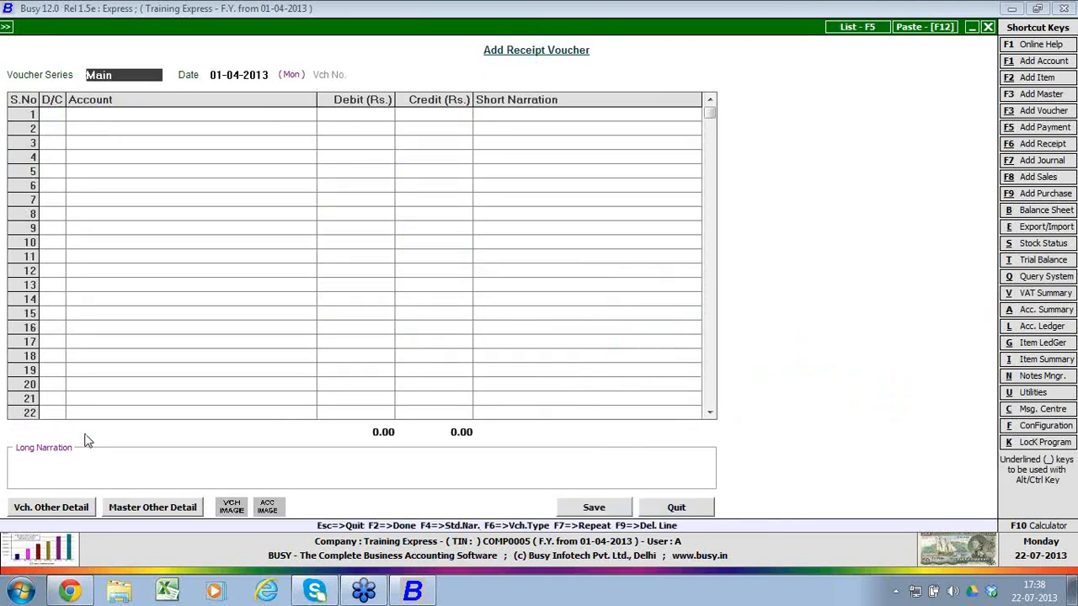
# Step: Leave receipt voucher entry and go to the account-wise ledger among the account books reports
pyautogui.press('Escape')
pyautogui.press('Right')
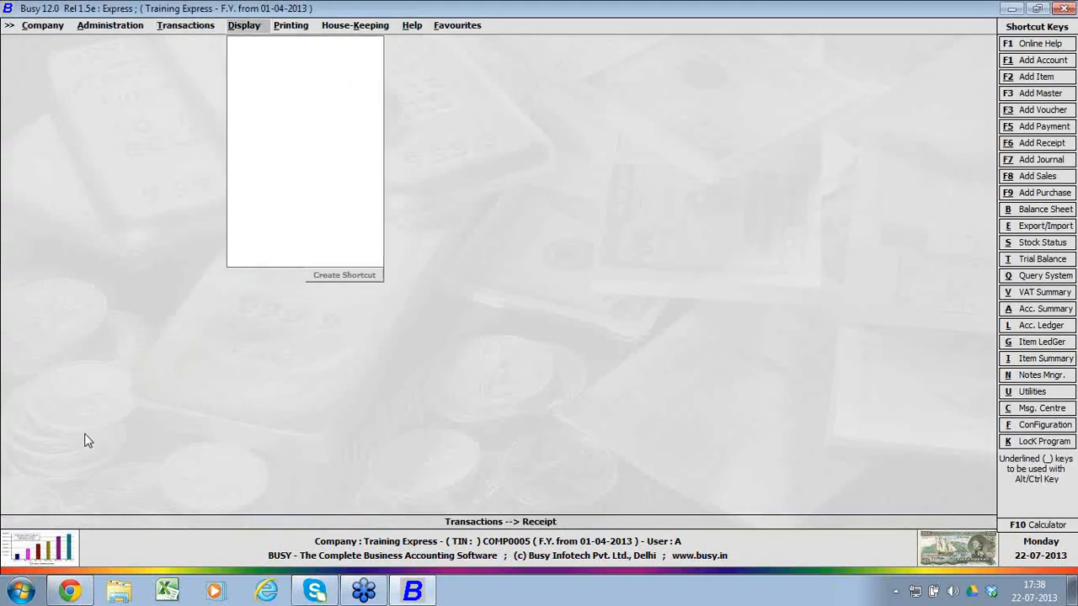
pyautogui.press('Down')
pyautogui.press('Down')
pyautogui.press('Right')
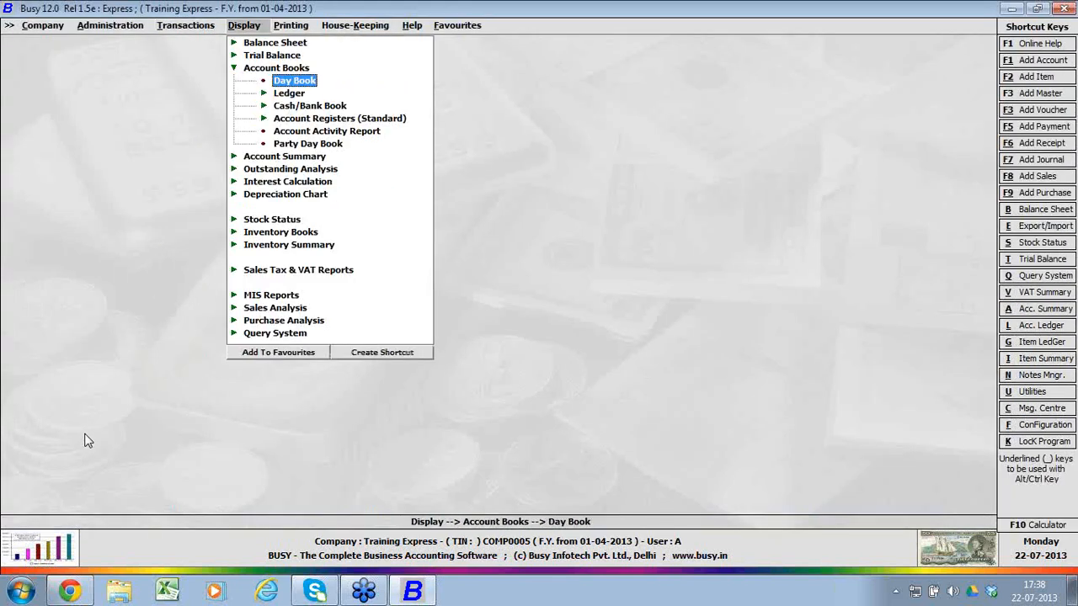
pyautogui.press('Return')
pyautogui.press('Escape')
pyautogui.press('Down')
pyautogui.press('Right')
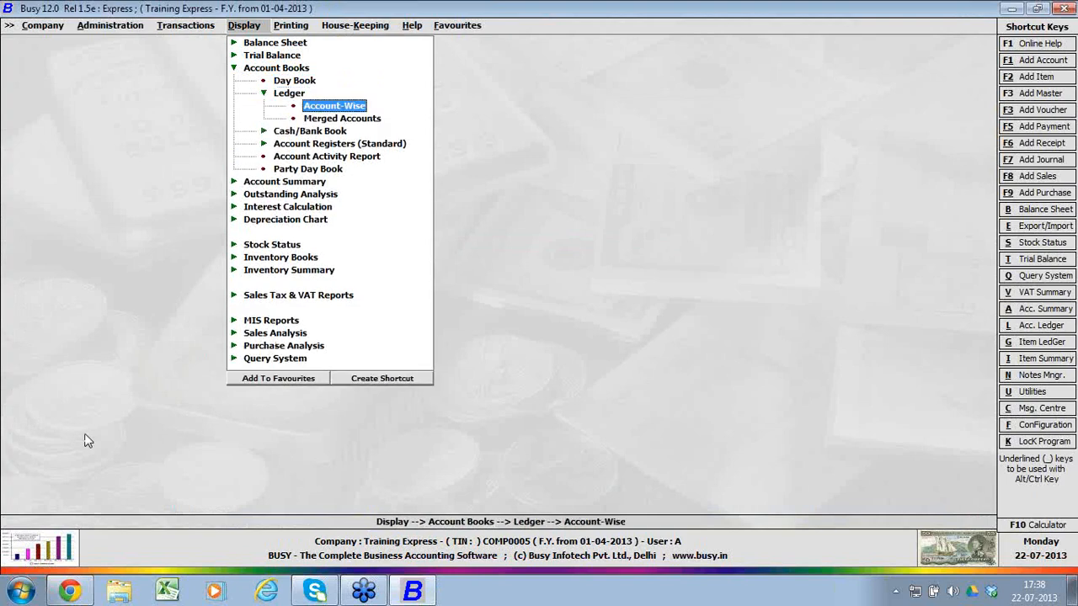
# Step: Open the account-wise ledger in the Standard format for one account
pyautogui.press('Return')
pyautogui.press('Return')
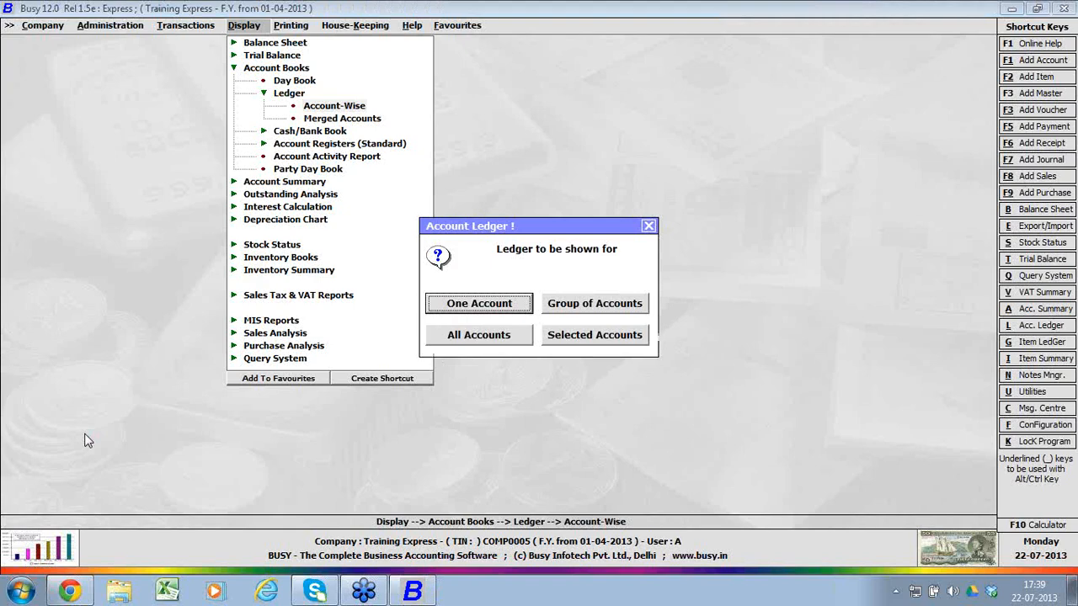
pyautogui.press('Escape')
pyautogui.press('Return')
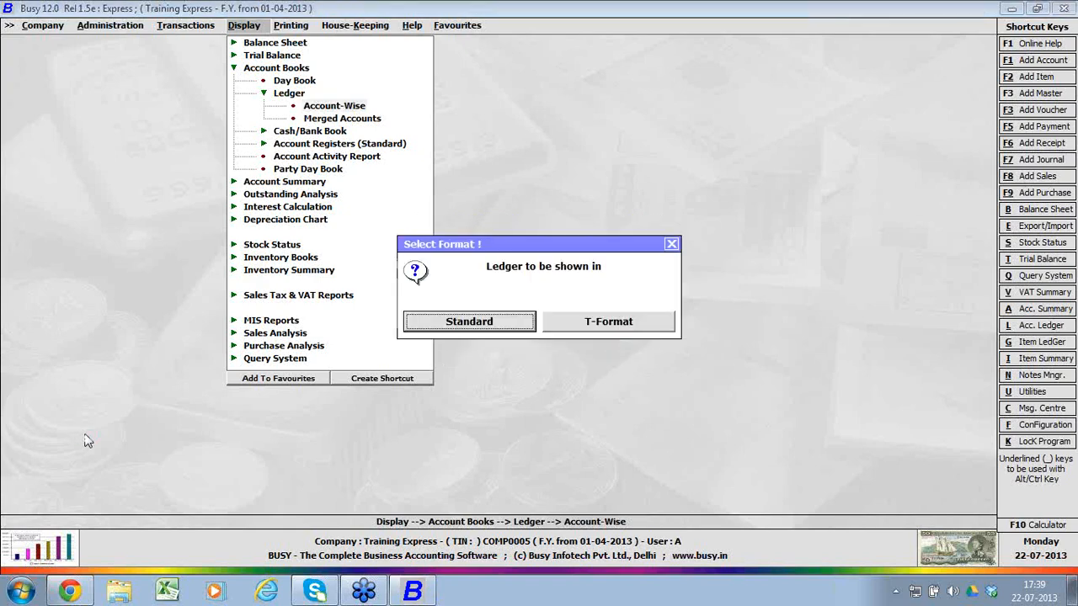
pyautogui.press('Return')
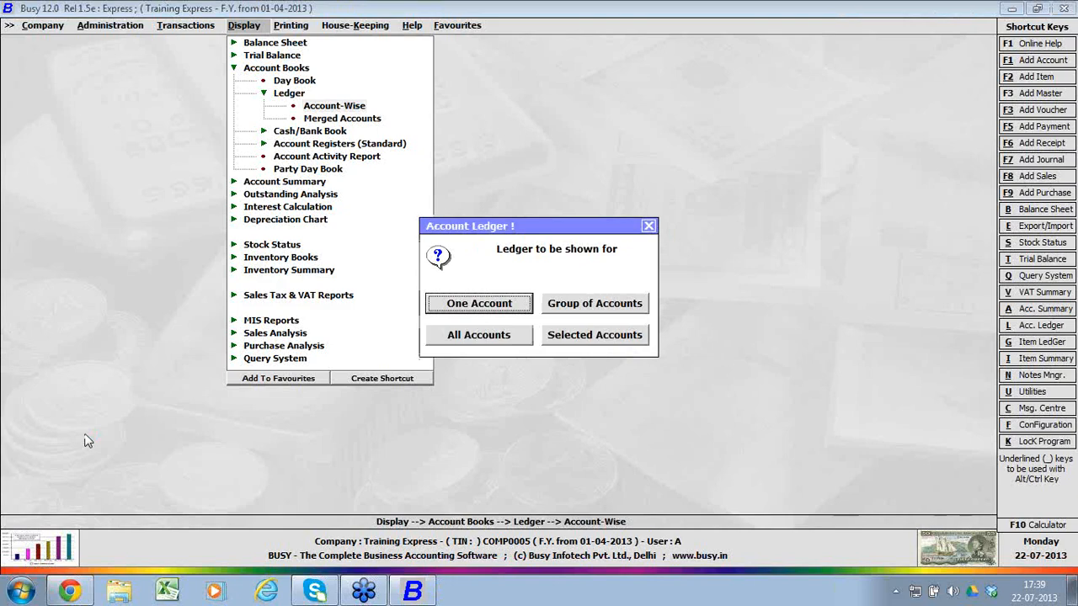
pyautogui.press('Return')
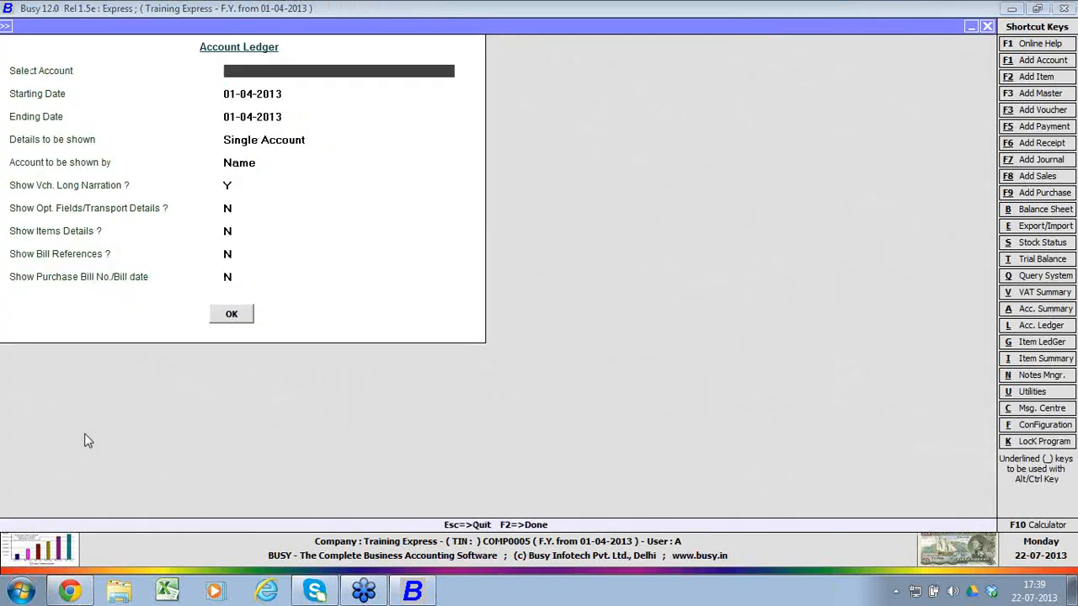
# Step: Choose Partry B Buyer as the ledger account, keeping 01-04-2013 as both the starting and ending date
pyautogui.write('party')
pyautogui.press('BackSpace')
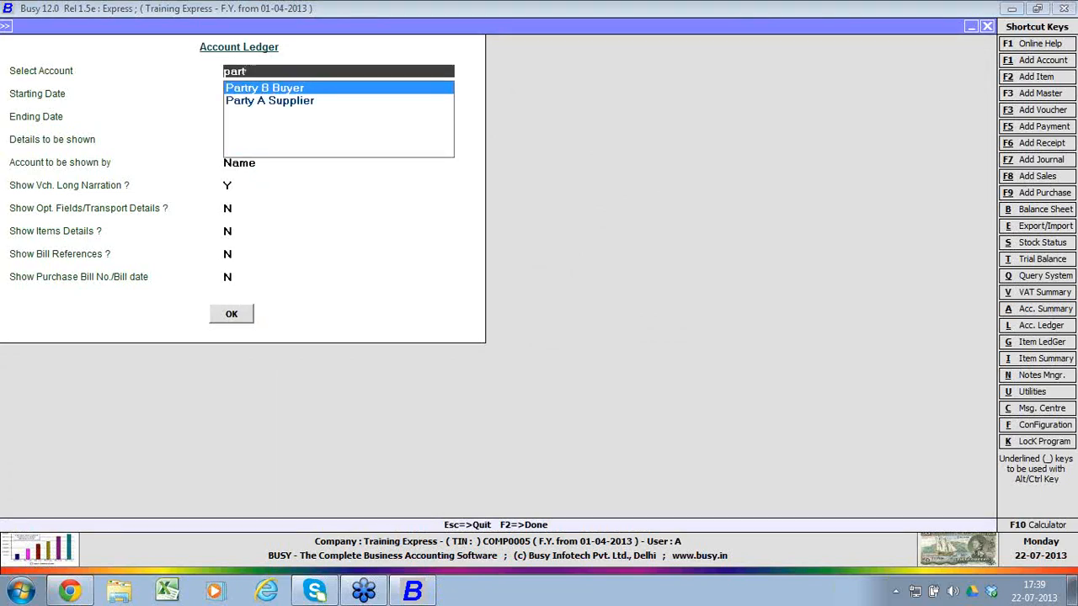
pyautogui.press('Return')
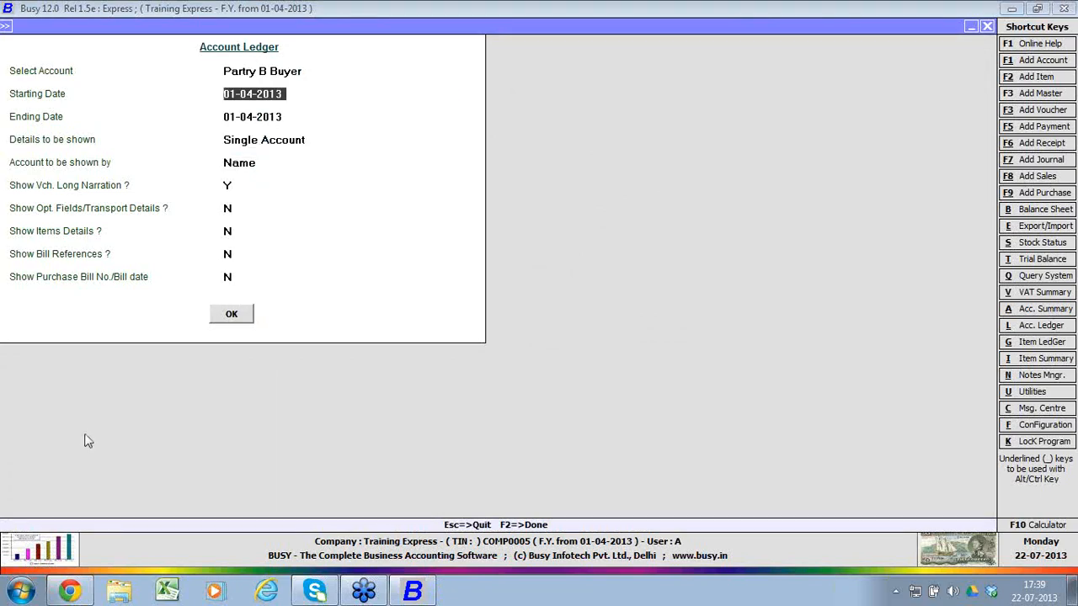
pyautogui.press('Return')
# Step: Generate the ledger with single account details shown by name and voucher long narration, leaving the other detail options off
pyautogui.press('Return')
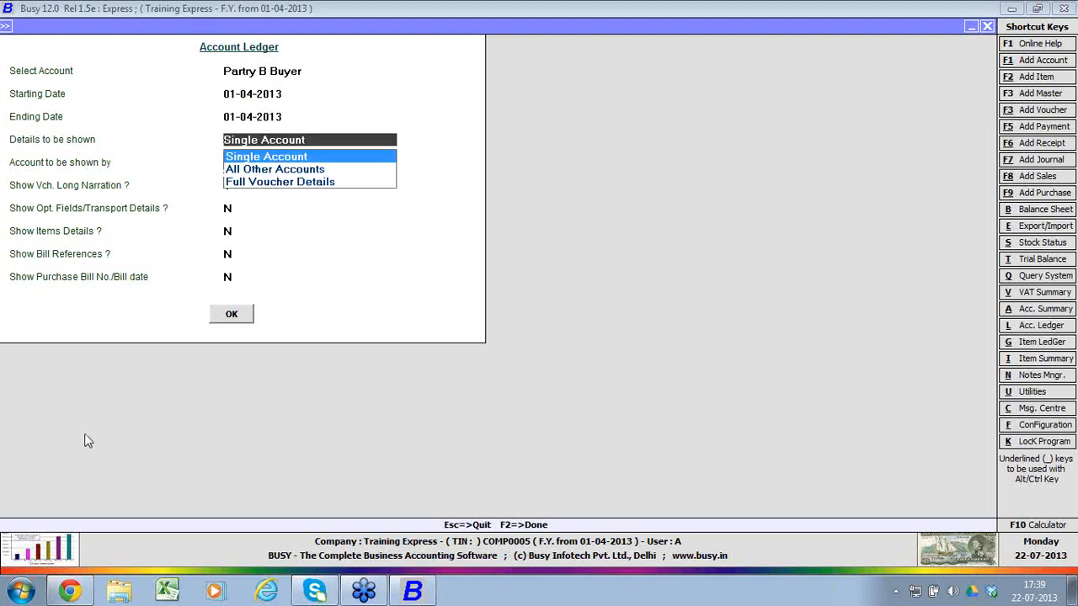
pyautogui.press('Return')
pyautogui.press('Return')
pyautogui.write('y')
pyautogui.press('Return')
pyautogui.press('Return')
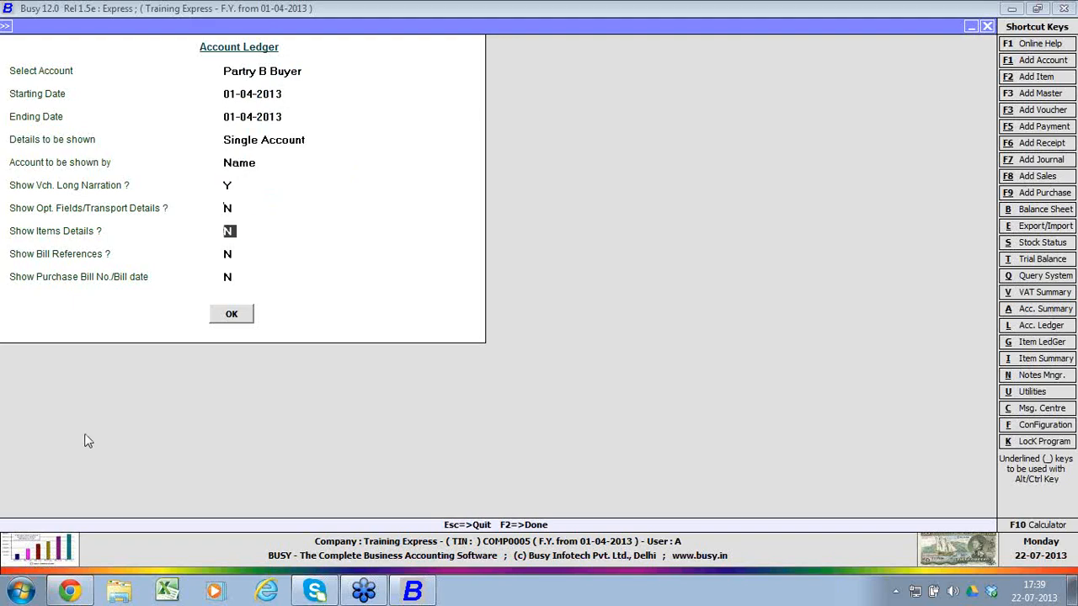
pyautogui.press('Return')
# Step: Return to the ledger options and regenerate the Partry B Buyer ledger with item details shown
pyautogui.press('Return')
pyautogui.press('Return')
pyautogui.press('Return')
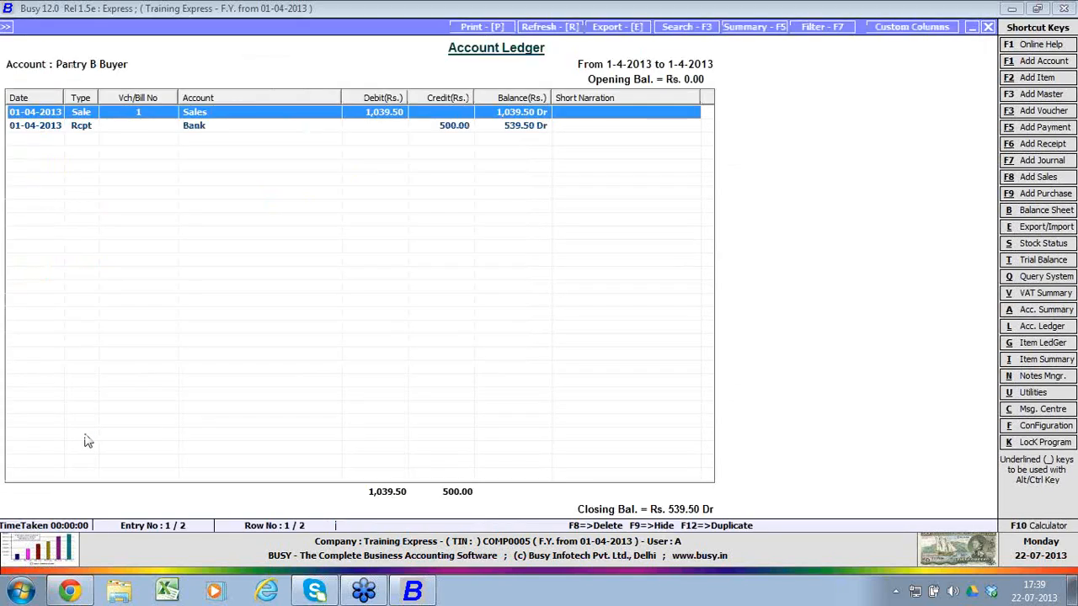
pyautogui.press('Escape')
pyautogui.press('Return')
pyautogui.press('Return')
pyautogui.press('Return')
pyautogui.press('Return')
pyautogui.press('Return')
pyautogui.press('Return')
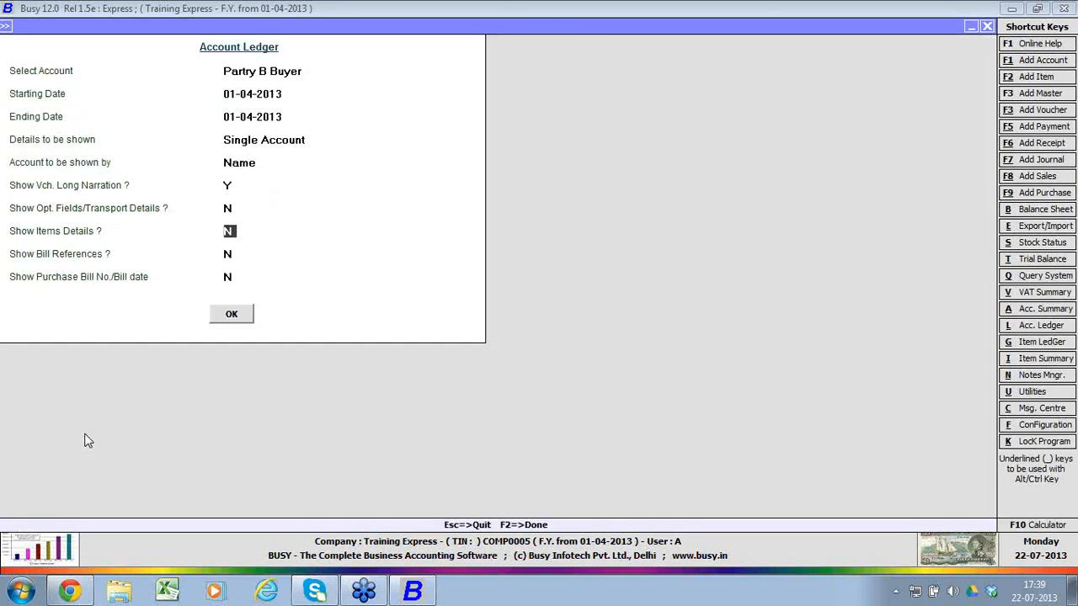
pyautogui.write('y')
pyautogui.press('Return')
# Step: Reopen the ledger options and turn off voucher long narration and item details
pyautogui.press('Return')
pyautogui.press('Return')
pyautogui.press('Return')
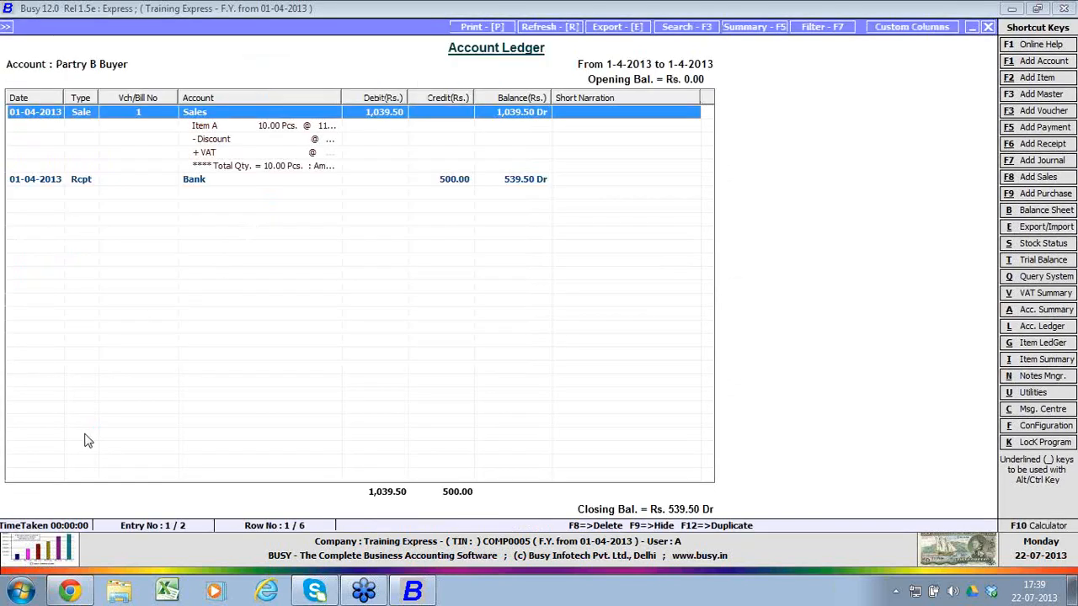
pyautogui.press('Escape')
pyautogui.press('Return')
pyautogui.press('Return')
pyautogui.press('Return')
# Step: Turn on bill references and generate the Partry B Buyer ledger
pyautogui.press('Return')
pyautogui.press('Return')
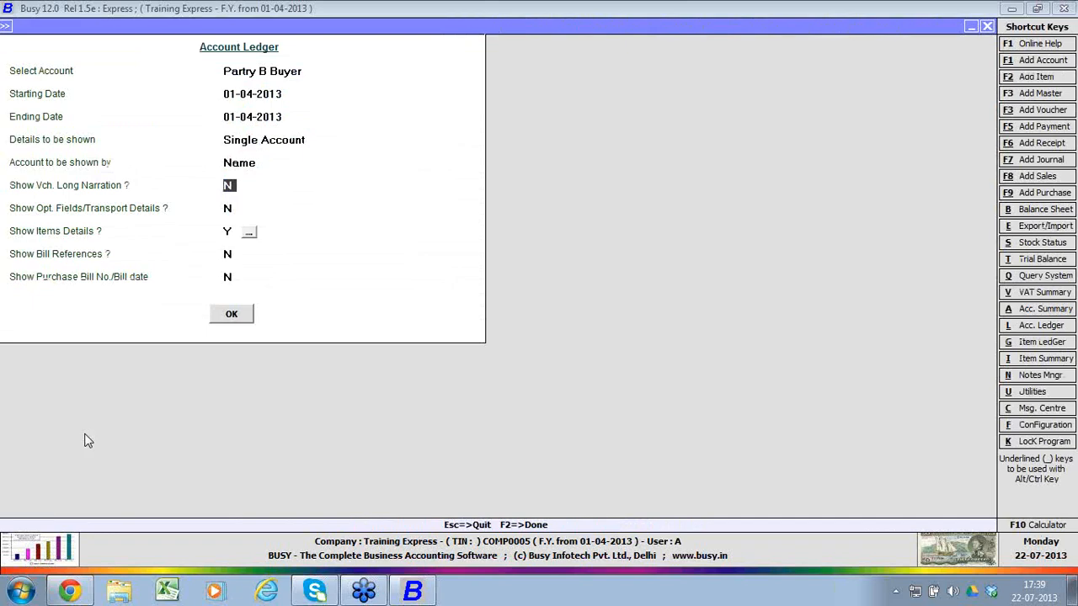
pyautogui.press('Return')
pyautogui.press('Return')
pyautogui.write('n')
pyautogui.press('Return')
pyautogui.write('y')
pyautogui.press('Return')
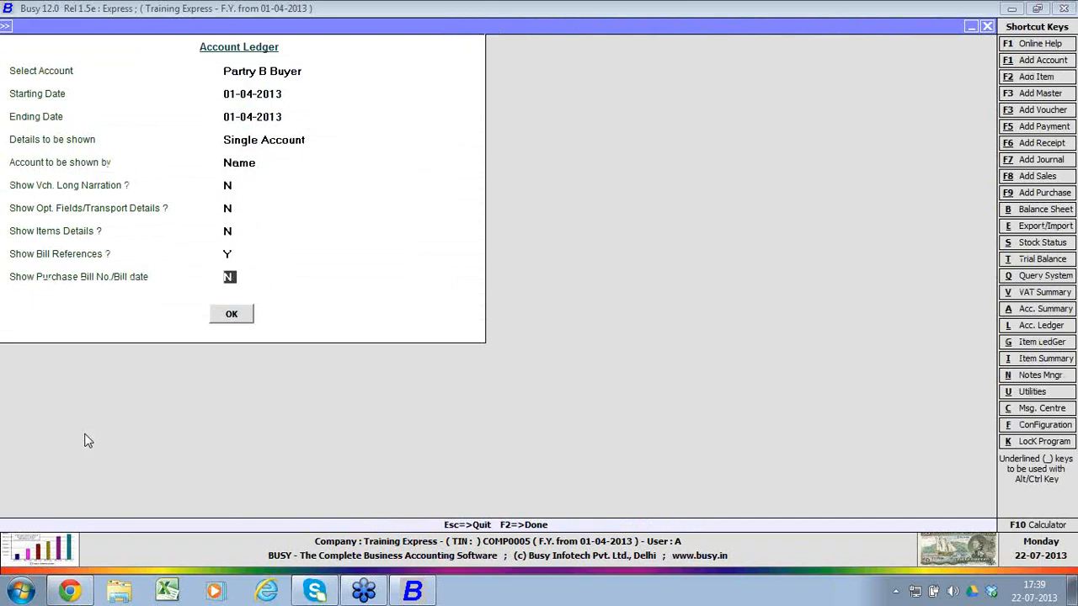
pyautogui.press('Return')
pyautogui.press('Return')
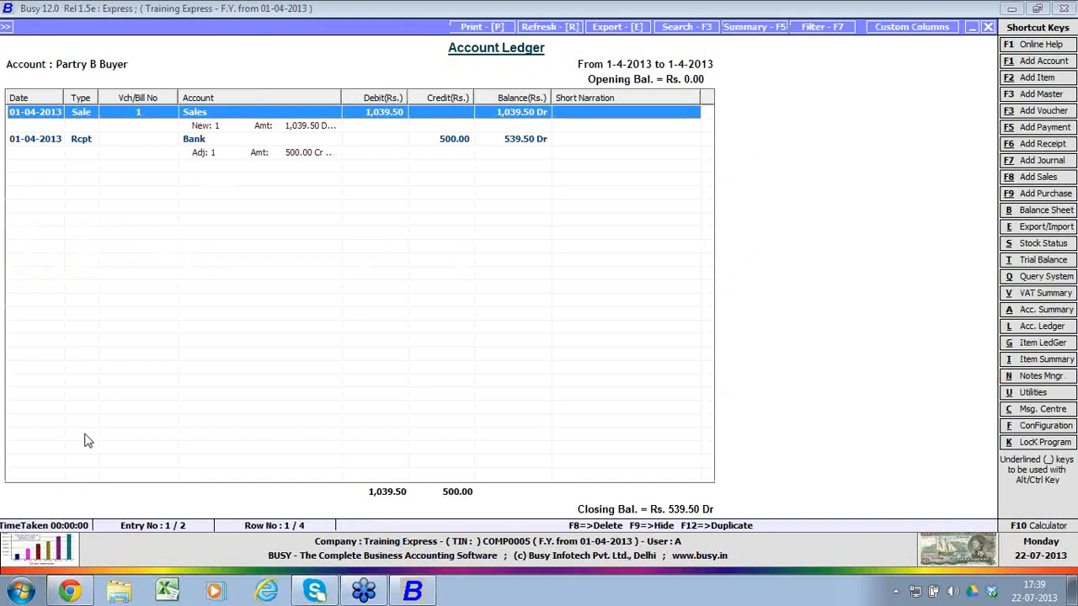
# Step: Go through the ledger entries, then regenerate the ledger with bill references turned off
pyautogui.press('Down')
pyautogui.press('Down')
pyautogui.press('Down')
pyautogui.press('Escape')
pyautogui.press('Return')
pyautogui.press('Return')
pyautogui.press('Return')
pyautogui.press('Return')
pyautogui.press('Return')
pyautogui.press('Return')
pyautogui.press('Return')
pyautogui.press('Return')
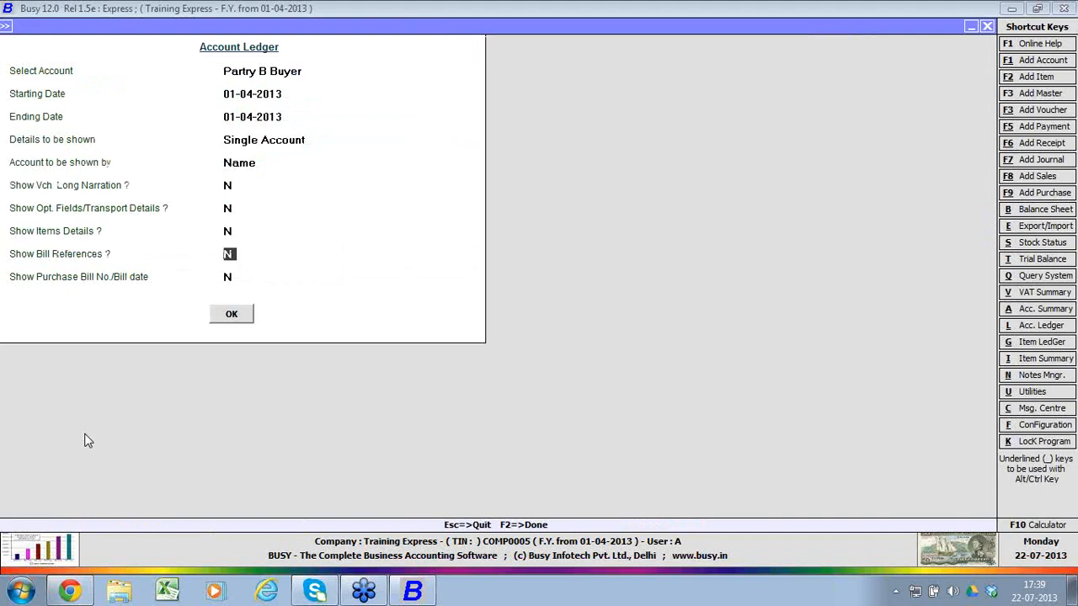
pyautogui.press('Return')
pyautogui.press('Return')
pyautogui.press('Return')
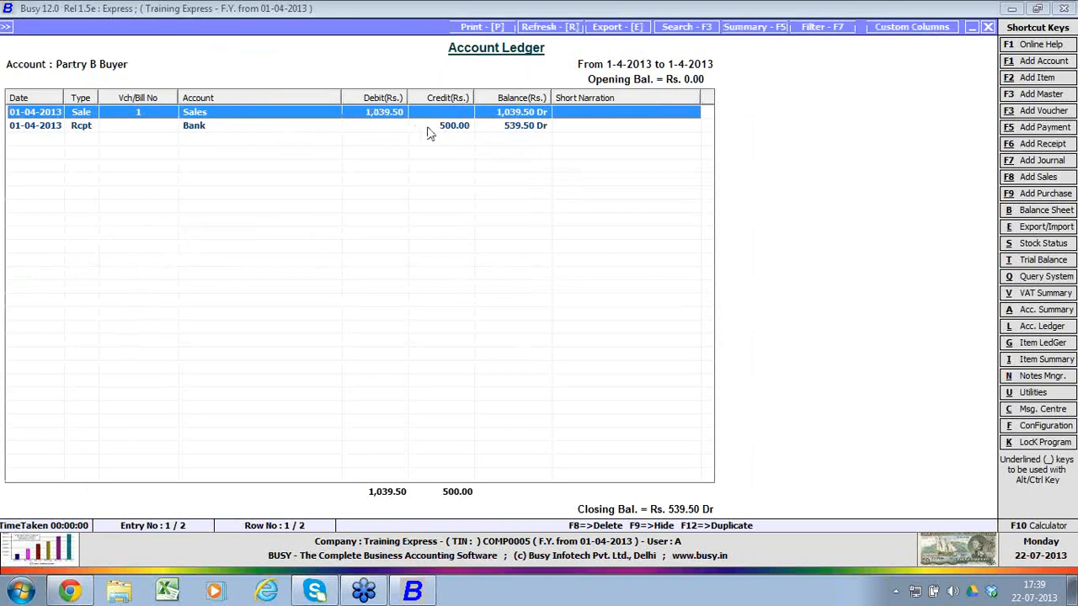
# Step: Open the sales voucher behind the ledger's Sale entry to view it, and quit without changes
pyautogui.press('Return')
pyautogui.press('Escape')
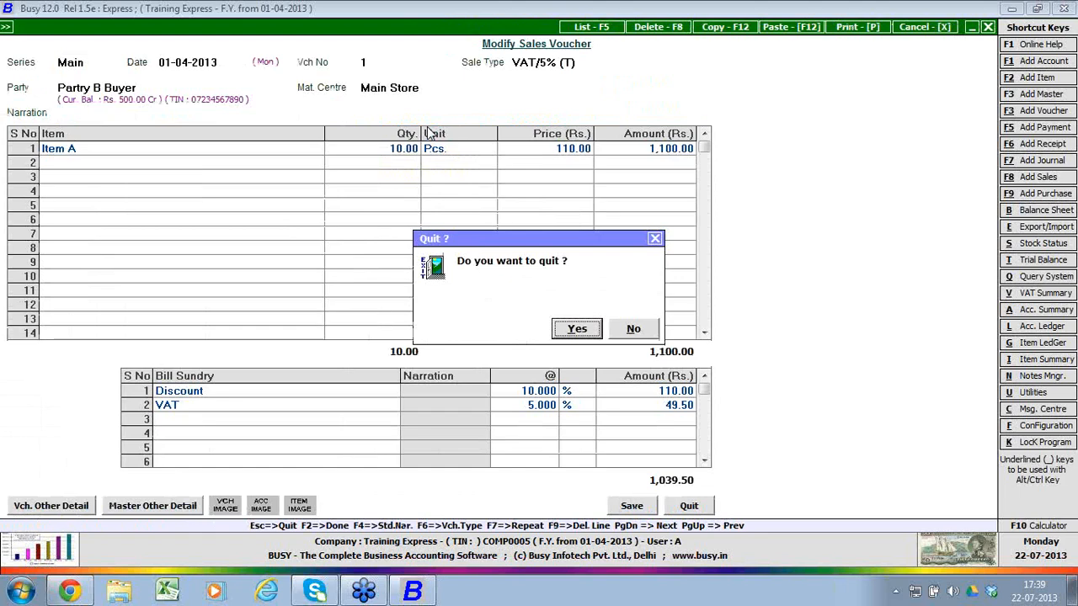
pyautogui.press('Return')
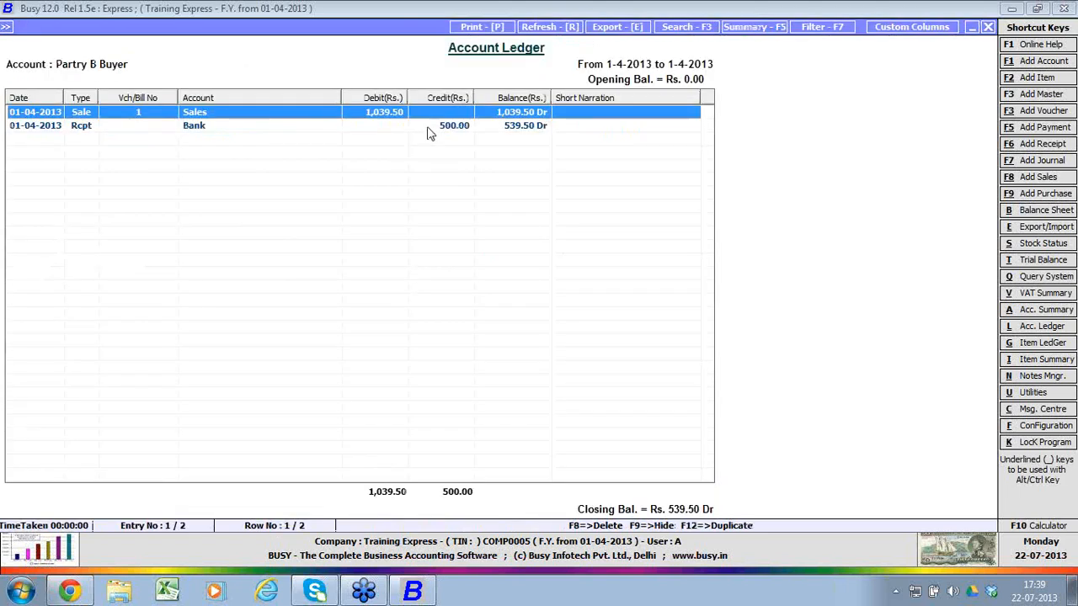
# Step: Export the account ledger in Microsoft Excel format to the Account Ledger file in the COMP0005 folder, without an opening password
pyautogui.click(625, 30)
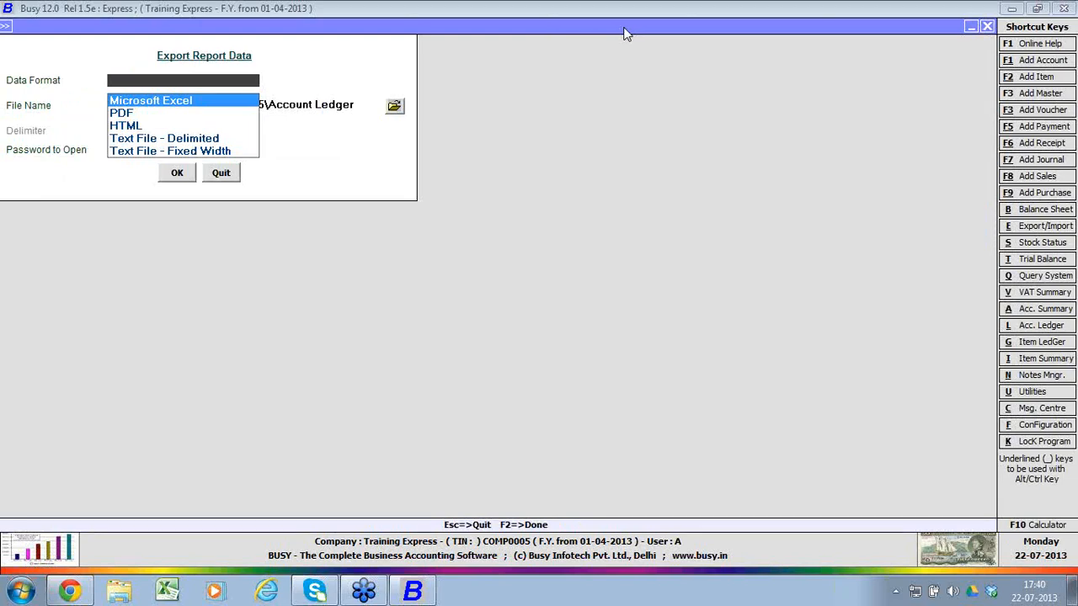
pyautogui.press('Down')
pyautogui.press('Up')
pyautogui.press('Return')
pyautogui.press('Return')
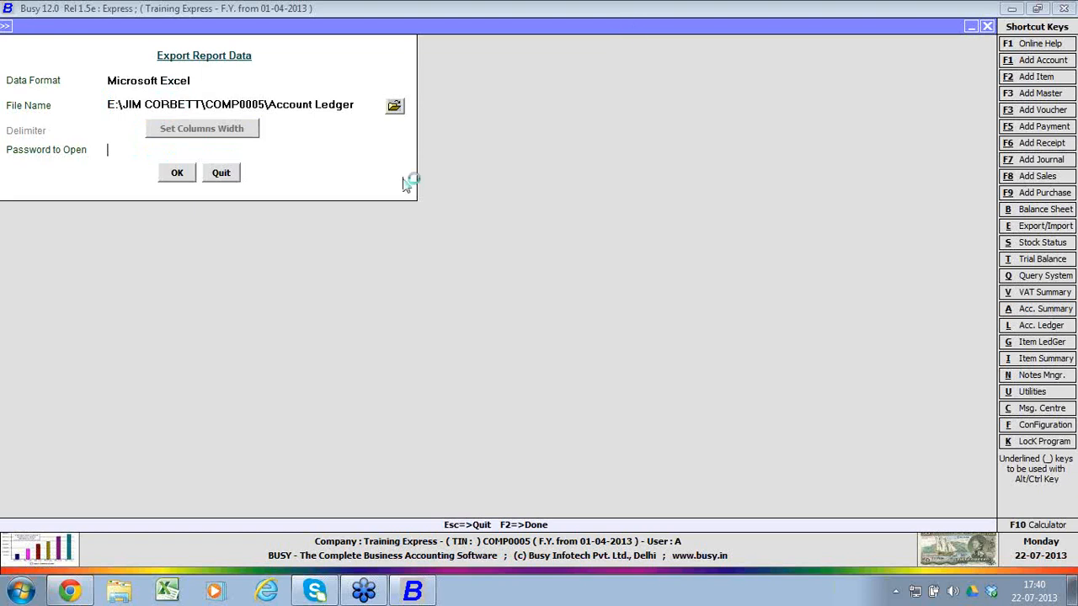
pyautogui.click(176, 174)
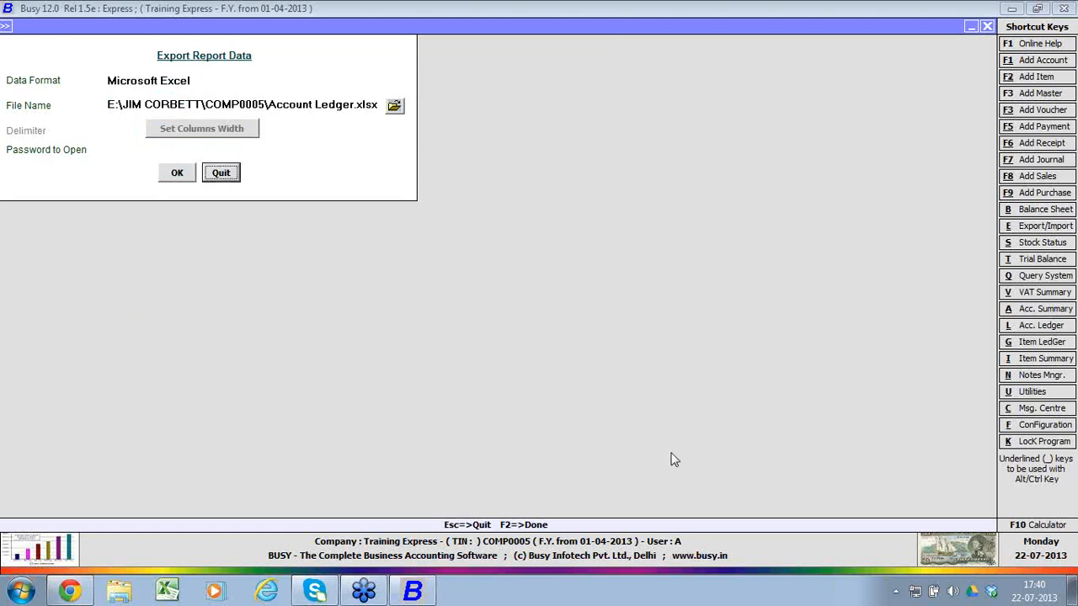
pyautogui.click(375, 592)
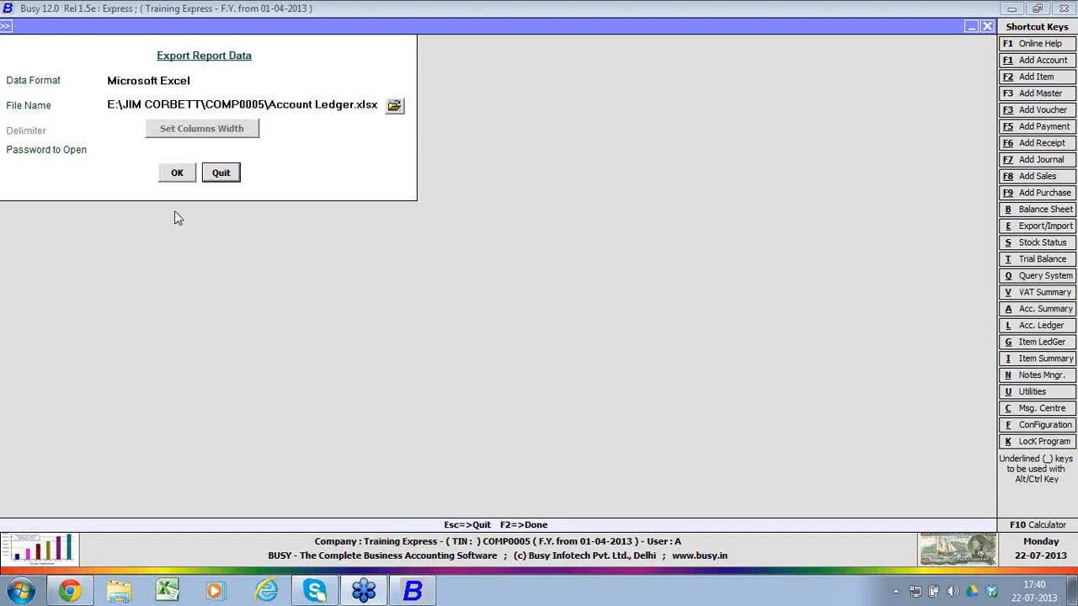
pyautogui.click(177, 178)
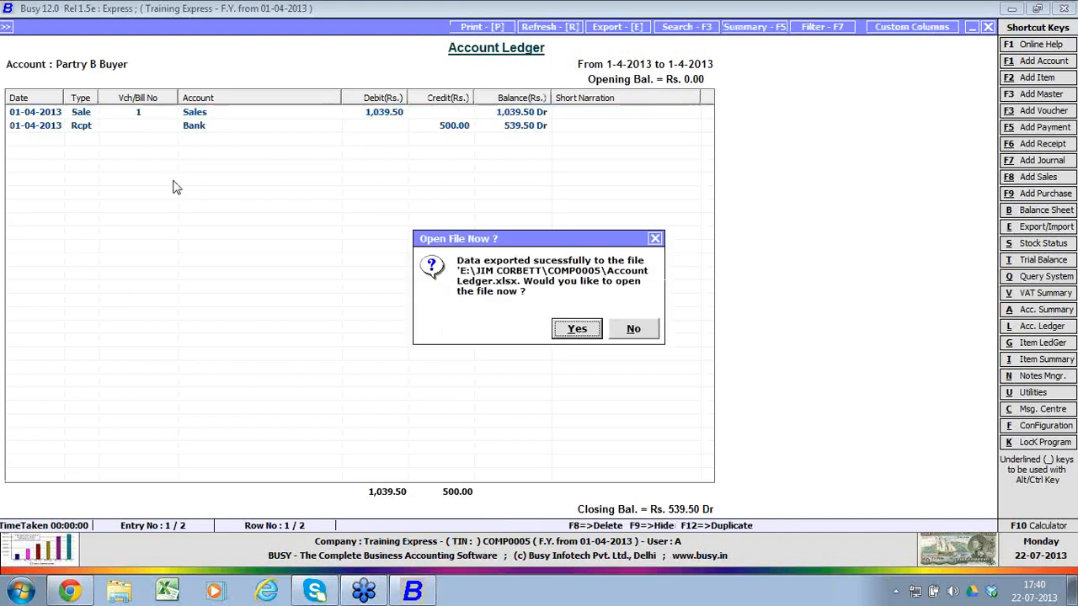
# Step: Open the exported Account Ledger workbook in Excel, maximize it to review the data, and close it
pyautogui.press('Return')
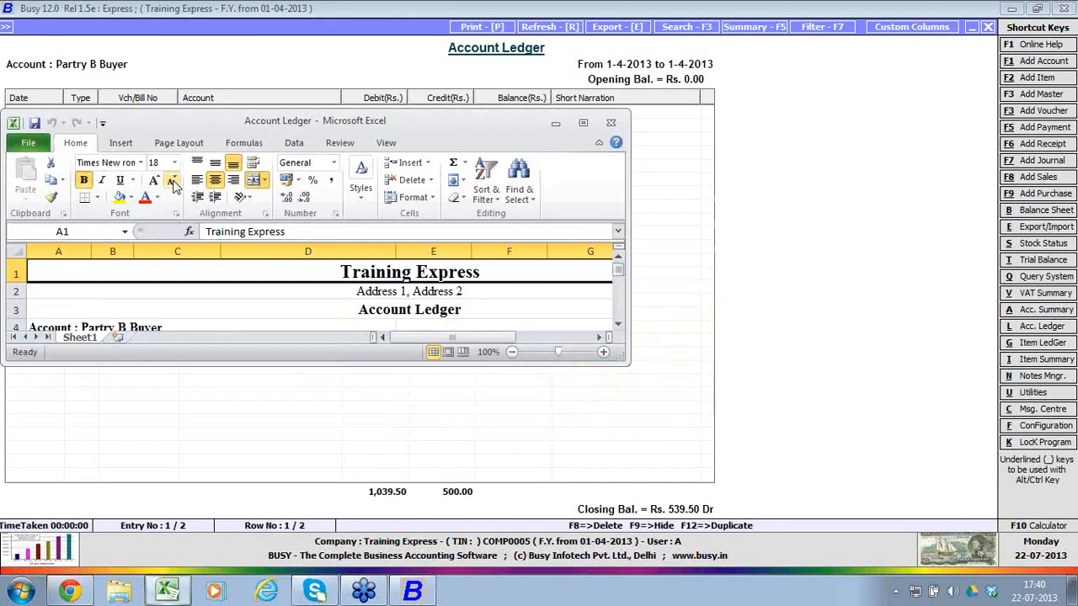
pyautogui.click(583, 123)
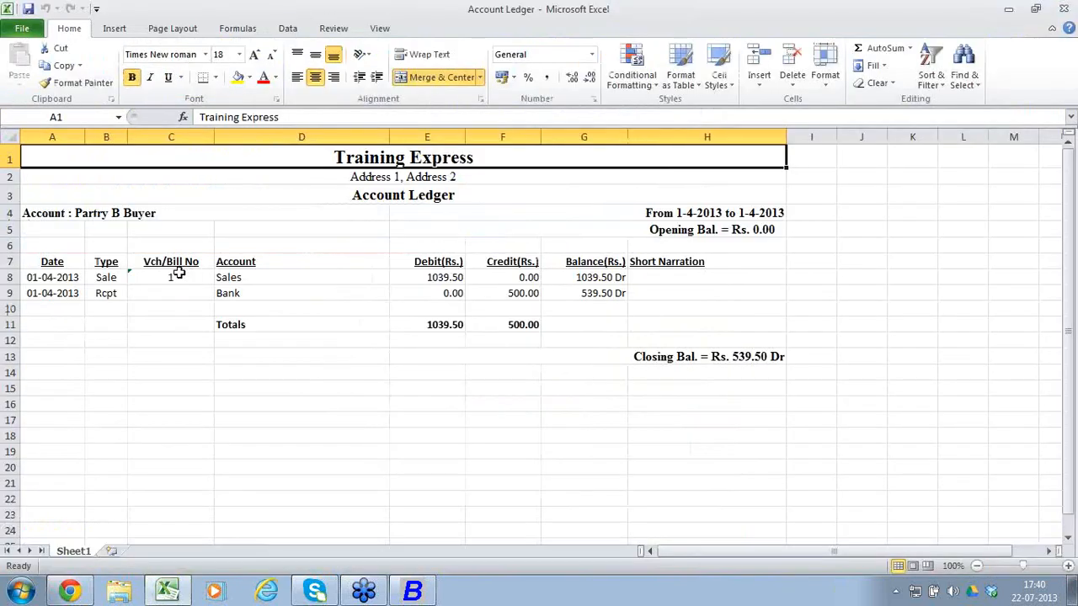
pyautogui.click(1065, 8)
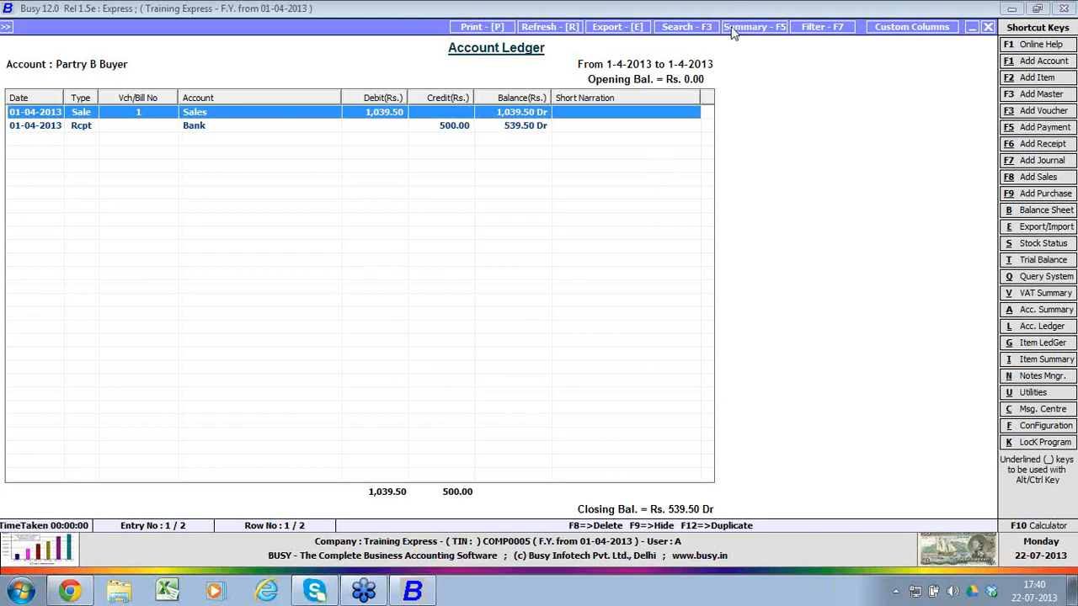
# Step: Look at the ledger's filter options, dismiss them, and leave the account ledger report
pyautogui.click(812, 28)
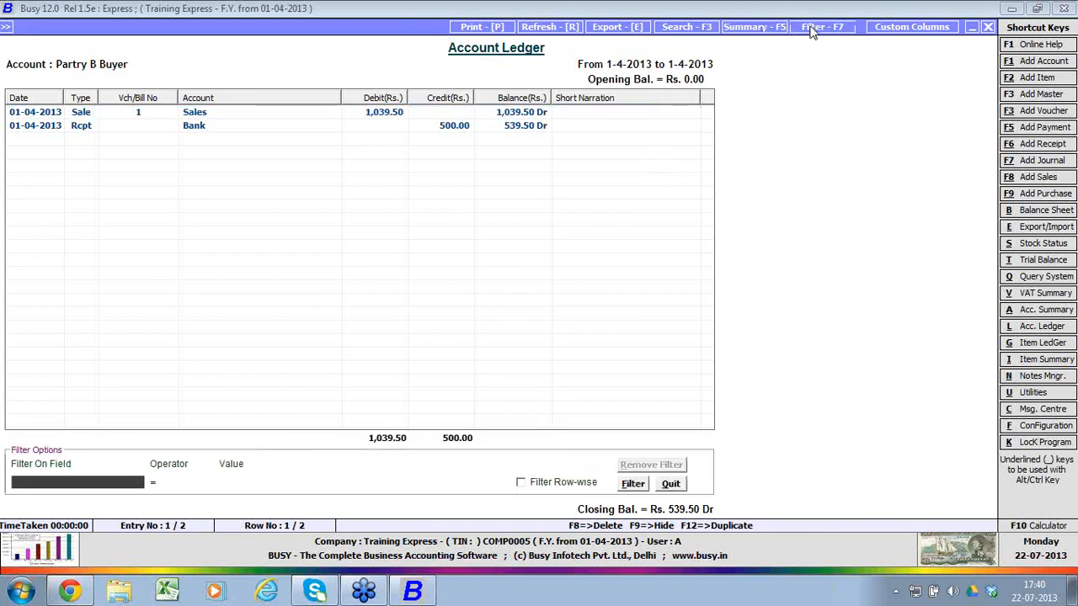
pyautogui.click(813, 28)
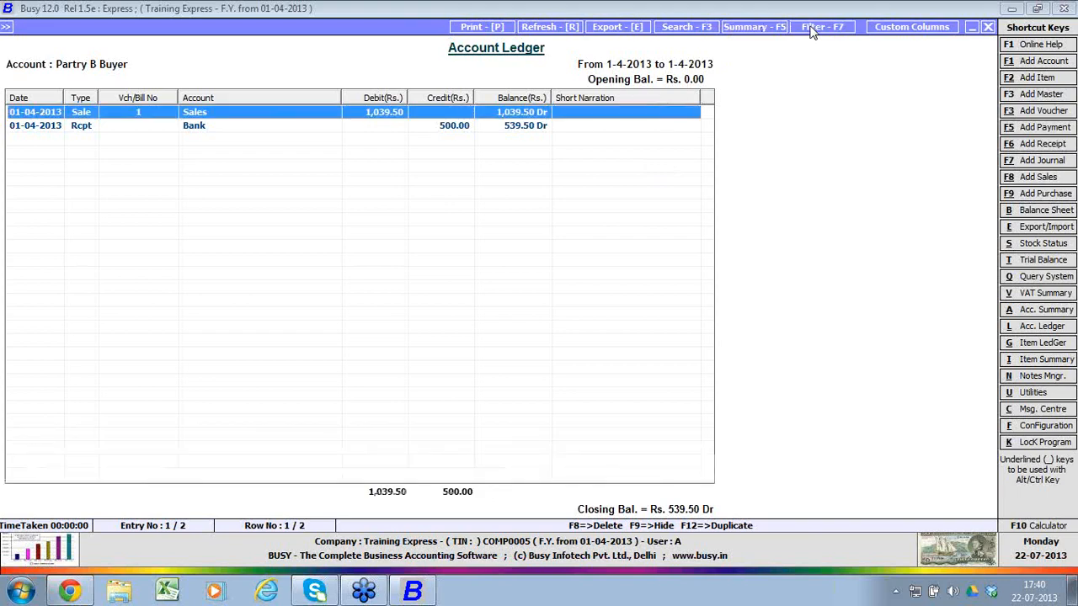
pyautogui.press('Escape')
pyautogui.press('Escape')
pyautogui.press('Escape')
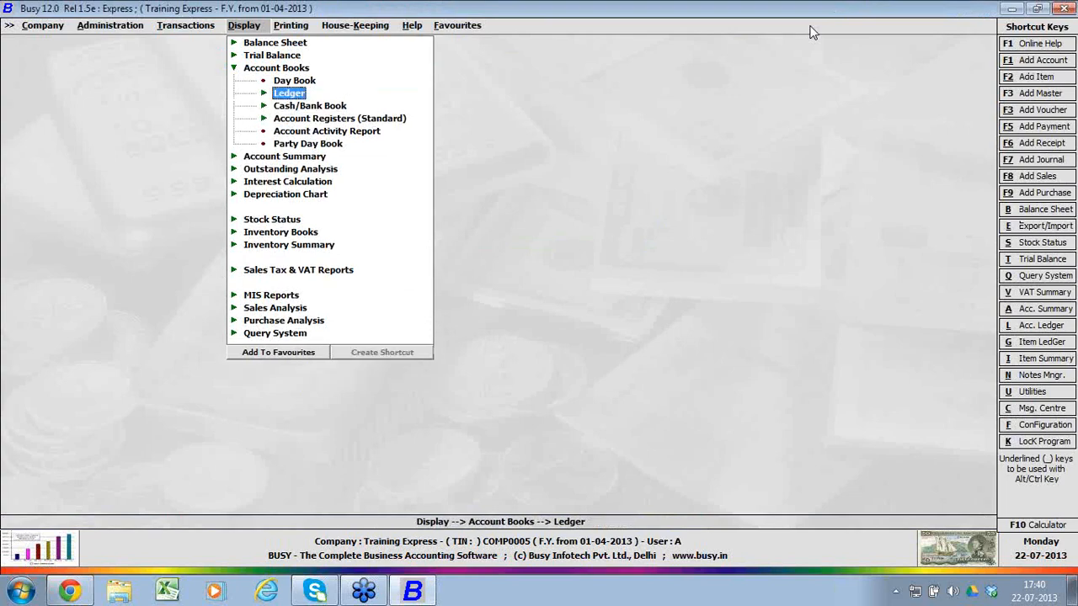
# Step: Look through the trial balance reports, expanding the grouped, alphabetical and hierarchical closing trial formats
pyautogui.press('Escape')
pyautogui.press('Up')
pyautogui.press('Return')
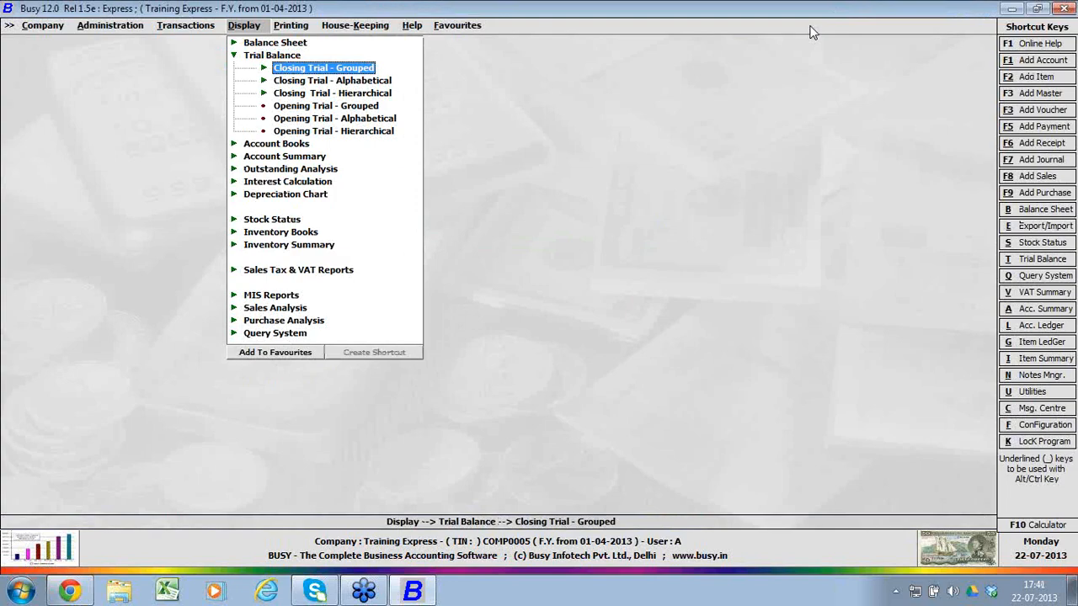
pyautogui.press('Return')
pyautogui.press('Down')
pyautogui.press('Down')
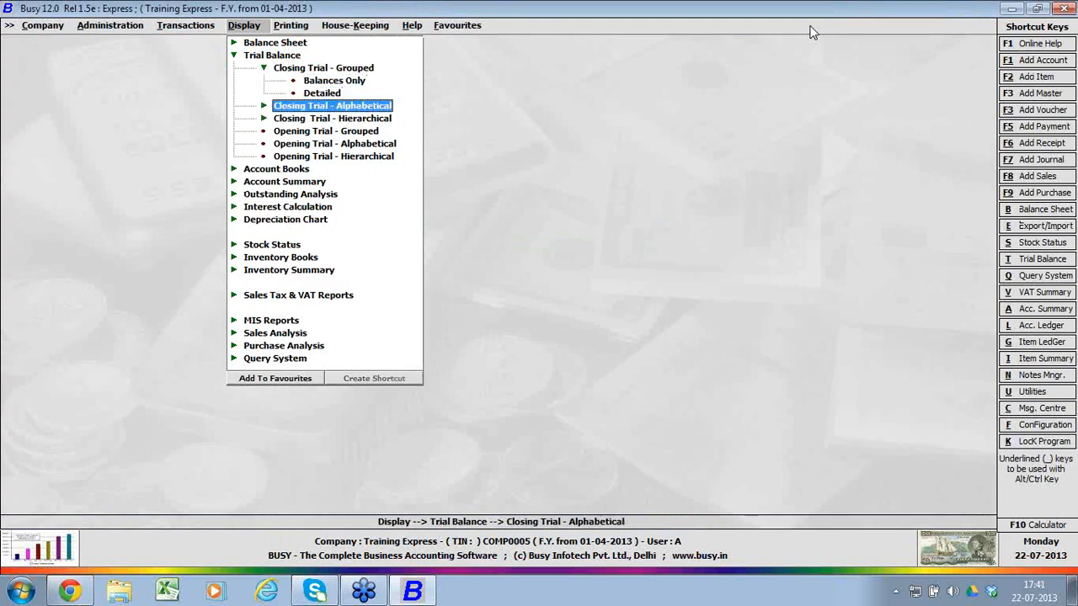
pyautogui.press('Return')
pyautogui.press('Down')
pyautogui.press('Down')
pyautogui.press('Return')
pyautogui.press('Down')
pyautogui.press('Down')
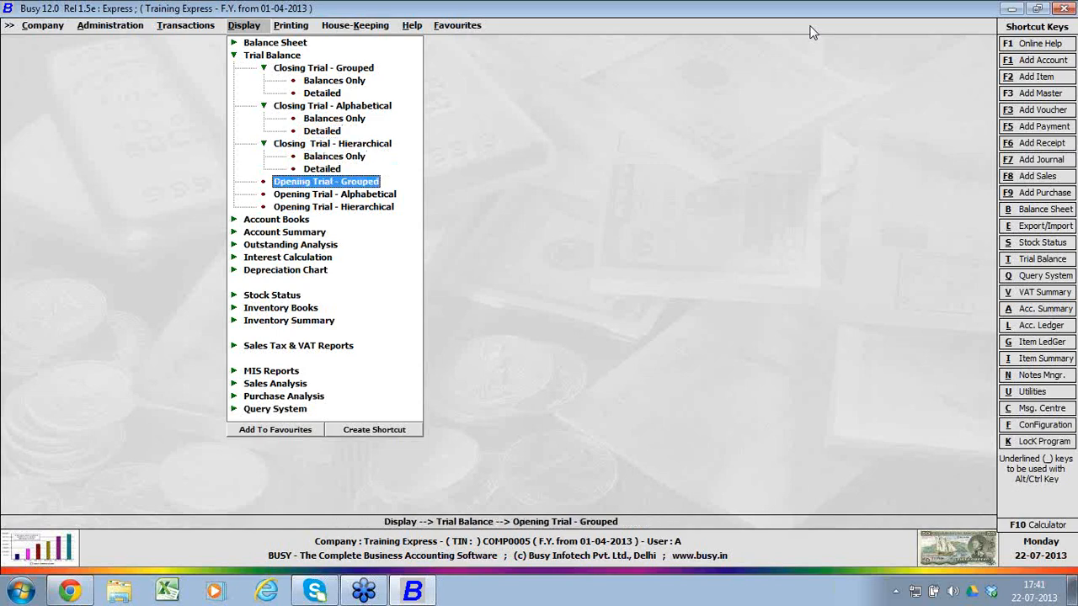
# Step: Collapse the grouped, alphabetical and hierarchical closing trial formats within the trial balance reports
pyautogui.press('Return')
pyautogui.press('Escape')
pyautogui.press('Escape')
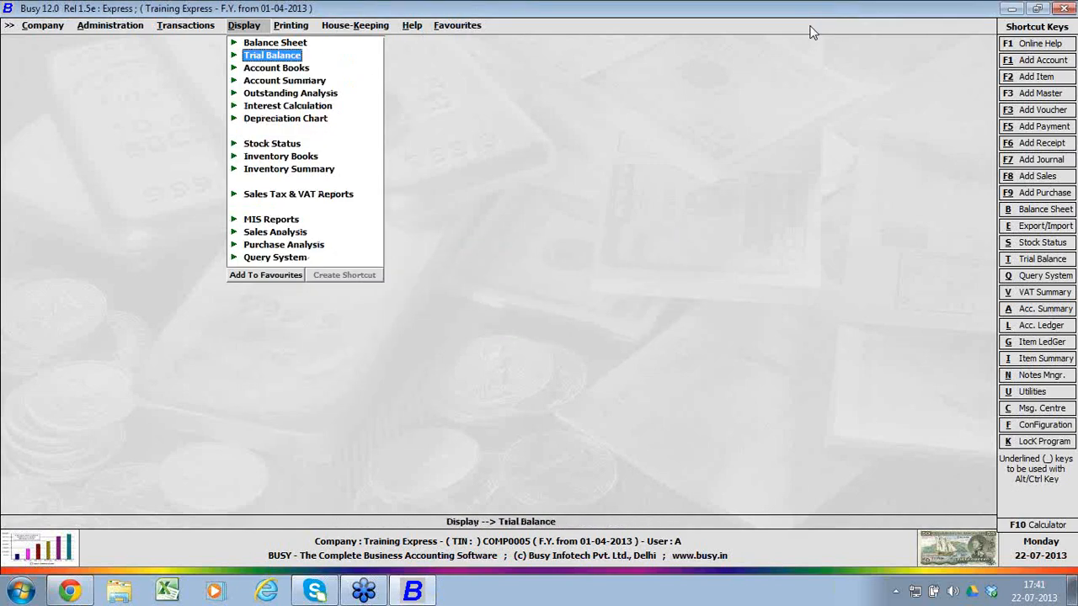
pyautogui.press('Return')
pyautogui.press('Return')
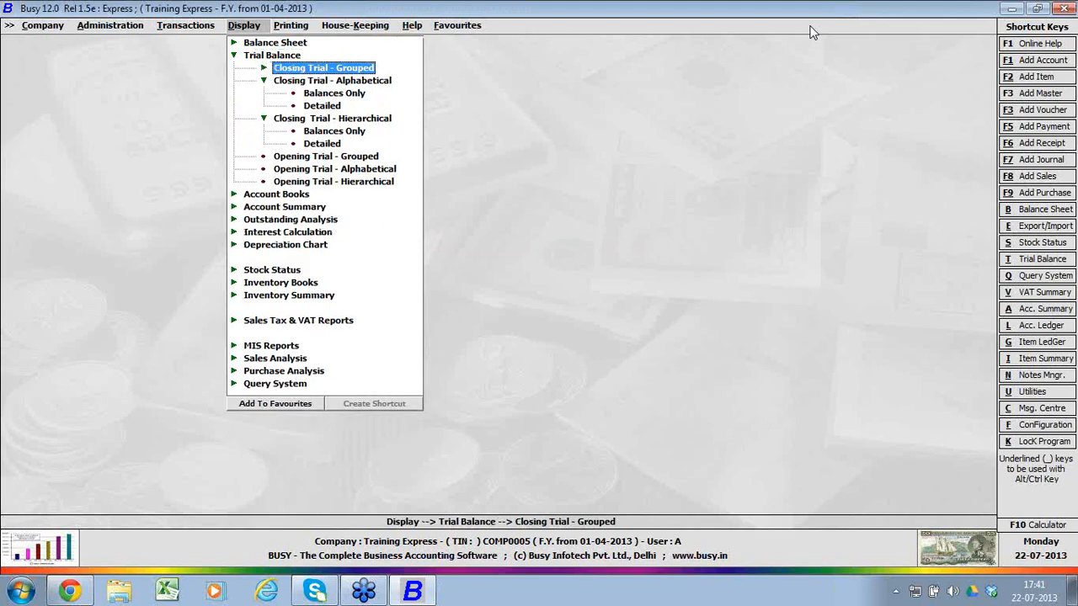
pyautogui.press('Down')
pyautogui.press('Return')
pyautogui.press('Down')
# Step: Display the alphabetical closing trial balance with balances only for all accounts as on 01-04-2013, and leave the report
pyautogui.press('Return')
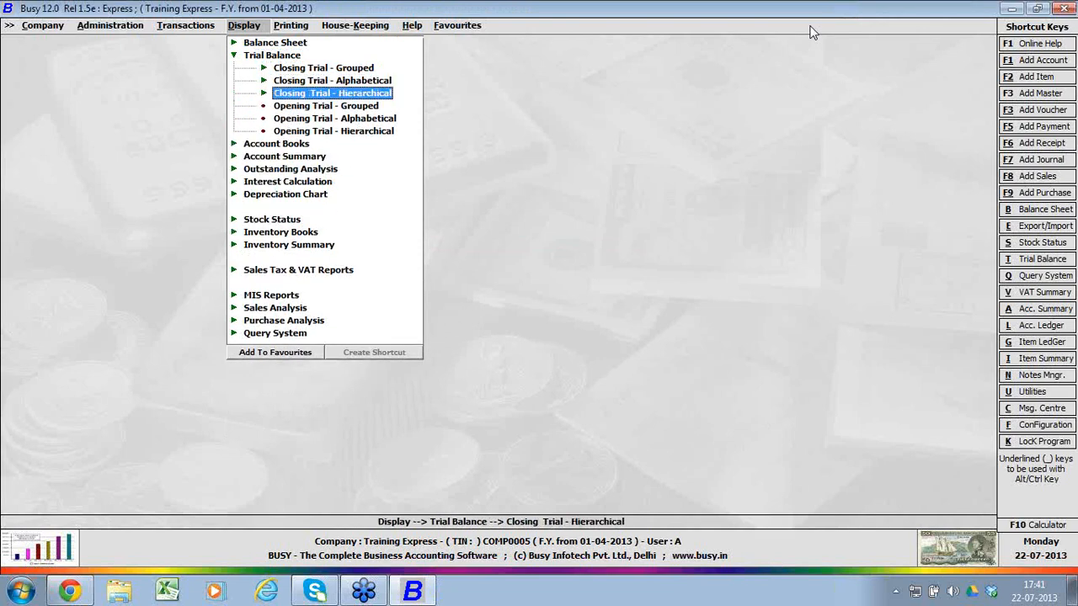
pyautogui.press('Up')
pyautogui.press('Return')
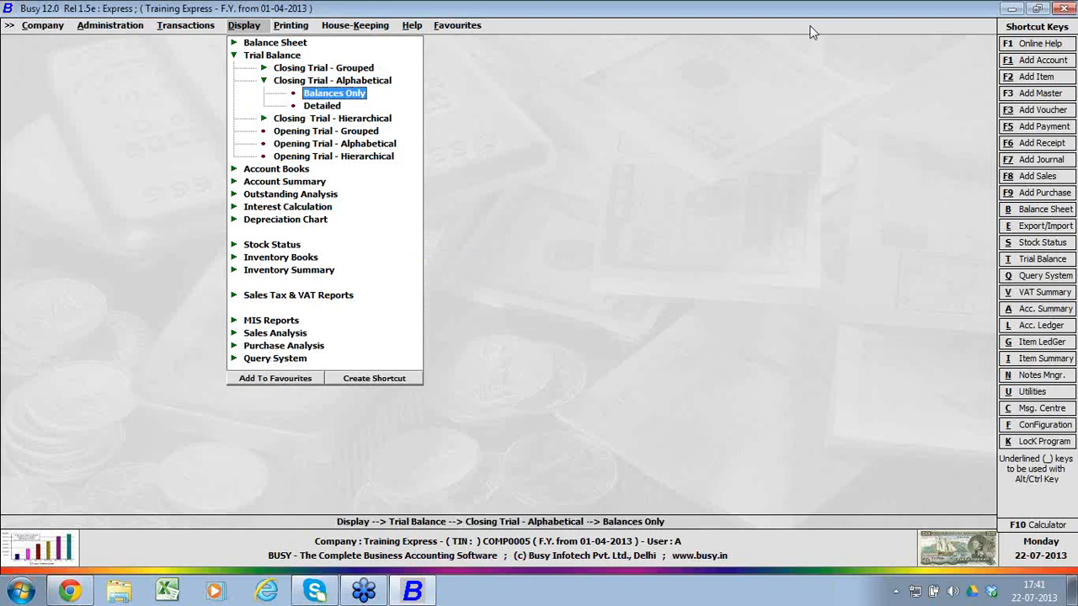
pyautogui.press('Return')
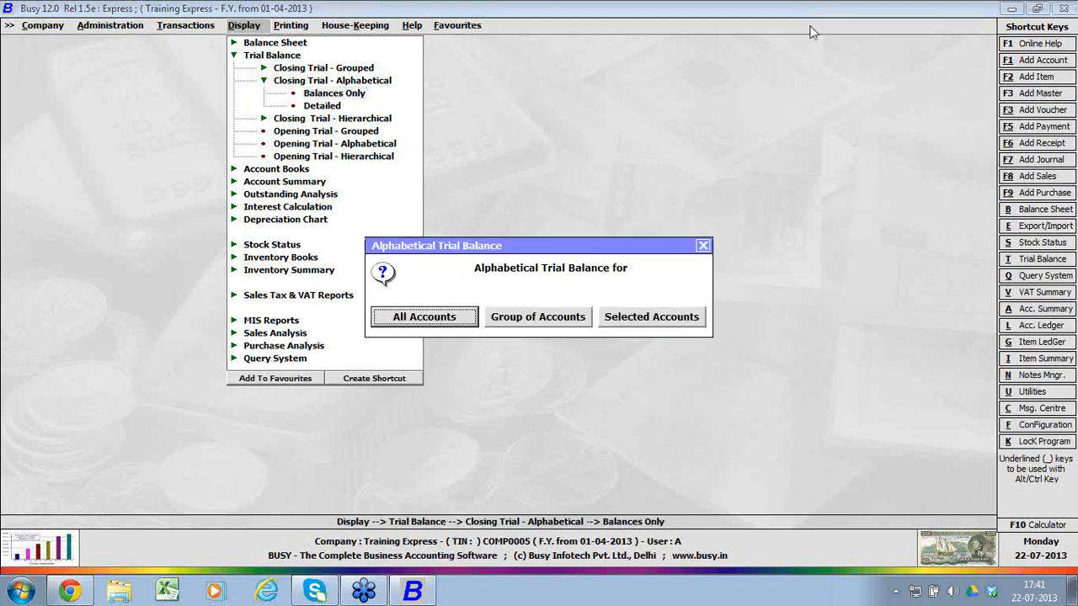
pyautogui.press('Return')
pyautogui.press('Escape')
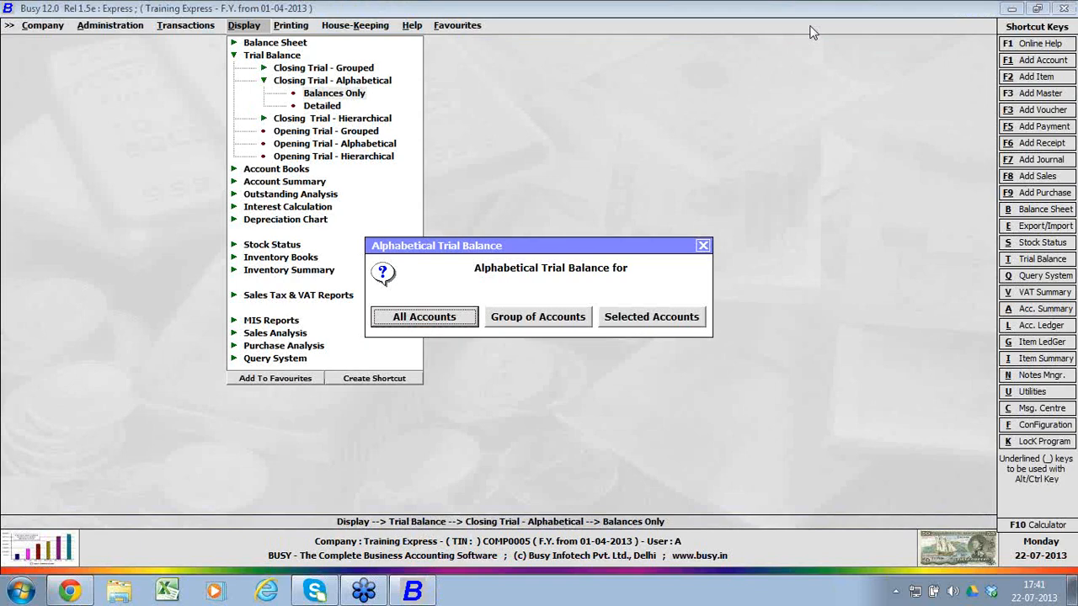
pyautogui.press('Return')
pyautogui.press('Return')
pyautogui.press('Return')
pyautogui.press('Return')
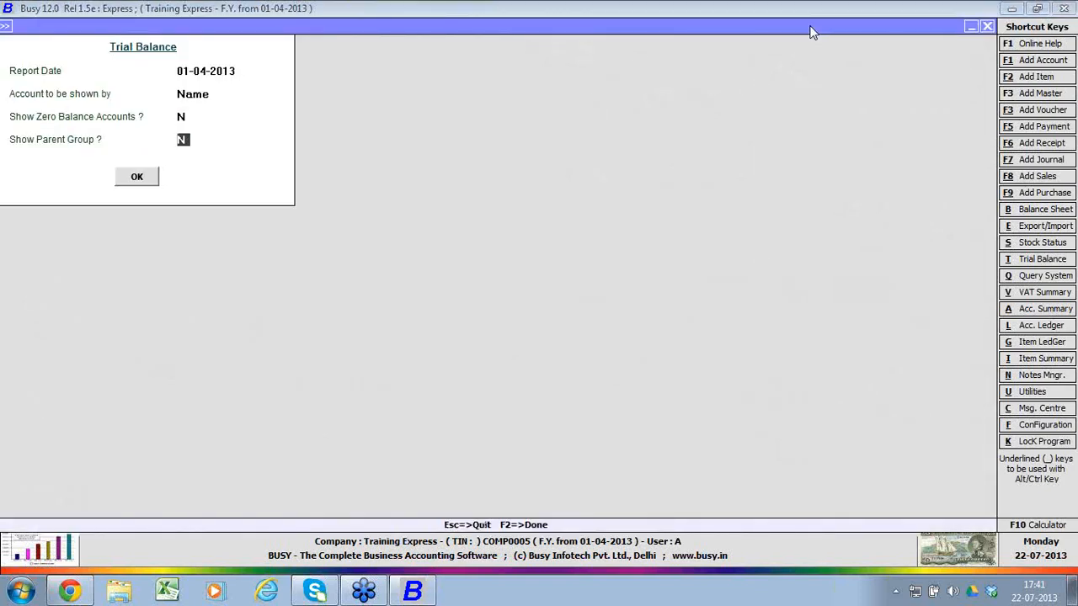
pyautogui.press('Return')
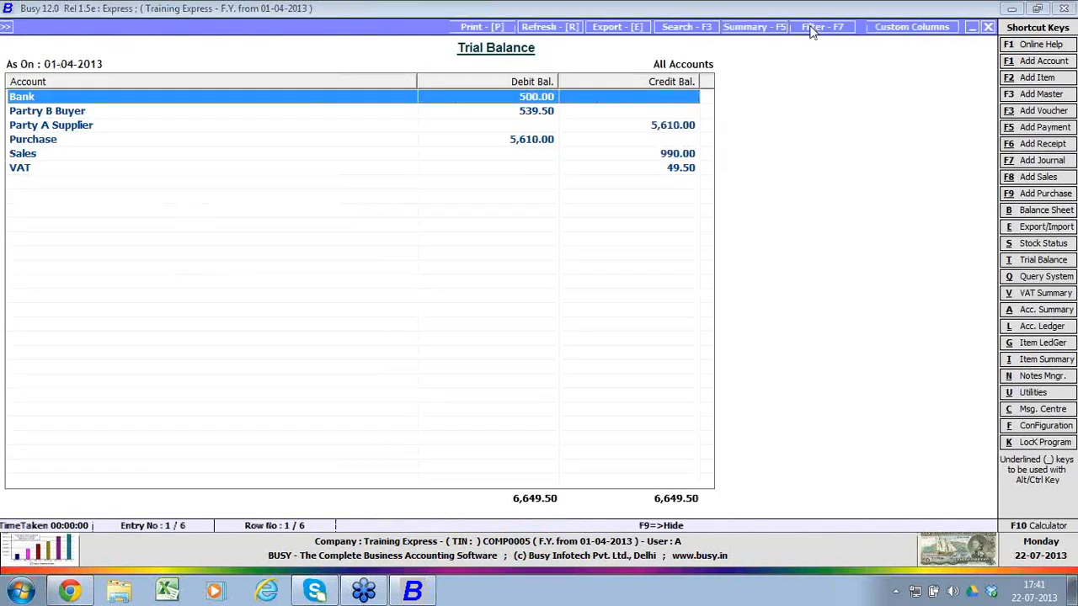
pyautogui.press('Escape')
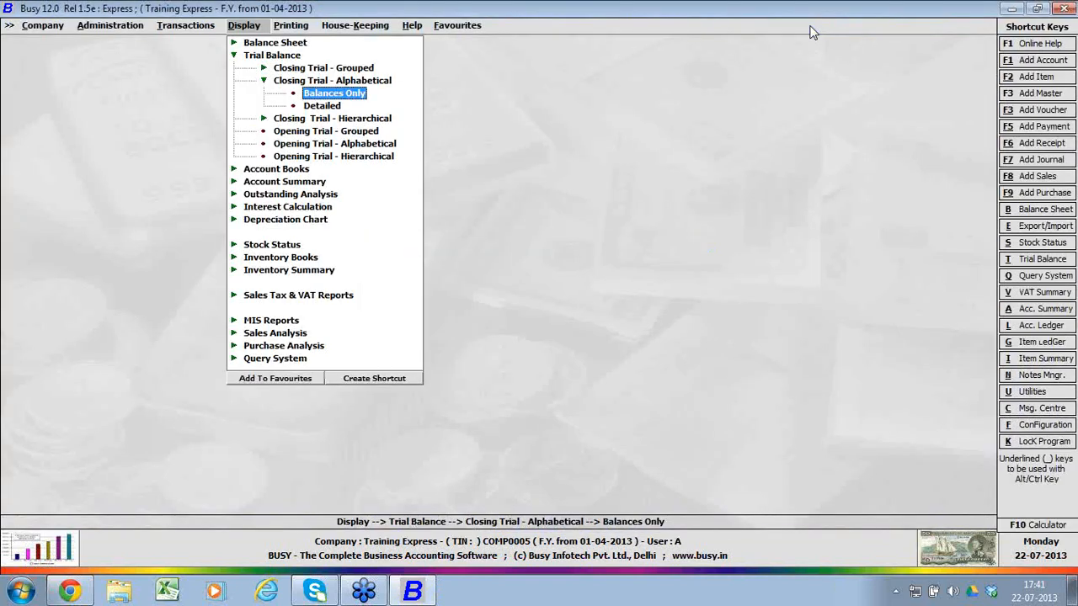
pyautogui.press('Escape')
pyautogui.press('Escape')
# Step: Display the horizontal date-wise balance sheet from 01-04-2013 to 01-04-2013
pyautogui.press('Up')
pyautogui.press('Return')
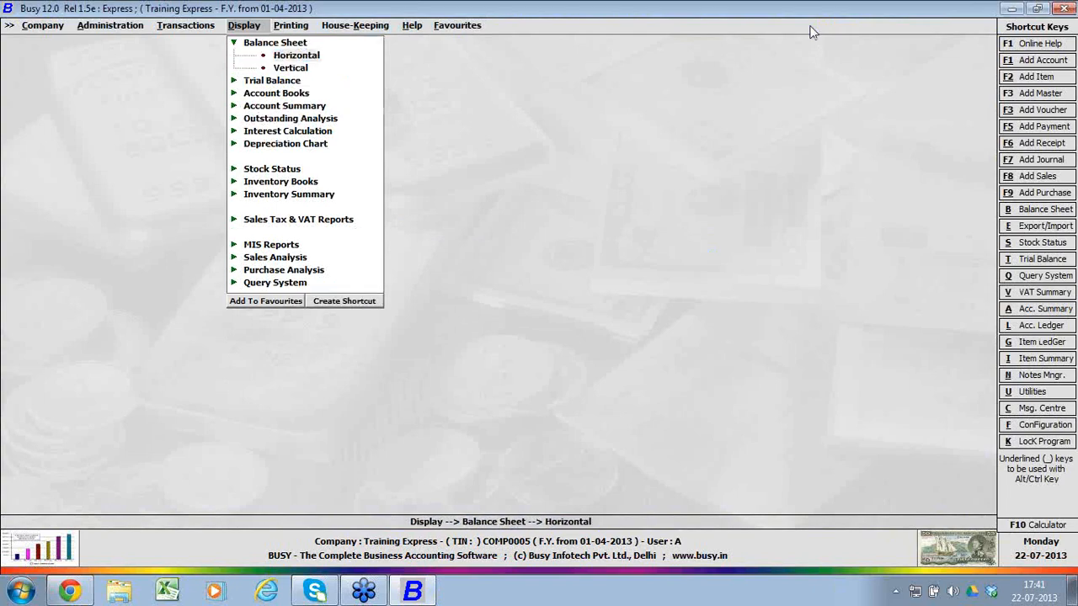
pyautogui.press('Return')
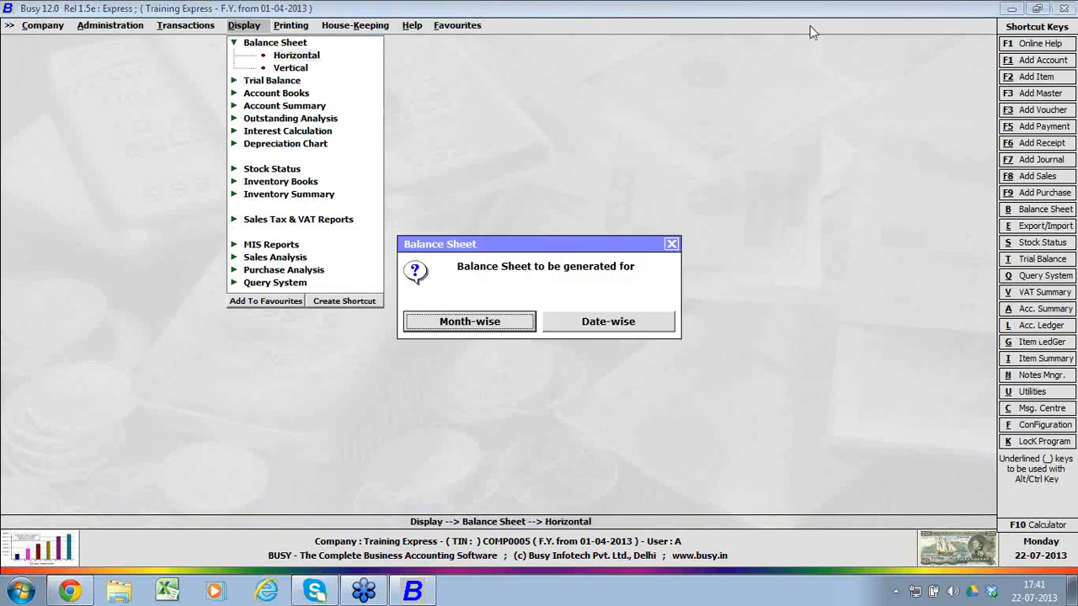
pyautogui.press('Right')
pyautogui.press('Return')
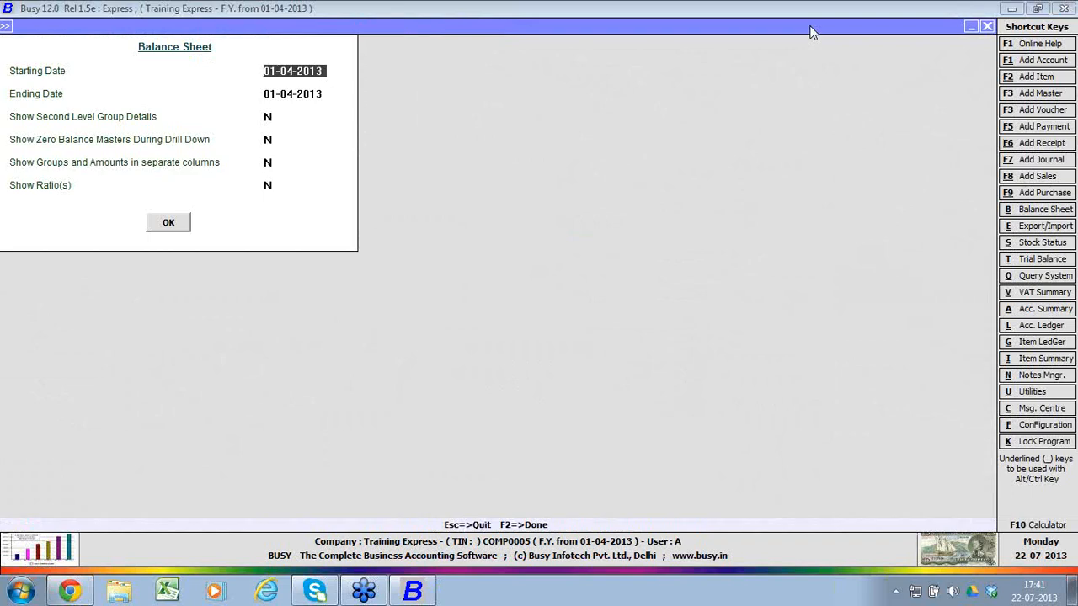
pyautogui.press('Return')
pyautogui.press('Return')
pyautogui.press('Return')
pyautogui.press('Return')
pyautogui.press('Return')
pyautogui.press('Return')
pyautogui.press('Return')
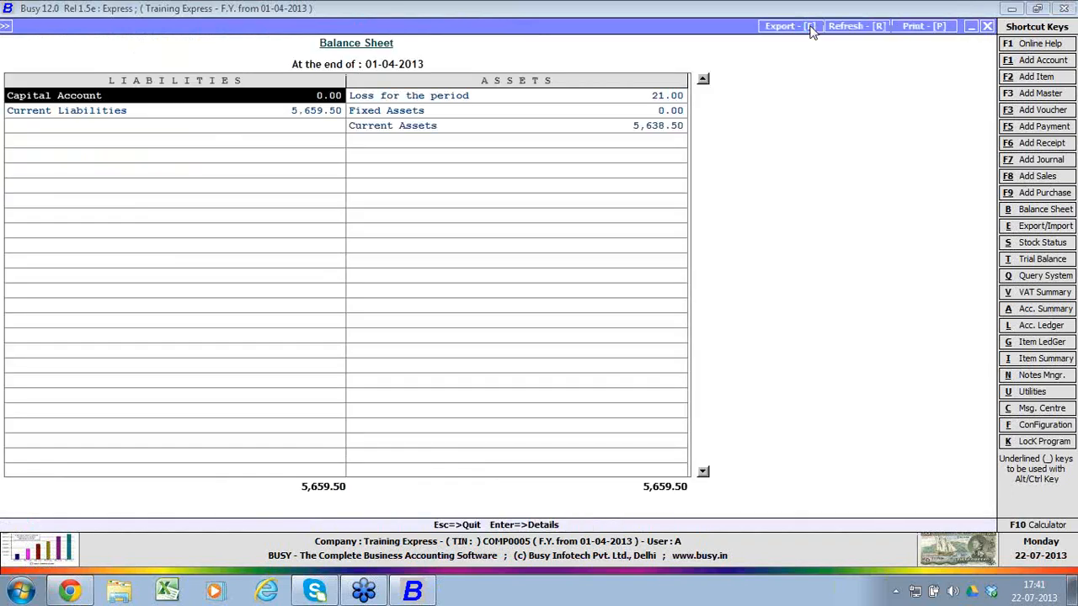
# Step: Drill down from Loss for the period to the Profit & Loss account, and leave the balance sheet report
pyautogui.press('Right')
pyautogui.press('Return')
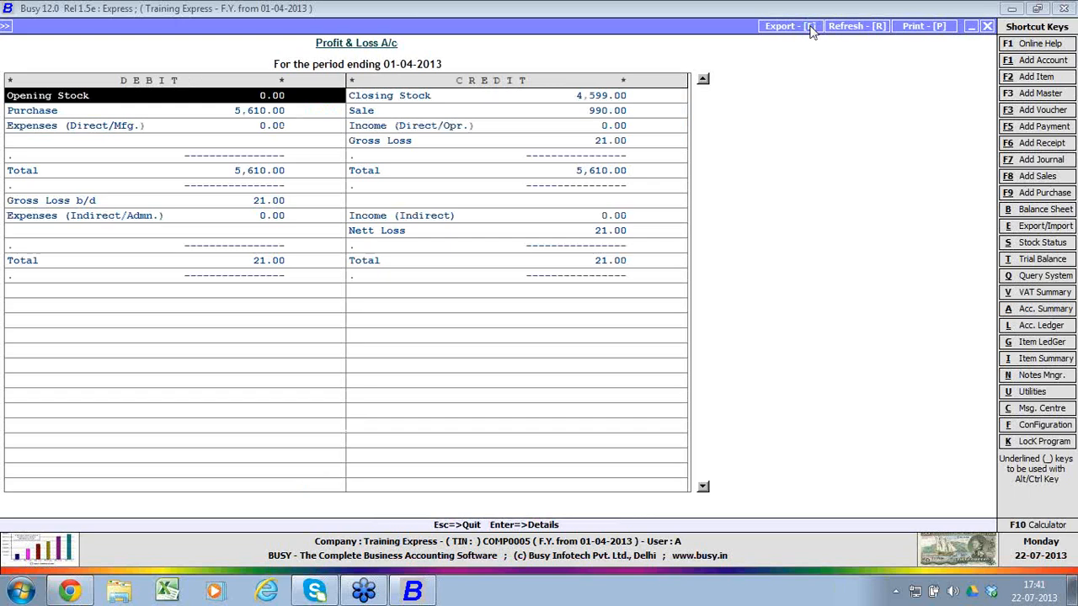
pyautogui.press('Escape')
pyautogui.press('Escape')
pyautogui.press('Escape')
# Step: Generate the month-wise horizontal balance sheet for April with stock updated, second level group details, separate group and amount columns, and ratios shown
pyautogui.press('Return')
pyautogui.press('Return')
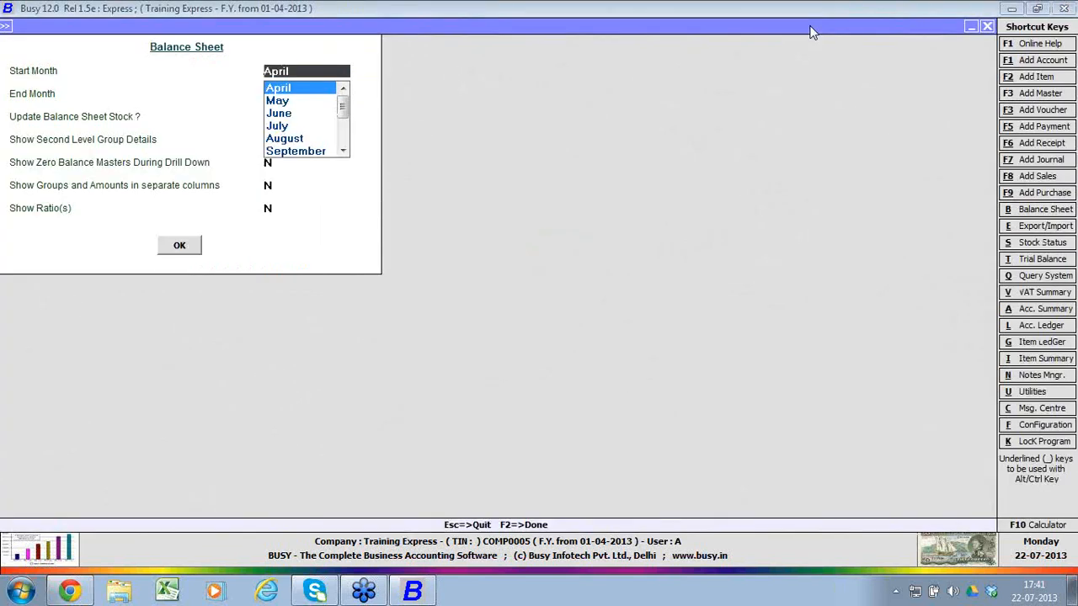
pyautogui.press('Return')
pyautogui.press('Return')
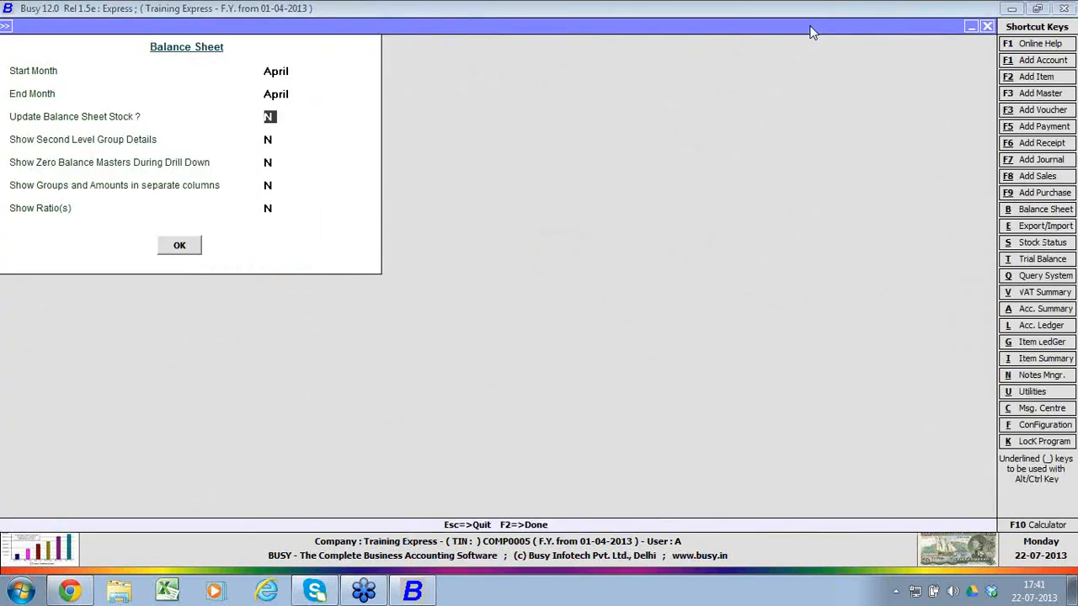
pyautogui.write('Y')
pyautogui.press('Return')
pyautogui.write('Y')
pyautogui.press('Return')
pyautogui.press('Return')
pyautogui.press('Return')
pyautogui.write('Y')
pyautogui.press('Up')
pyautogui.write('Y')
pyautogui.press('Return')
pyautogui.press('Return')
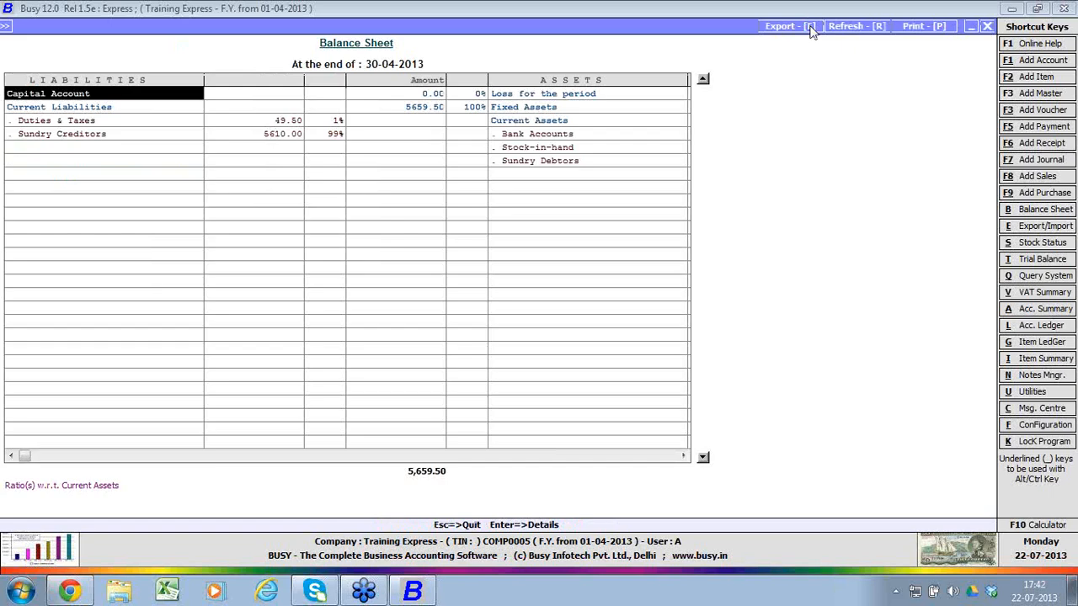
# Step: Look at the balance sheet's export and print options, dismiss them, and leave the balance sheet report
pyautogui.click(812, 28)
pyautogui.press('Escape')
pyautogui.press('Escape')
pyautogui.click(924, 31)
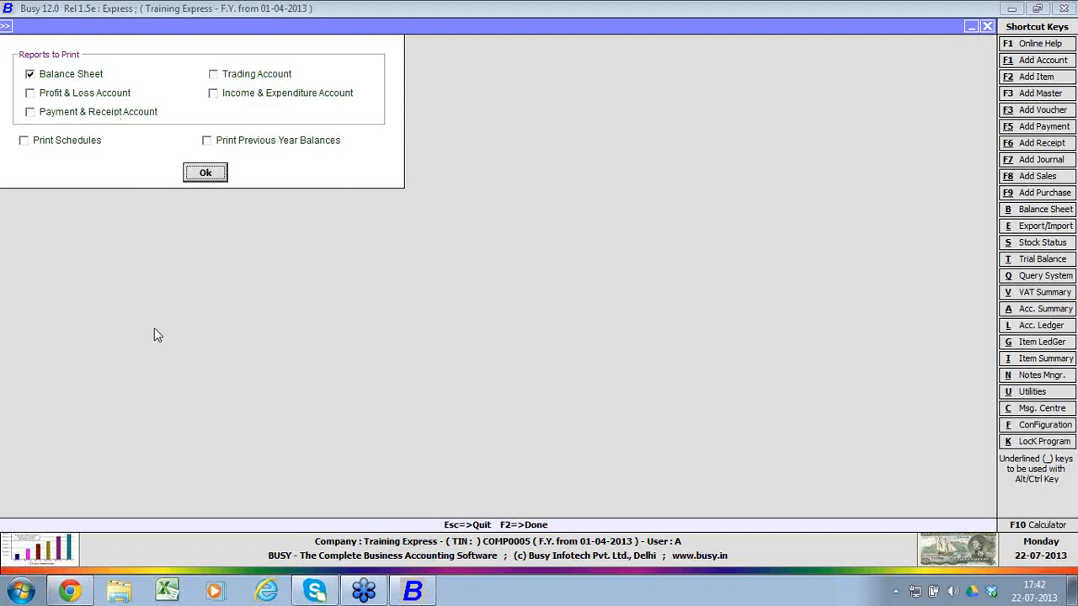
pyautogui.press('Escape')
pyautogui.press('Escape')
pyautogui.press('Escape')
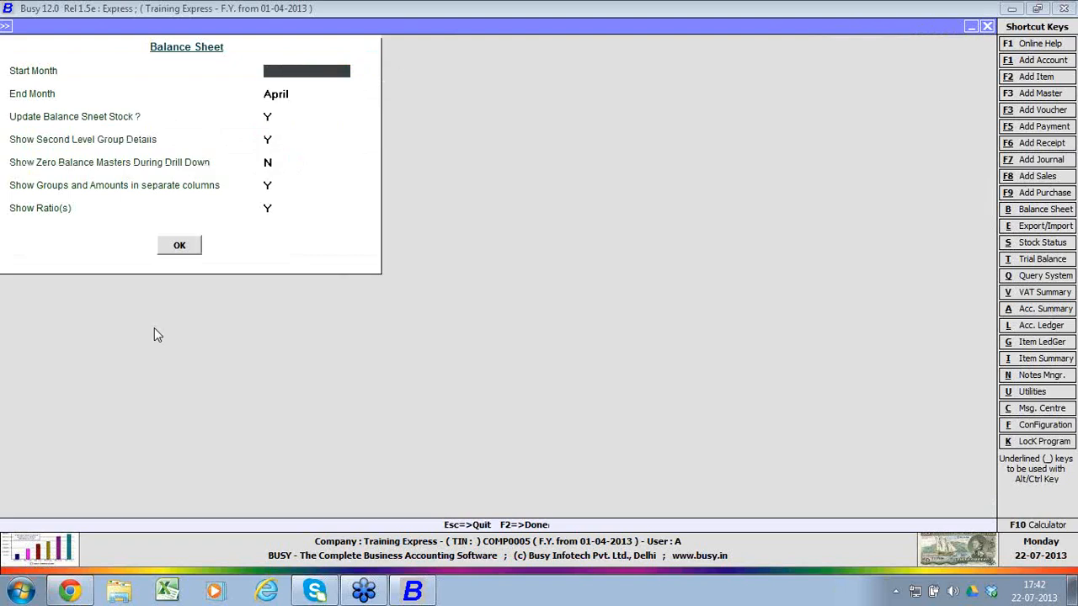
pyautogui.press('Escape')
pyautogui.press('Escape')
pyautogui.press('Escape')
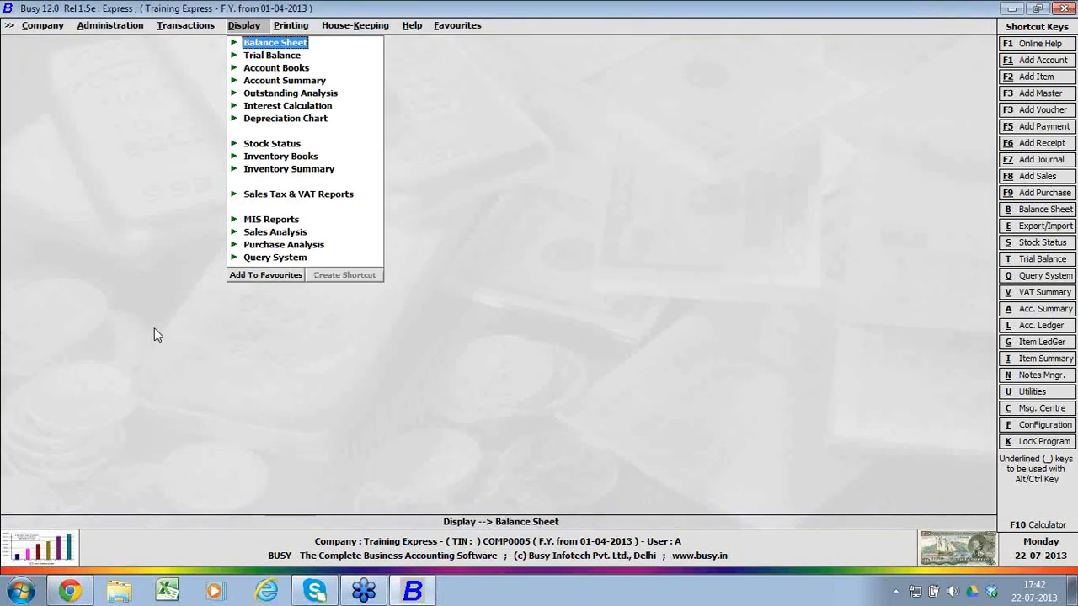
# Step: Look through the Account Books reports, opening the Party Day Book options and cancelling them
pyautogui.press('Down')
pyautogui.press('Down')
pyautogui.press('Return')
pyautogui.press('Up')
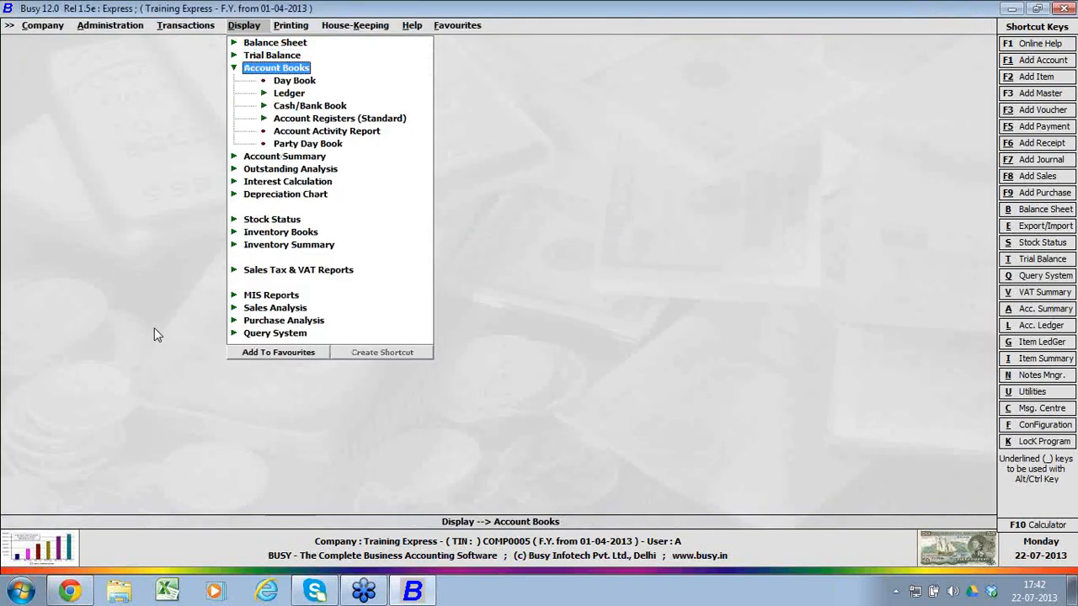
pyautogui.press('Up')
pyautogui.press('Up')
pyautogui.press('Down')
pyautogui.press('Down')
pyautogui.press('Down')
pyautogui.press('Down')
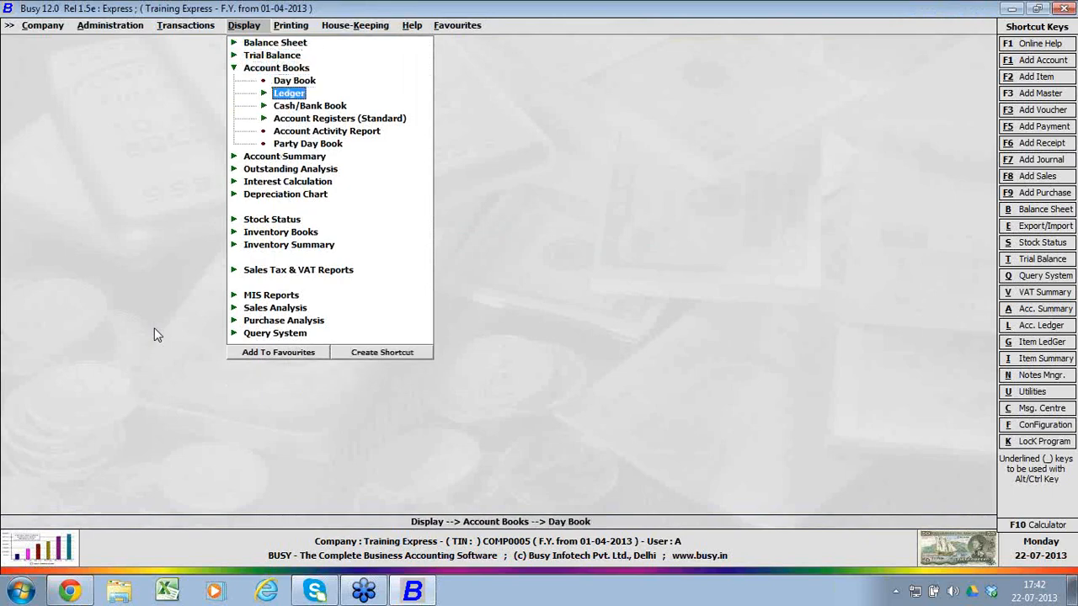
pyautogui.press('Down')
pyautogui.press('Down')
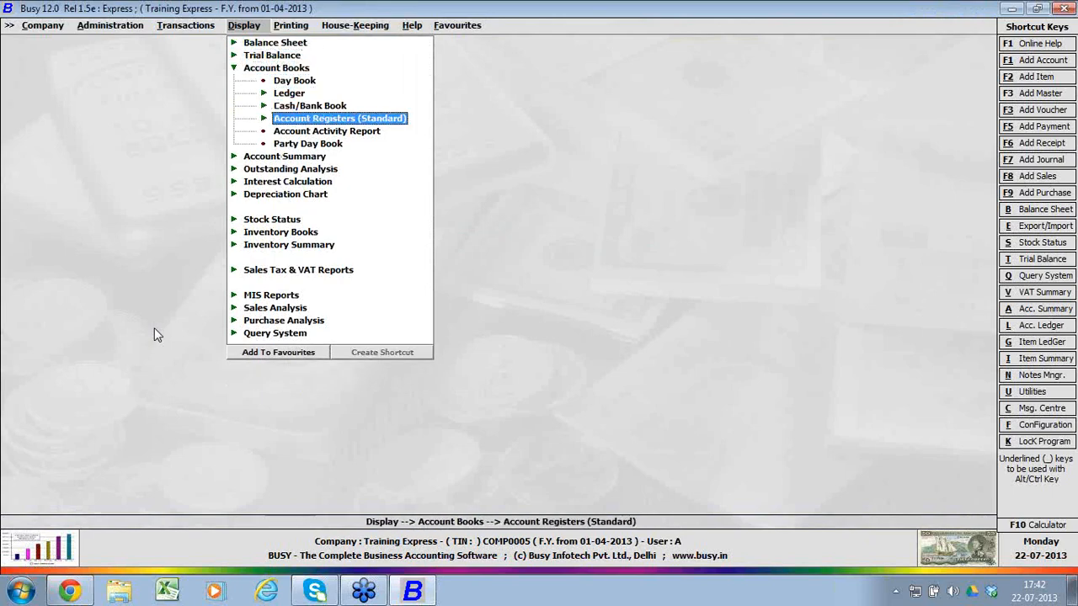
pyautogui.press('Down')
# Step: Look through the Account Summary and Outstanding Analysis reports, and collapse the expanded report groups
pyautogui.press('Down')
pyautogui.press('Return')
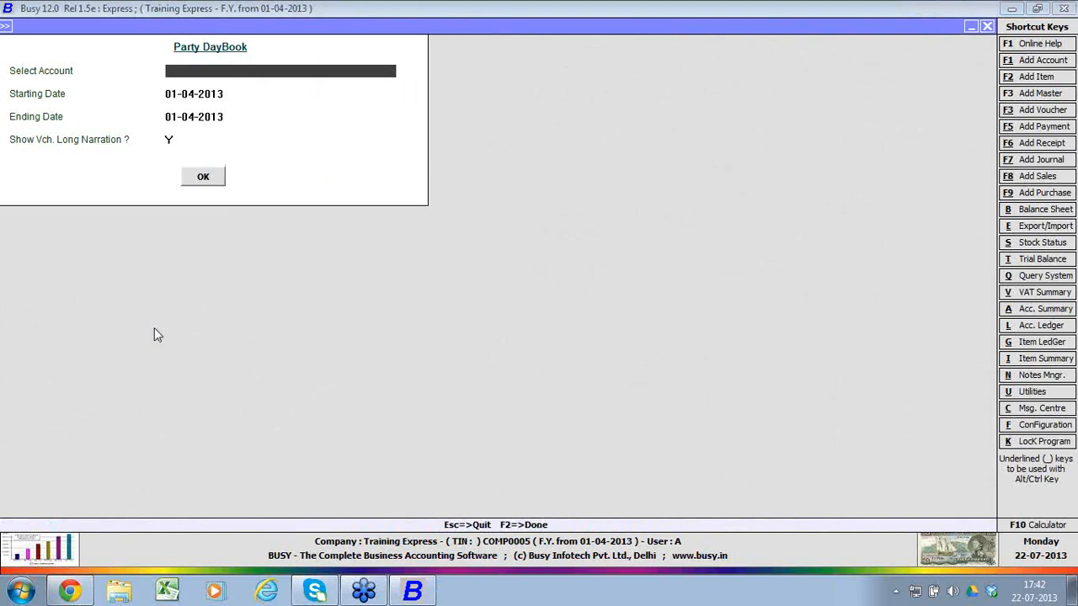
pyautogui.press('Escape')
pyautogui.press('Down')
pyautogui.press('Return')
pyautogui.press('Down')
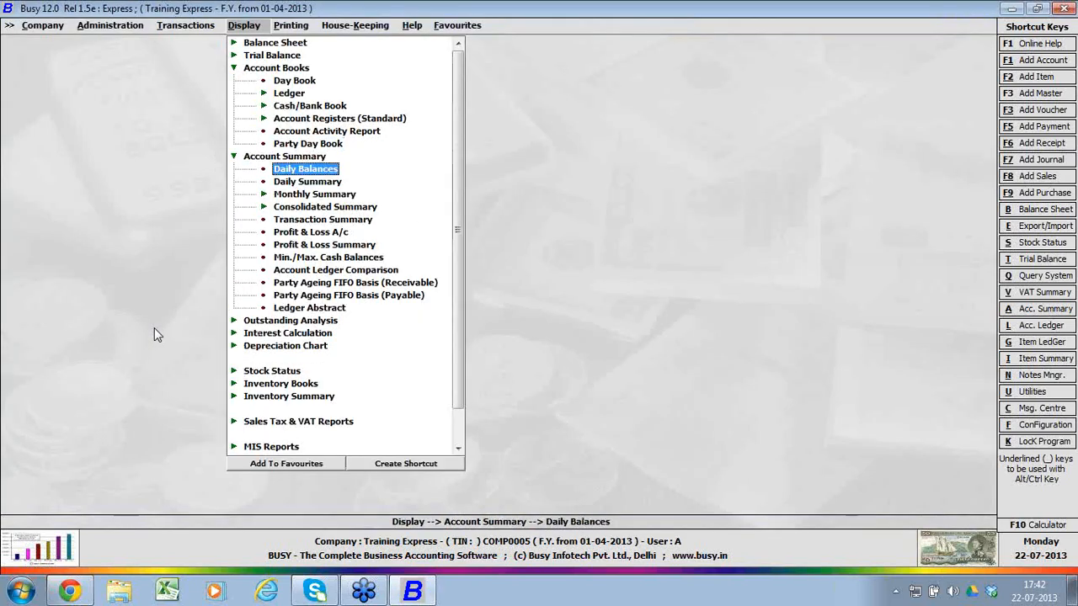
pyautogui.press('Down')
pyautogui.press('Down')
pyautogui.press('Down')
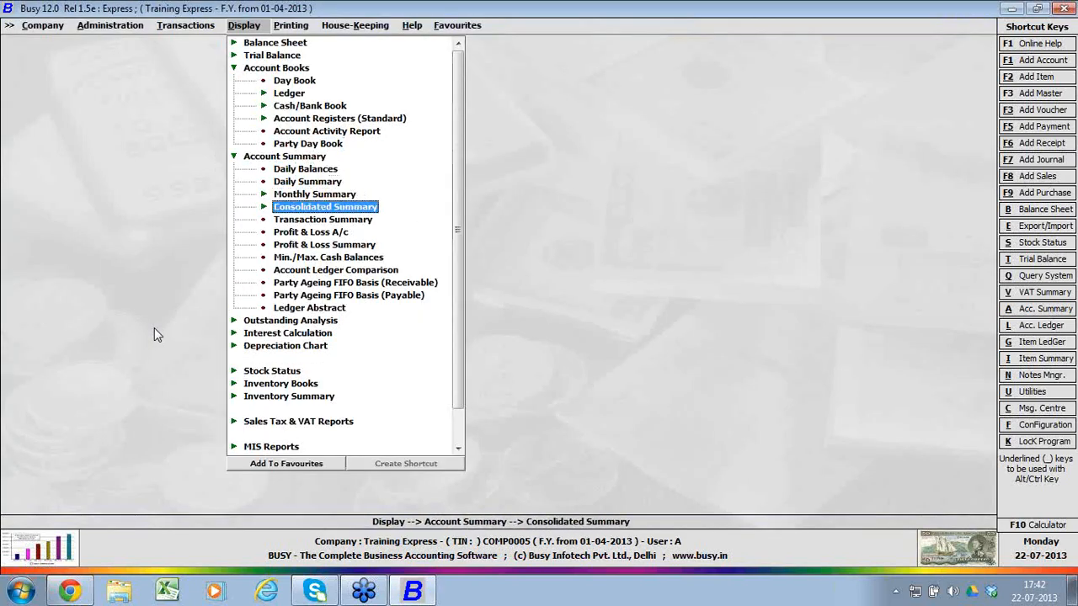
pyautogui.press('Down')
pyautogui.press('Down')
pyautogui.press('Down')
pyautogui.press('Down')
pyautogui.press('Down')
pyautogui.press('Down')
pyautogui.press('Down')
pyautogui.press('Down')
pyautogui.press('Down')
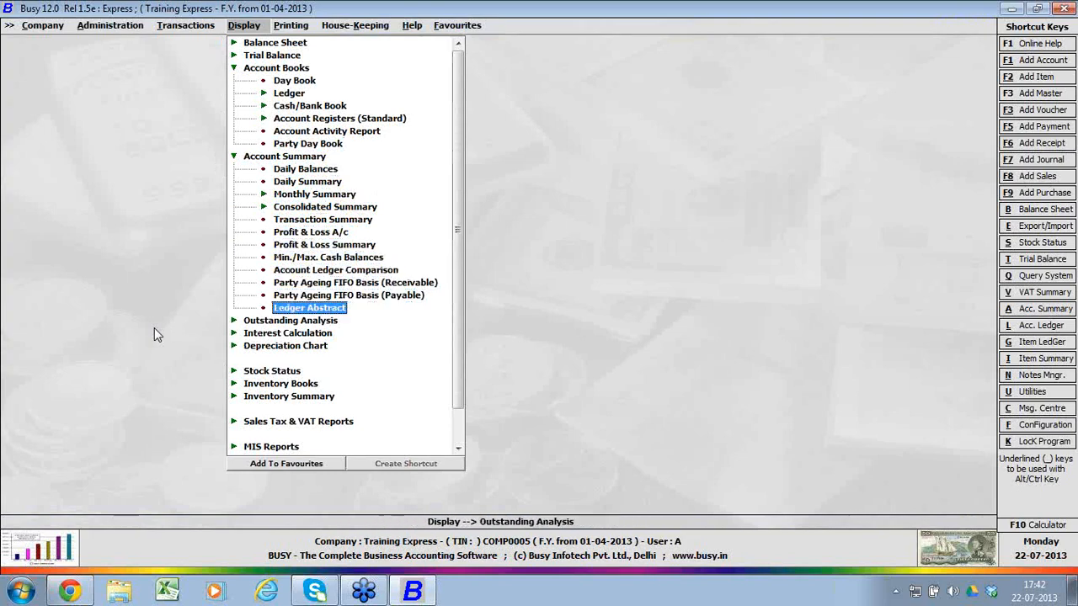
pyautogui.press('Return')
pyautogui.press('Down')
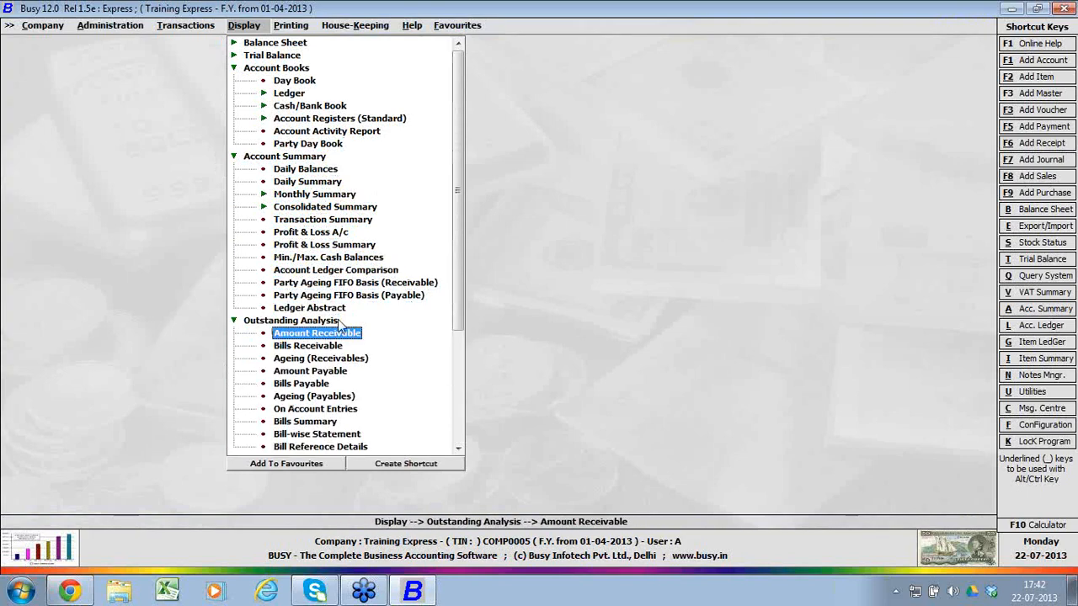
pyautogui.moveTo(459, 318); pyautogui.dragTo(467, 384)
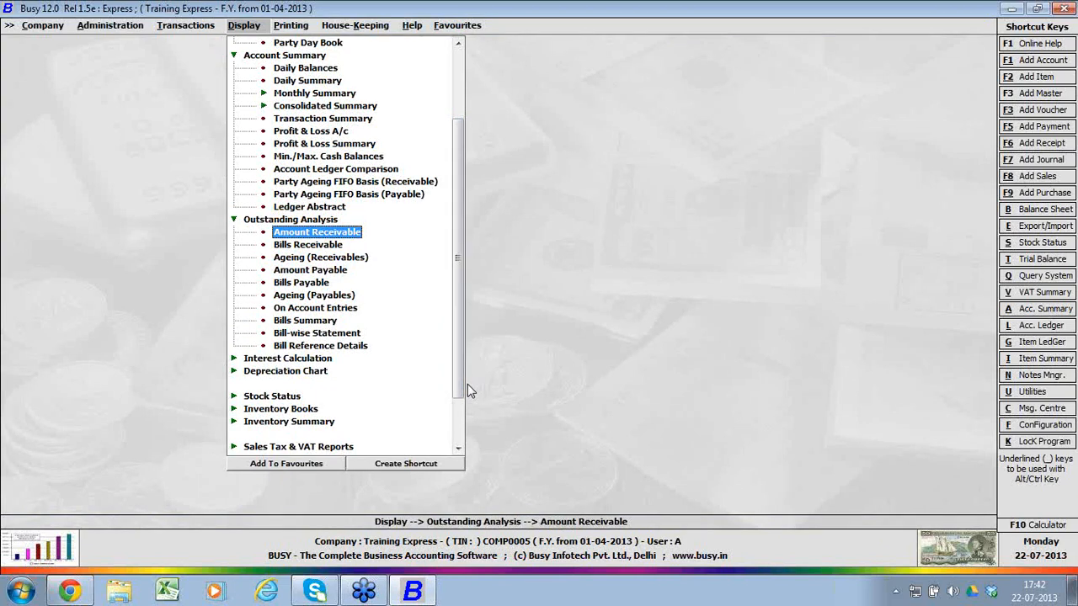
pyautogui.press('Left')
pyautogui.press('Down')
pyautogui.press('Left')
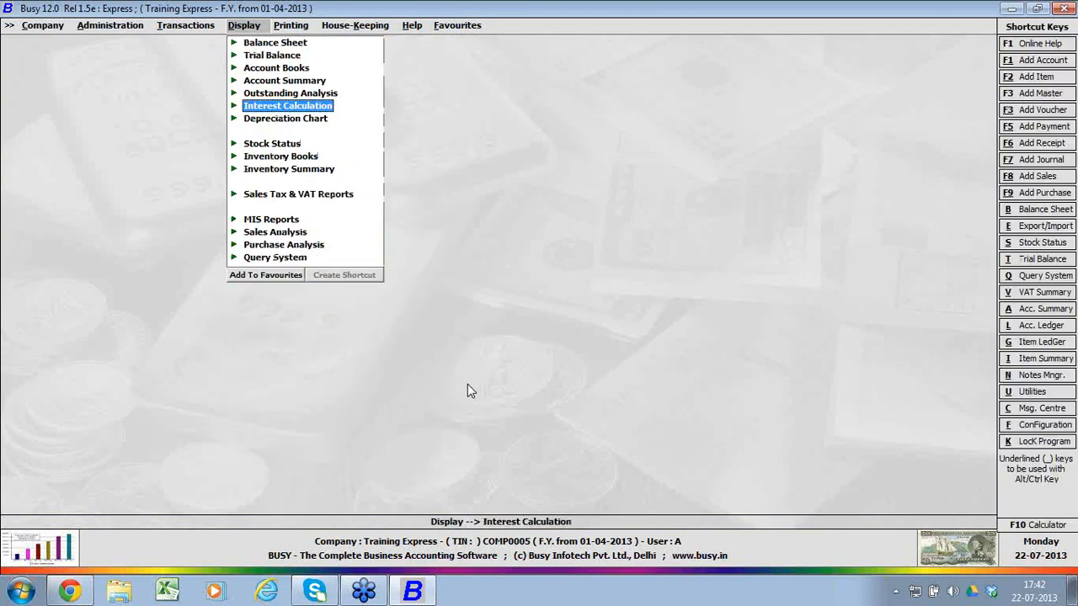
# Step: Display the alphabetical closing stock status, balances only, for all items, and drill down to Item A's ledger
pyautogui.press('Down')
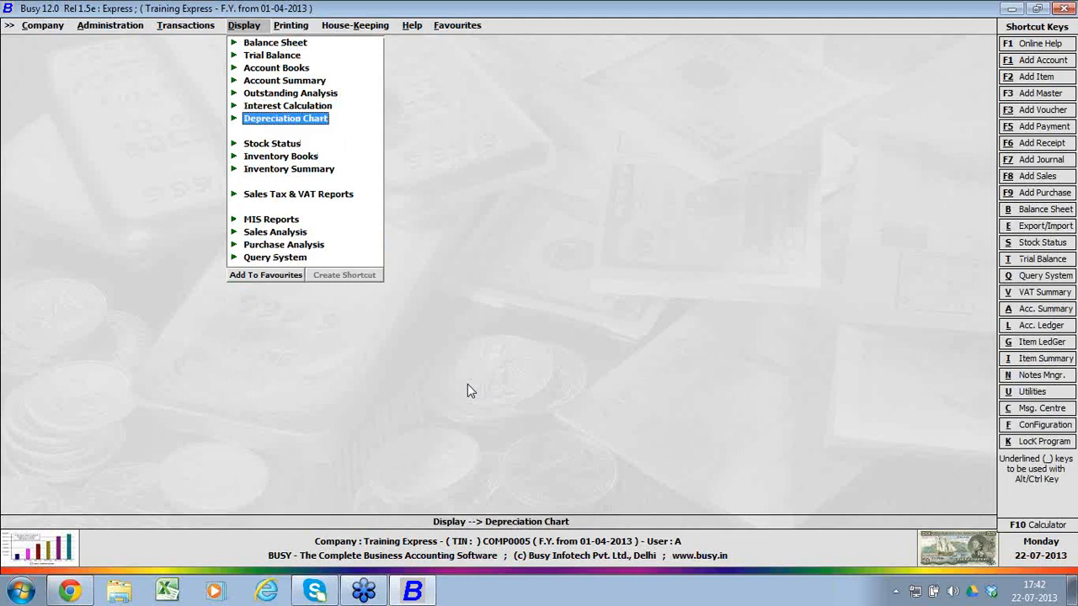
pyautogui.press('Down')
pyautogui.press('Down')
pyautogui.press('Down')
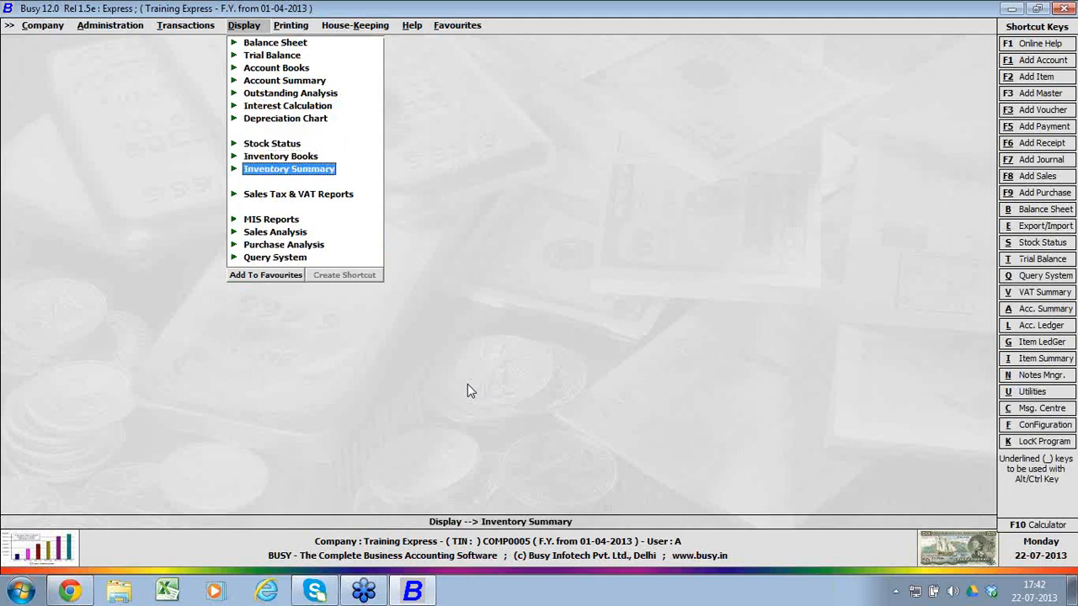
pyautogui.press('Up')
pyautogui.press('Up')
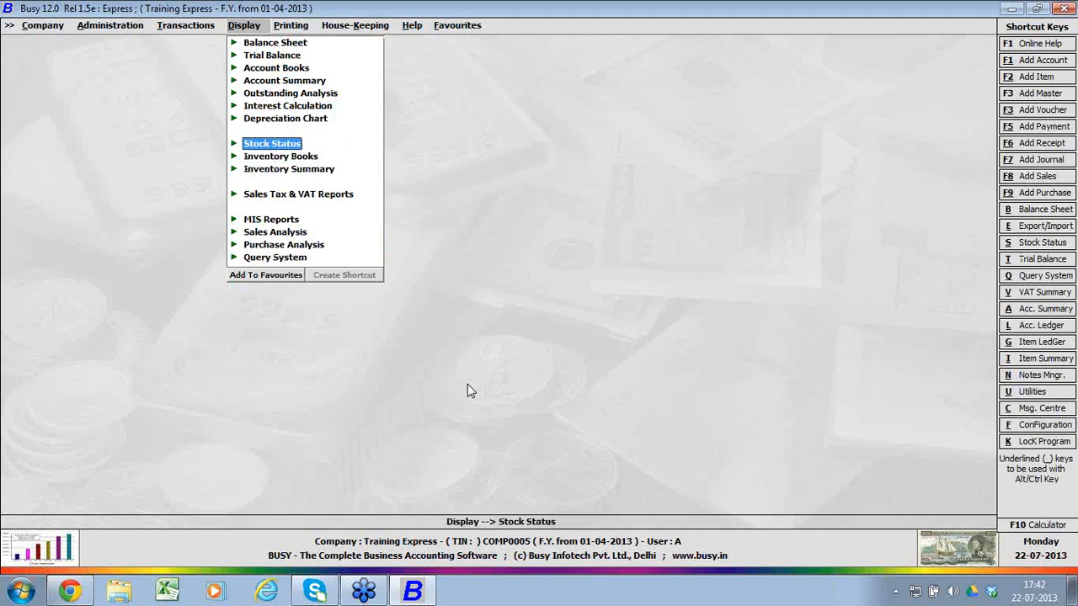
pyautogui.press('Right')
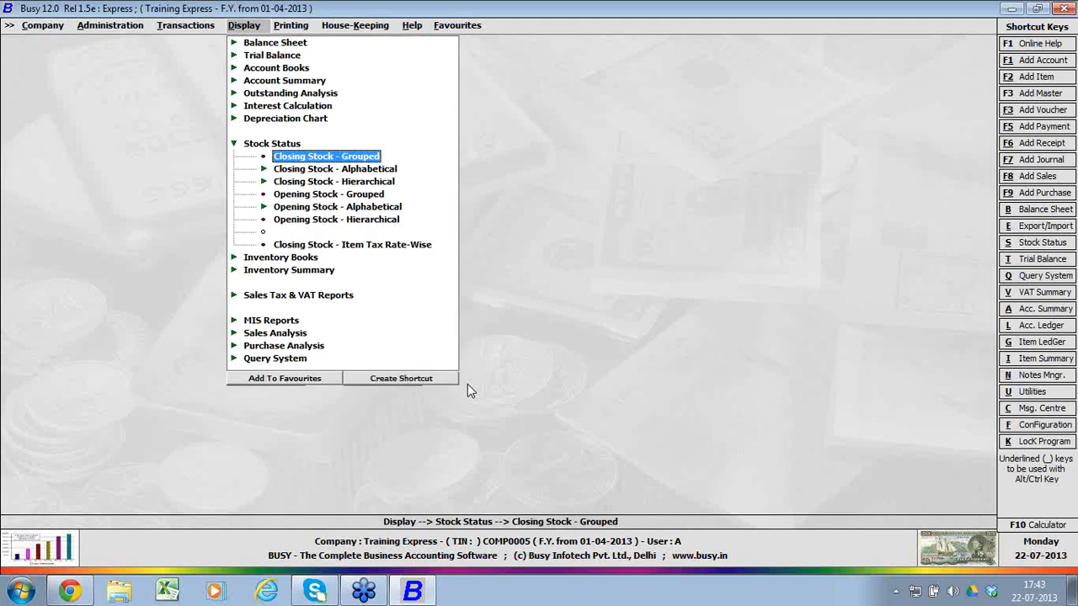
pyautogui.press('Down')
pyautogui.press('Right')
pyautogui.press('Return')
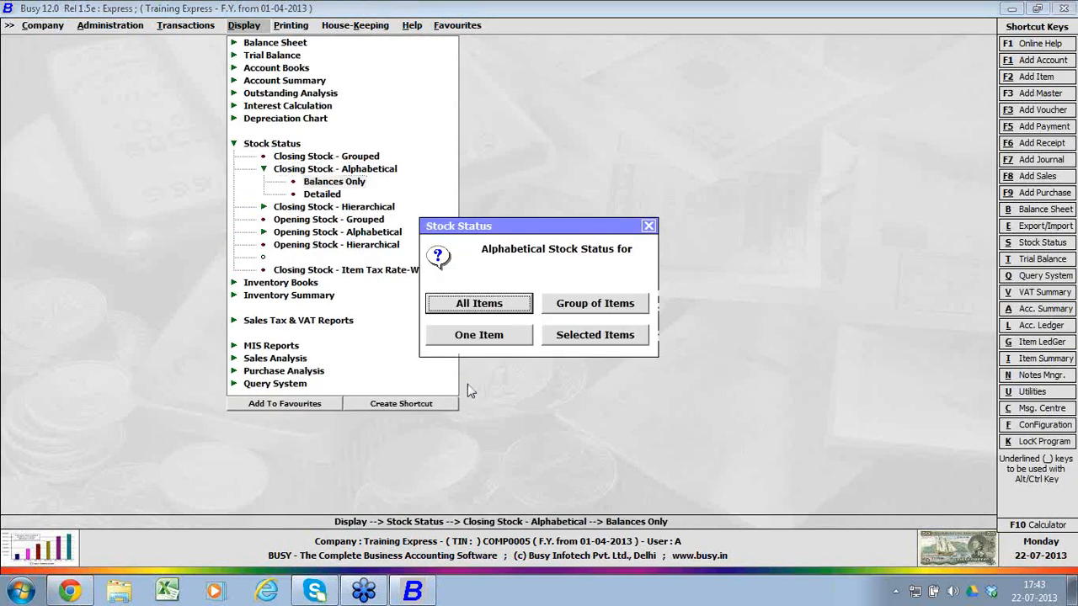
pyautogui.press('Return')
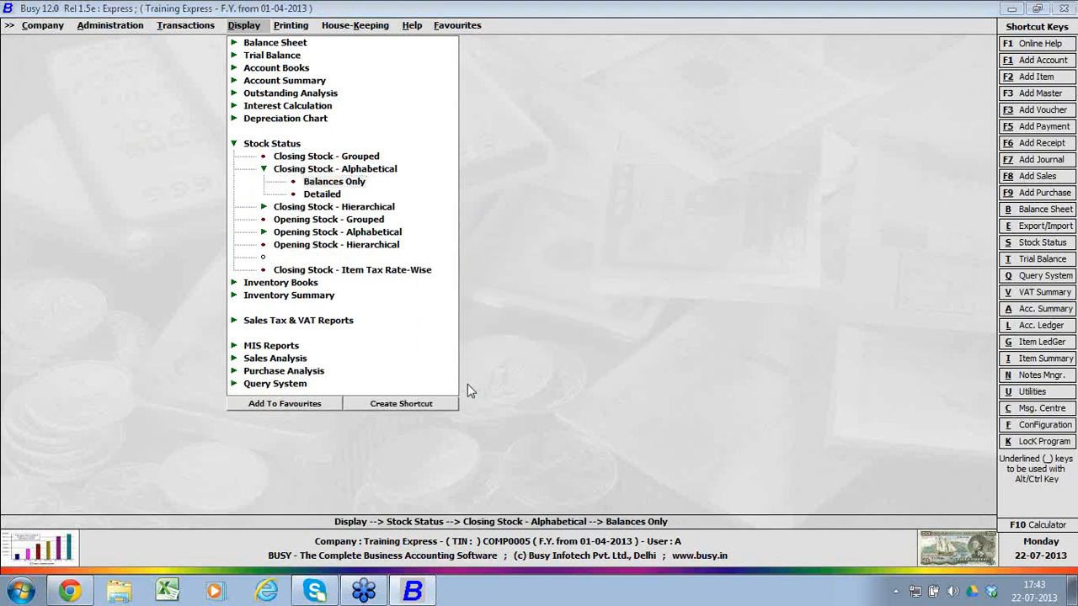
pyautogui.press('F2')
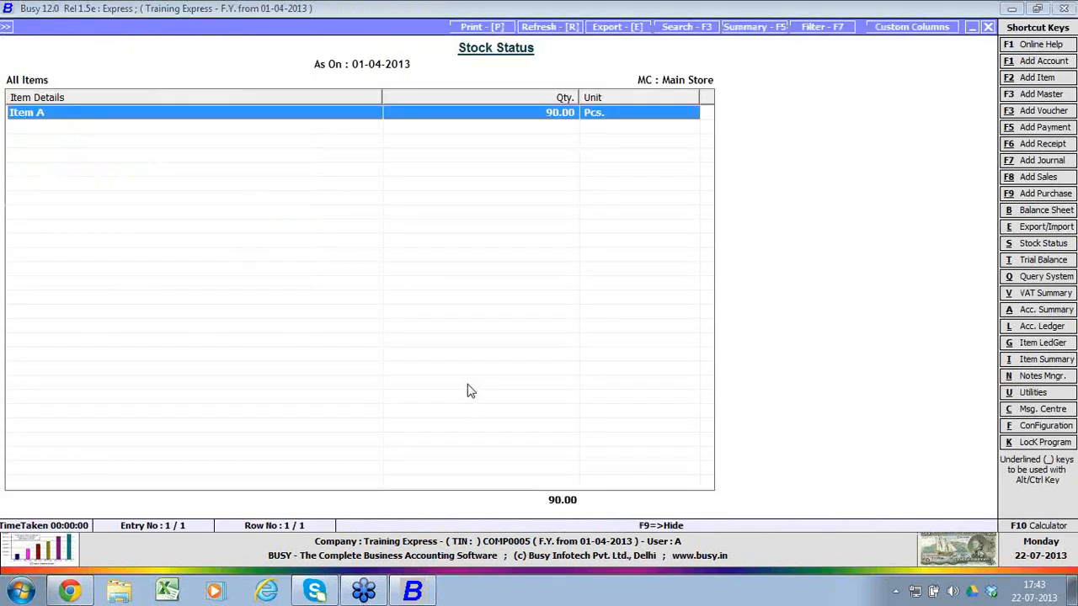
pyautogui.press('Return')
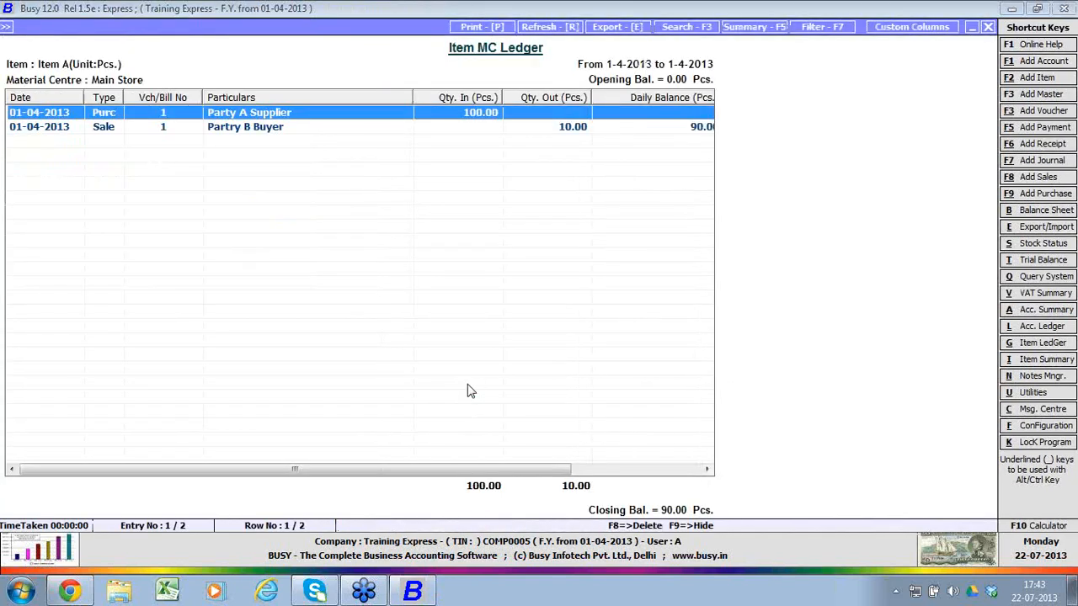
# Step: Close Item A's ledger and leave the Stock Status report, collapsing its report group
pyautogui.press('Return')
pyautogui.press('Escape')
pyautogui.press('Escape')
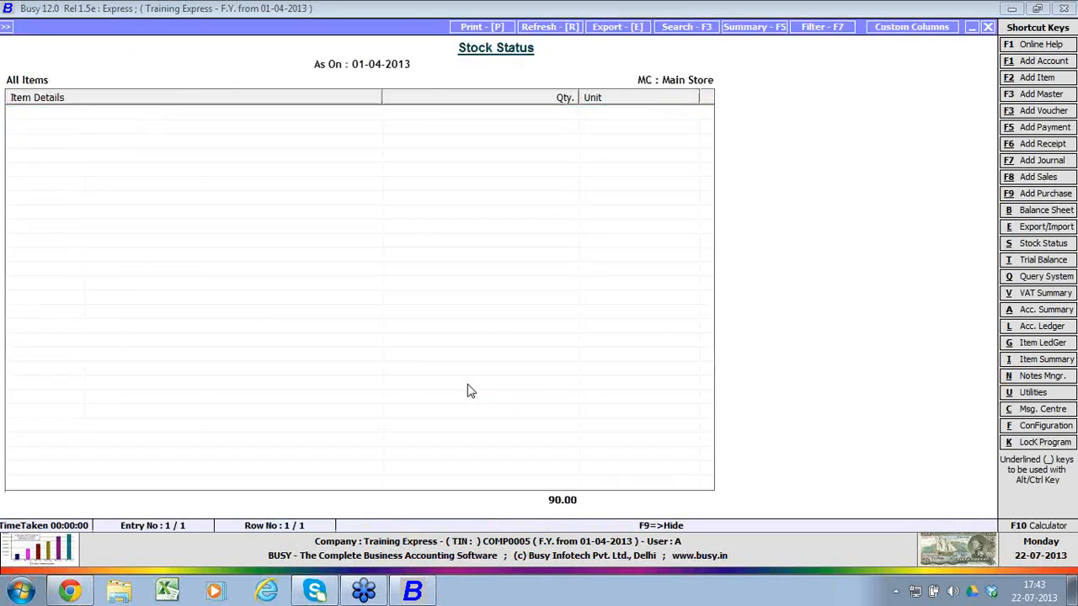
pyautogui.press('Escape')
pyautogui.press('Escape')
pyautogui.press('Escape')
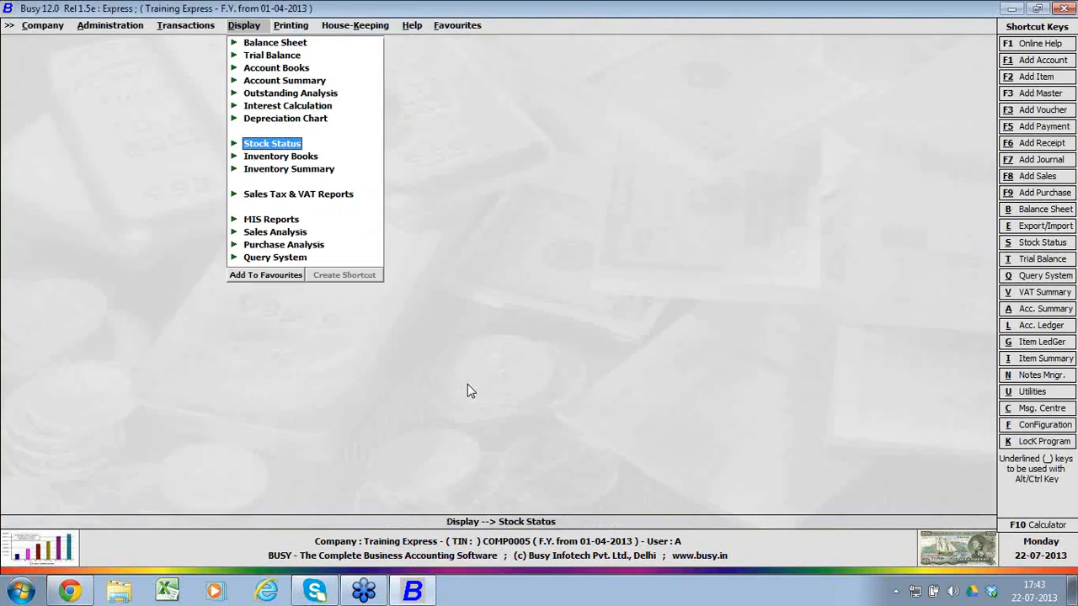
# Step: Look through the Inventory Books and Inventory Summary reports, and collapse both report groups
pyautogui.press('Down')
pyautogui.press('Return')
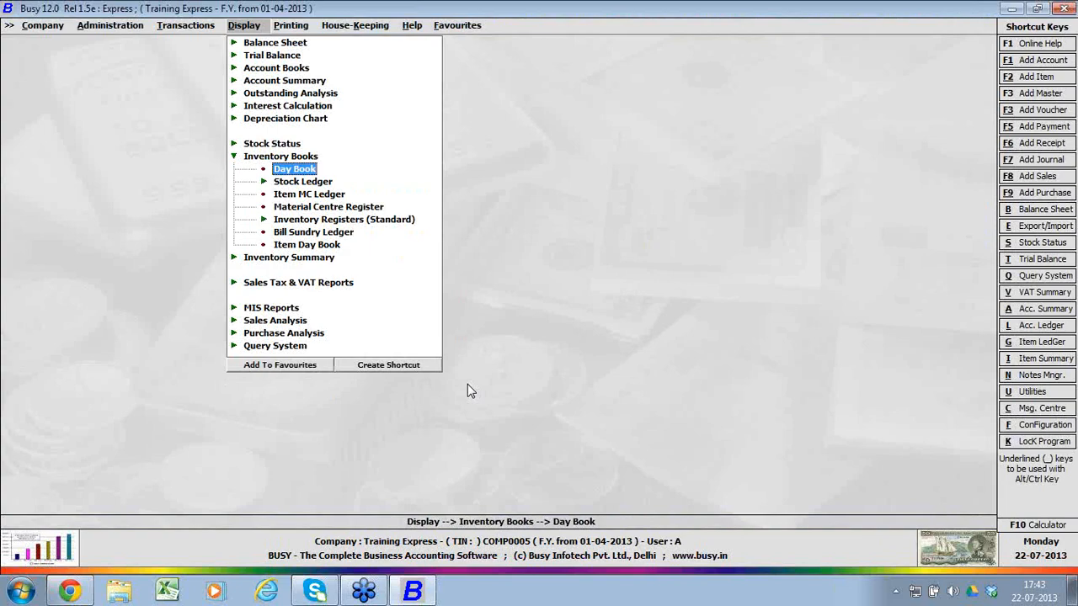
pyautogui.press('Return')
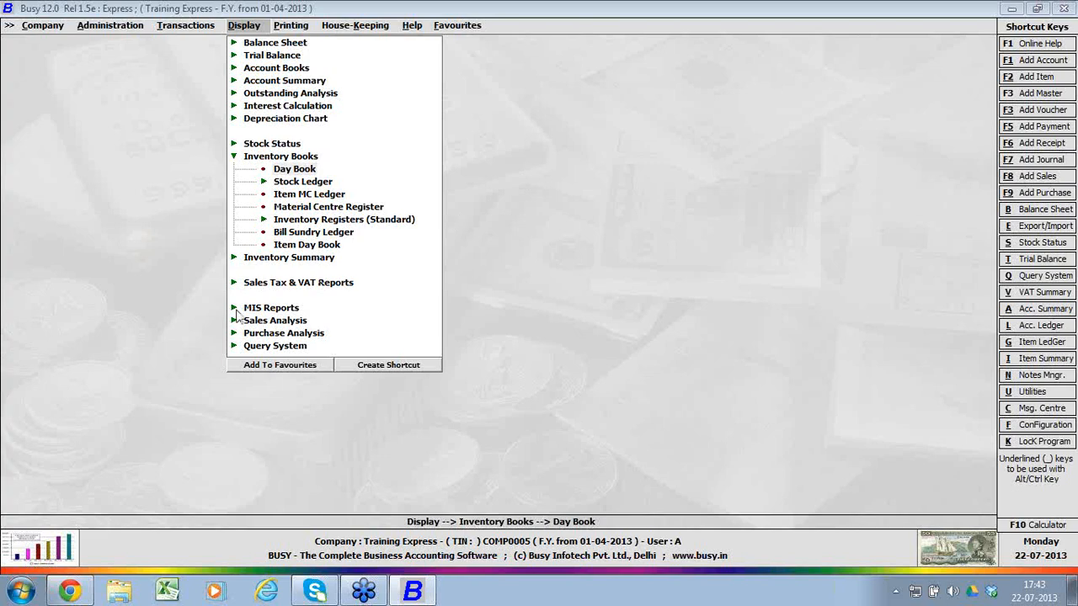
pyautogui.click(233, 258)
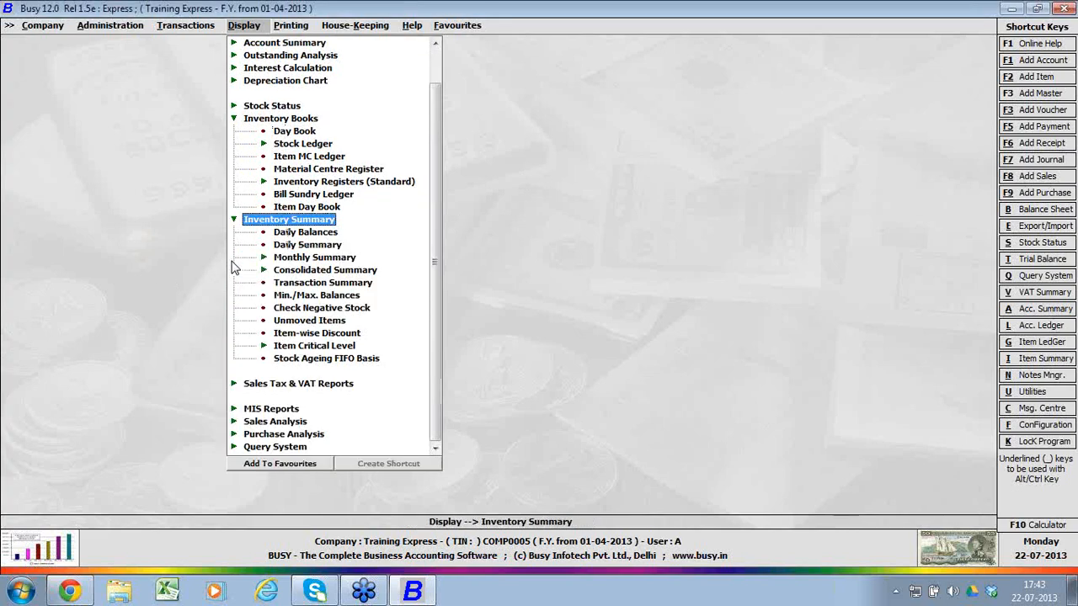
pyautogui.press('Escape')
pyautogui.press('Escape')
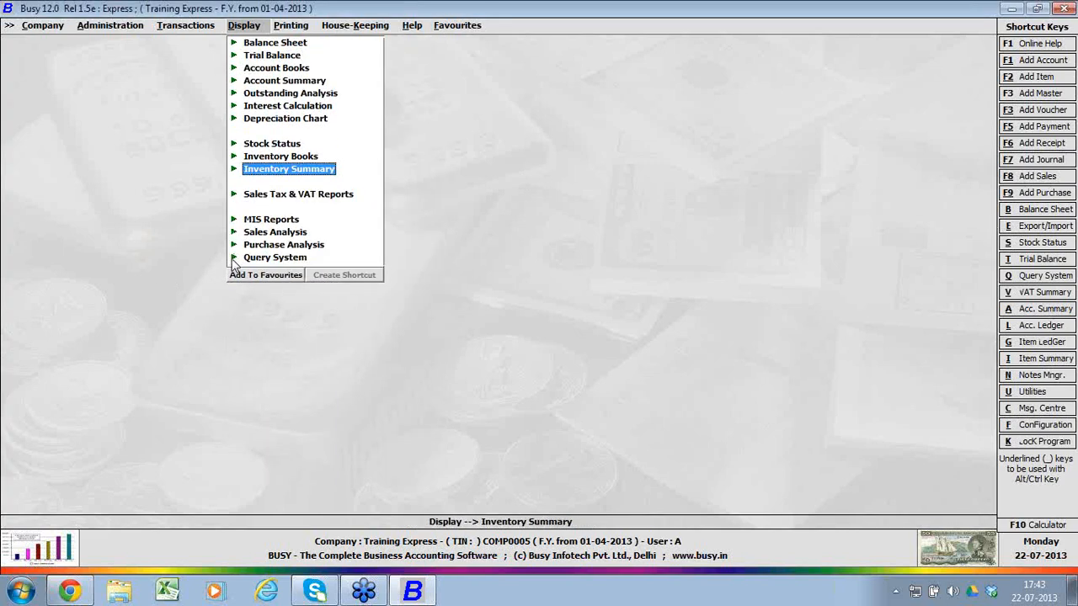
# Step: Look through the Sales Tax & VAT Reports, including VAT Summaries, and collapse the group
pyautogui.click(234, 198)
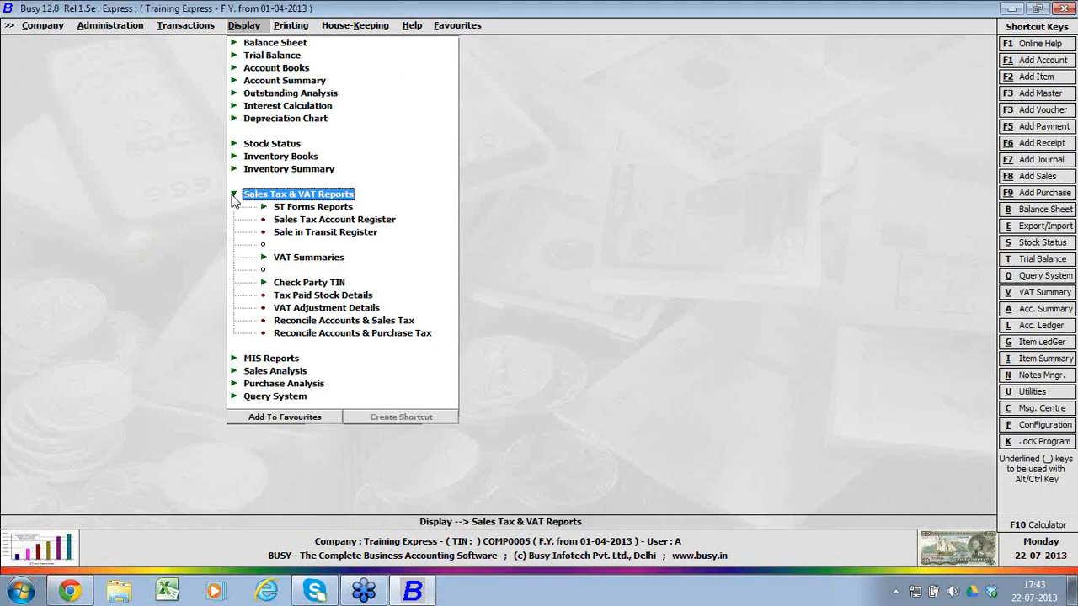
pyautogui.press('Down')
pyautogui.press('Down')
pyautogui.press('Down')
pyautogui.press('Down')
pyautogui.press('Down')
pyautogui.press('Up')
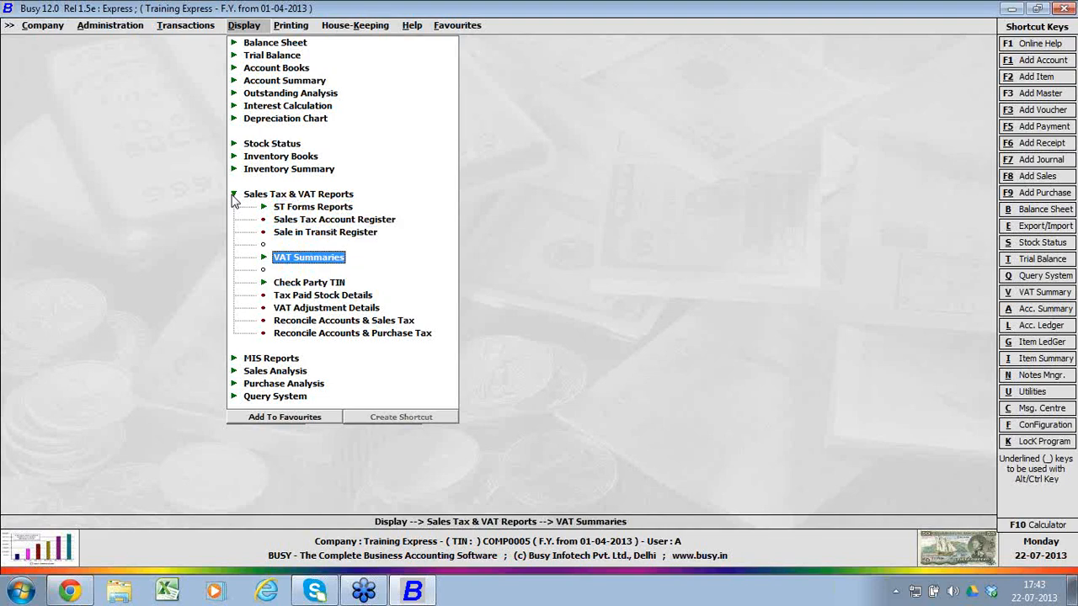
pyautogui.click(234, 195)
# Step: Look through the MIS Reports, including the bill-wise, party-wise, MC-wise and item-wise Profitability Reports, and collapse the group
pyautogui.press('Down')
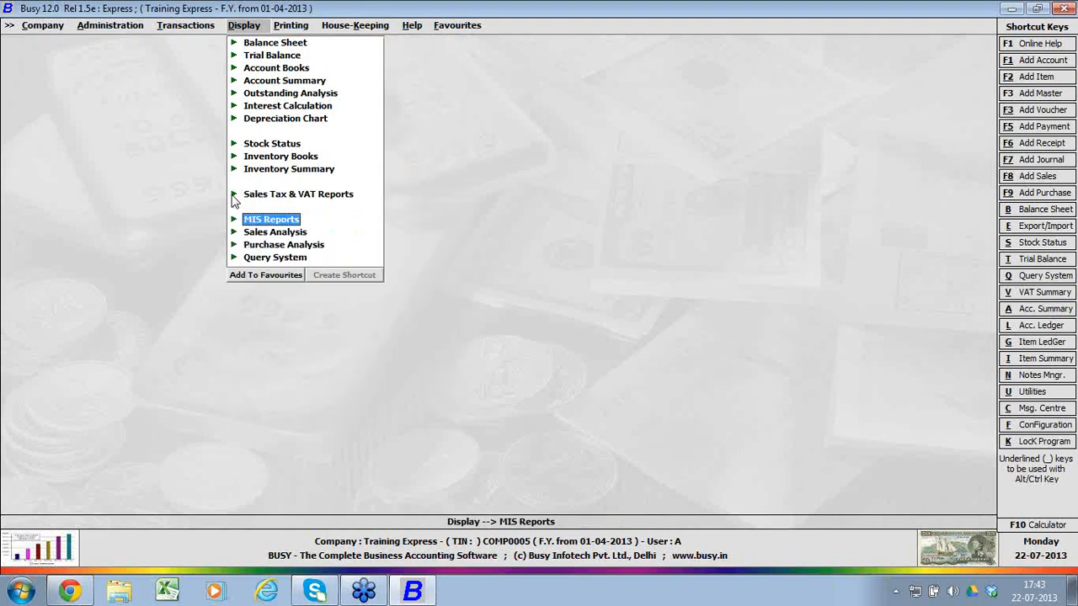
pyautogui.press('Right')
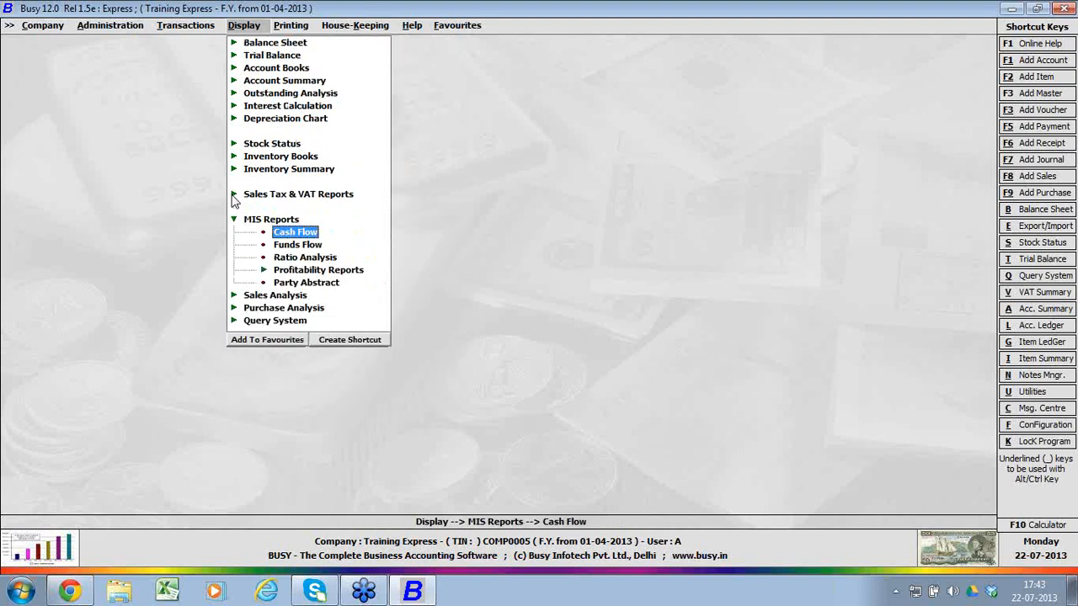
pyautogui.press('Down')
pyautogui.press('Down')
pyautogui.press('Down')
pyautogui.press('Right')
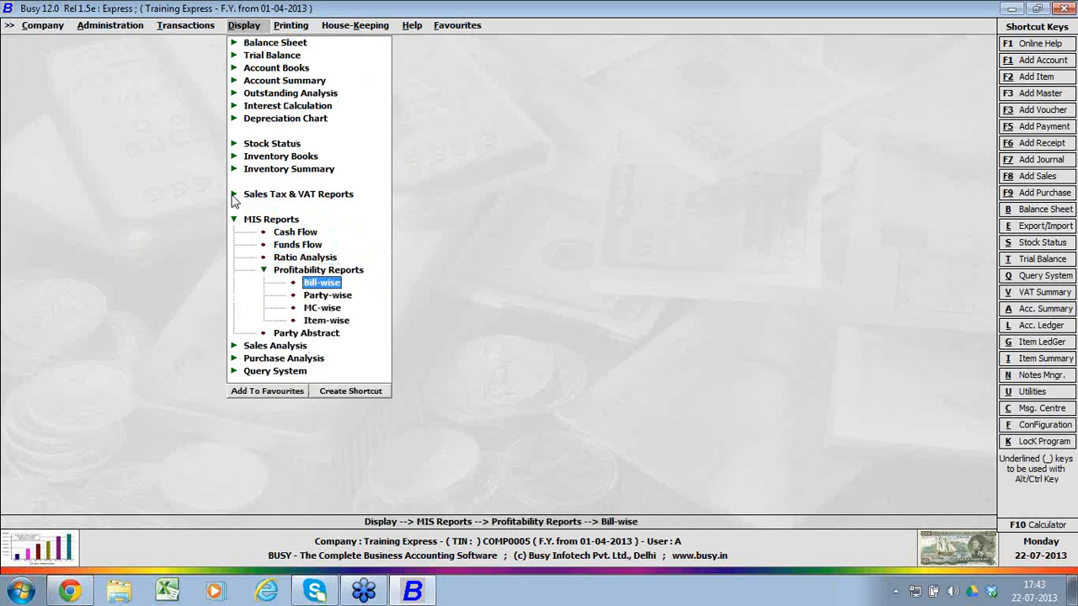
pyautogui.press('Down')
pyautogui.press('Down')
pyautogui.press('Down')
pyautogui.press('Down')
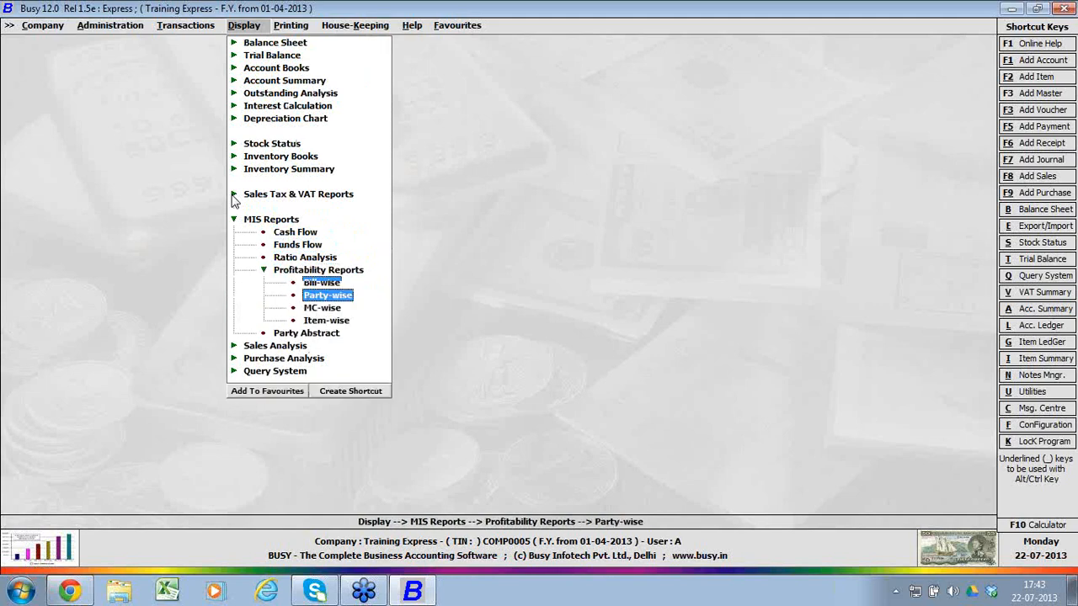
pyautogui.press('Left')
# Step: Look through the Sales Analysis and Purchase Analysis reports, collapsing each group again
pyautogui.press('Down')
pyautogui.press('Right')
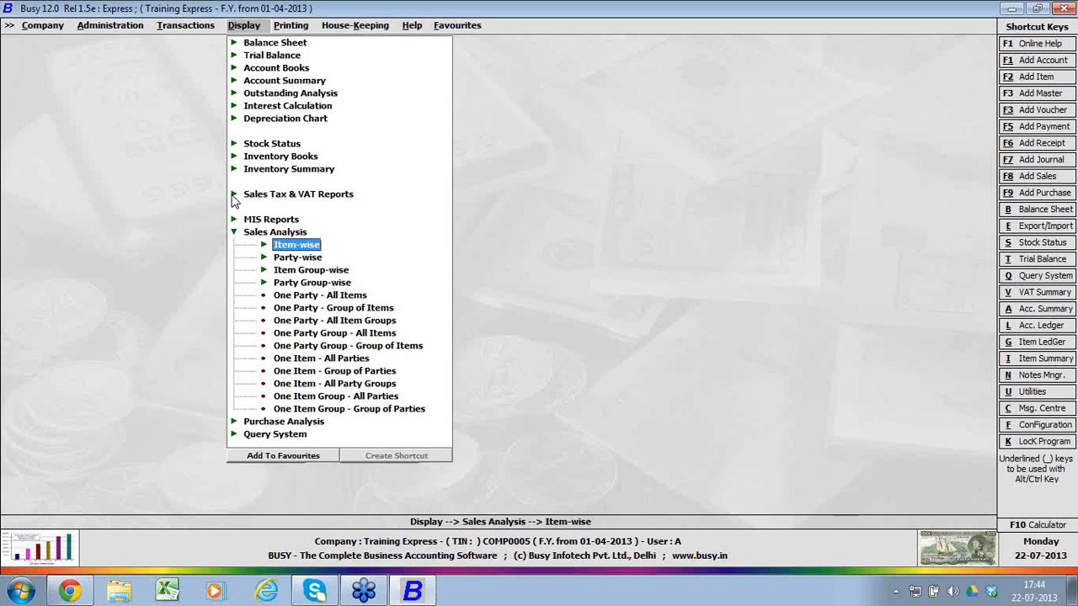
pyautogui.press('Escape')
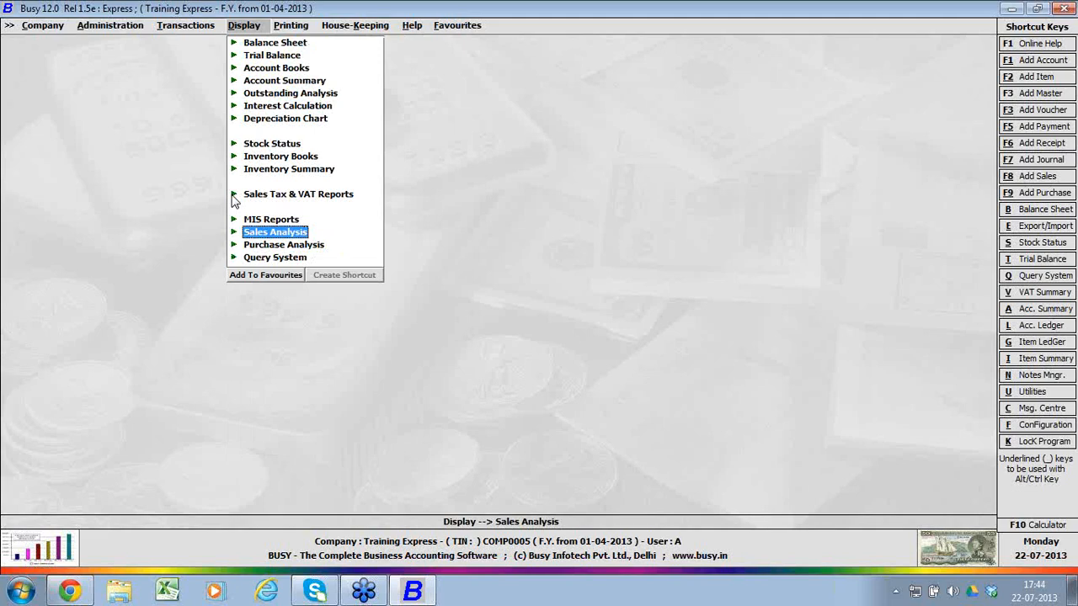
pyautogui.press('Down')
pyautogui.press('Return')
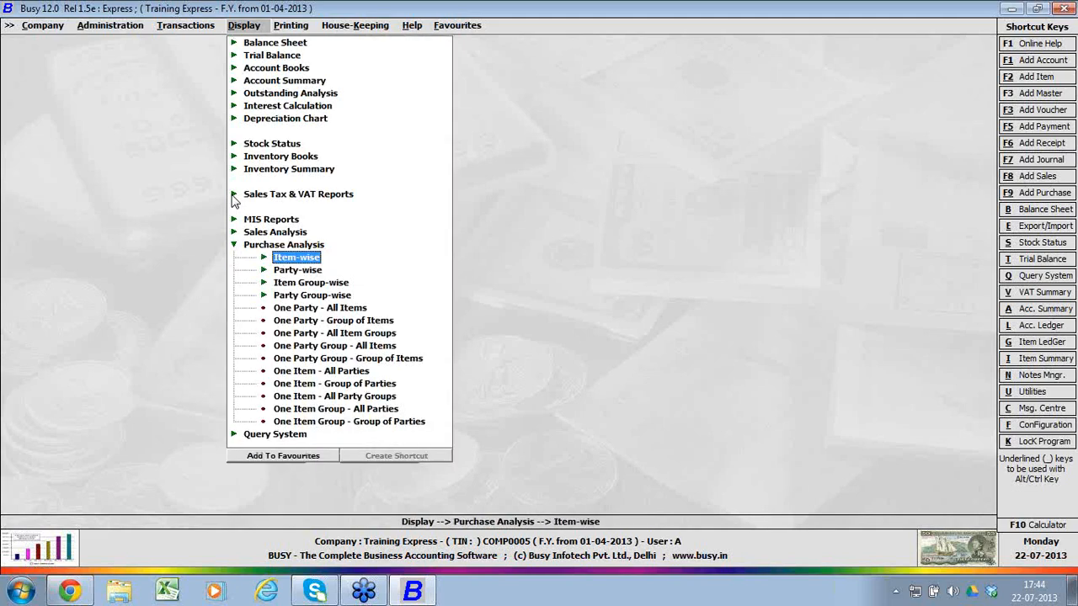
pyautogui.press('Escape')
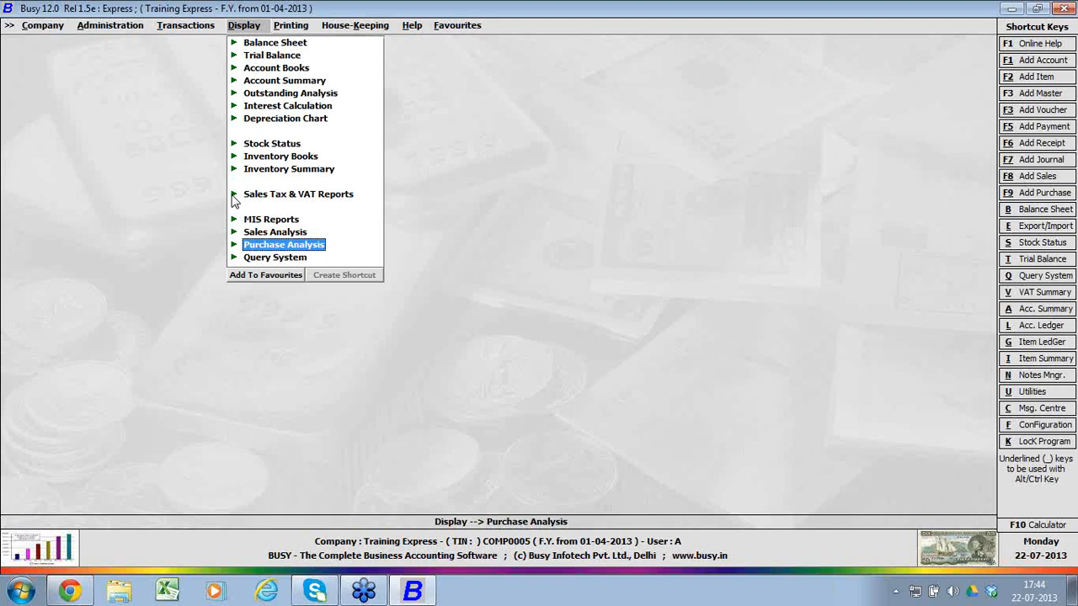
# Step: Look at the query types available in the Query System, and collapse the group
pyautogui.press('Down')
pyautogui.press('Return')
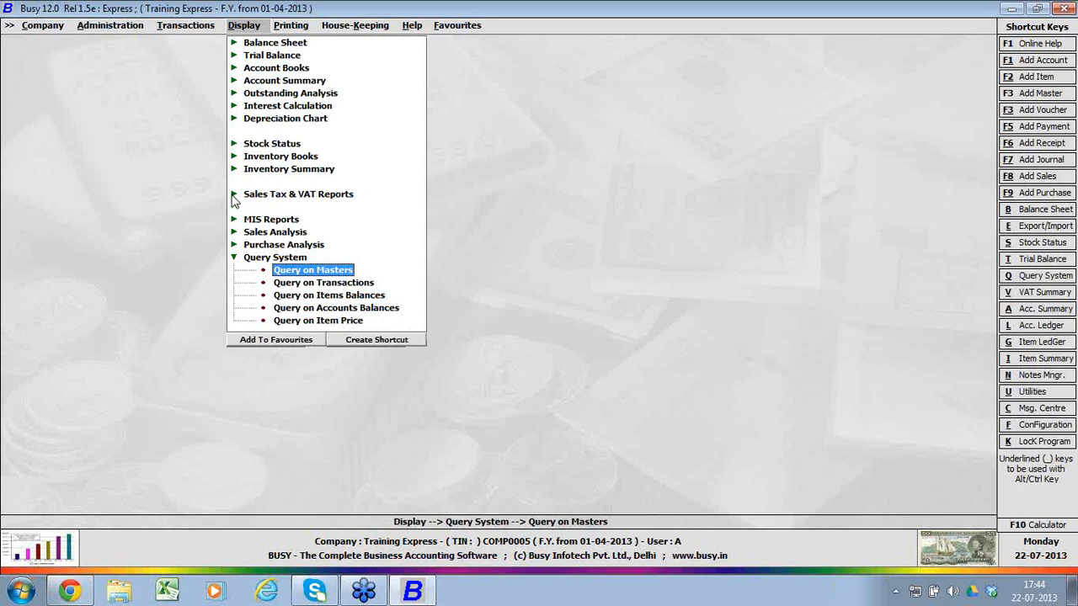
pyautogui.press('Escape')
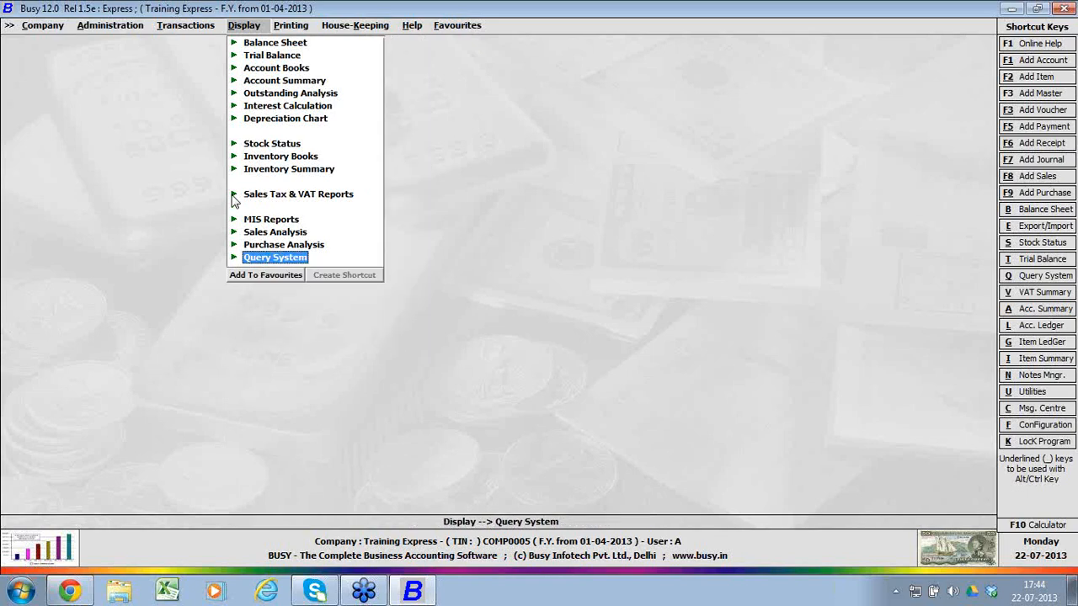
# Step: Look at the user management options under Administration
pyautogui.press('Left')
pyautogui.press('Left')
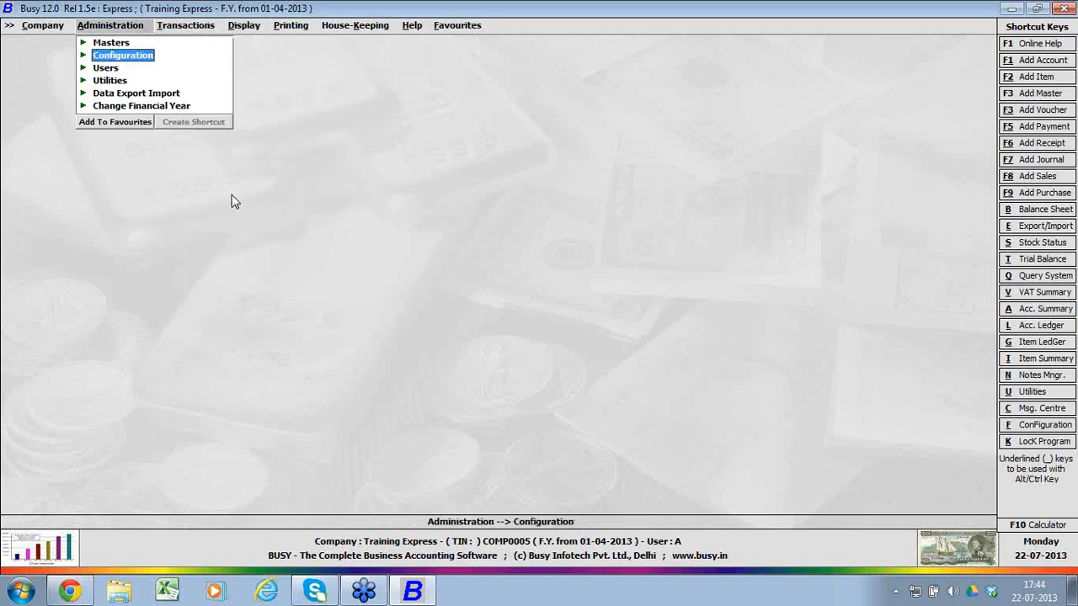
pyautogui.press('Down')
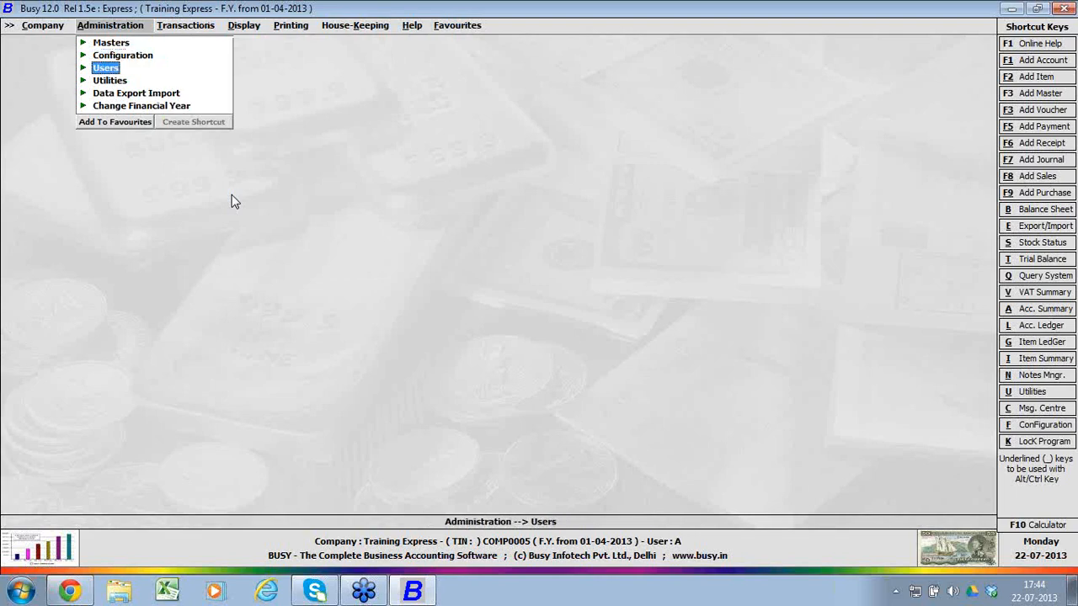
pyautogui.press('Return')
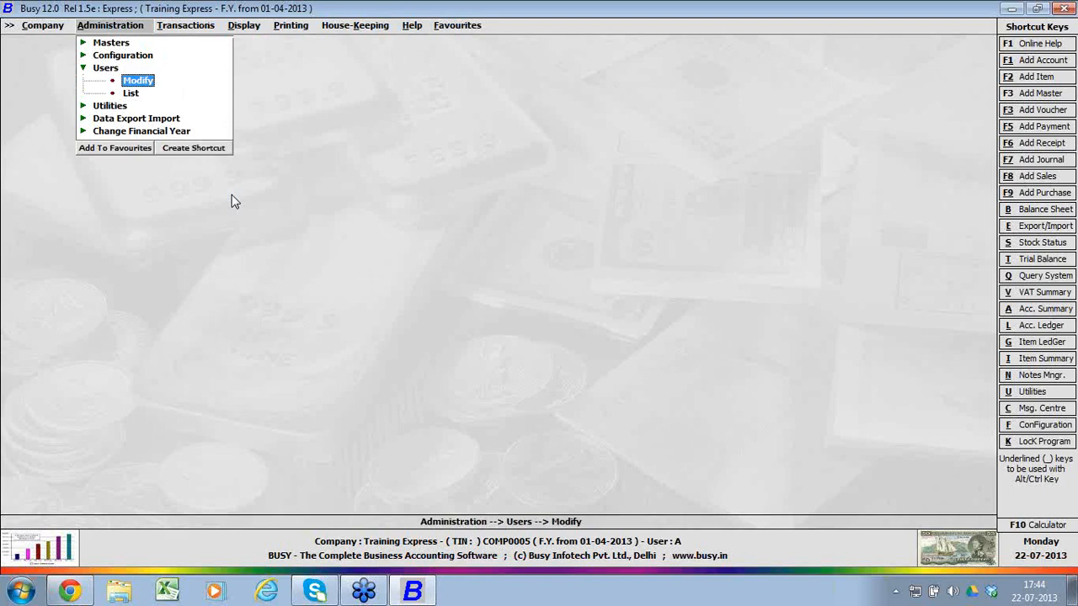
# Step: Look at the administration utilities, opening the full or partial Data Freezing choice and cancelling it
pyautogui.press('Down')
pyautogui.press('Down')
pyautogui.press('Return')
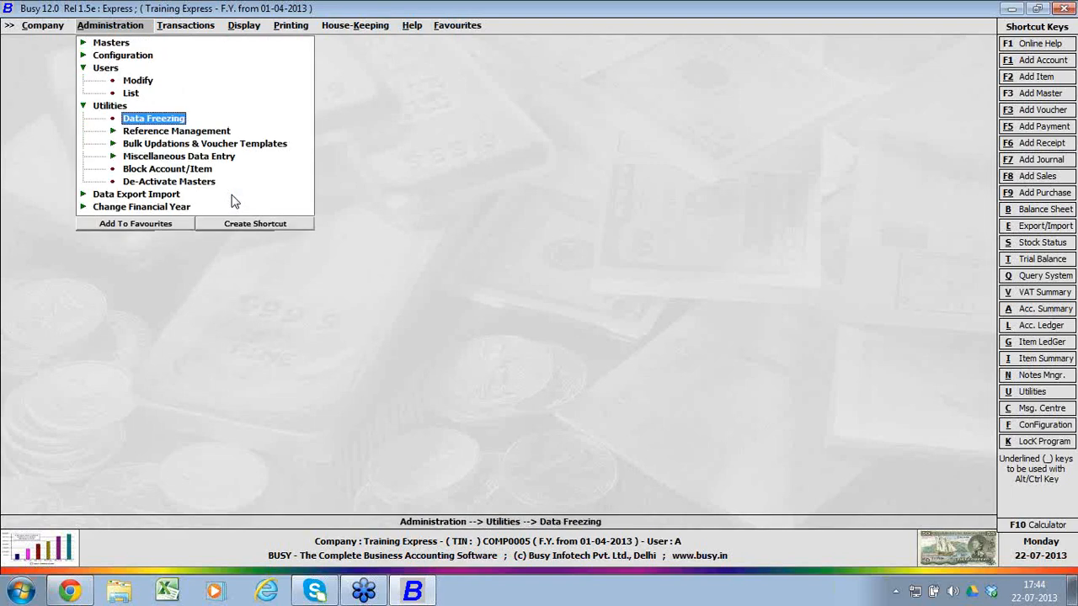
pyautogui.press('Return')
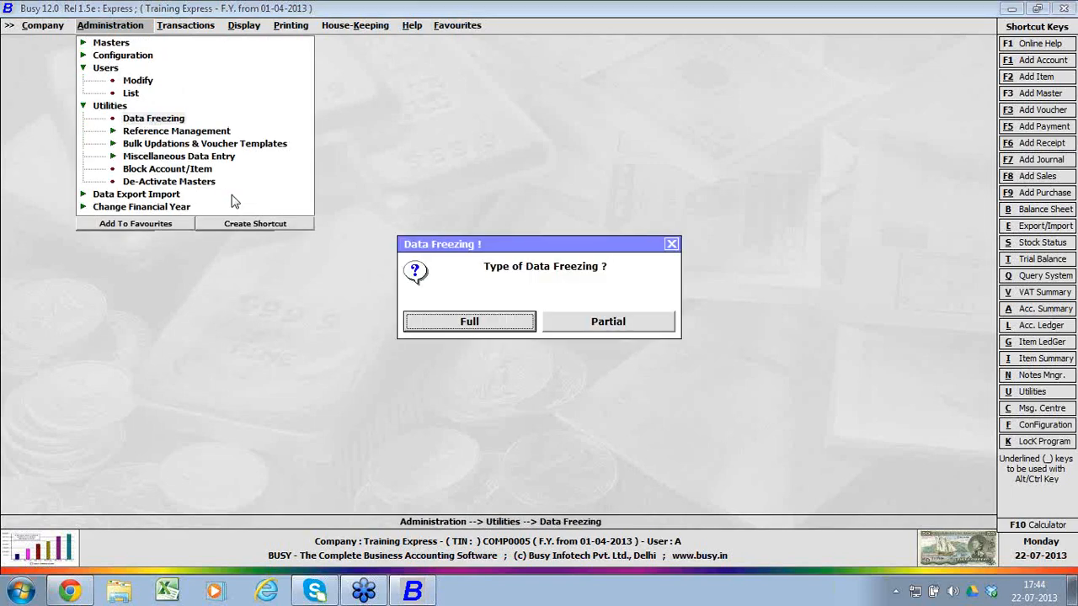
pyautogui.press('Escape')
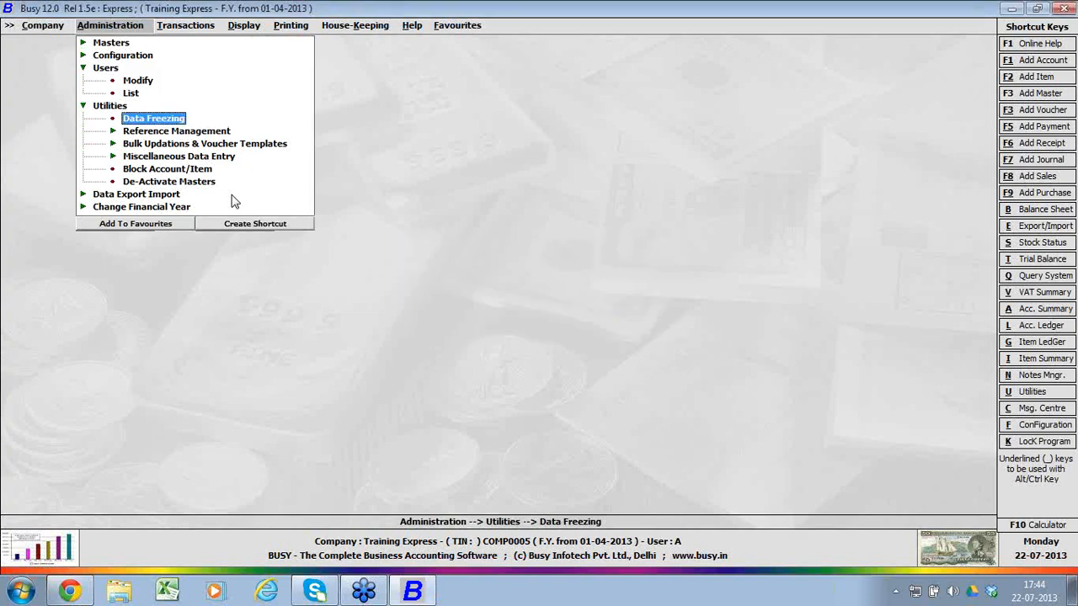
# Step: Look at the Miscellaneous Data Entry utilities, and collapse the group
pyautogui.press('Down')
pyautogui.press('Down')
pyautogui.press('Return')
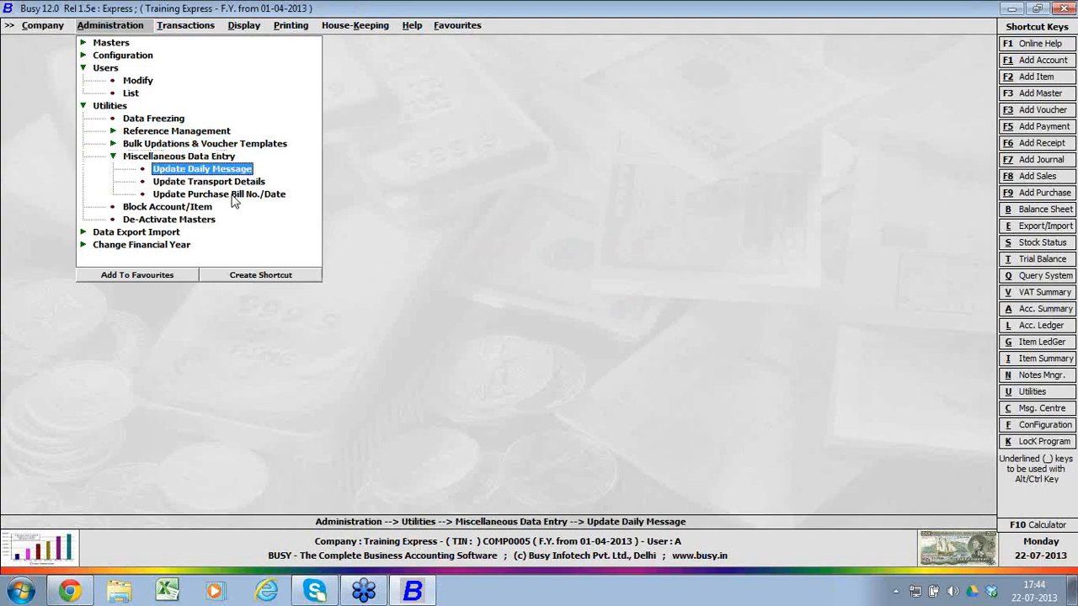
pyautogui.press('Escape')
# Step: Examine the Block Masters form with Account as the master type, and quit it without saving
pyautogui.press('Down')
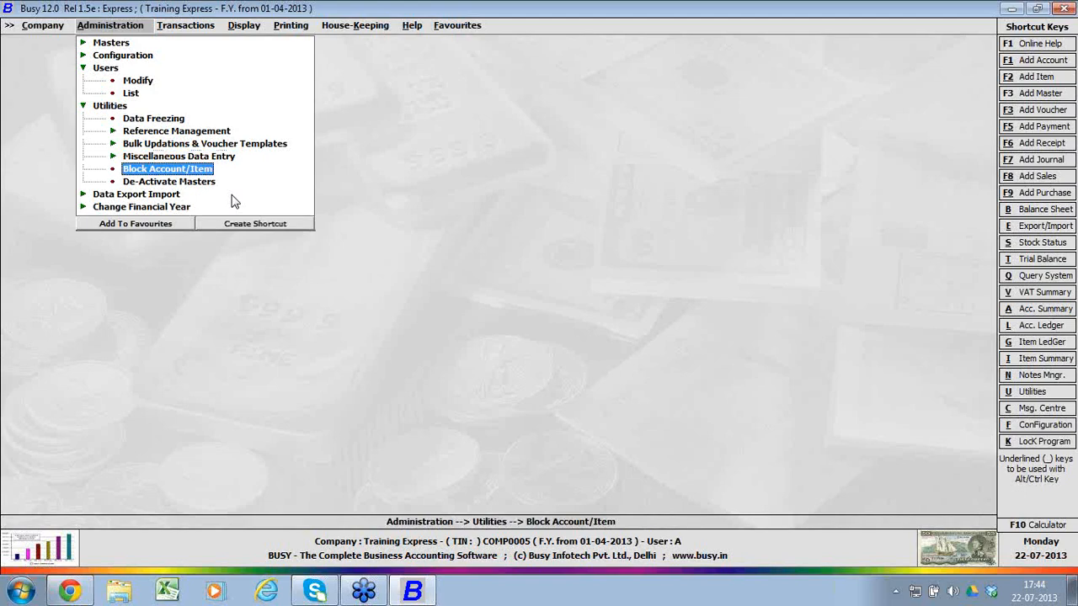
pyautogui.press('Return')
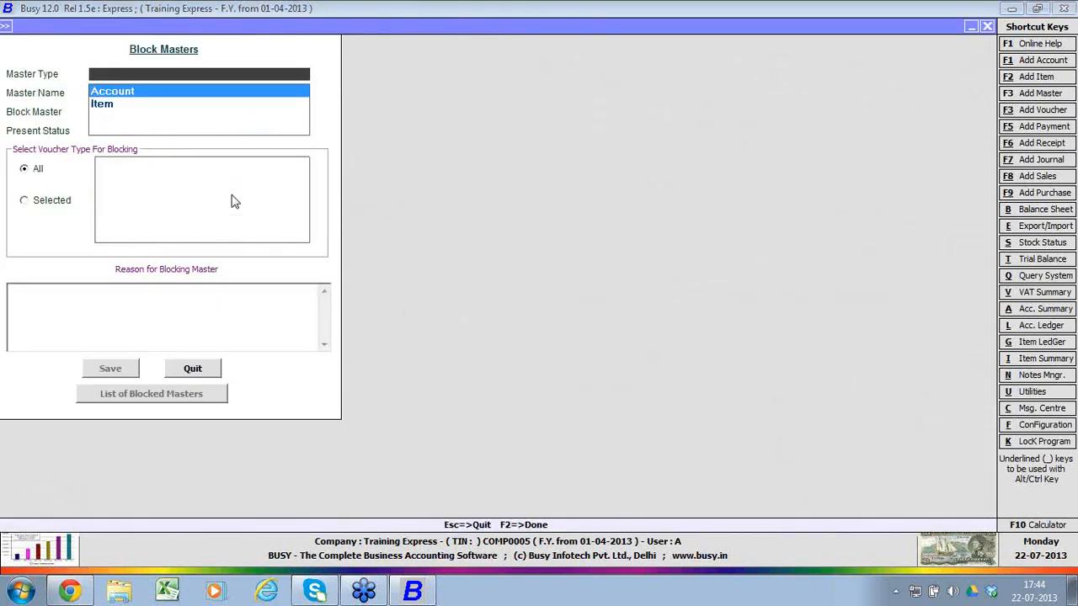
pyautogui.press('Return')
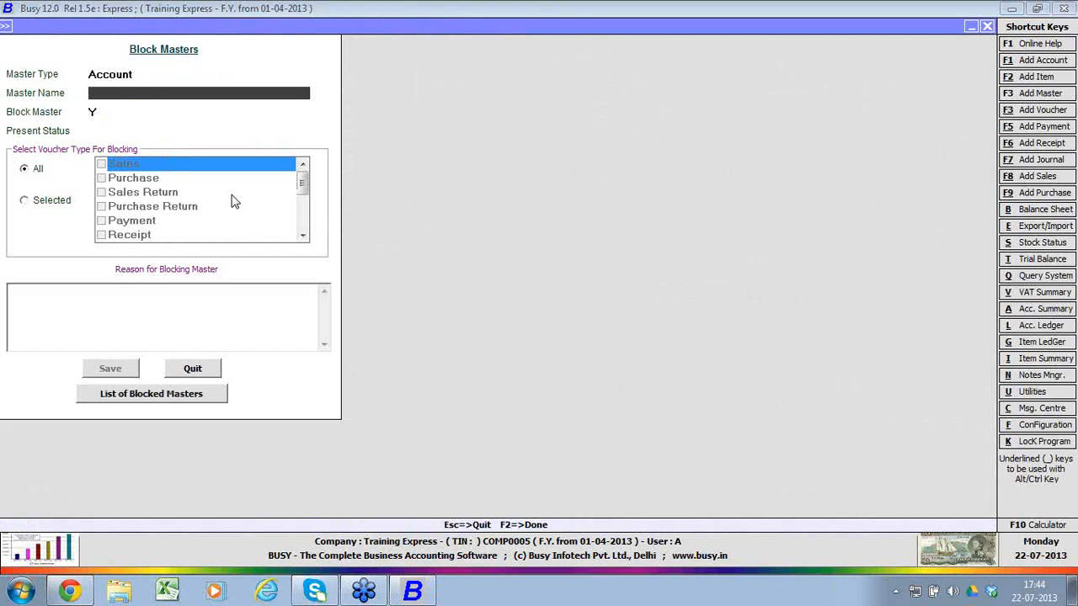
pyautogui.press('Escape')
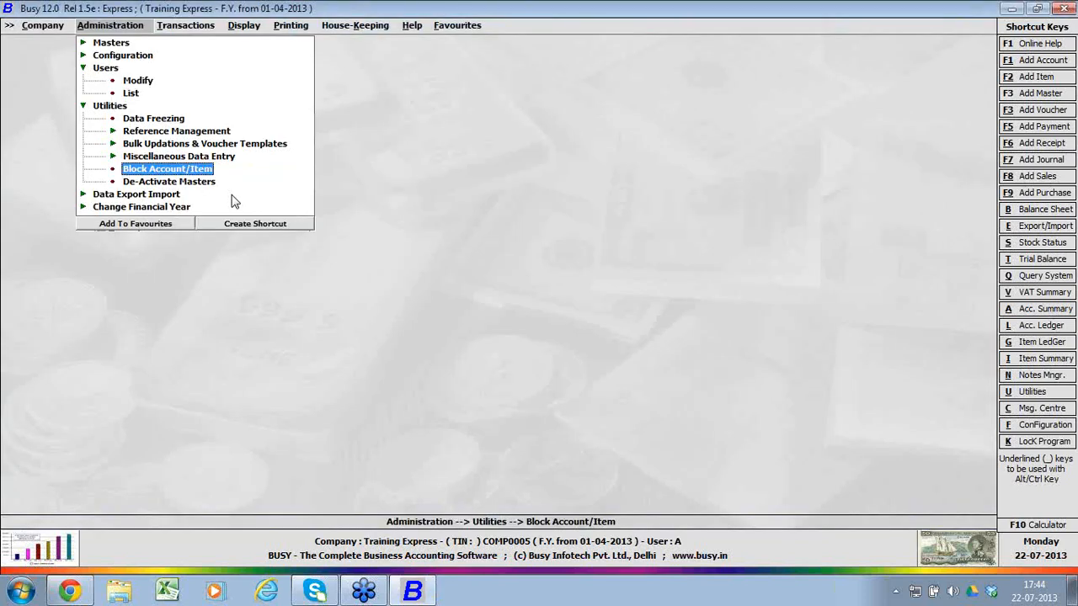
# Step: Examine the master types offered by the De-Activate Masters form, and quit it without saving
pyautogui.press('Down')
pyautogui.press('Return')
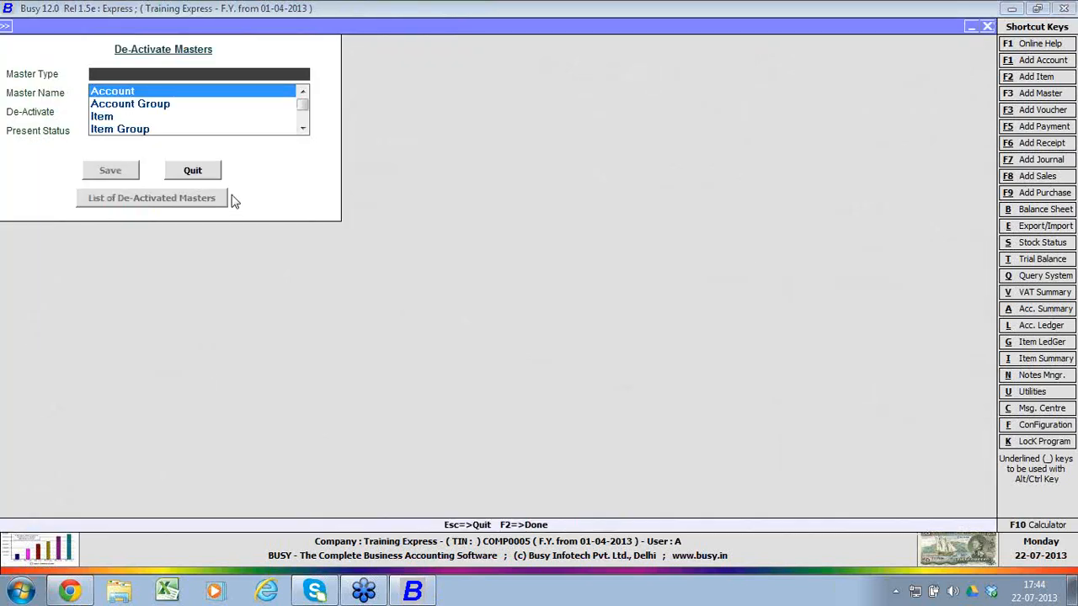
pyautogui.press('Down')
pyautogui.press('Down')
pyautogui.press('Down')
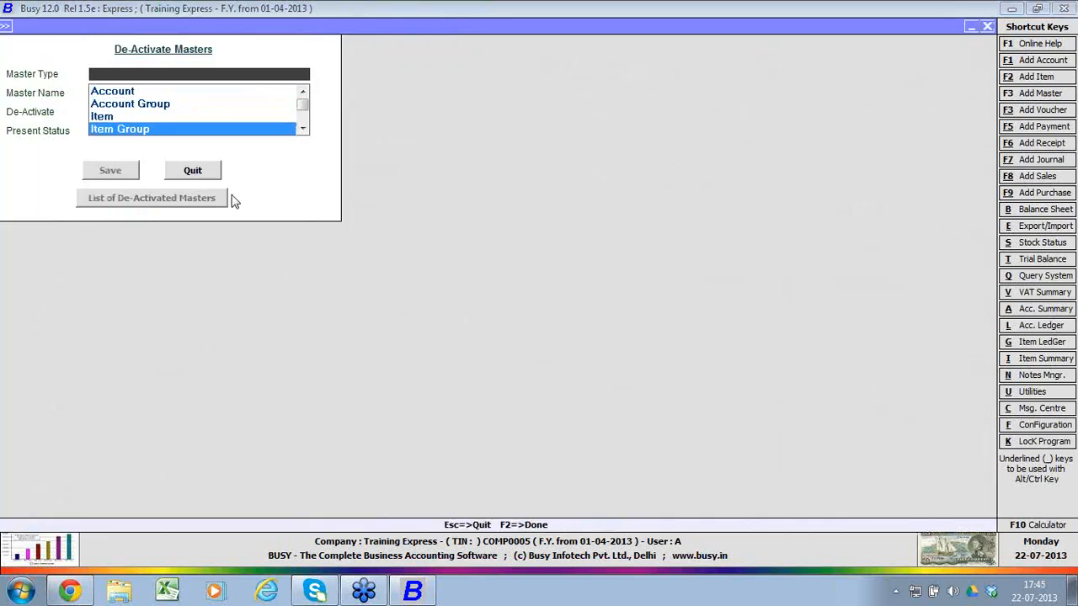
pyautogui.press('Escape')
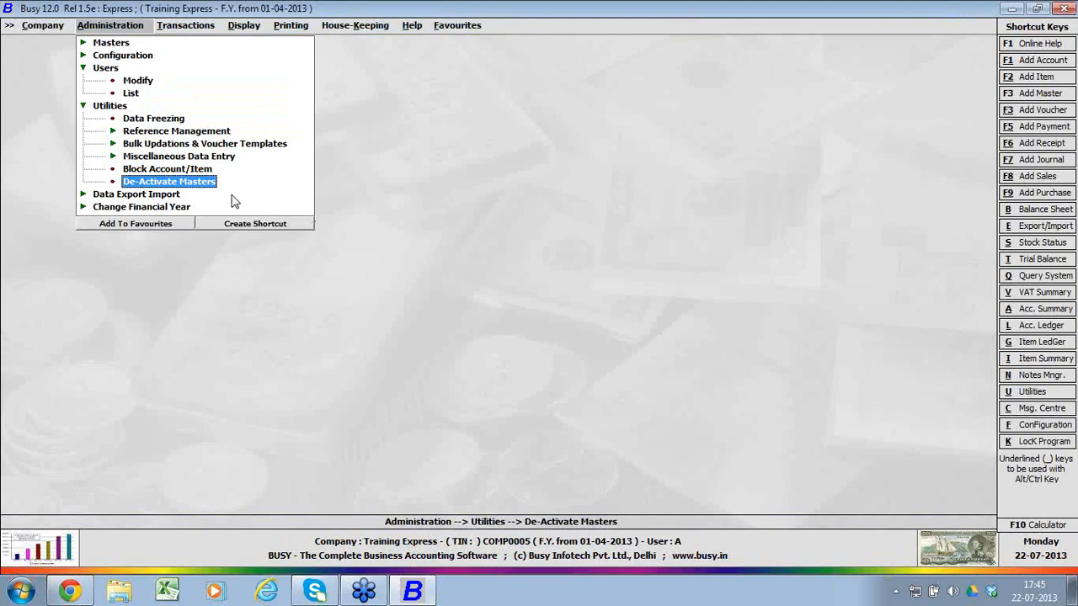
# Step: Look through the Data Export Import options, examining the Import Masters sources BUSY DOS, MS Excel and text file
pyautogui.press('Down')
pyautogui.press('Return')
pyautogui.press('Down')
pyautogui.press('Return')
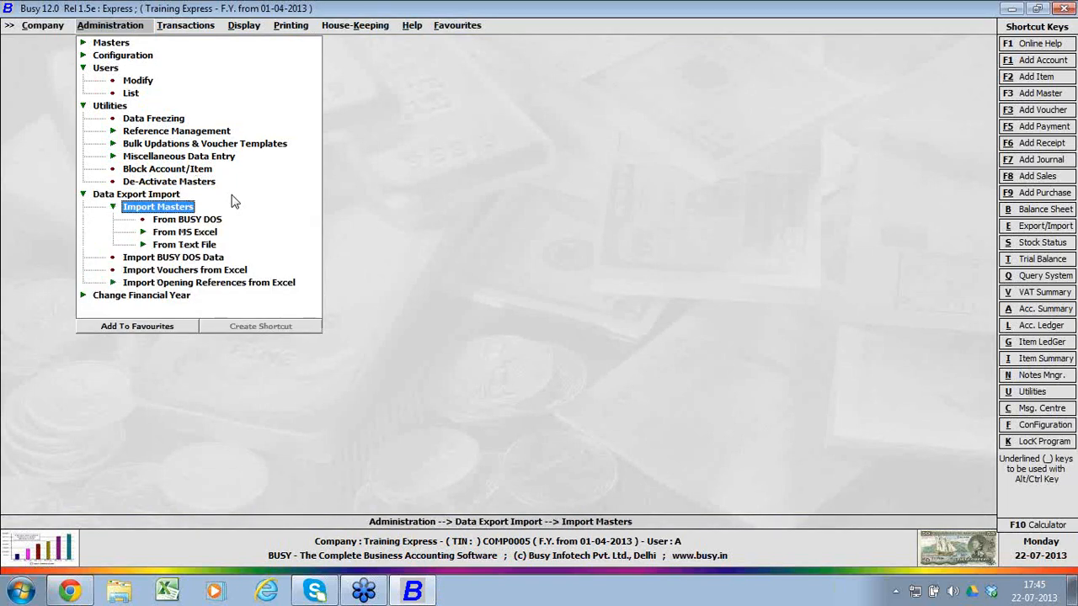
pyautogui.press('Down')
pyautogui.press('Down')
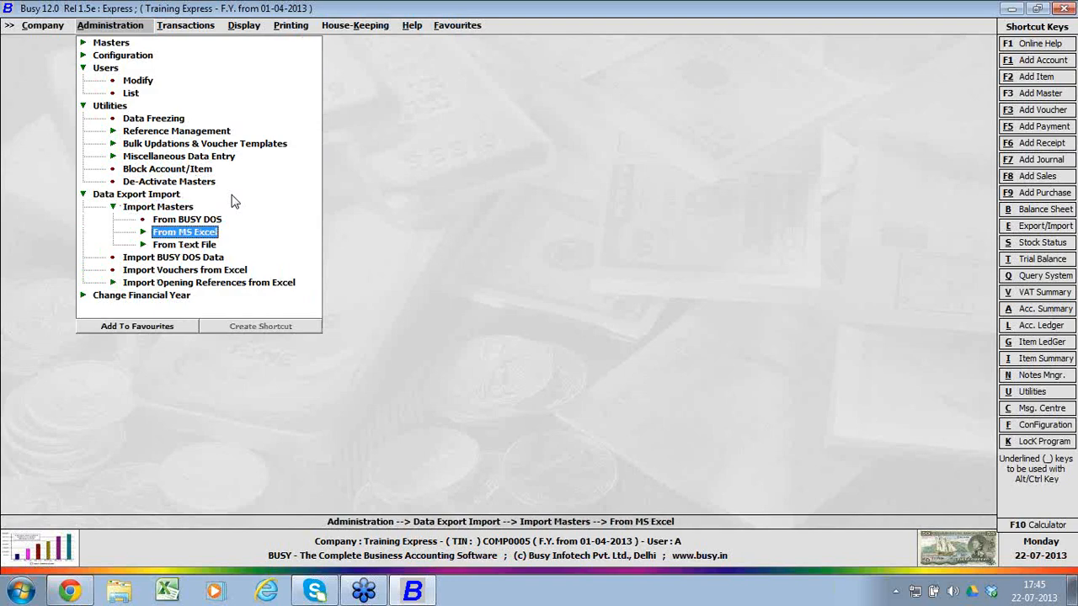
pyautogui.press('Up')
# Step: Examine the Import Vouchers From Excel form with Sales as the voucher type, and quit it without importing
pyautogui.press('Down')
pyautogui.press('Down')
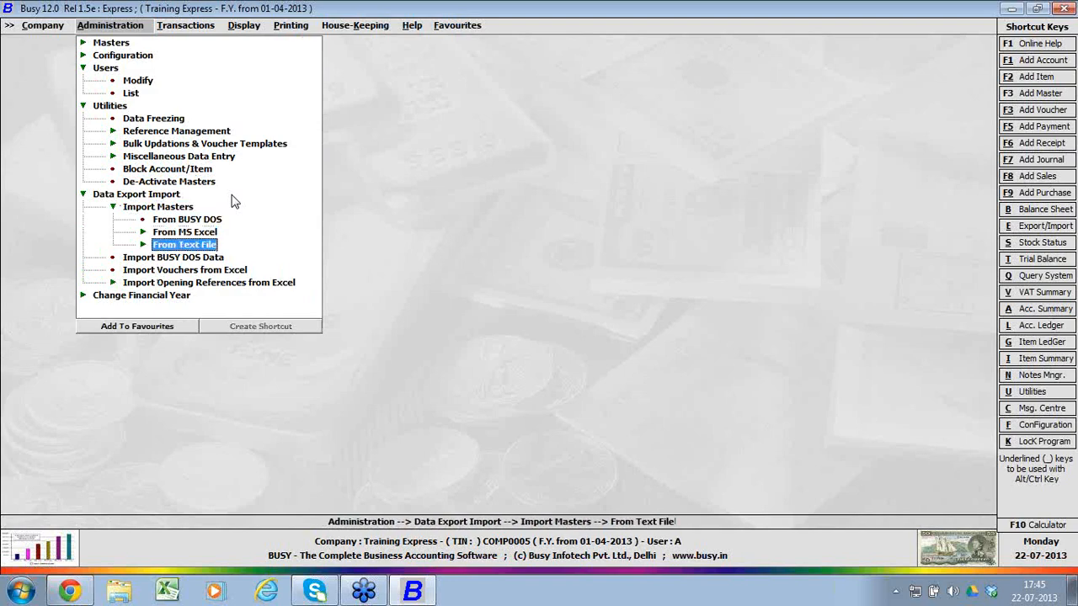
pyautogui.press('Down')
pyautogui.press('Down')
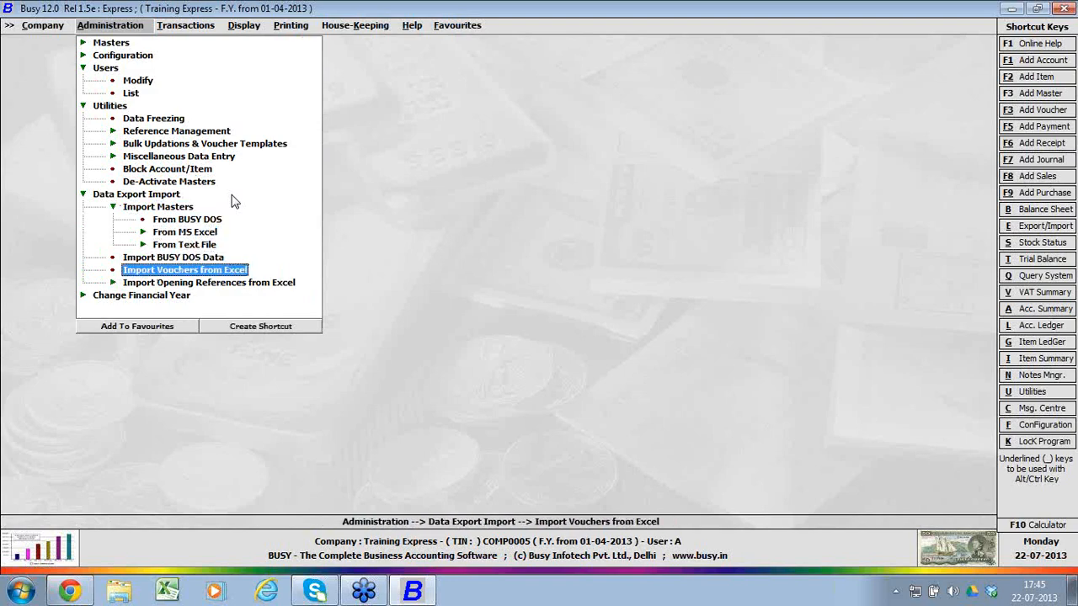
pyautogui.press('Return')
pyautogui.press('Return')
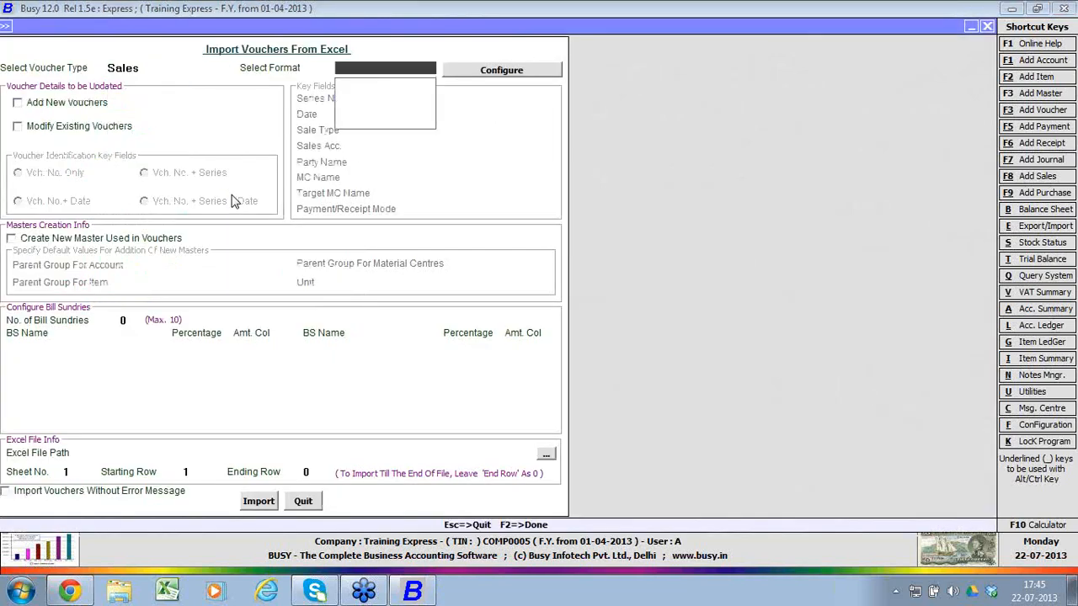
pyautogui.press('Escape')
pyautogui.press('Escape')
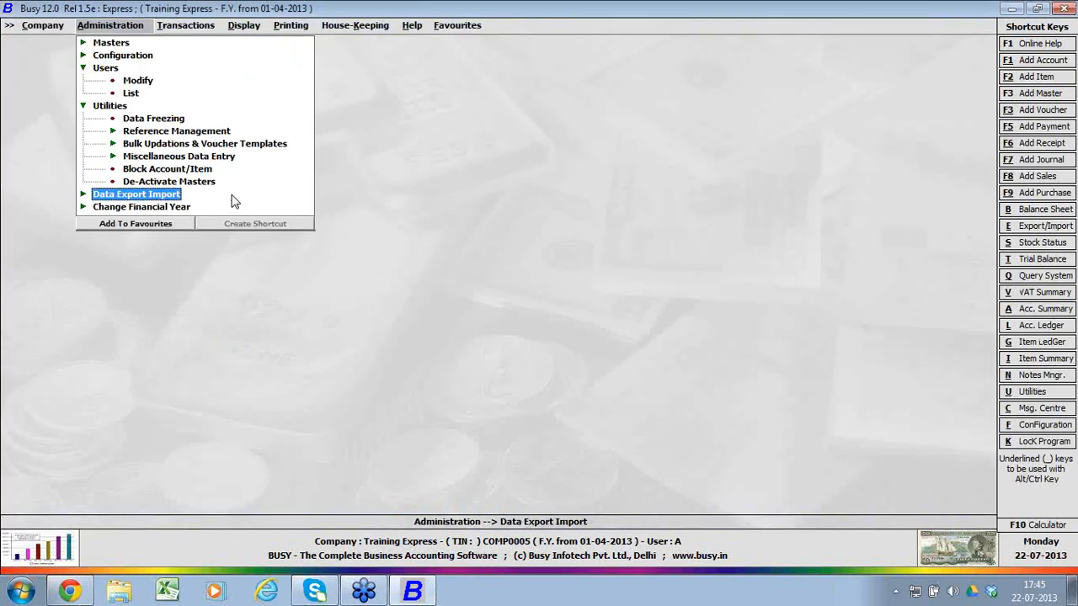
# Step: Look at the Import Opening References from Excel options under Data Export Import
pyautogui.press('Return')
pyautogui.press('Down')
pyautogui.press('Down')
pyautogui.press('Down')
pyautogui.press('Down')
pyautogui.press('Down')
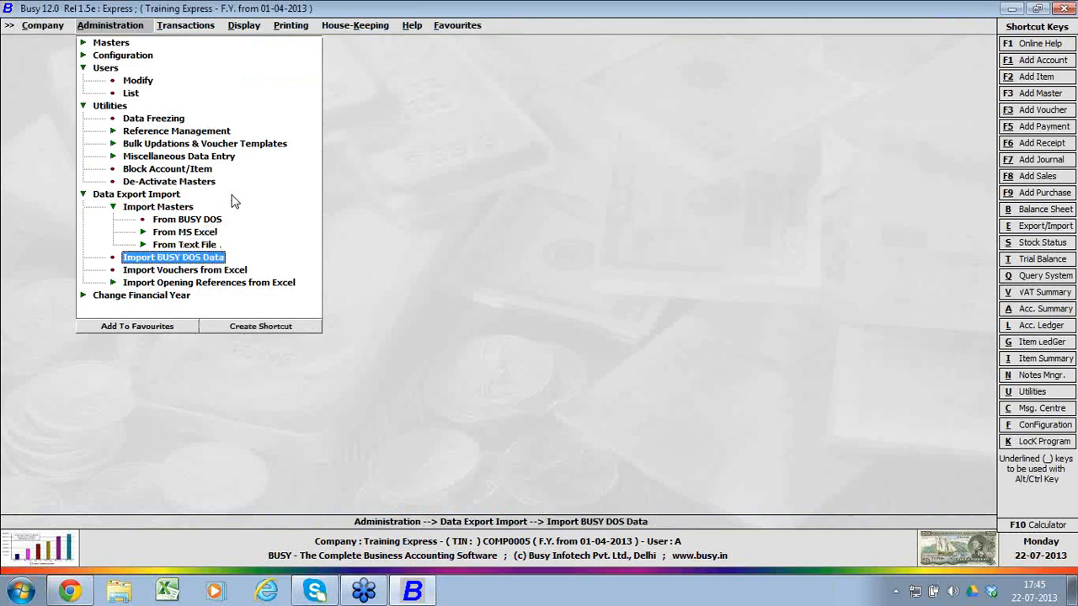
pyautogui.press('Down')
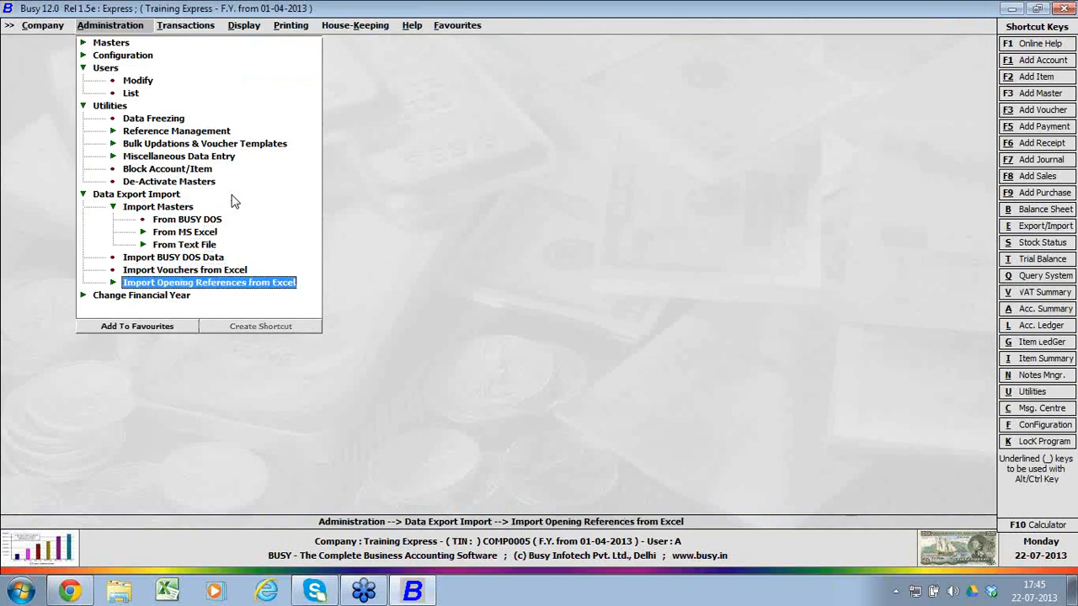
pyautogui.press('Return')
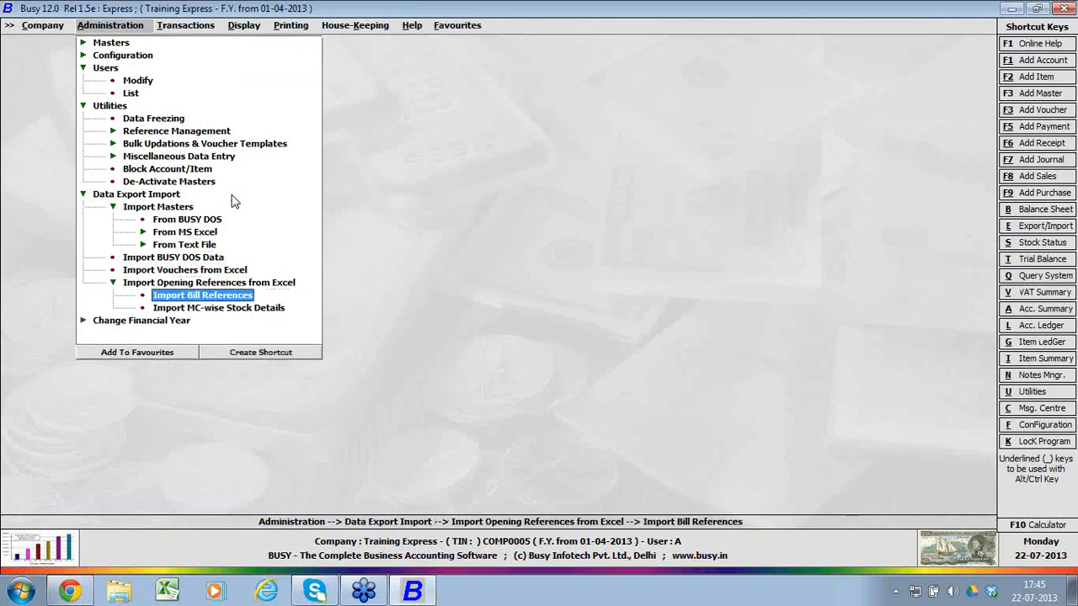
pyautogui.press('Up')
pyautogui.press('Up')
# Step: Look at the new-year option under Change Financial Year, and collapse the administration groups
pyautogui.press('Down')
pyautogui.press('Down')
pyautogui.press('Down')
pyautogui.press('Down')
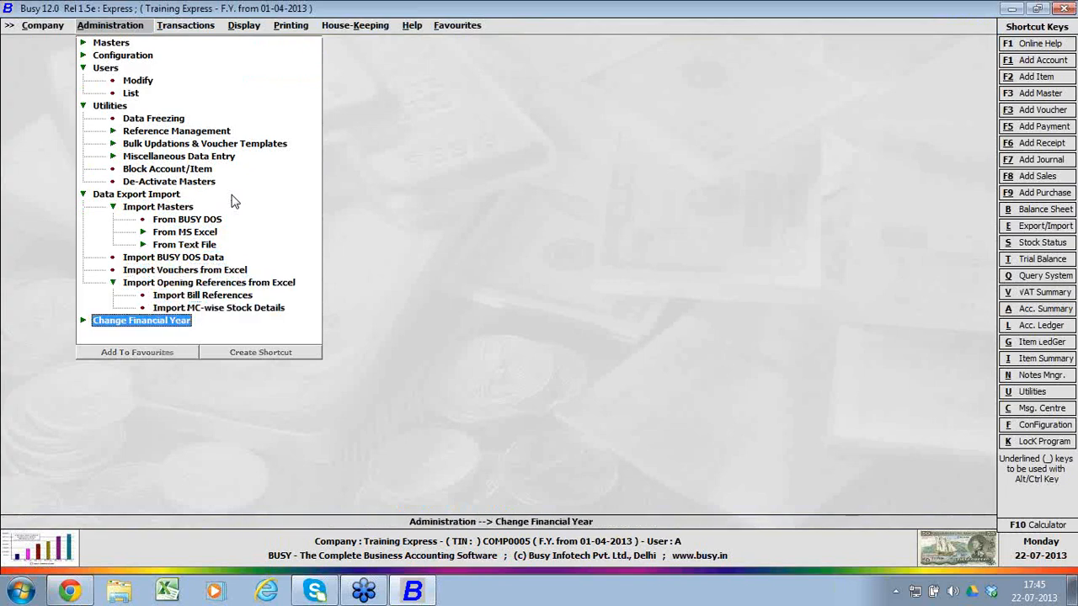
pyautogui.press('Return')
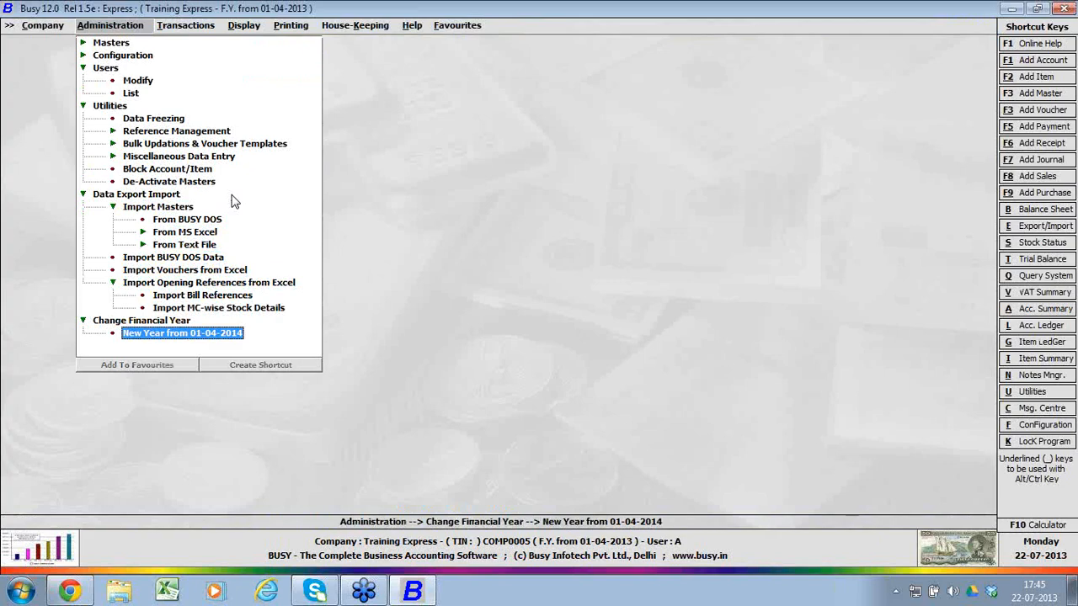
pyautogui.press('Escape')
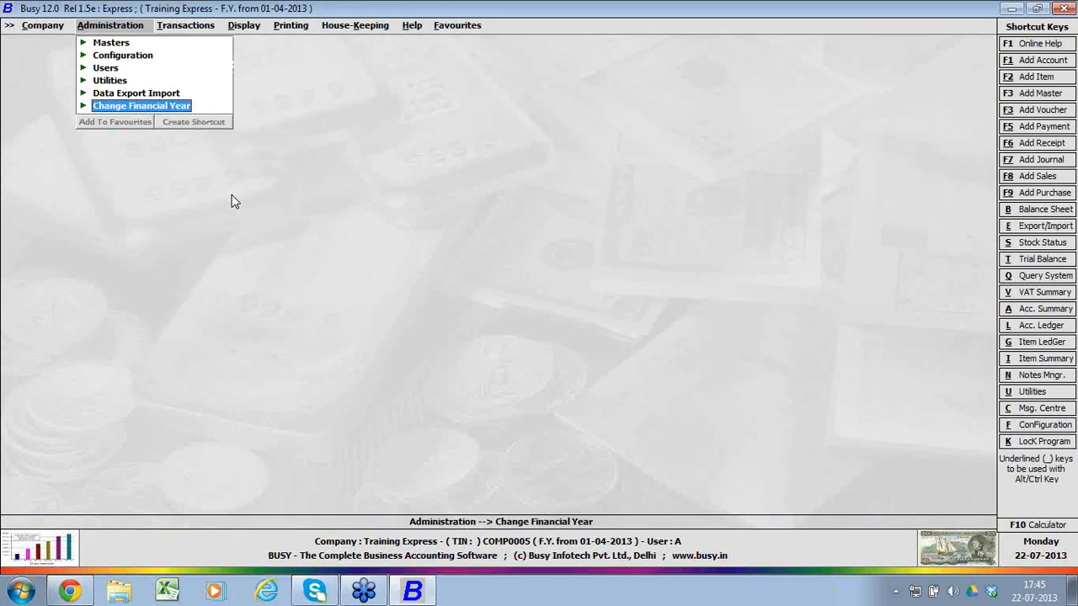
pyautogui.press('Right')
pyautogui.press('Right')
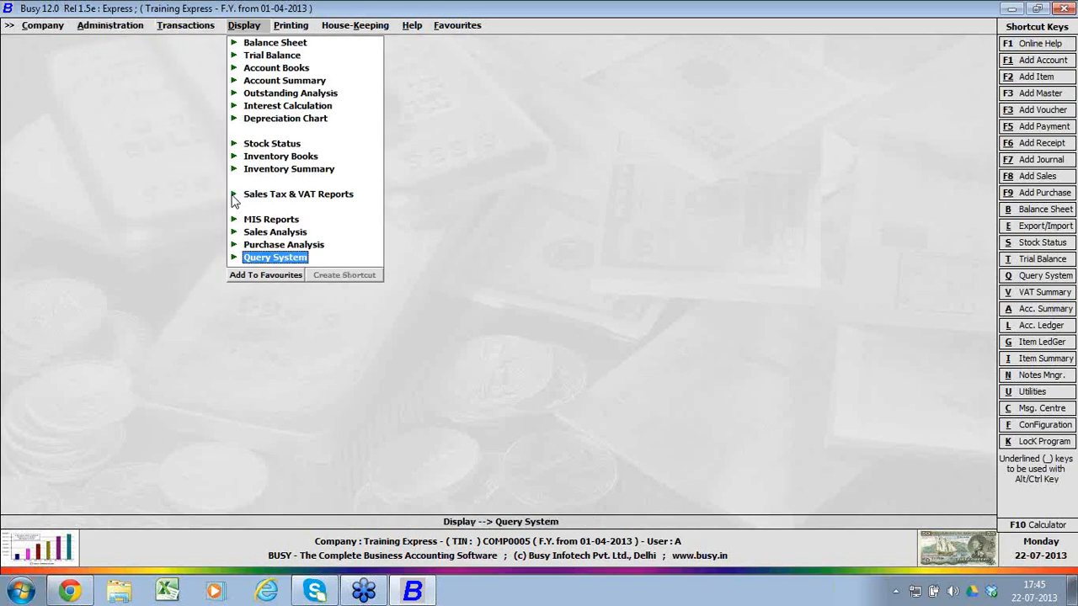
pyautogui.press('Left')
pyautogui.press('Left')
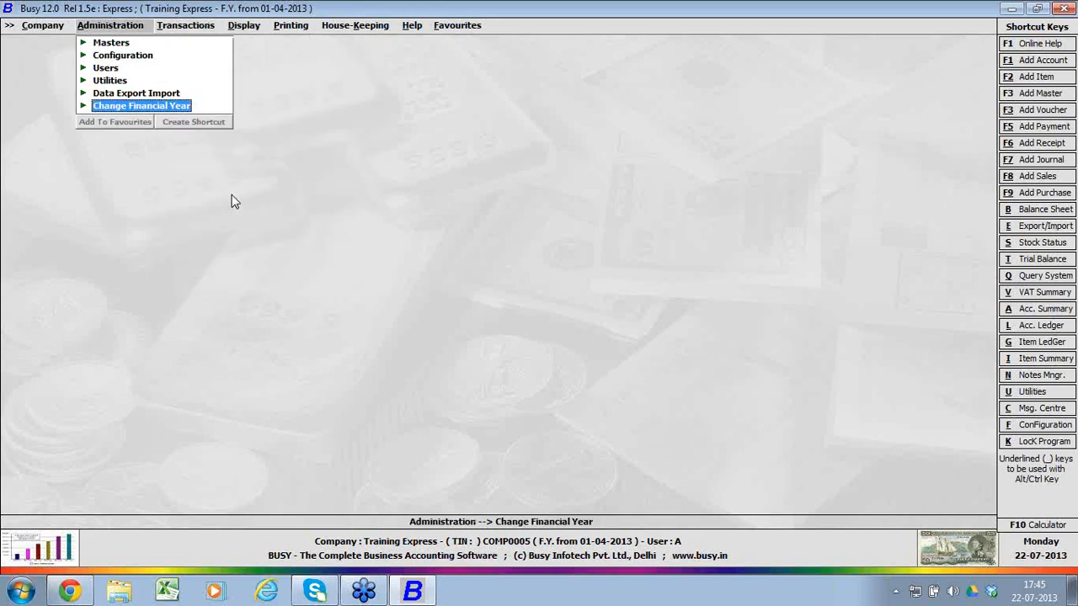
pyautogui.press('Up')
pyautogui.press('Up')
pyautogui.press('Up')
pyautogui.press('Up')
pyautogui.press('Return')
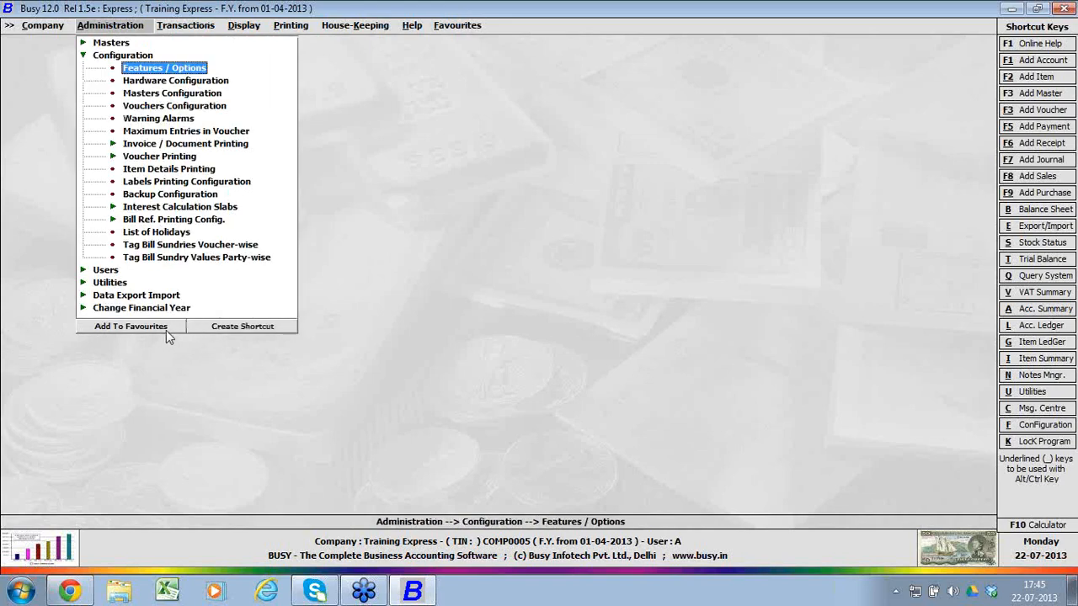
# Step: Add the Item-wise Purchase Analysis report to the favourites under the name "My Sa;es Report"
pyautogui.press('Right')
pyautogui.press('Right')
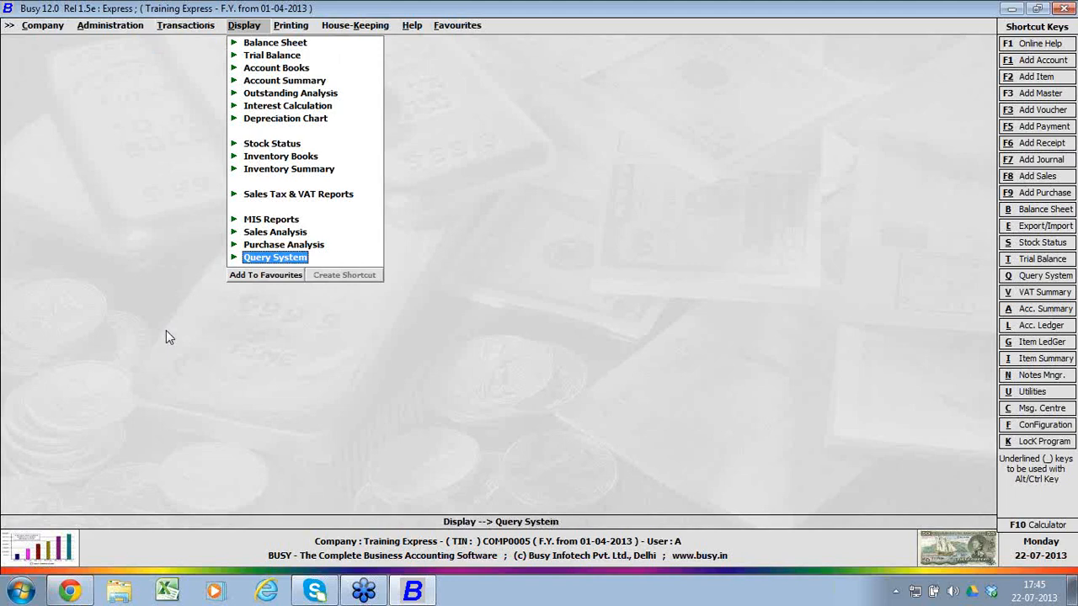
pyautogui.press('Up')
pyautogui.press('Return')
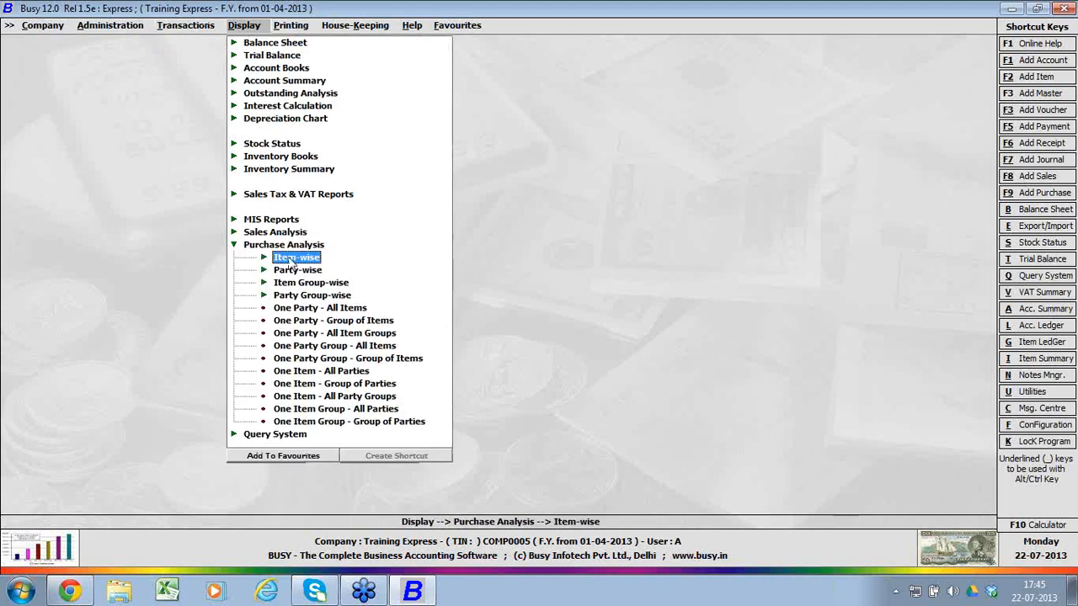
pyautogui.click(285, 459)
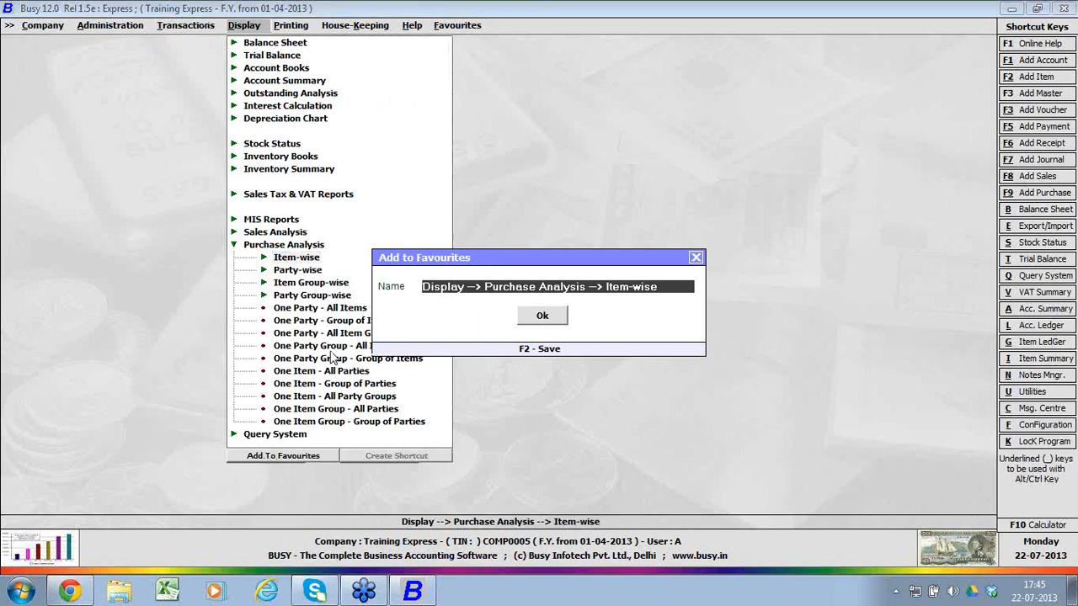
pyautogui.write('my')
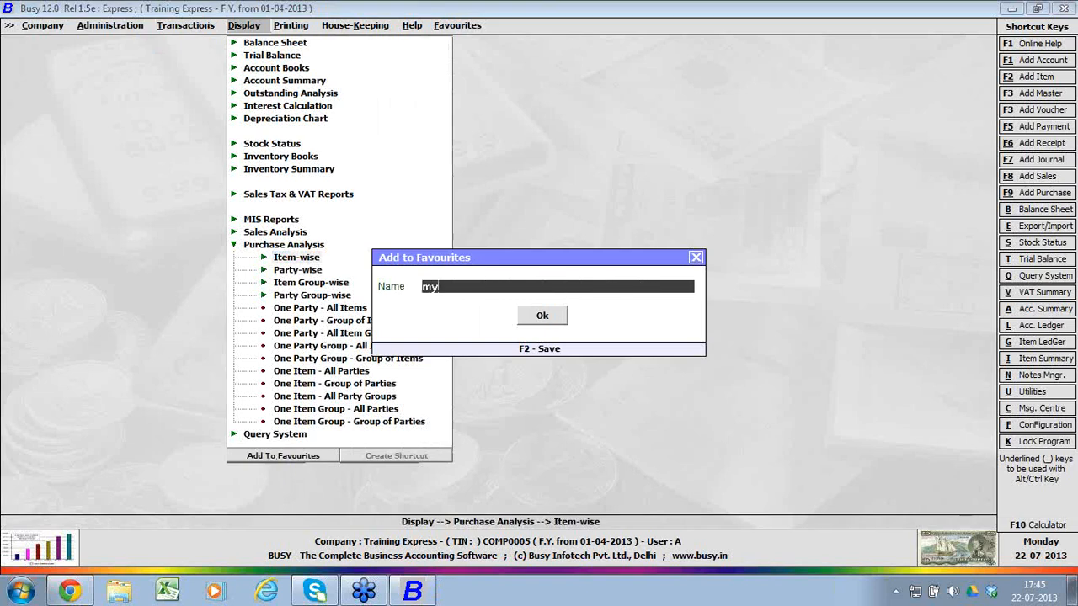
pyautogui.write(' sales report')
pyautogui.press('Return')
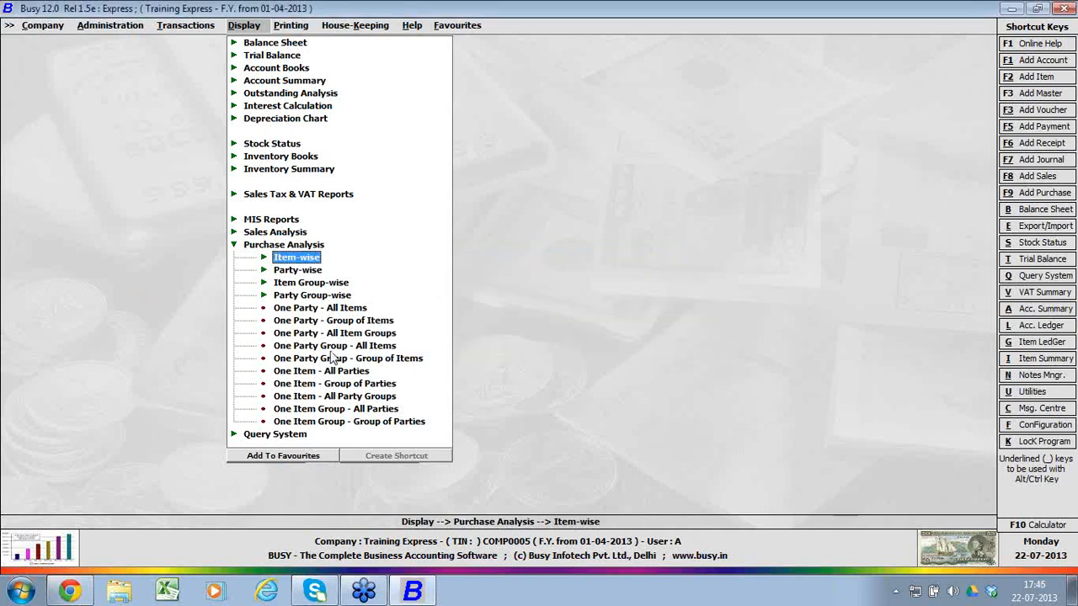
# Step: Correct the caption of the new favourite to "My Sales Report"
pyautogui.press('Right')
pyautogui.press('Right')
pyautogui.press('Right')
pyautogui.press('Right')
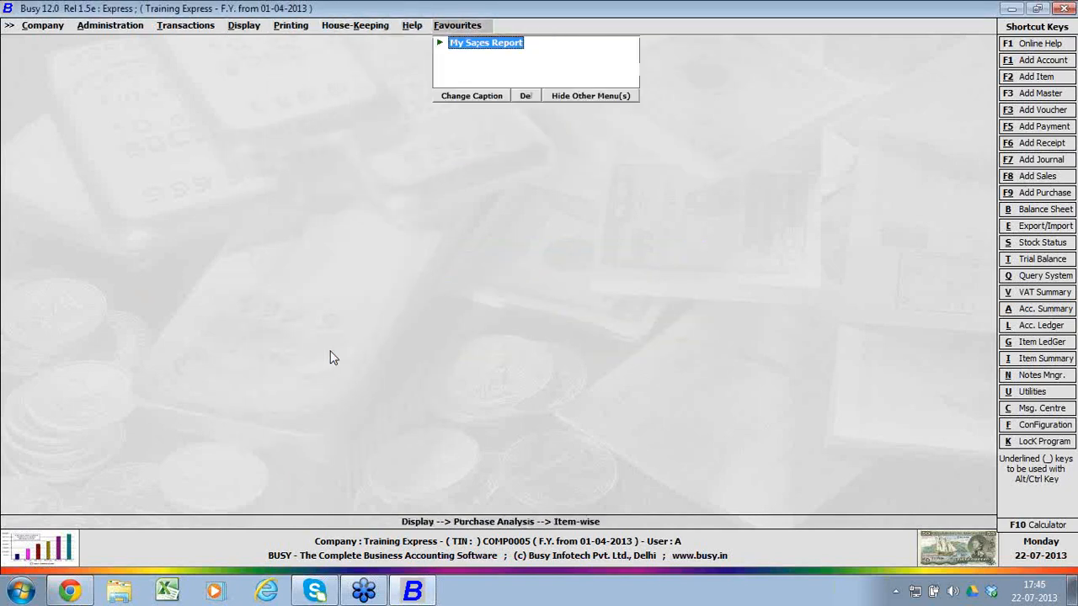
pyautogui.click(495, 96)
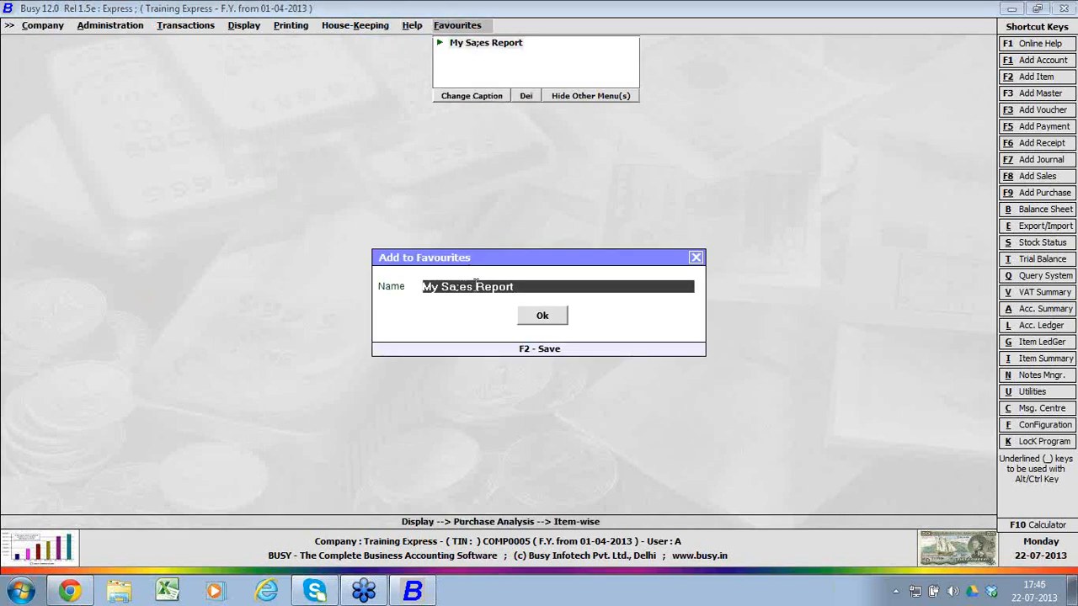
pyautogui.click(476, 286)
pyautogui.press('BackSpace')
pyautogui.press('BackSpace')
pyautogui.press('BackSpace')
pyautogui.press('BackSpace')
pyautogui.write('les')
pyautogui.press('Return')
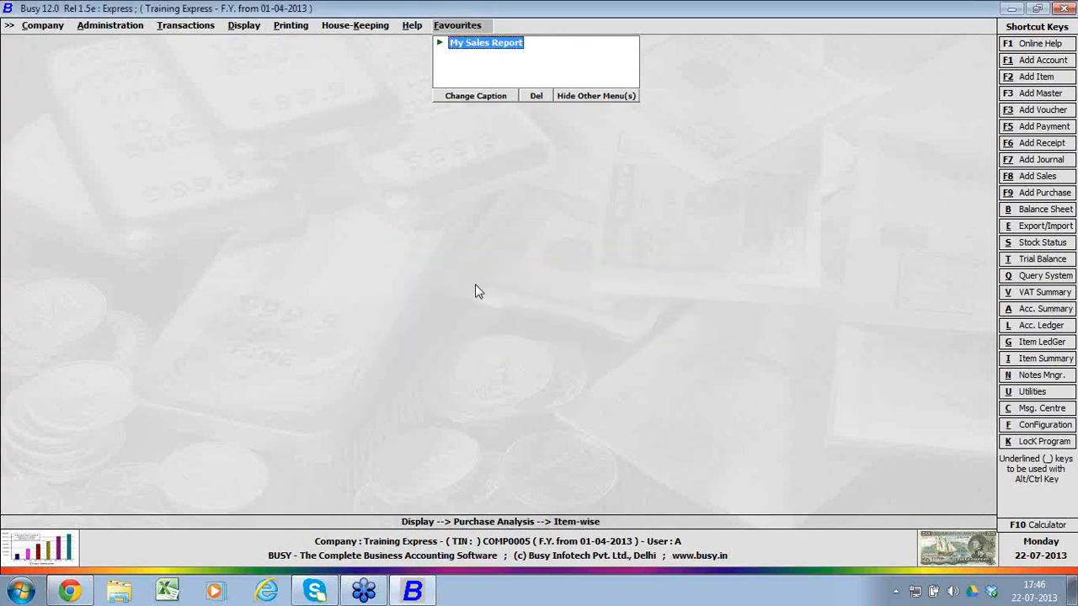
# Step: Open the Standard-Date/Voucher-wise report from the My Sales Report favourite, cancel its item choice, and look over the other report formats
pyautogui.press('Right')
pyautogui.press('Down')
pyautogui.press('Return')
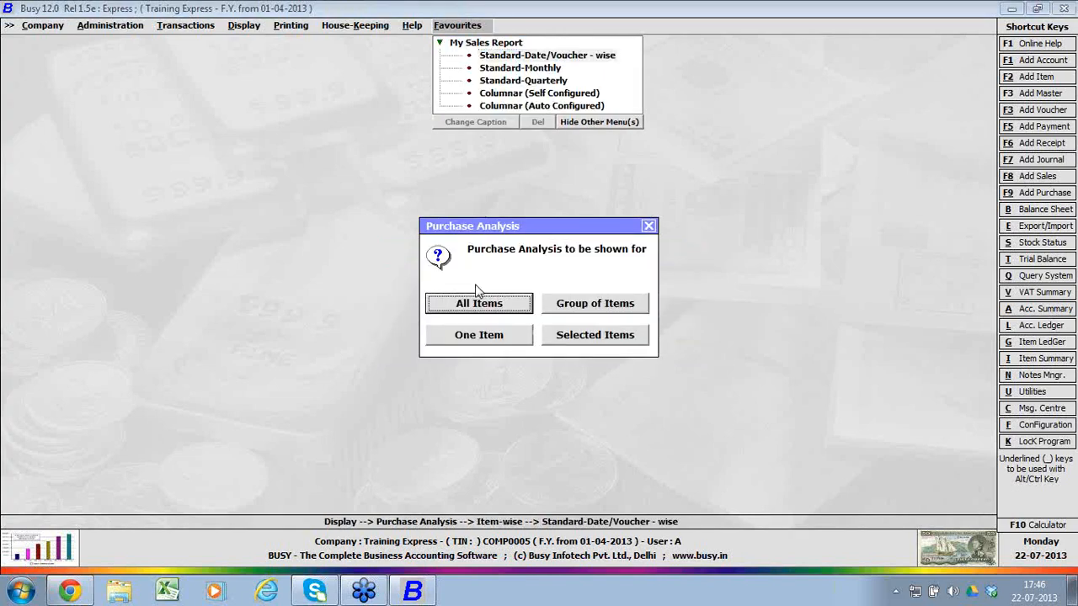
pyautogui.press('Escape')
pyautogui.press('Down')
pyautogui.press('Down')
pyautogui.press('Down')
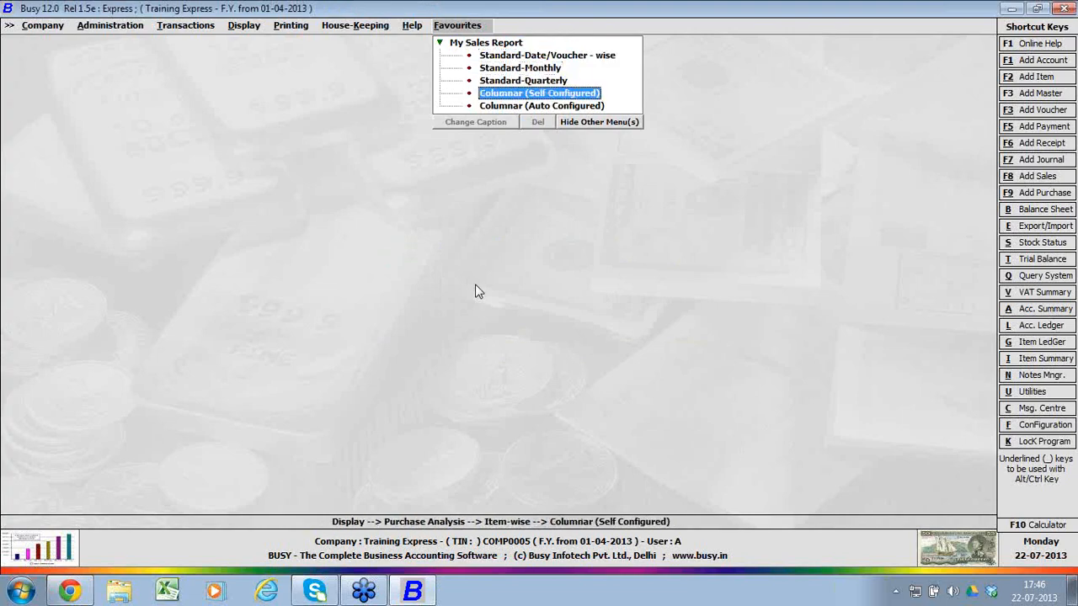
pyautogui.press('Left')
pyautogui.press('Left')
pyautogui.press('Left')
pyautogui.press('Left')
pyautogui.press('Left')
pyautogui.press('Left')
pyautogui.press('Left')
pyautogui.press('Left')
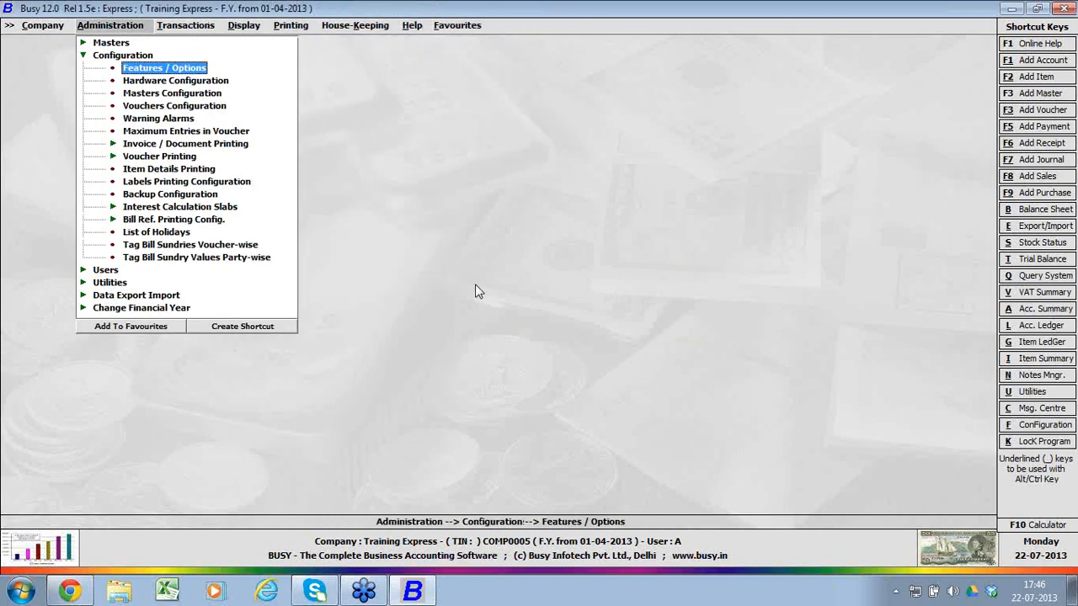
pyautogui.press('Right')
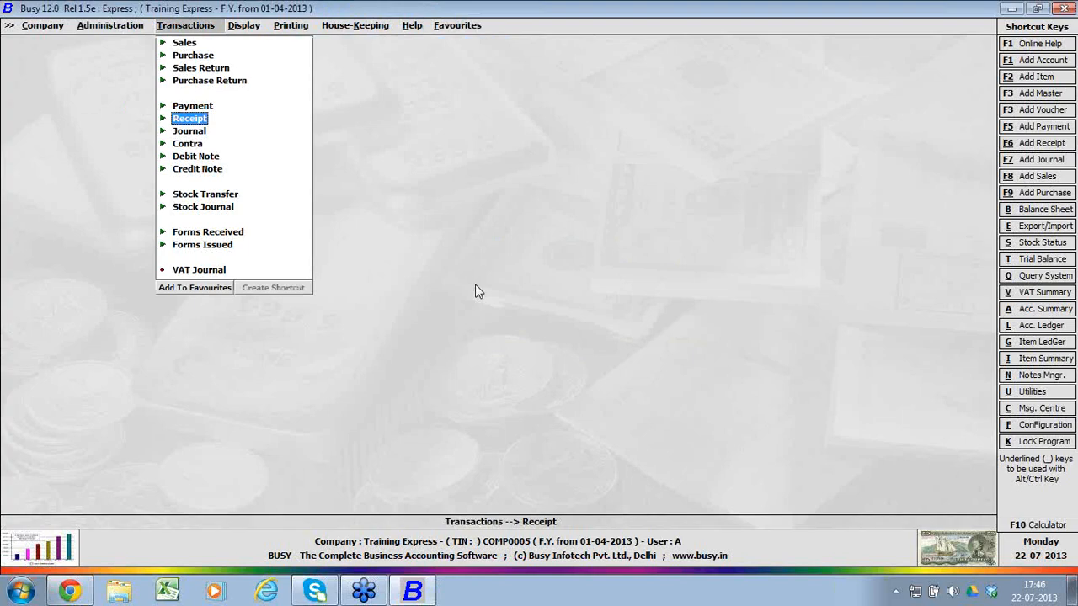
pyautogui.press('Left')
pyautogui.press('Up')
pyautogui.press('Return')
pyautogui.press('Down')
pyautogui.press('Down')
pyautogui.press('Down')
pyautogui.press('Down')
pyautogui.press('Down')
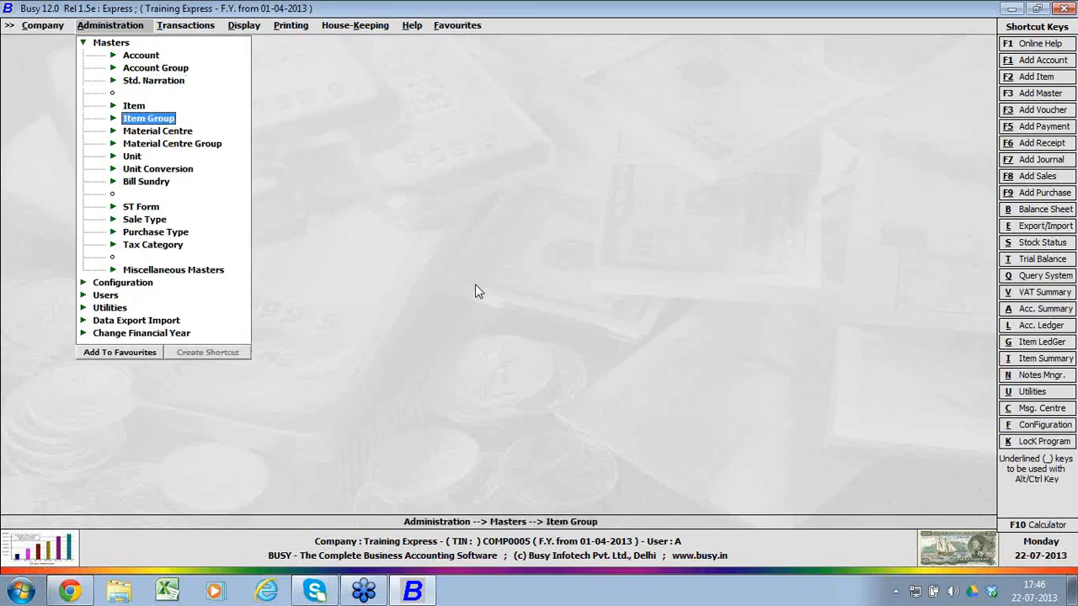
# Step: Create and save the shortcut Ctrl + 1 for the Data Freezing utility, keeping Data Freezing as its description
pyautogui.press('Left')
pyautogui.press('Down')
pyautogui.press('Down')
pyautogui.press('Down')
pyautogui.press('Return')
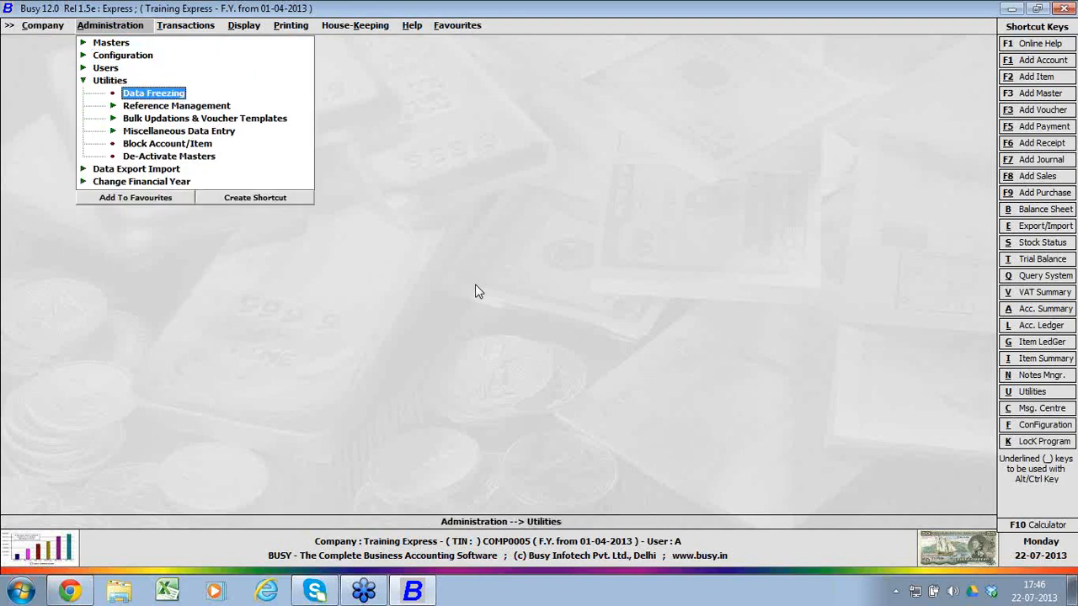
pyautogui.click(248, 199)
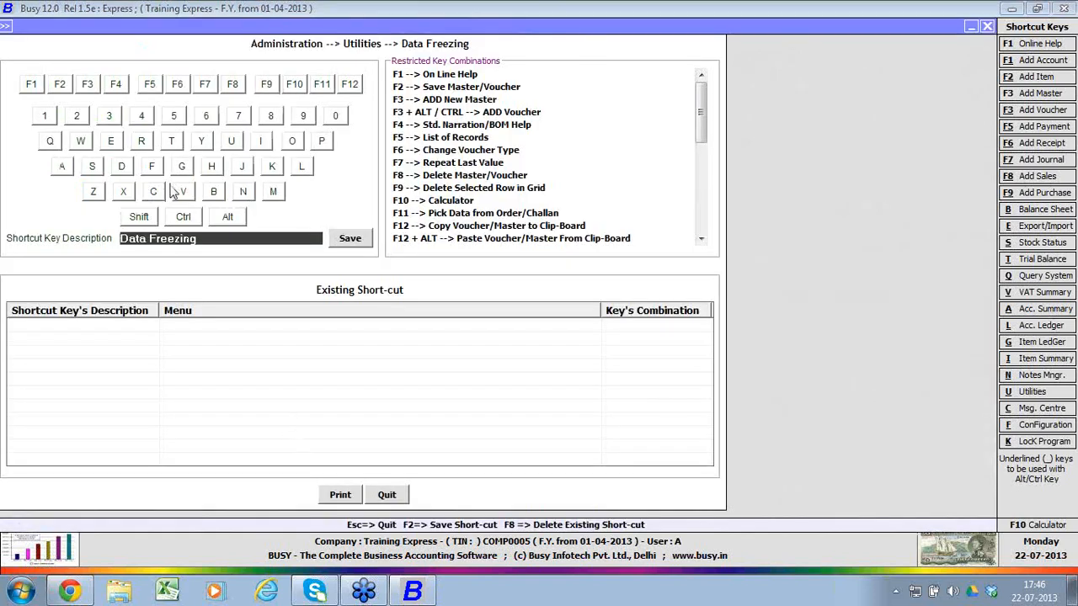
pyautogui.click(183, 217)
pyautogui.click(46, 112)
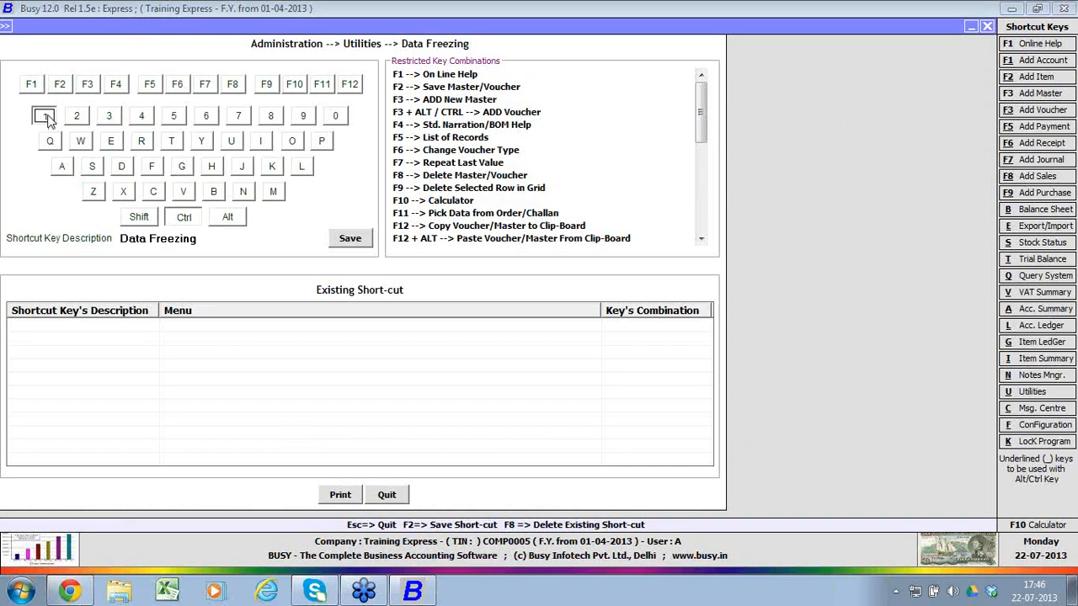
pyautogui.click(350, 243)
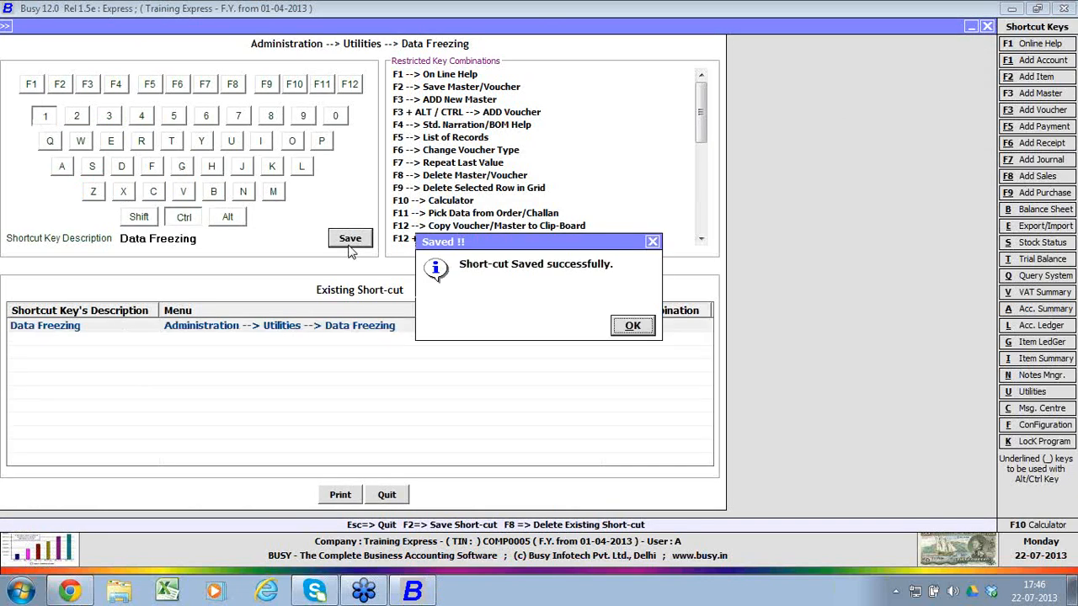
pyautogui.click(632, 328)
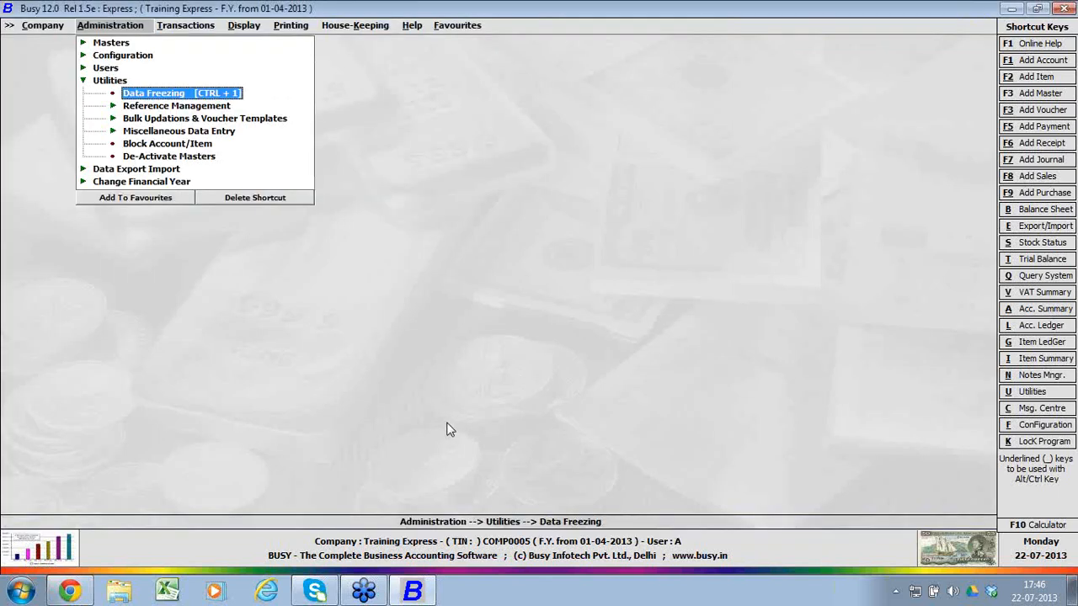
# Step: Bring up the Full or Partial choice of Data Freezing, cancel it, and collapse the Utilities group
pyautogui.press('Return')
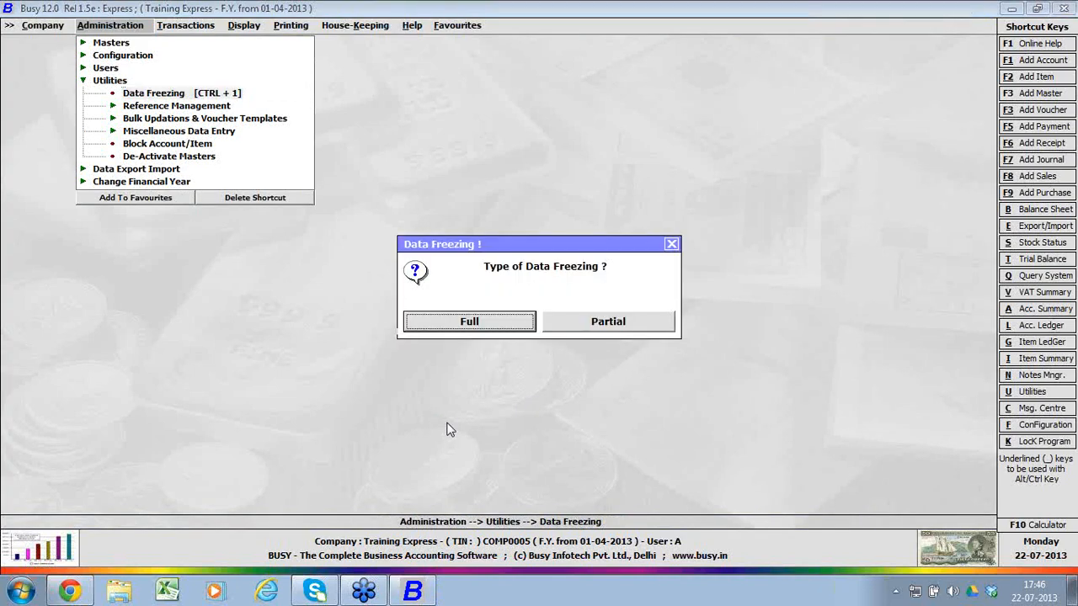
pyautogui.press('Escape')
pyautogui.press('Escape')
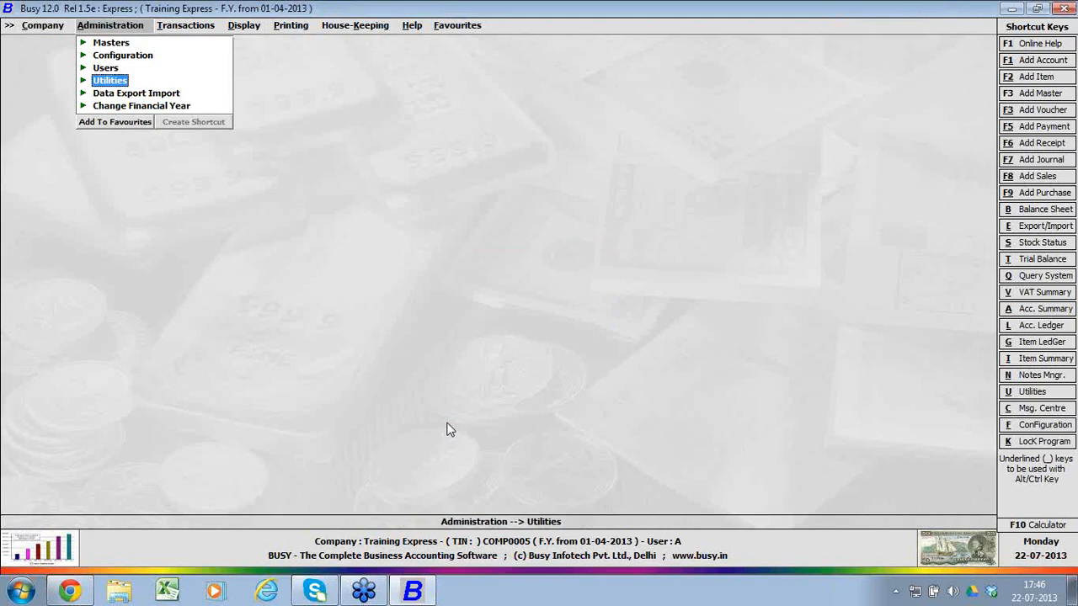
# Step: Examine the Modify Company form of Training Express, and quit it without saving
pyautogui.press('Right')
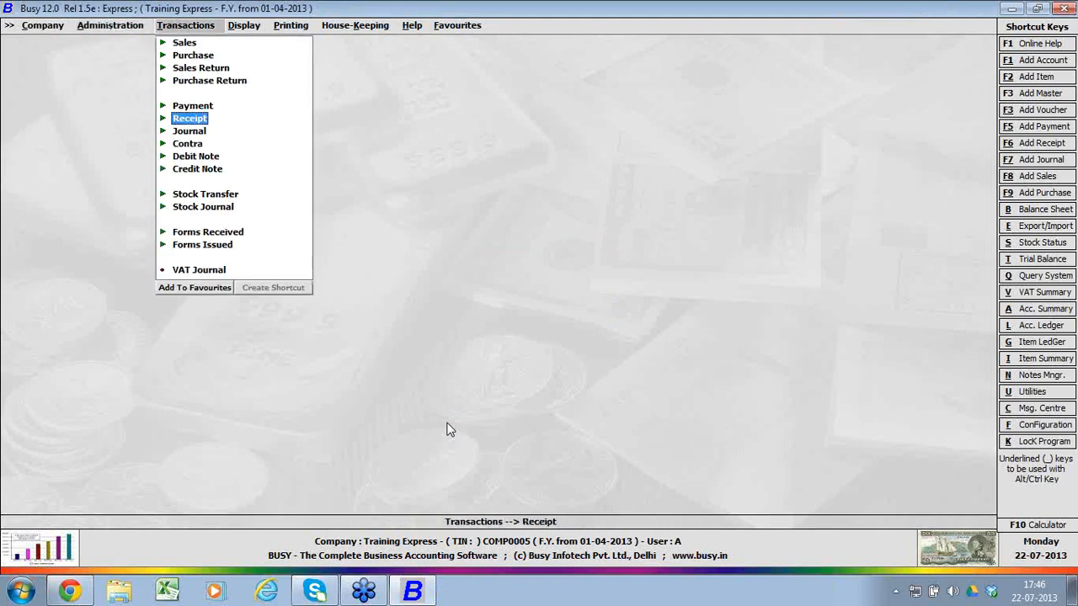
pyautogui.press('Left')
pyautogui.press('Left')
pyautogui.press('Down')
pyautogui.press('Return')
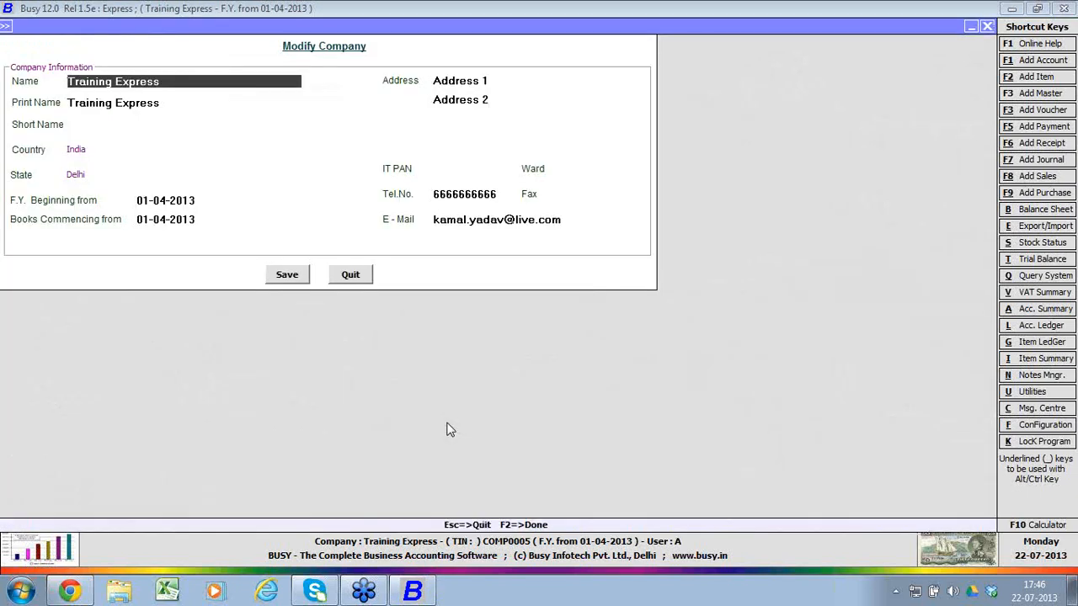
pyautogui.press('Escape')
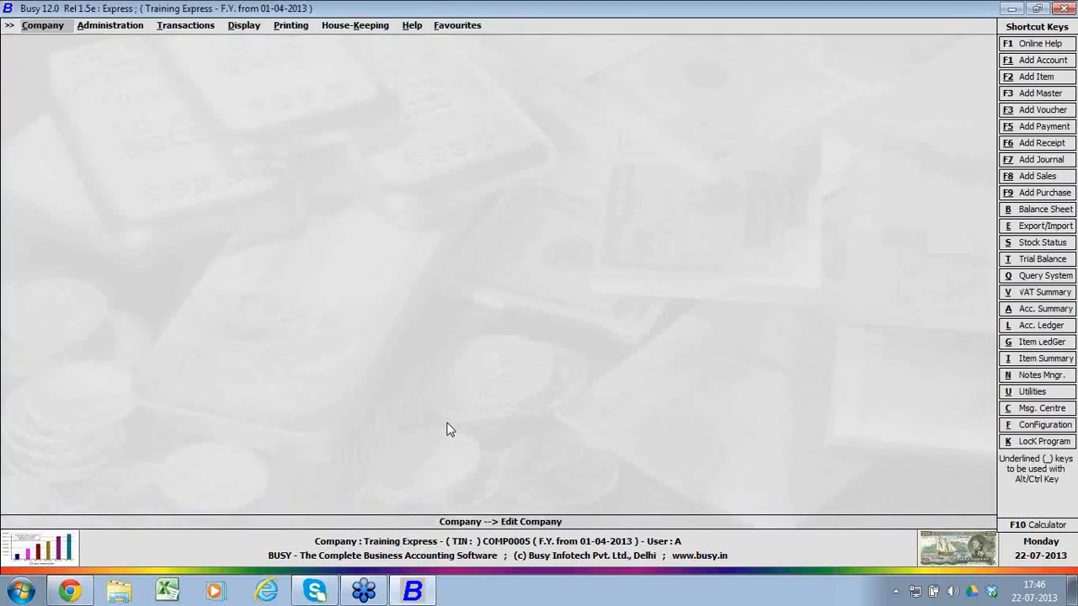
# Step: Open Features / Options in the administration configuration, look over the Inventory section, and quit that section without saving
pyautogui.press('Right')
pyautogui.press('Right')
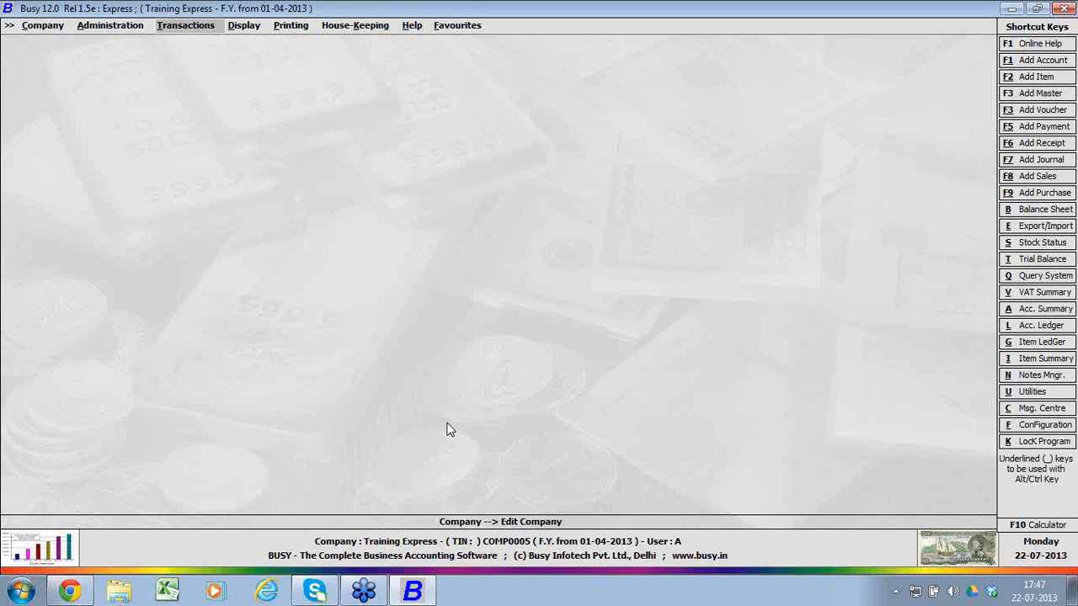
pyautogui.press('Left')
pyautogui.press('Down')
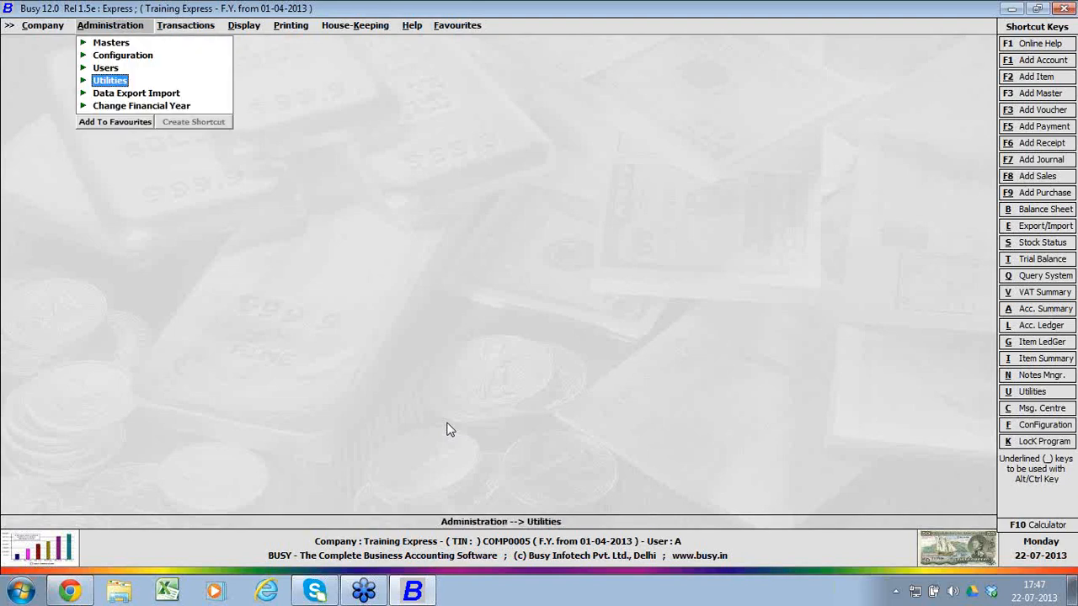
pyautogui.press('Up')
pyautogui.press('Up')
pyautogui.press('Right')
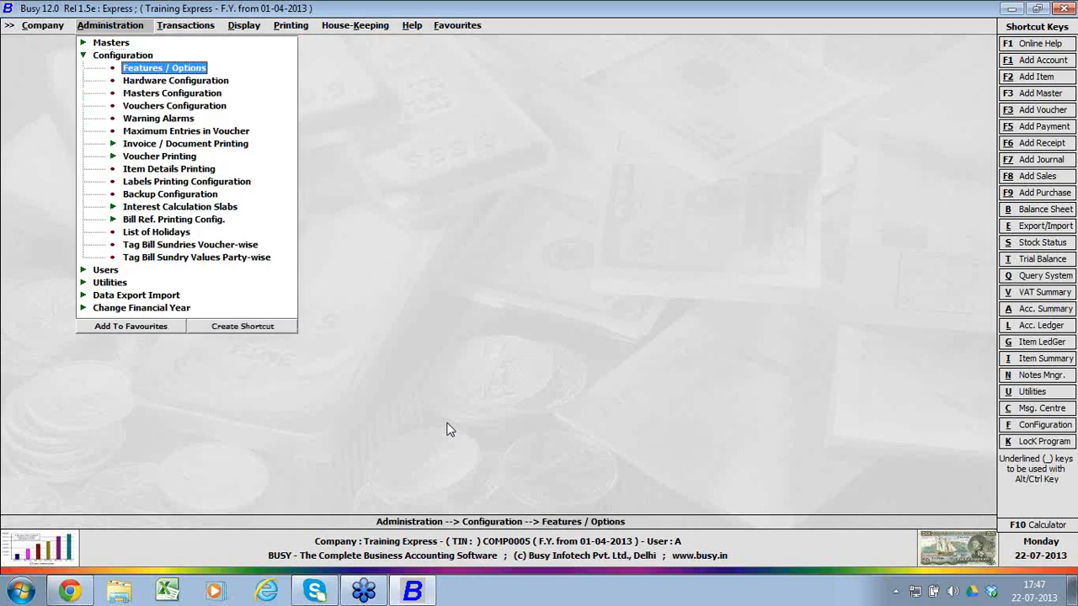
pyautogui.press('Return')
pyautogui.press('Down')
pyautogui.press('Down')
pyautogui.press('Down')
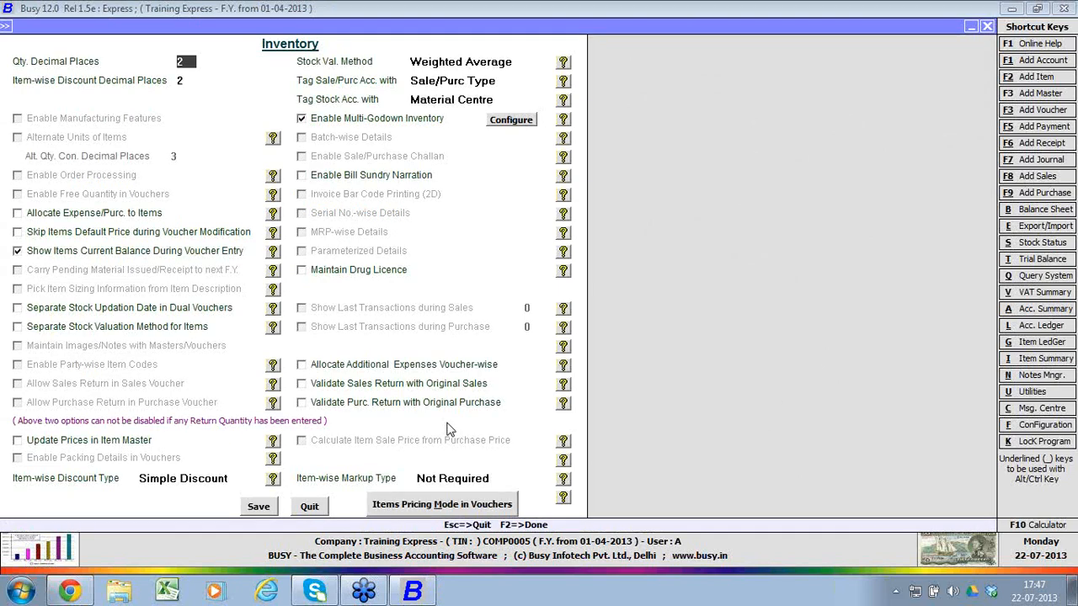
pyautogui.press('Escape')
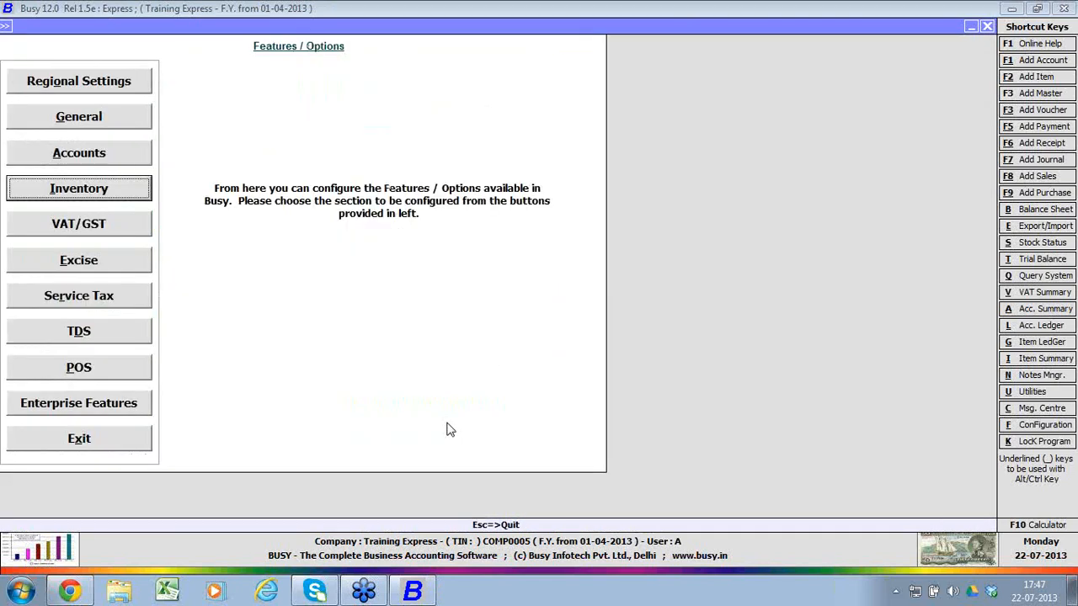
# Step: View the Accounts section of Features / Options, and leave the configuration without saving
pyautogui.press('Up')
pyautogui.press('Return')
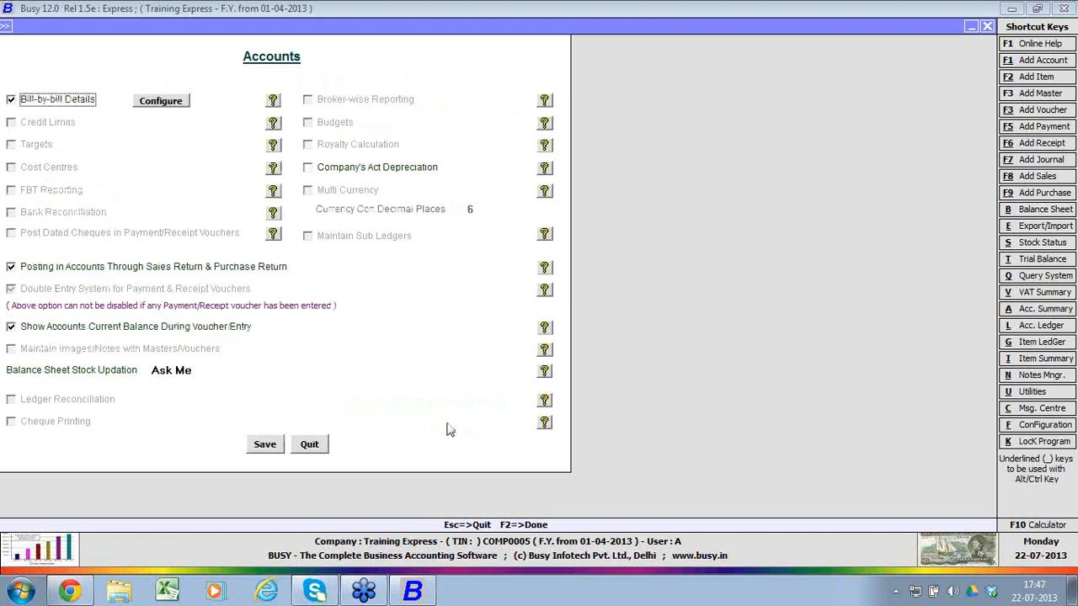
pyautogui.press('Escape')
pyautogui.press('Escape')
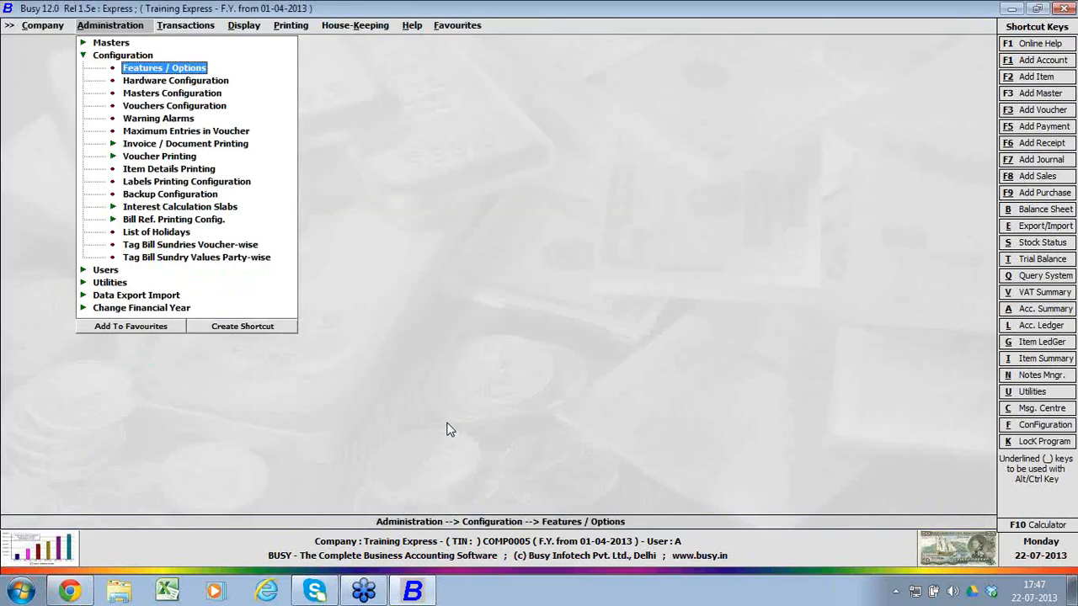
# Step: Close the Training Express company and choose to exit BUSY
pyautogui.press('Escape')
pyautogui.press('Left')
pyautogui.press('Up')
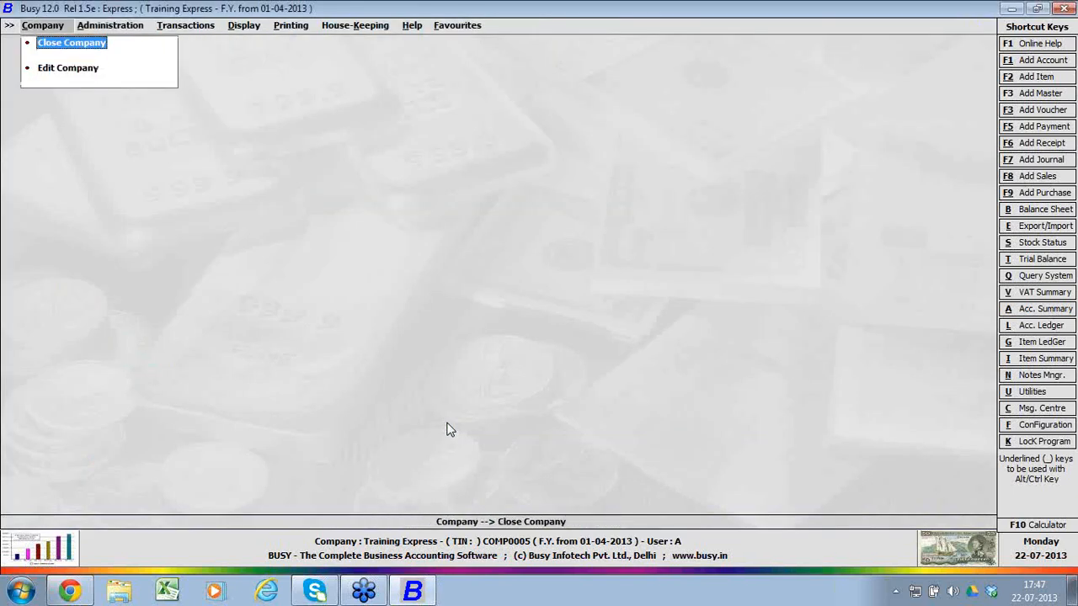
pyautogui.press('Return')
pyautogui.press('Up')
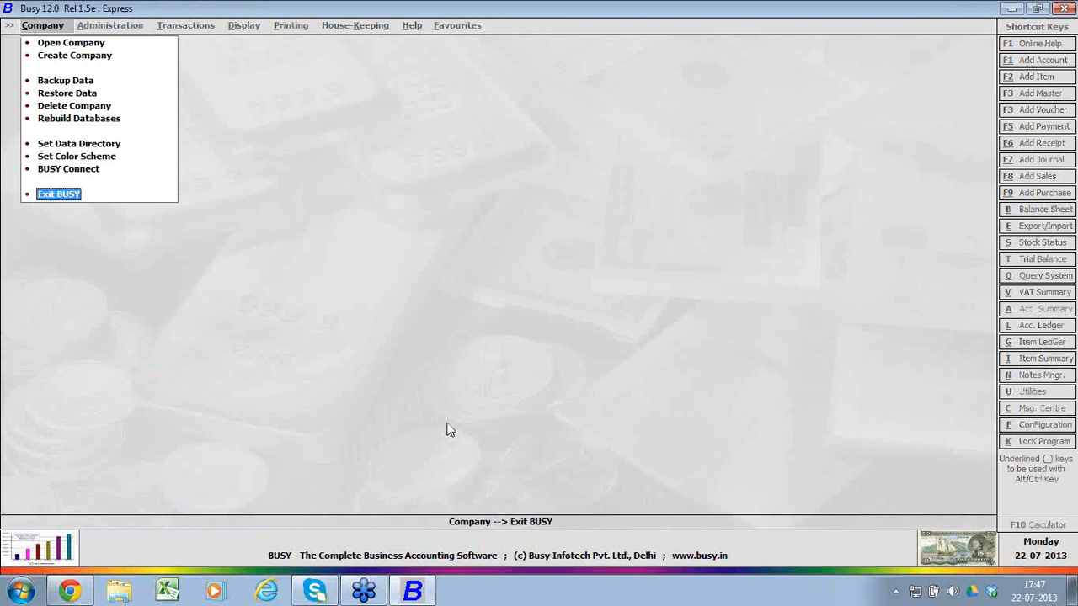
pyautogui.press('Return')
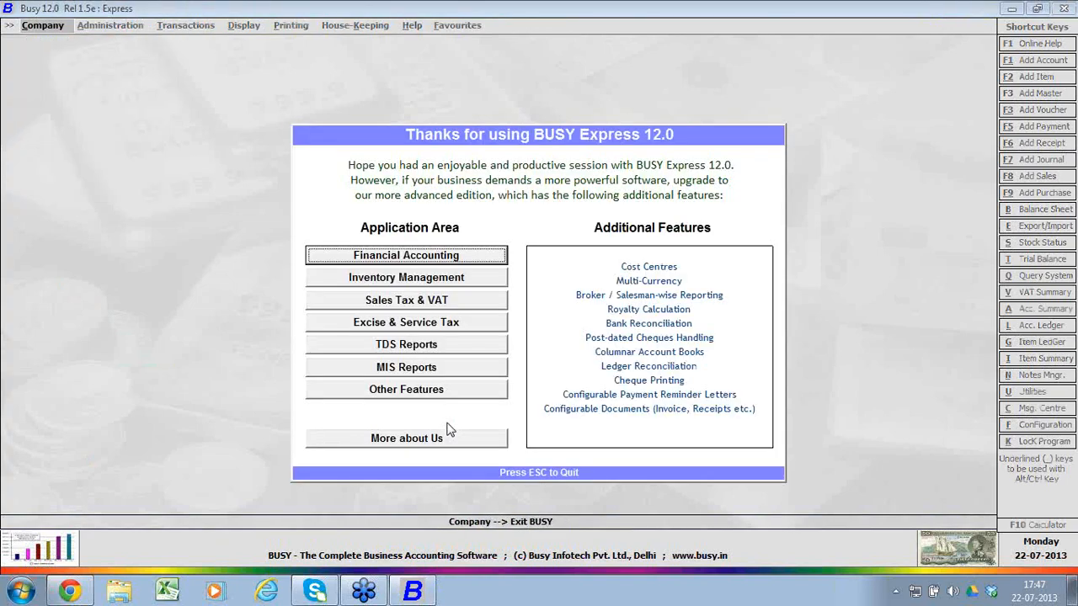
# Step: Review the additional features of each application area and the company details on the closing screen, and quit it to end the program
pyautogui.click(486, 276)
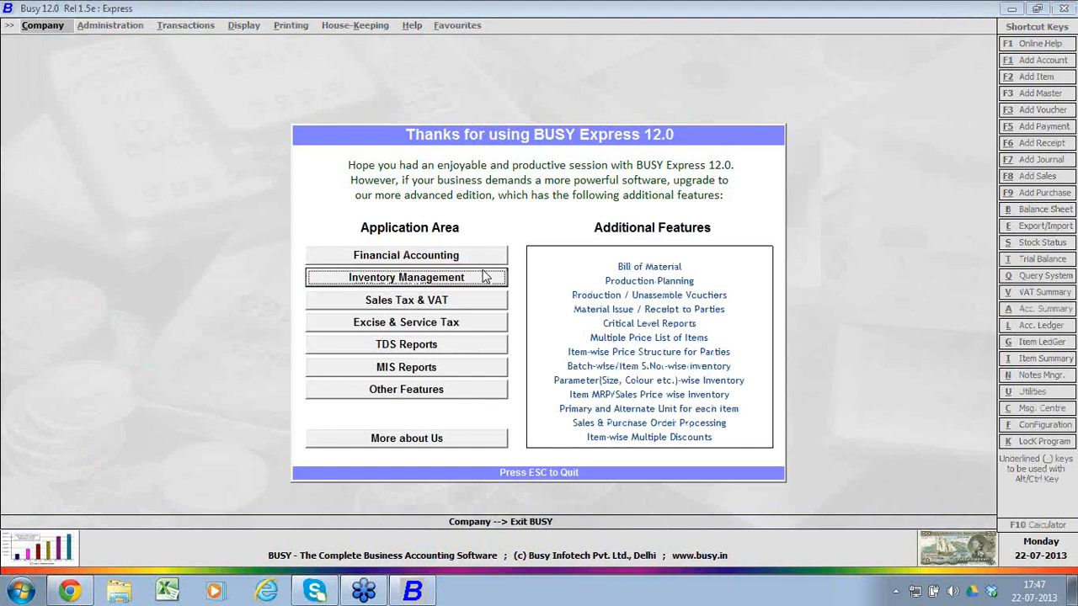
pyautogui.click(476, 259)
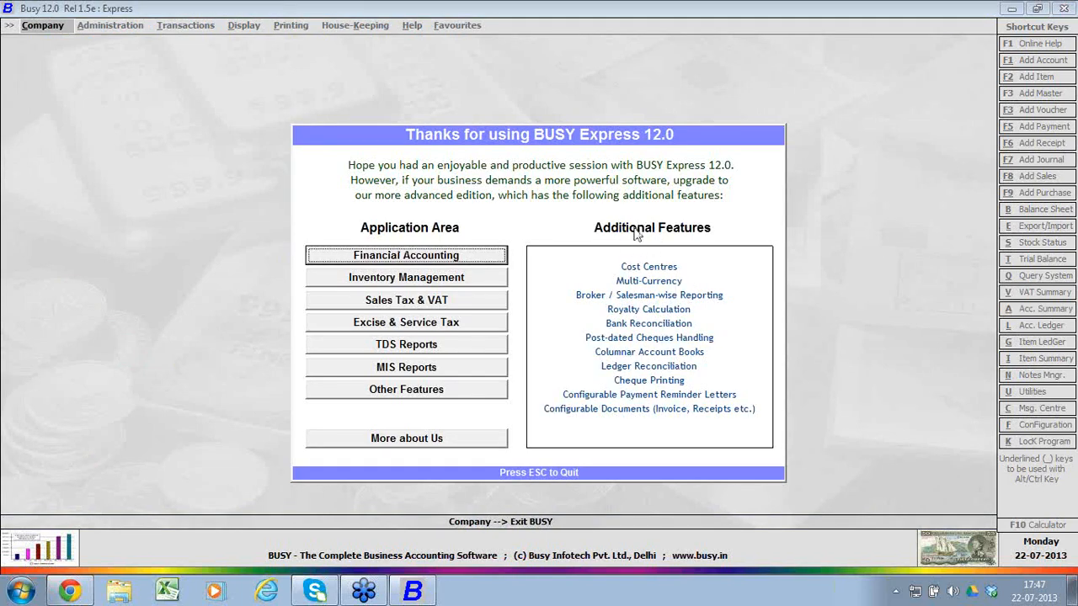
pyautogui.click(473, 280)
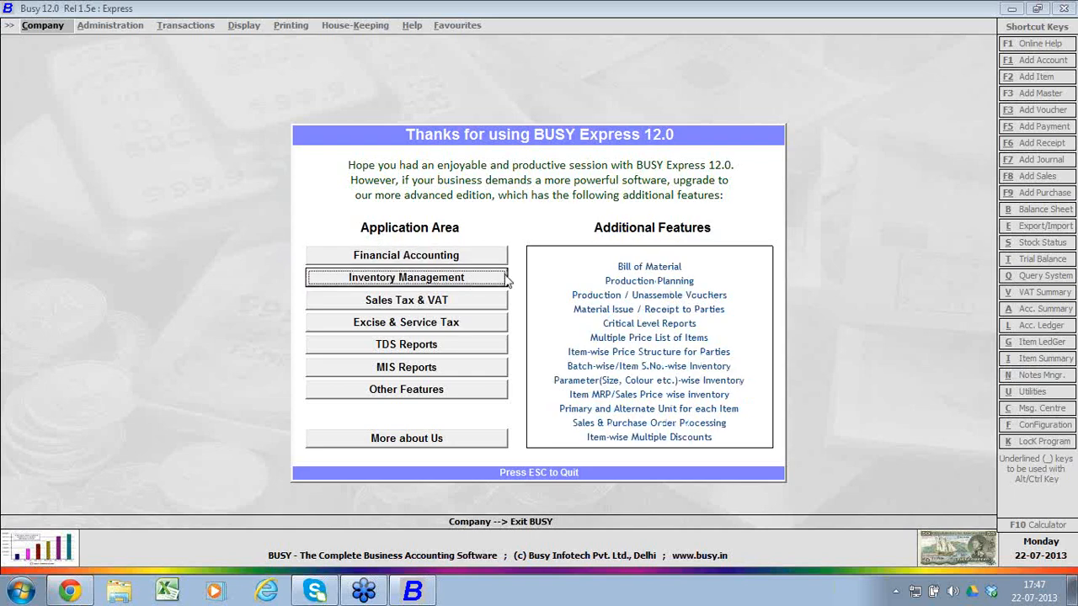
pyautogui.click(469, 308)
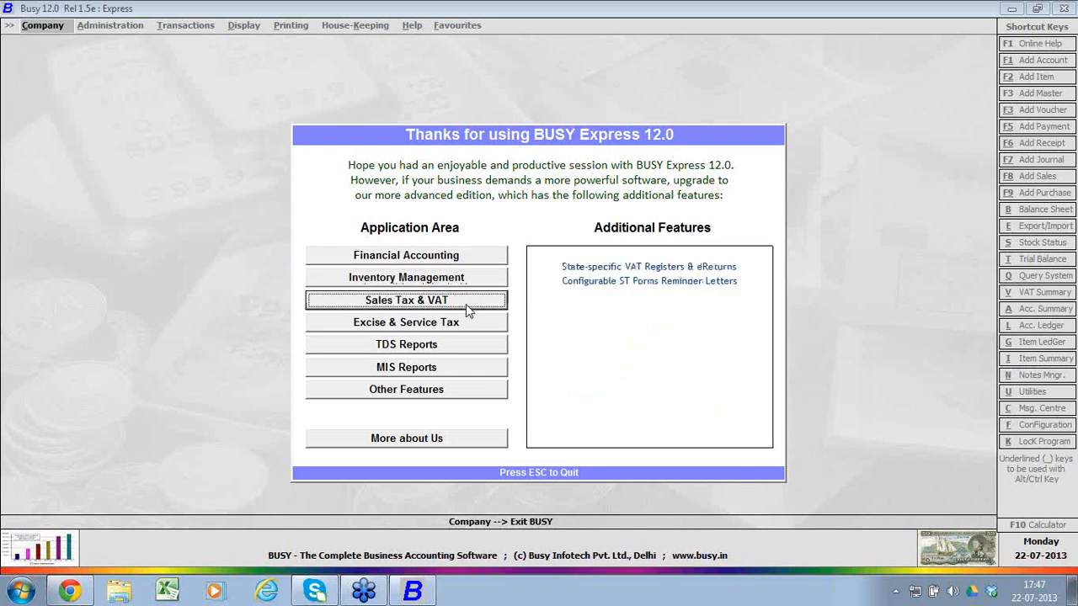
pyautogui.click(469, 325)
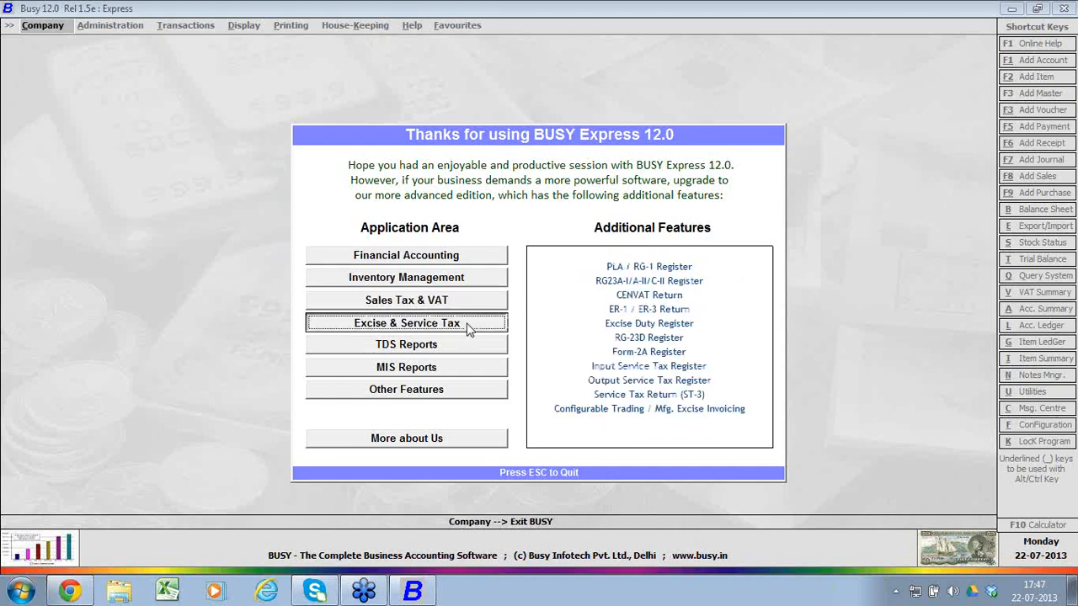
pyautogui.click(472, 345)
pyautogui.click(473, 368)
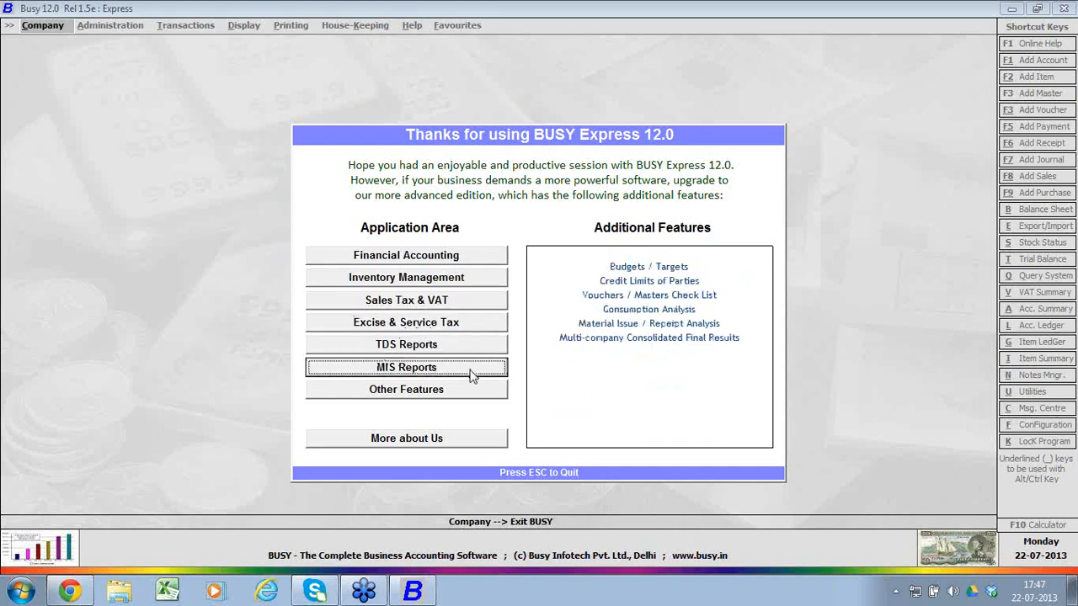
pyautogui.click(475, 394)
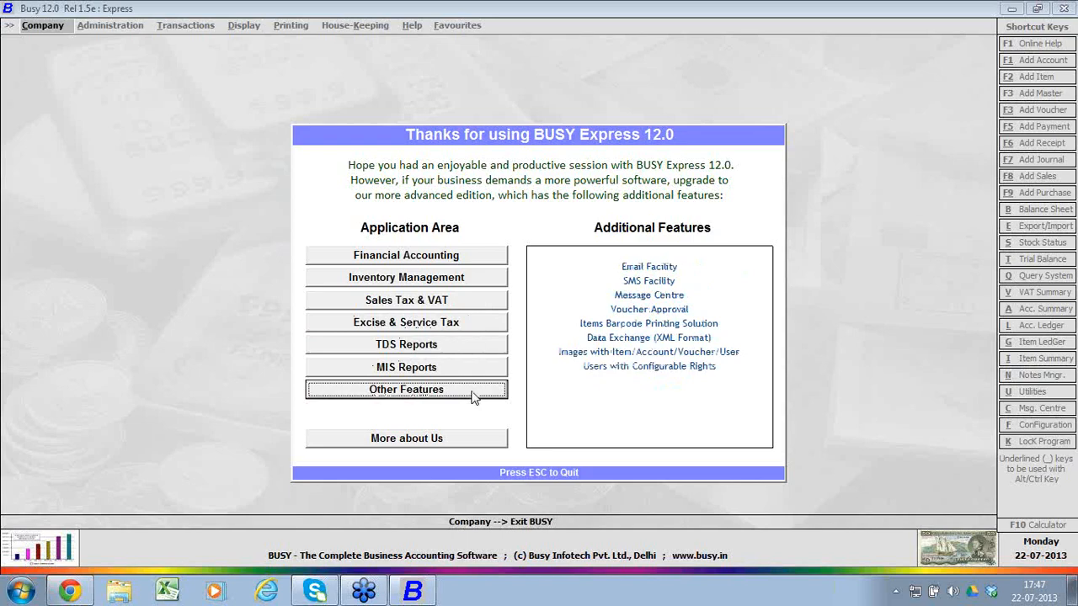
pyautogui.click(469, 446)
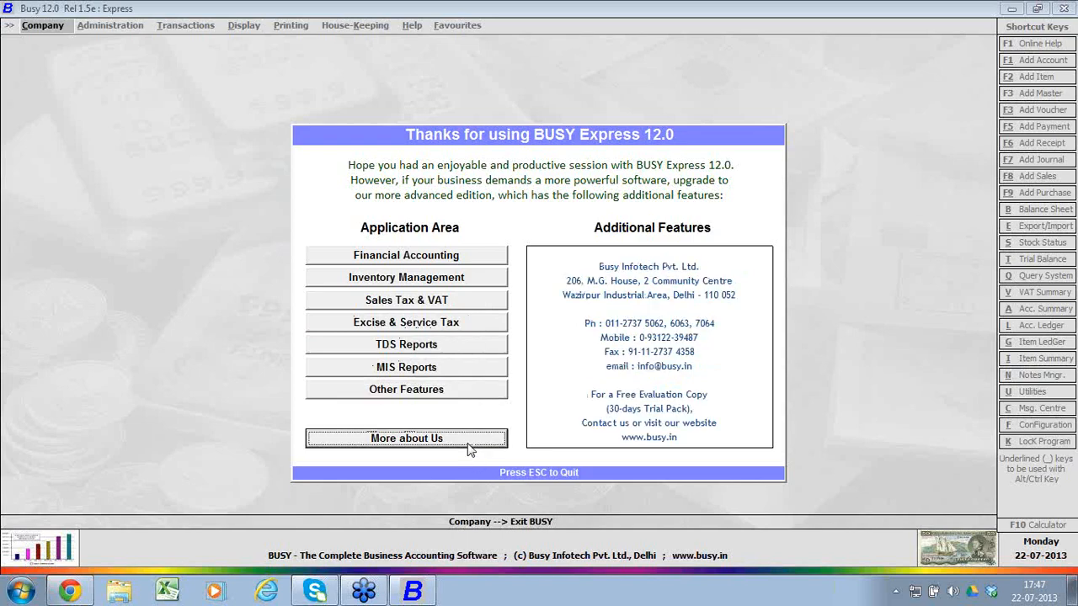
pyautogui.click(436, 261)
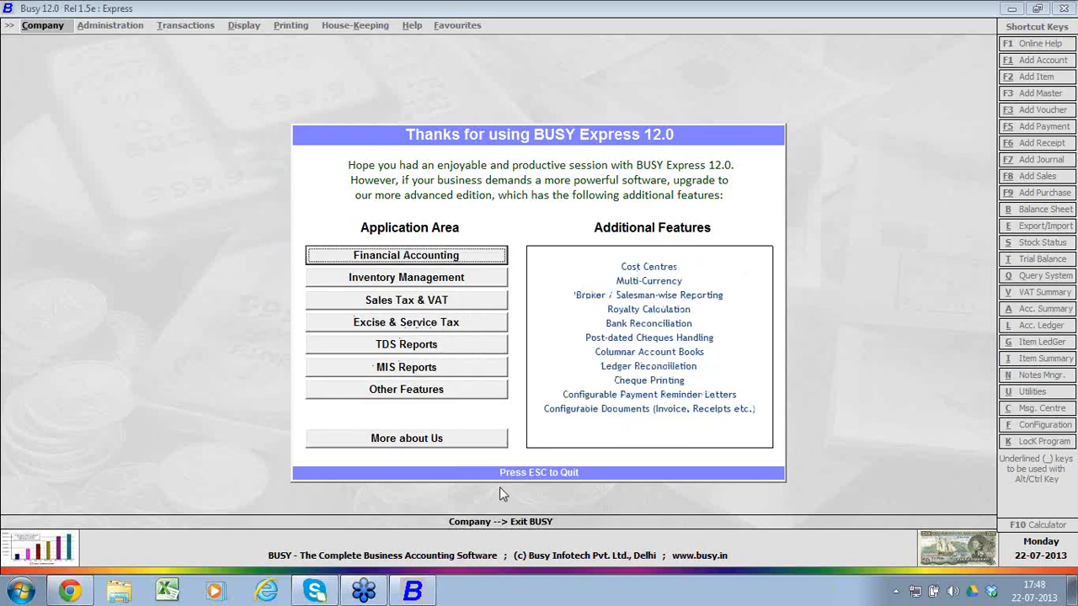
pyautogui.press('Escape')
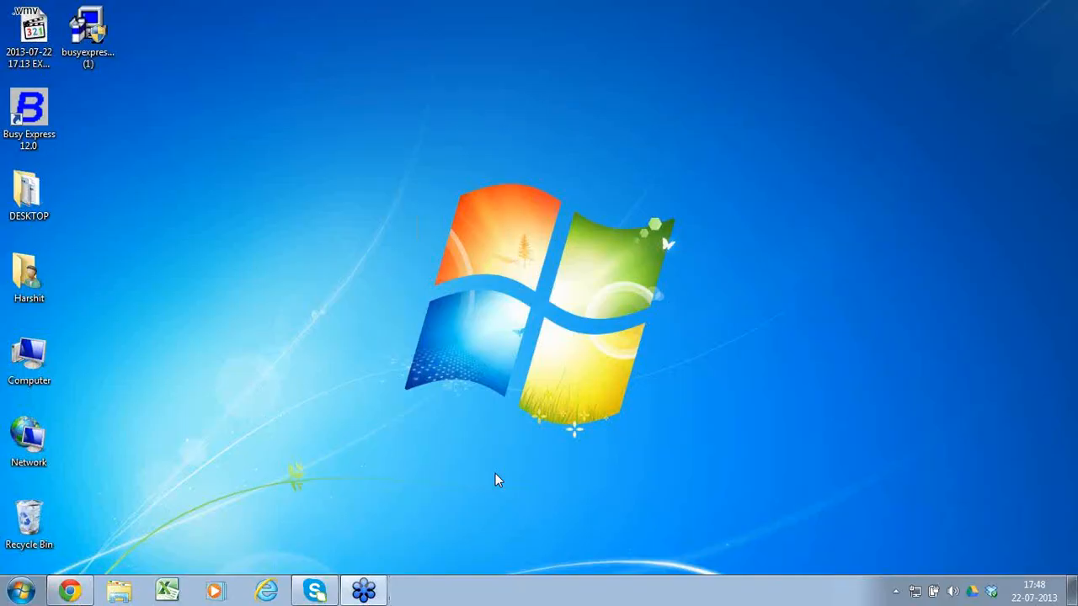